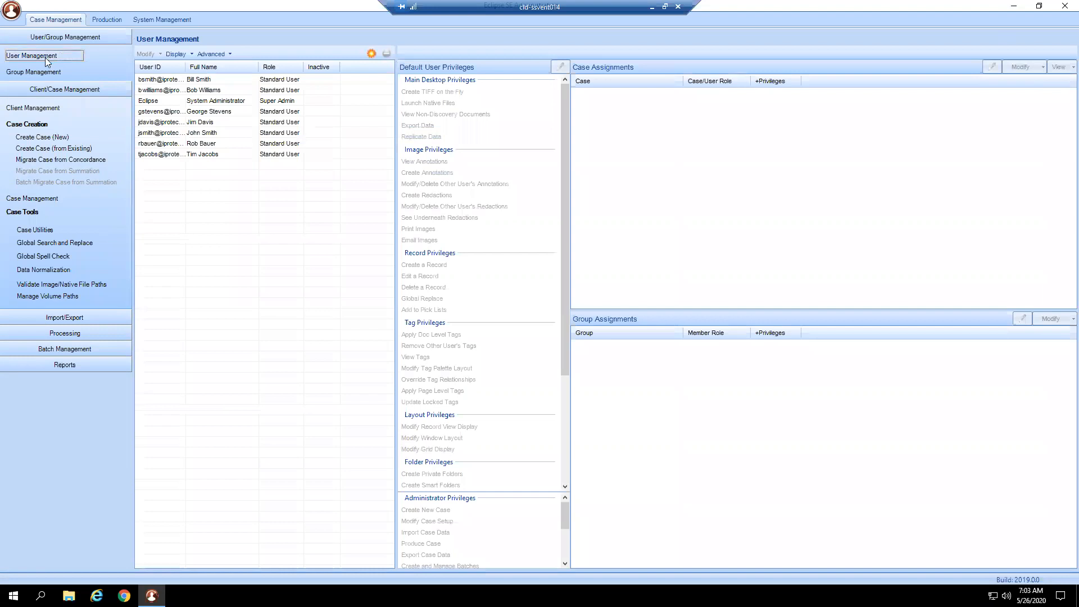
- Select the first user in the user list and view the new-user form without adding anyone
{"action": "left_click", "coordinate": [148, 82]}
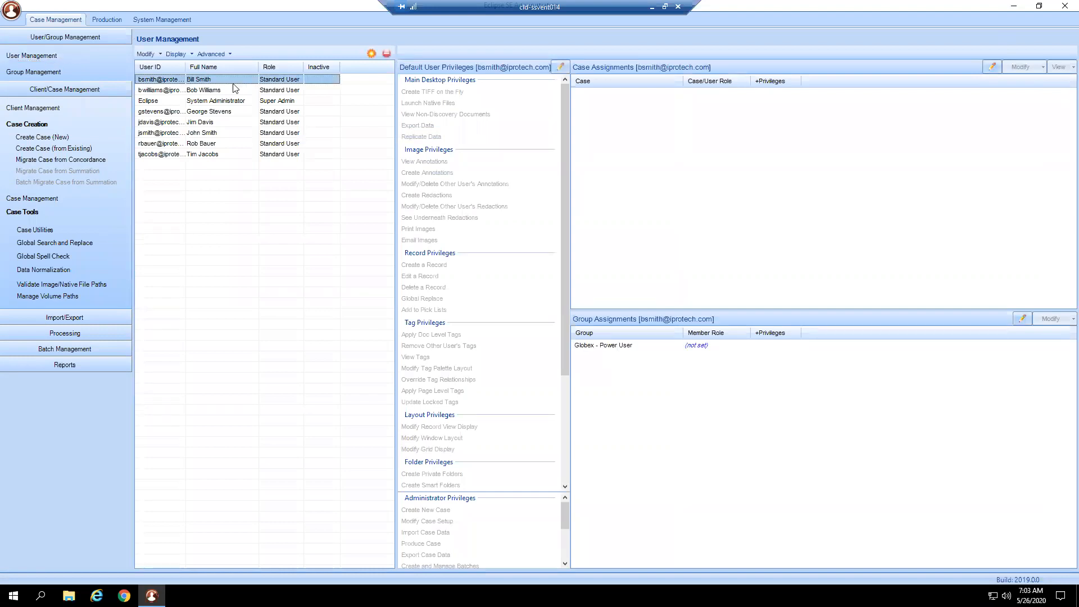
{"action": "left_click", "coordinate": [372, 53]}
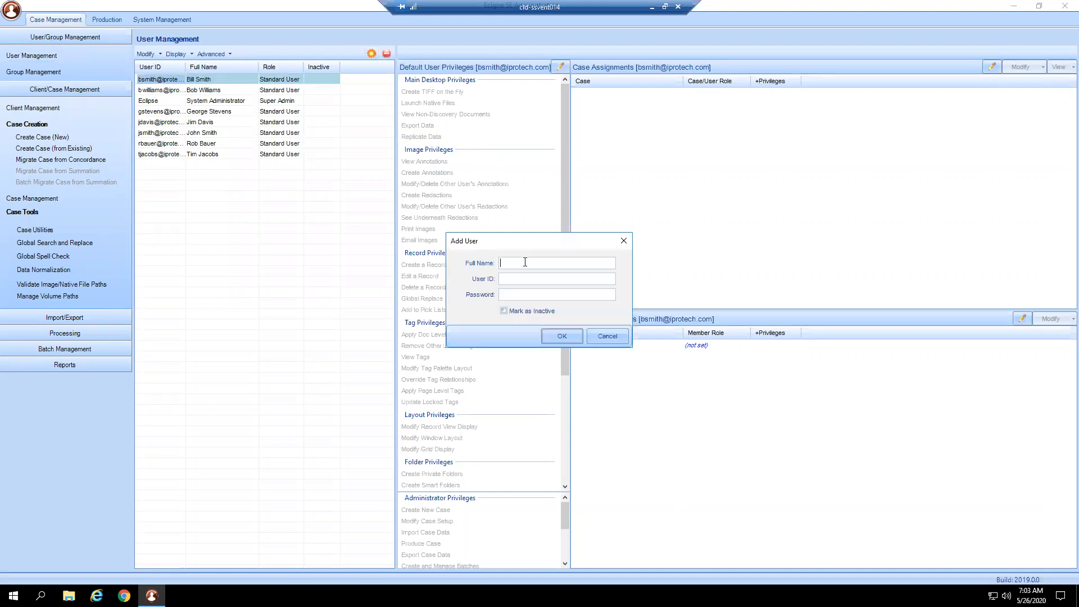
{"action": "left_click", "coordinate": [602, 336]}
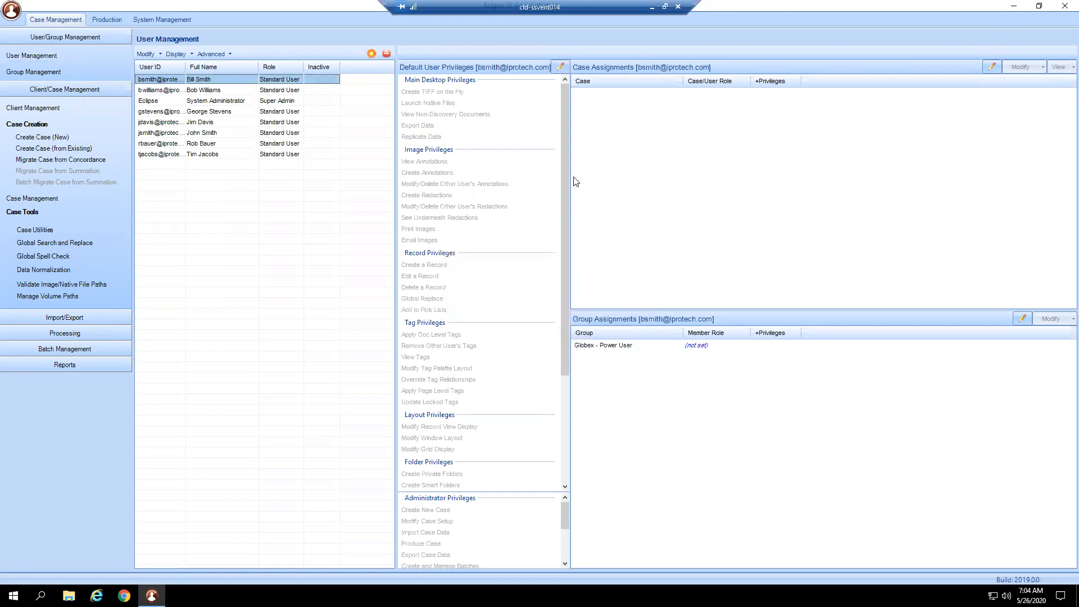
- Open the selected user's default privileges and review what the Super Admin, Case Admin and Power User roles grant
{"action": "left_click", "coordinate": [565, 74]}
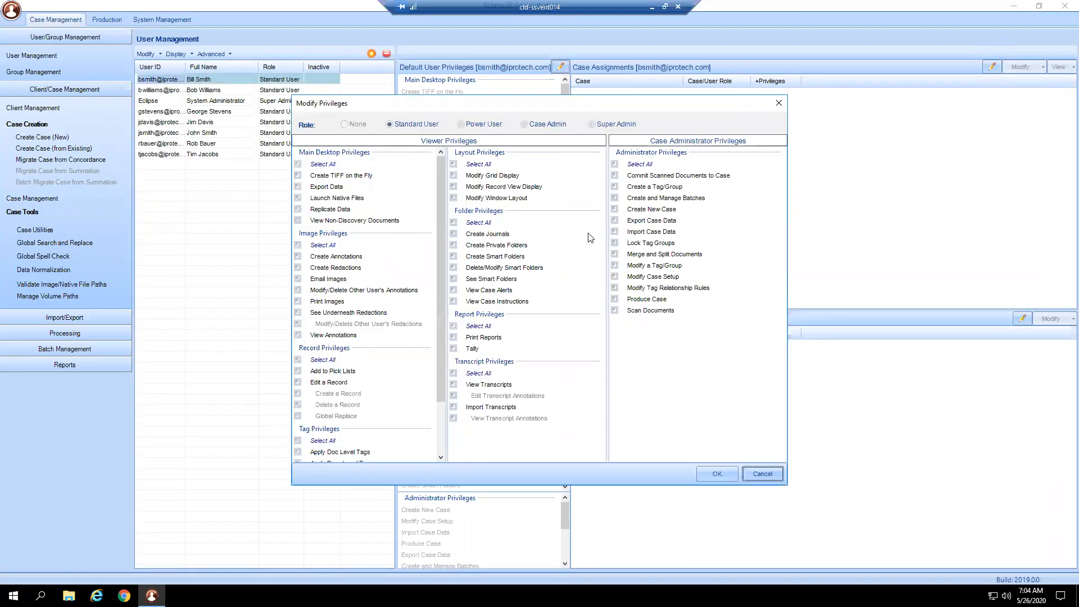
{"action": "left_click", "coordinate": [615, 126]}
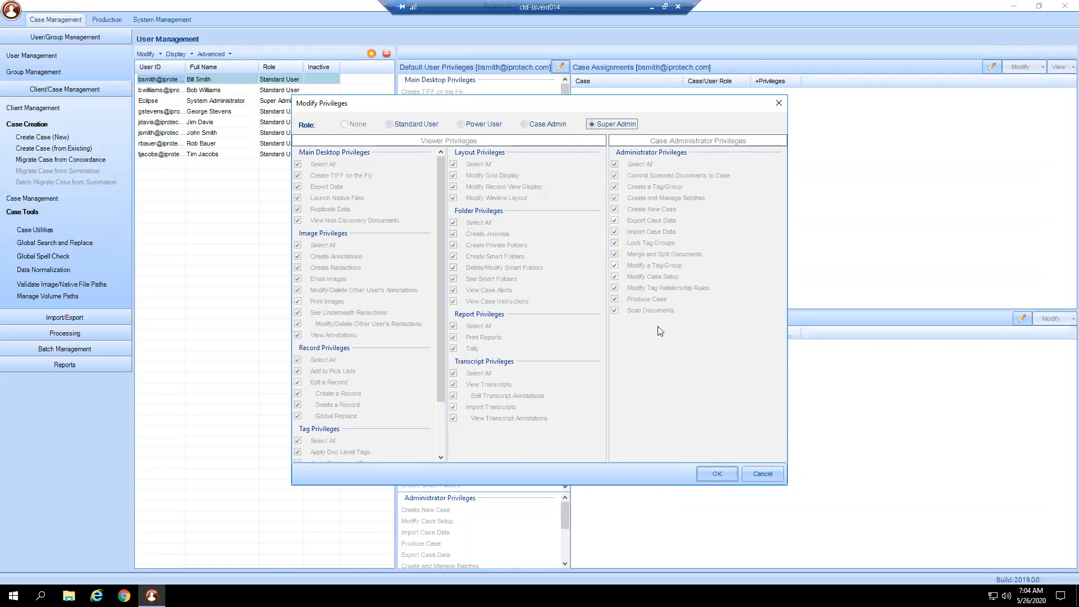
{"action": "left_click", "coordinate": [558, 125]}
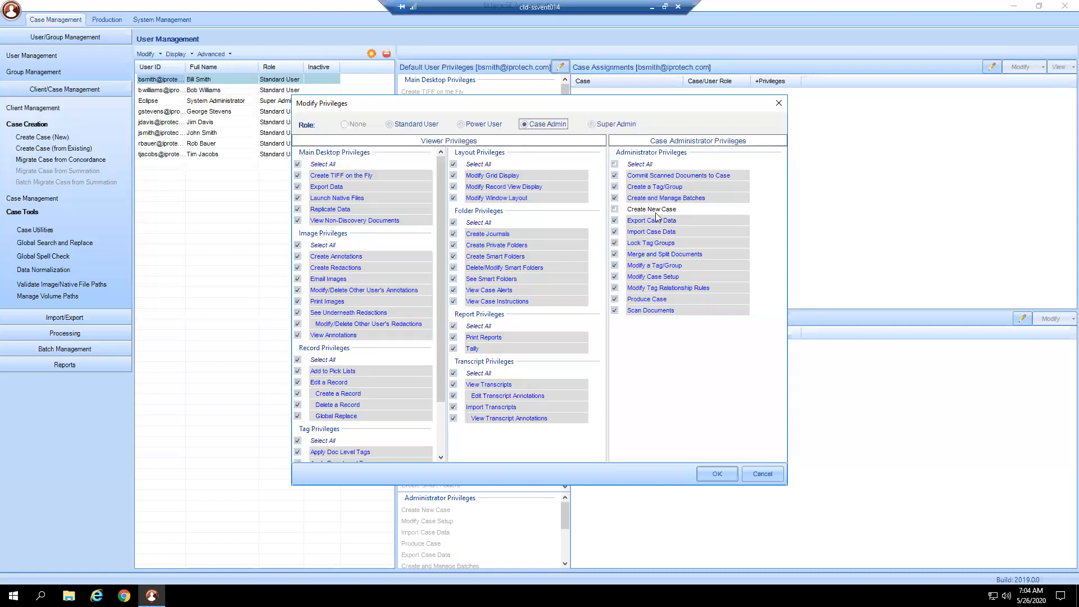
{"action": "left_click", "coordinate": [480, 126]}
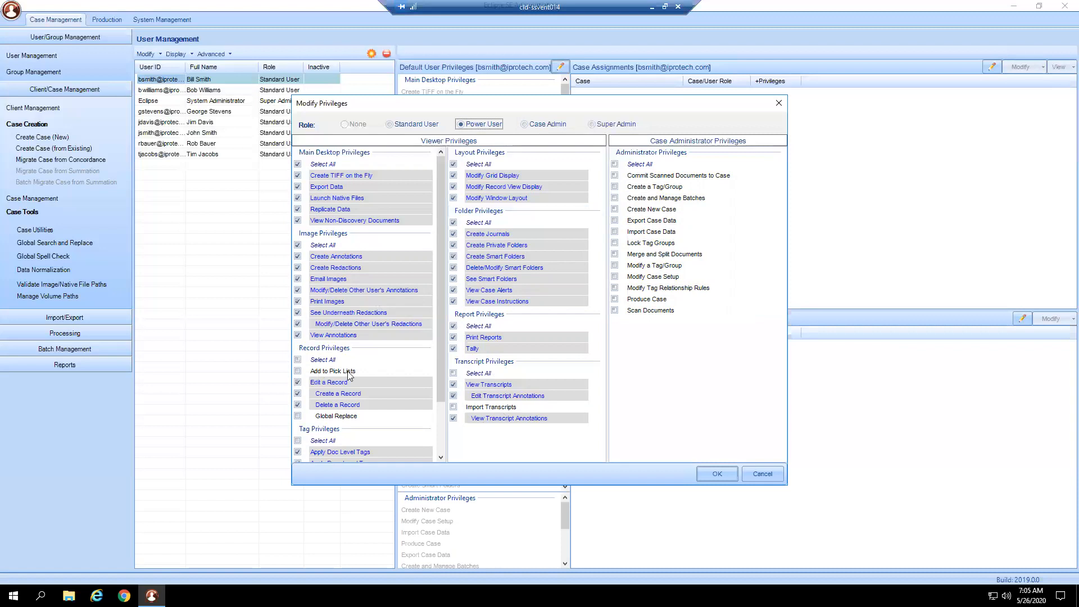
{"action": "scroll", "coordinate": [349, 374], "scroll_direction": "down", "scroll_amount": 2}
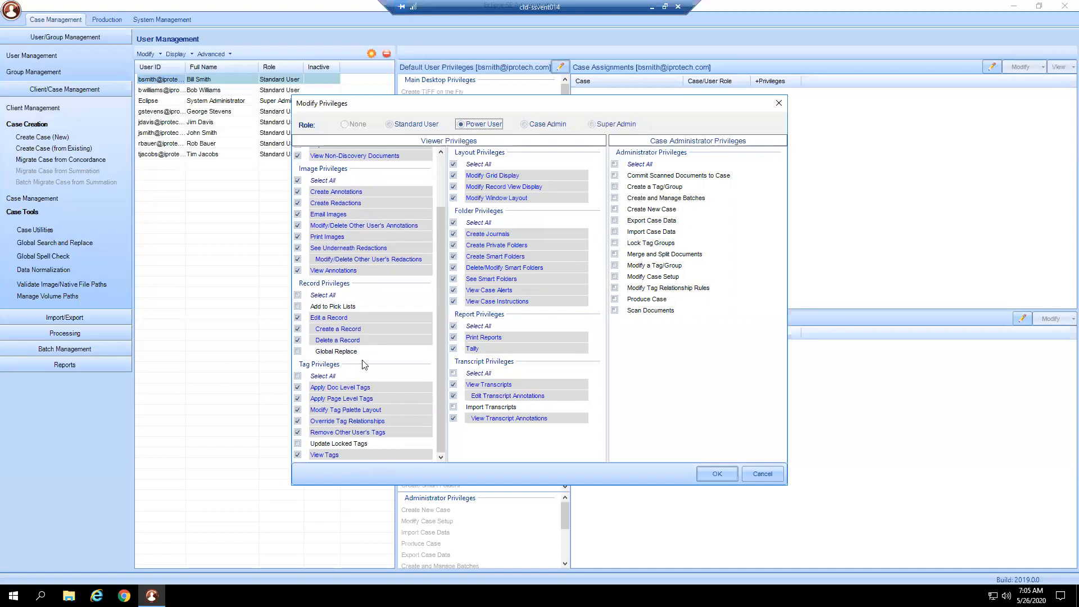
{"action": "scroll", "coordinate": [416, 406], "scroll_direction": "up", "scroll_amount": 2}
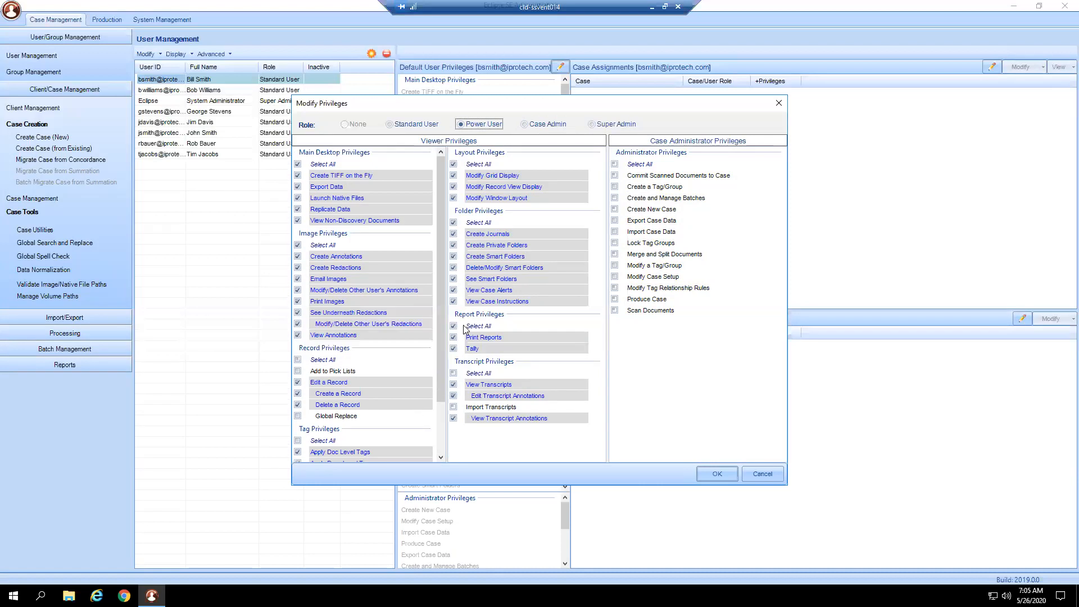
- Try the Standard User role with selected privileges, from Export Data and Replicate Data through Email Images and View Annotations to Edit a Record
{"action": "left_click", "coordinate": [413, 125]}
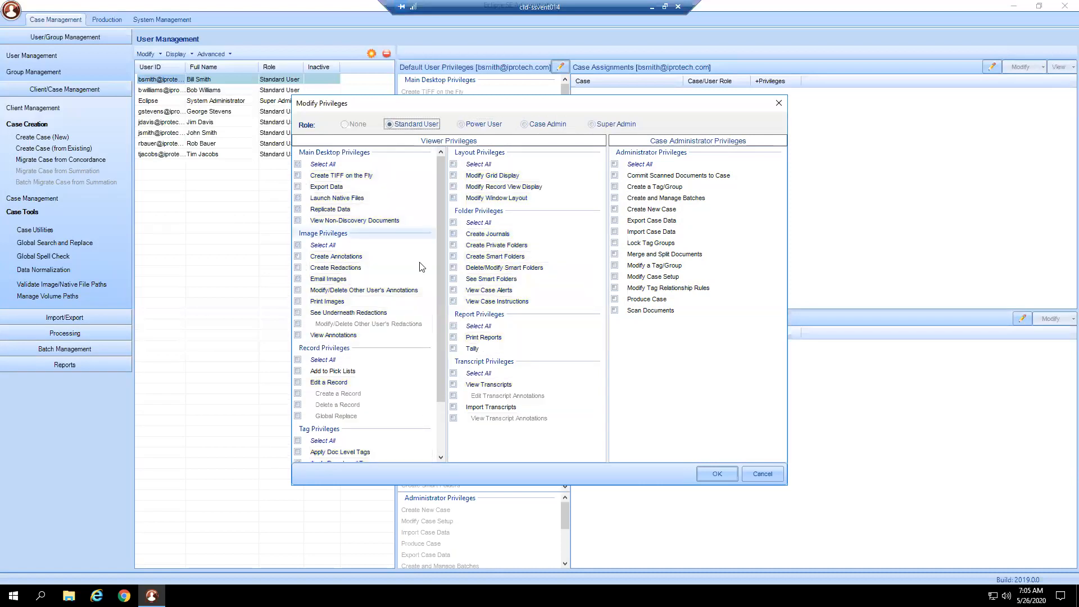
{"action": "left_click", "coordinate": [298, 187]}
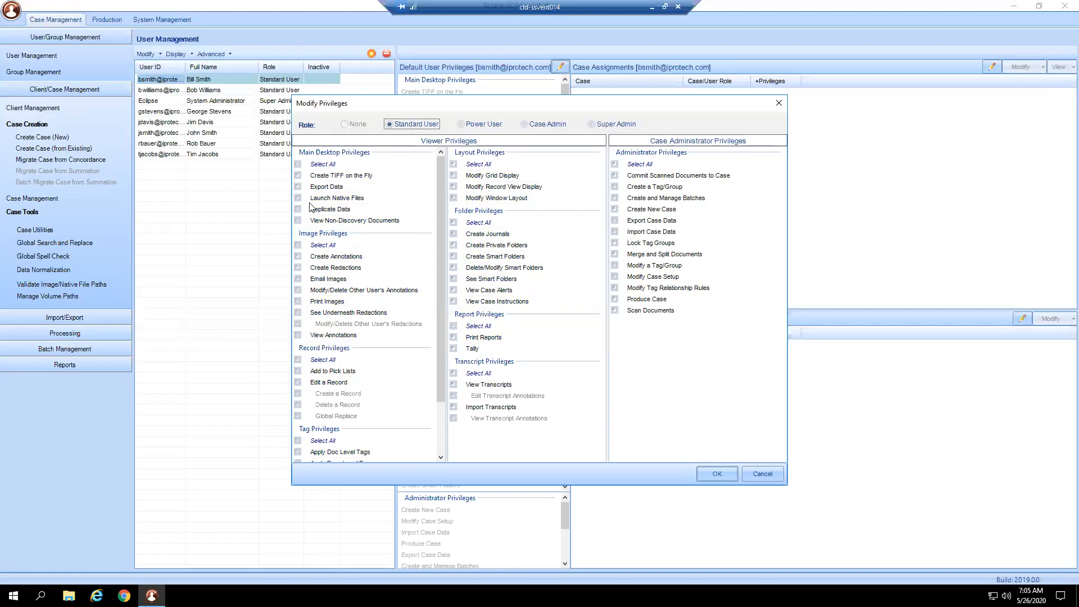
{"action": "left_click", "coordinate": [299, 209]}
{"action": "left_click", "coordinate": [299, 221]}
{"action": "left_click", "coordinate": [306, 278]}
{"action": "left_click", "coordinate": [298, 313]}
{"action": "left_click", "coordinate": [298, 335]}
{"action": "left_click", "coordinate": [298, 371]}
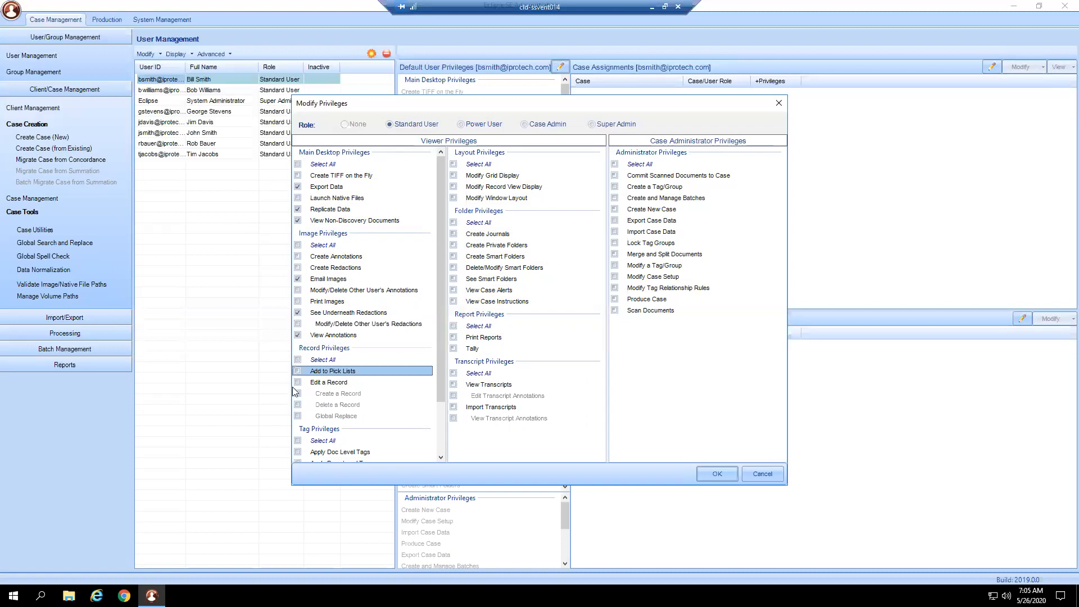
{"action": "left_click", "coordinate": [299, 381]}
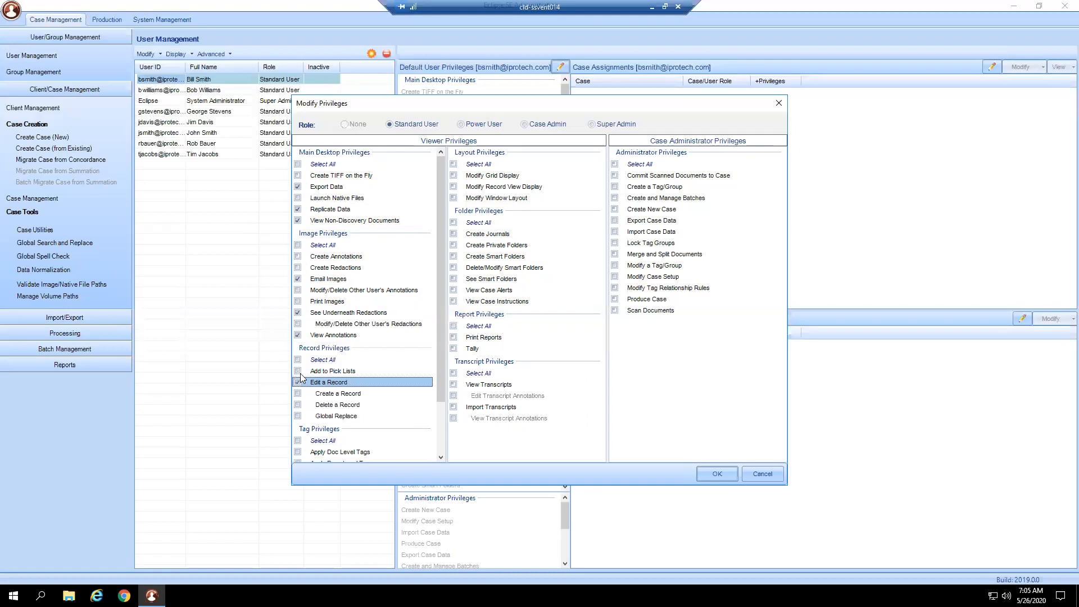
- Give the user the Power User privilege set, remove Delete a Record, and save the privileges
{"action": "left_click", "coordinate": [473, 126]}
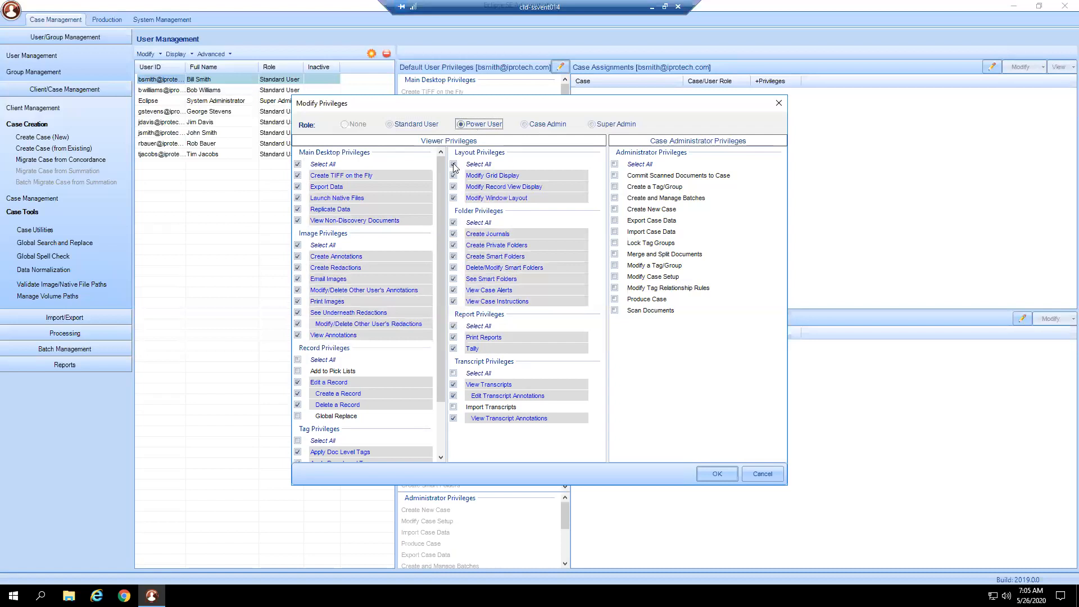
{"action": "left_click", "coordinate": [298, 404]}
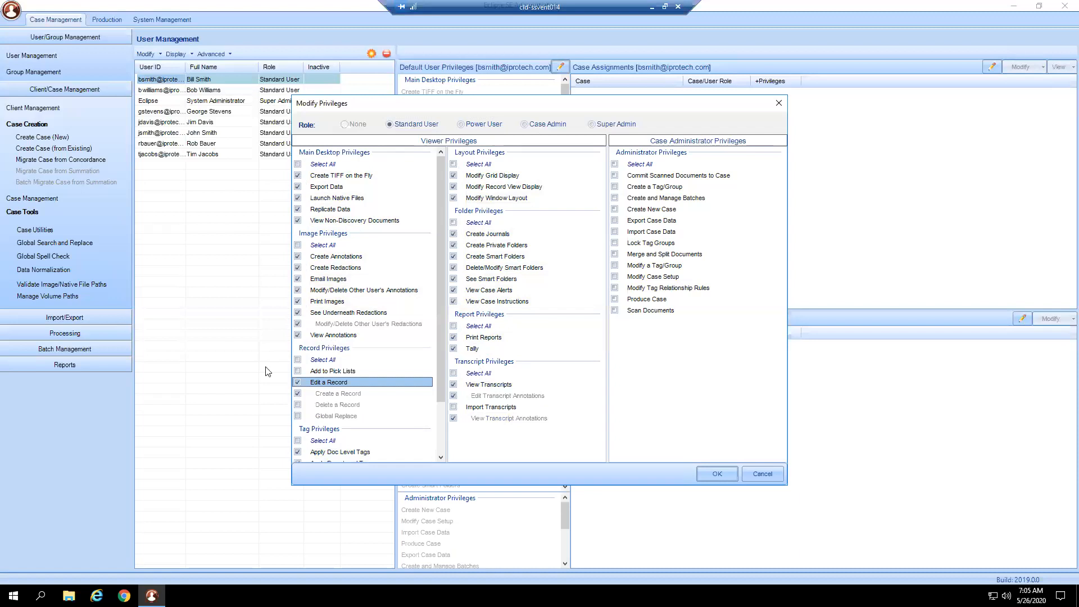
{"action": "scroll", "coordinate": [382, 369], "scroll_direction": "down", "scroll_amount": 3}
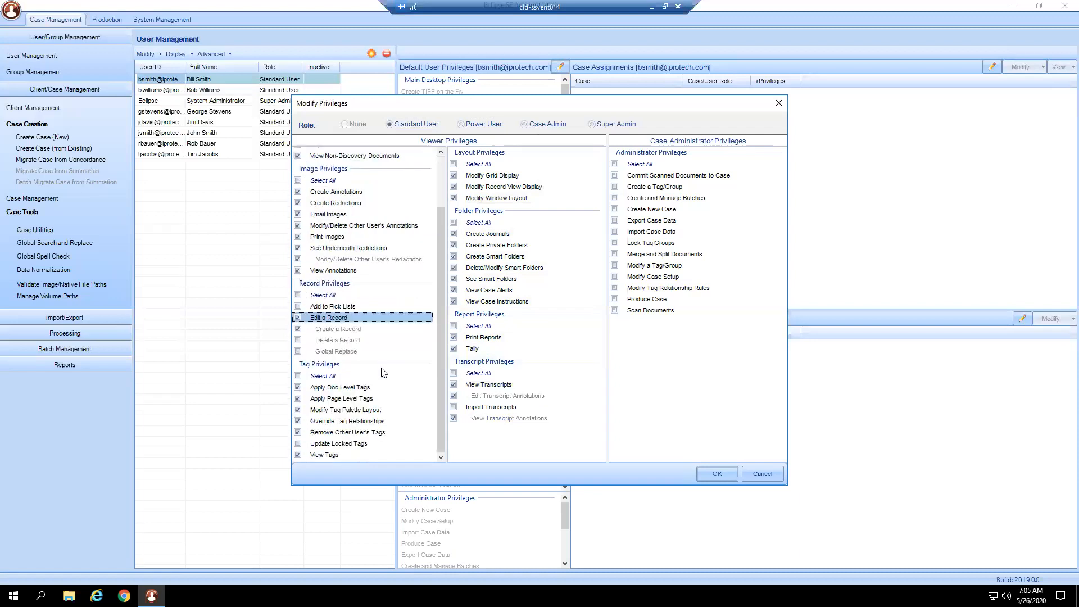
{"action": "scroll", "coordinate": [382, 373], "scroll_direction": "up", "scroll_amount": 3}
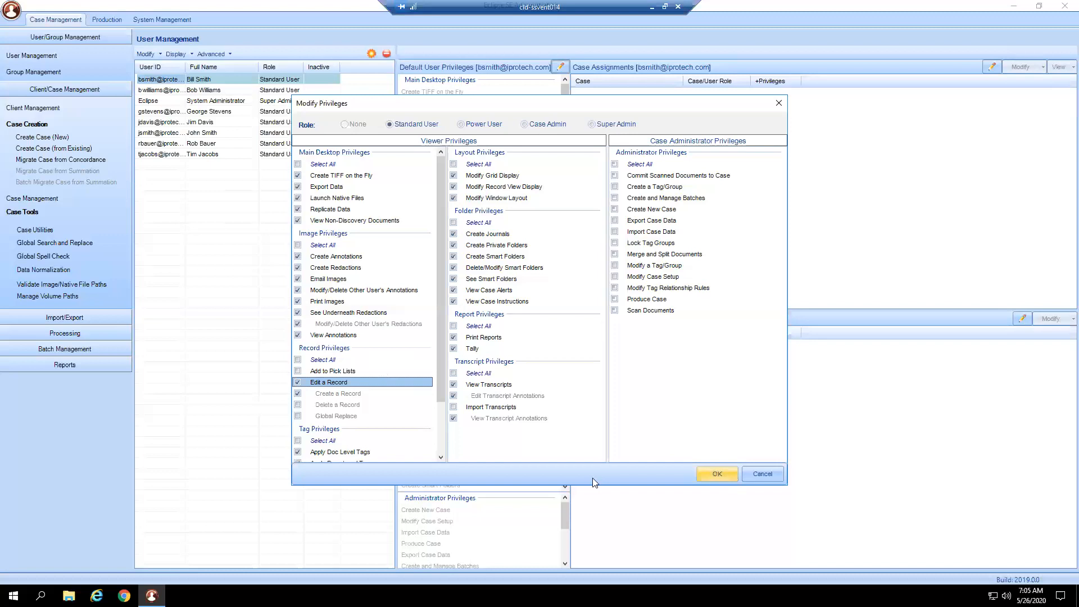
{"action": "left_click", "coordinate": [717, 472]}
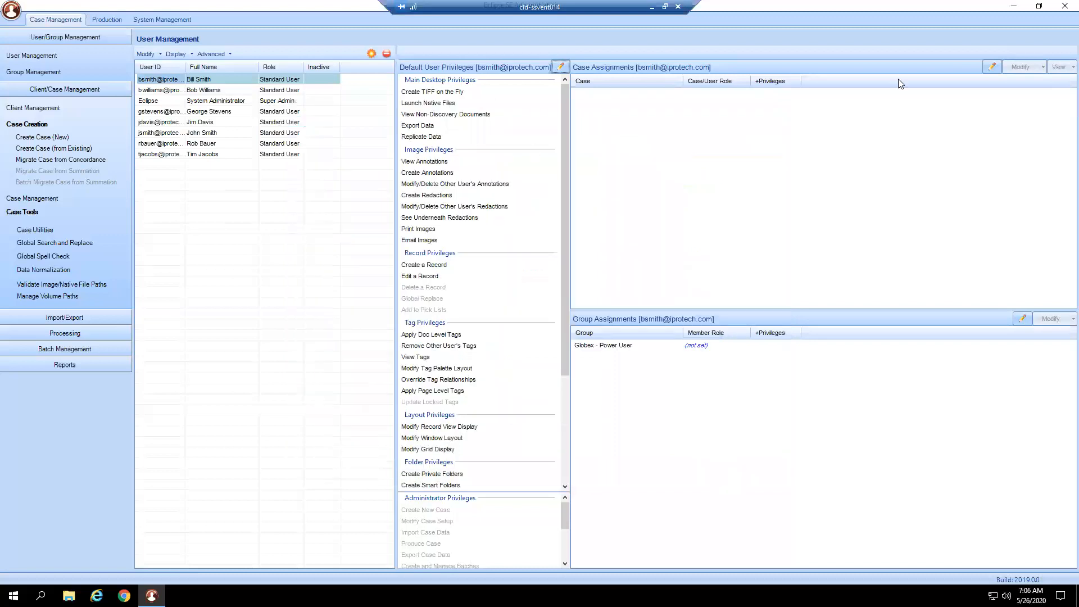
- Assign the user to the case Globex Industries vs ATLN Energy
{"action": "left_click", "coordinate": [990, 67]}
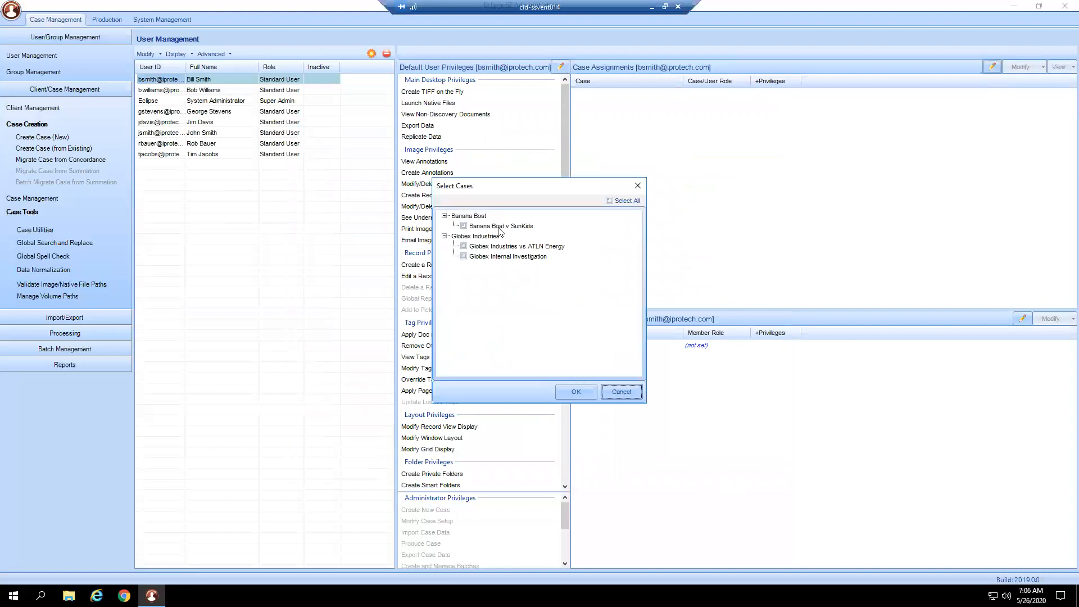
{"action": "left_click", "coordinate": [470, 248]}
{"action": "left_click", "coordinate": [463, 246]}
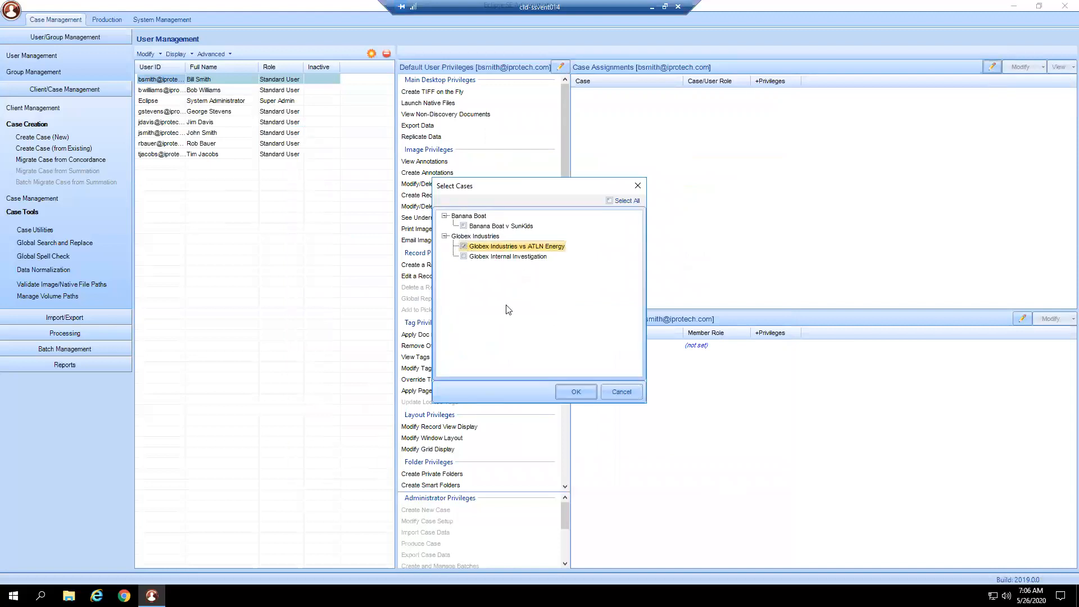
{"action": "left_click", "coordinate": [576, 393]}
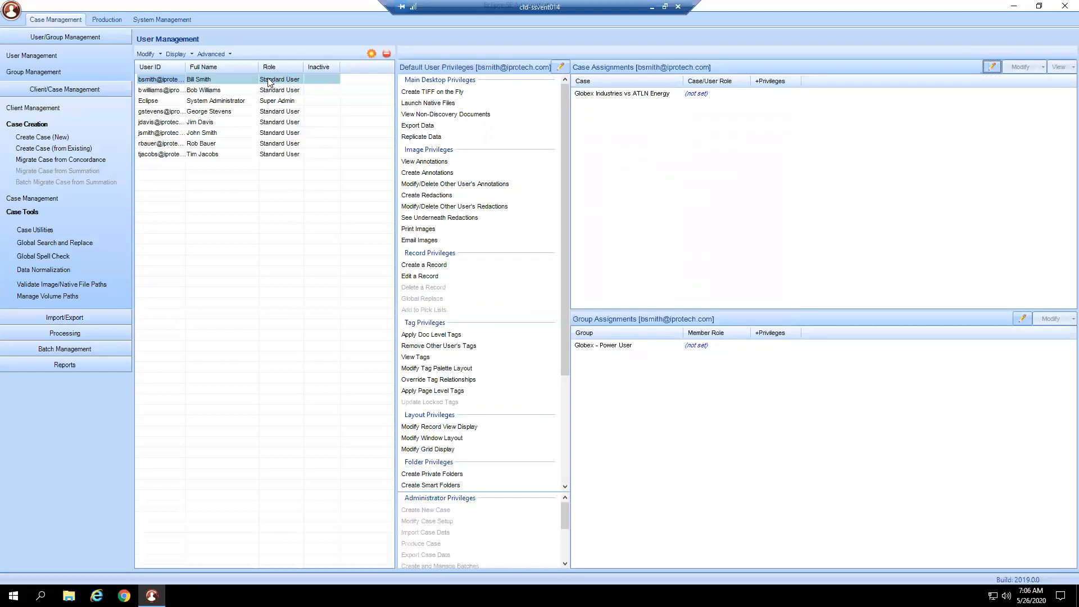
- Set the user's role for the Globex Industries vs ATLN Energy case to Case Admin
{"action": "left_click", "coordinate": [696, 95]}
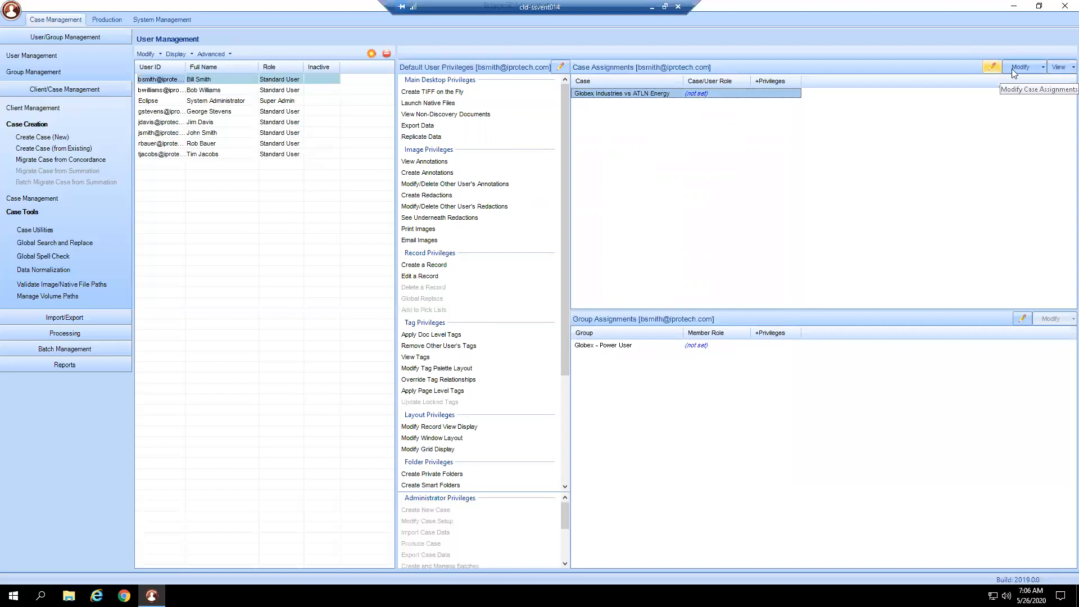
{"action": "left_click", "coordinate": [1034, 67]}
{"action": "left_click", "coordinate": [1044, 69]}
{"action": "left_click", "coordinate": [1034, 96]}
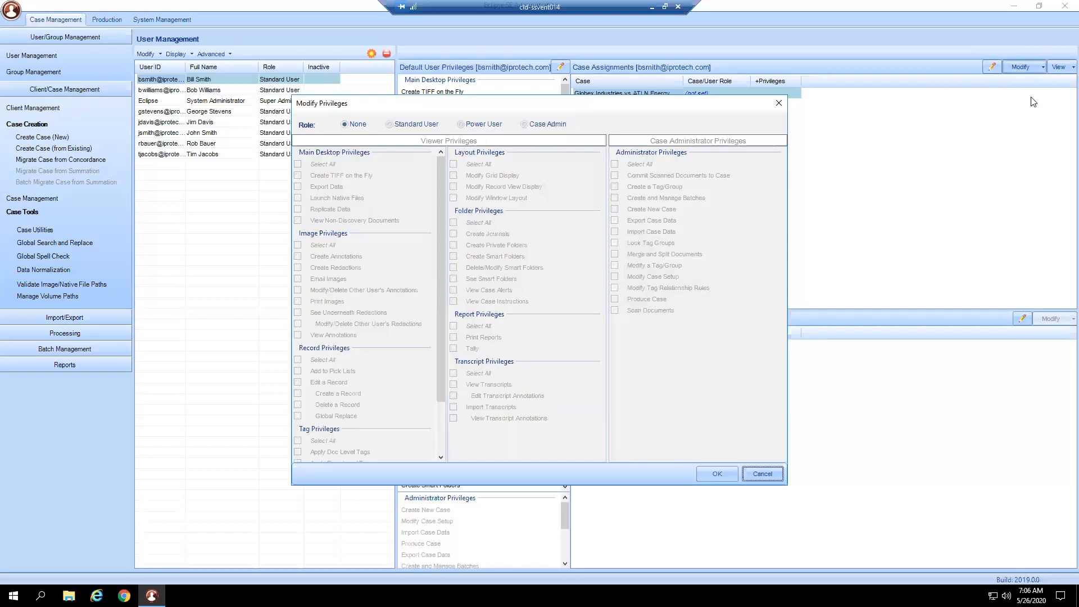
{"action": "left_click", "coordinate": [493, 125]}
{"action": "left_click", "coordinate": [541, 124]}
{"action": "left_click", "coordinate": [706, 470]}
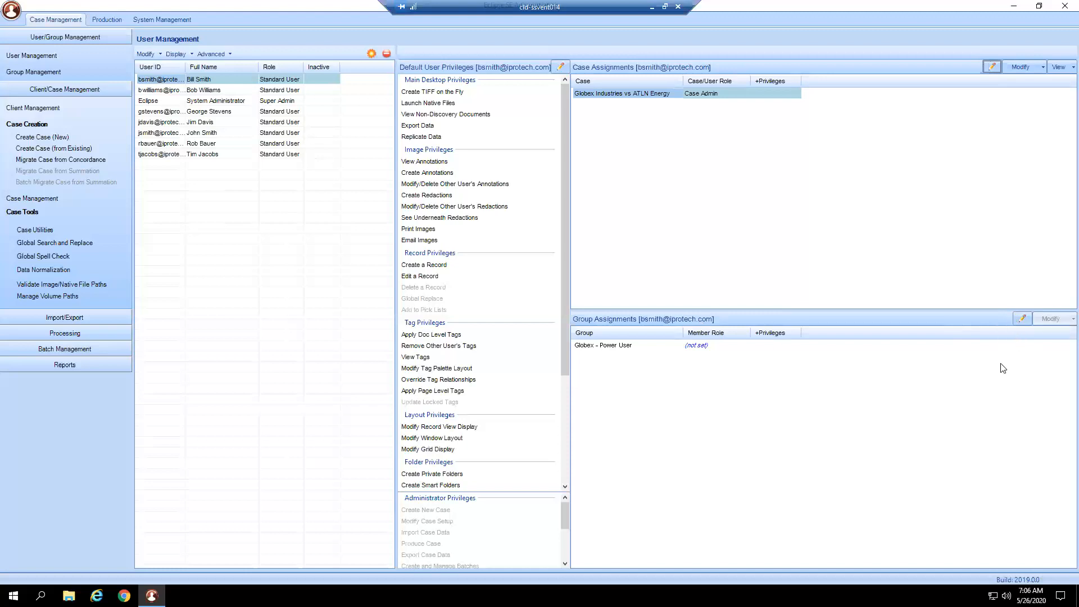
- Check the user's group assignments and view the privileges, cases and members of the Globex - Basic User group
{"action": "left_click", "coordinate": [1023, 318]}
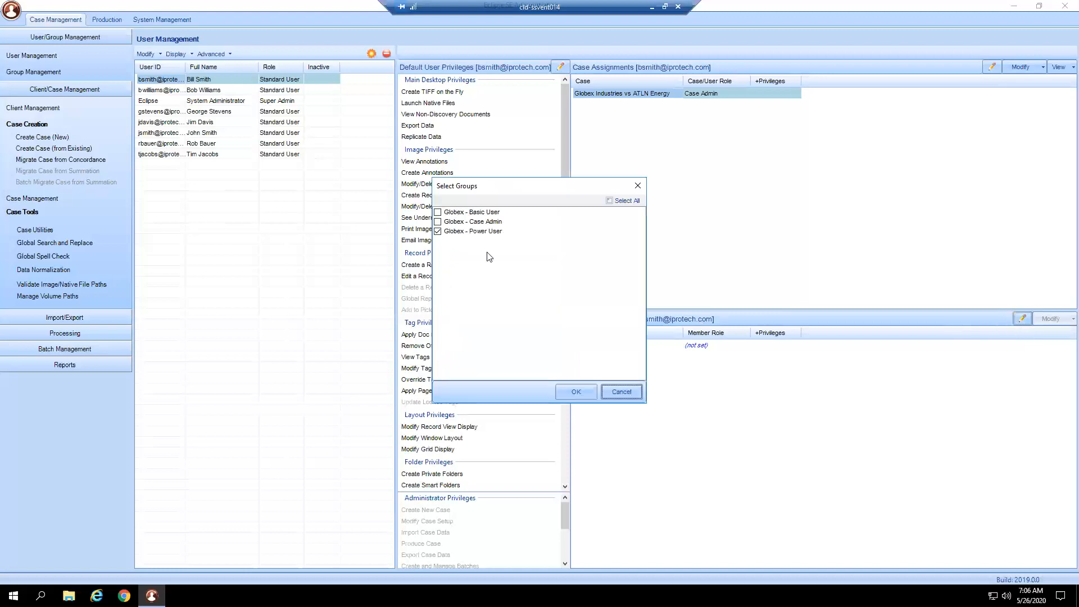
{"action": "left_click", "coordinate": [630, 387]}
{"action": "left_click", "coordinate": [21, 73]}
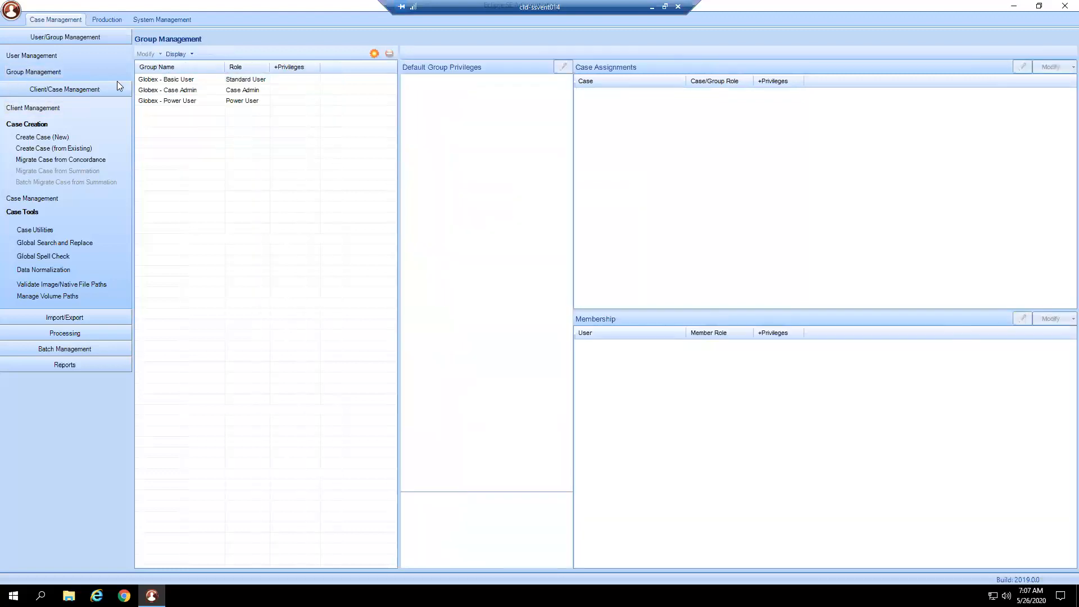
{"action": "left_click", "coordinate": [164, 80]}
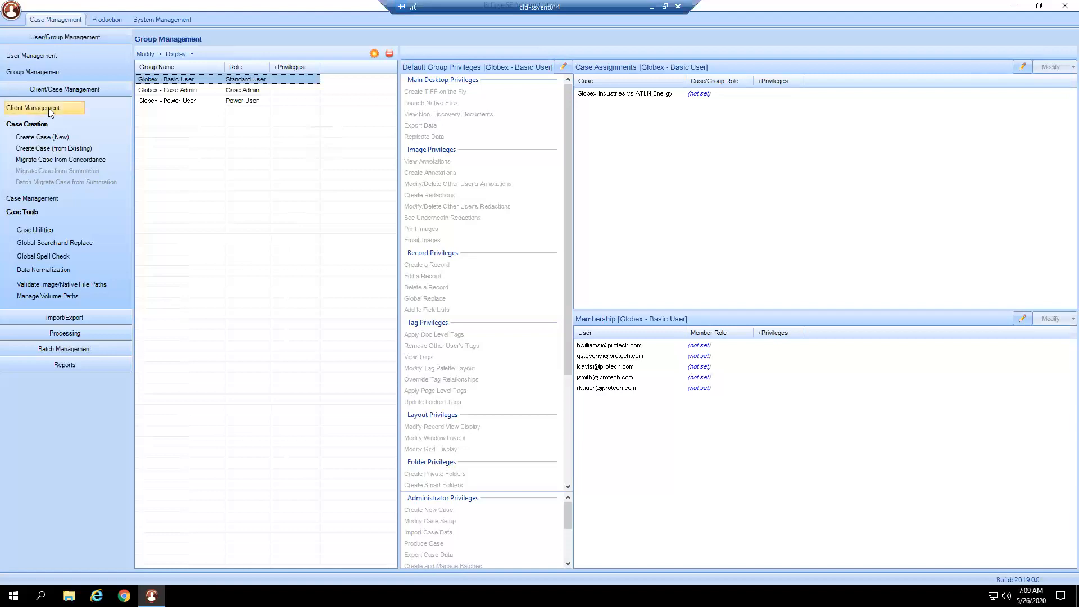
{"action": "left_click", "coordinate": [48, 54]}
{"action": "left_click", "coordinate": [45, 71]}
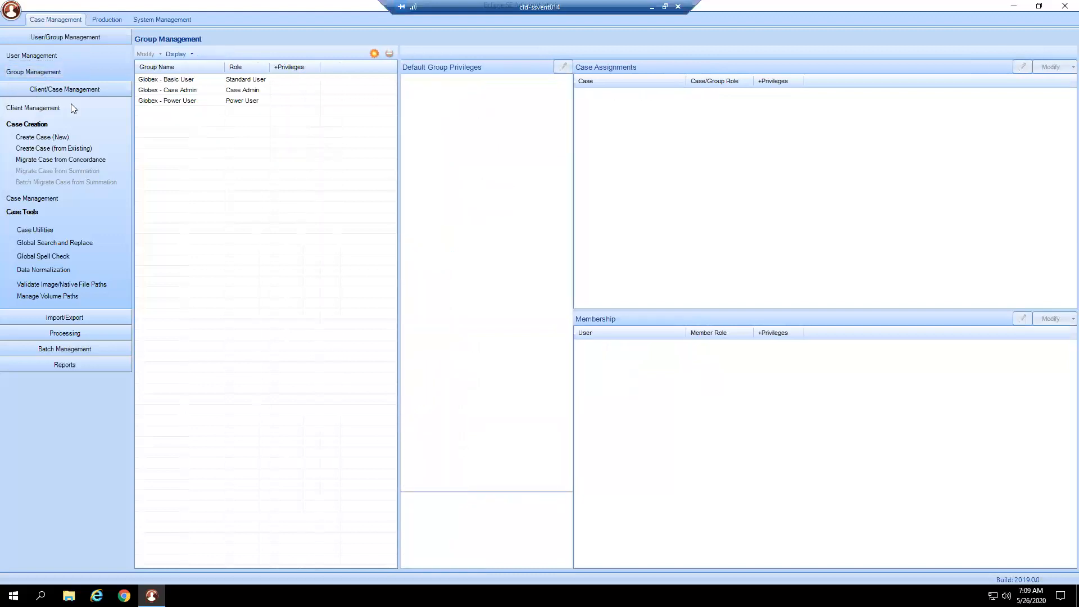
- Open Client Management and look over the Banana Boat and Globex Industries client entries
{"action": "left_click", "coordinate": [50, 111]}
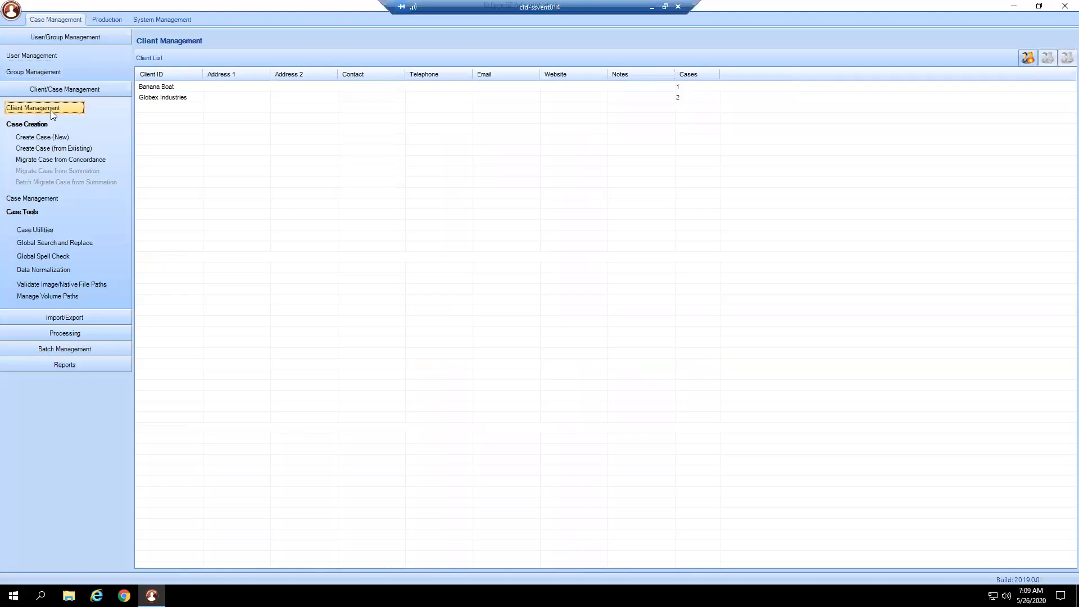
{"action": "left_click", "coordinate": [153, 88]}
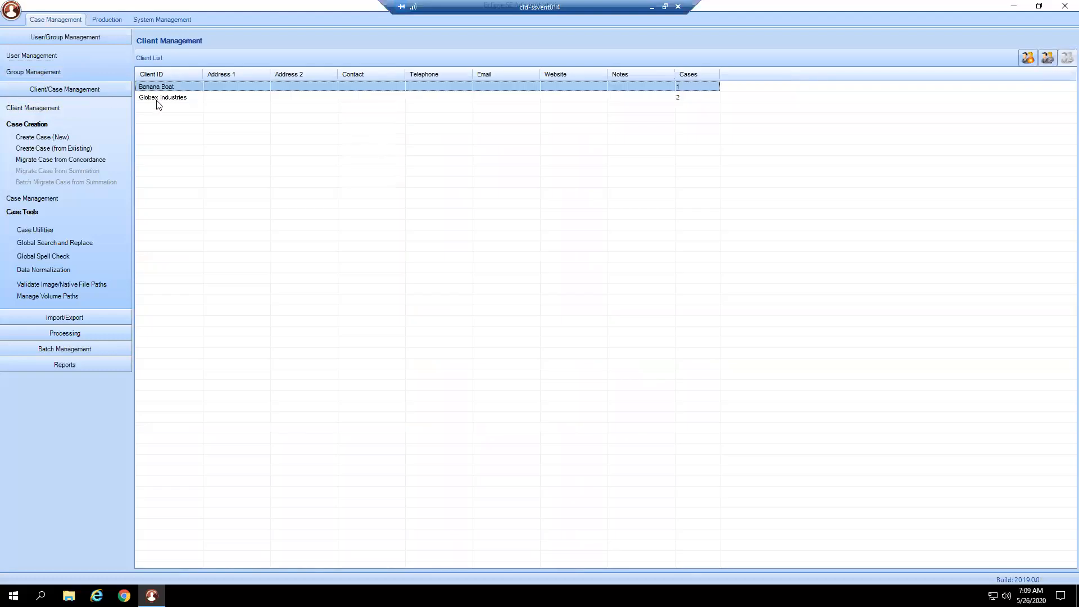
{"action": "left_click", "coordinate": [160, 97]}
{"action": "left_click", "coordinate": [160, 87]}
{"action": "left_click", "coordinate": [163, 98]}
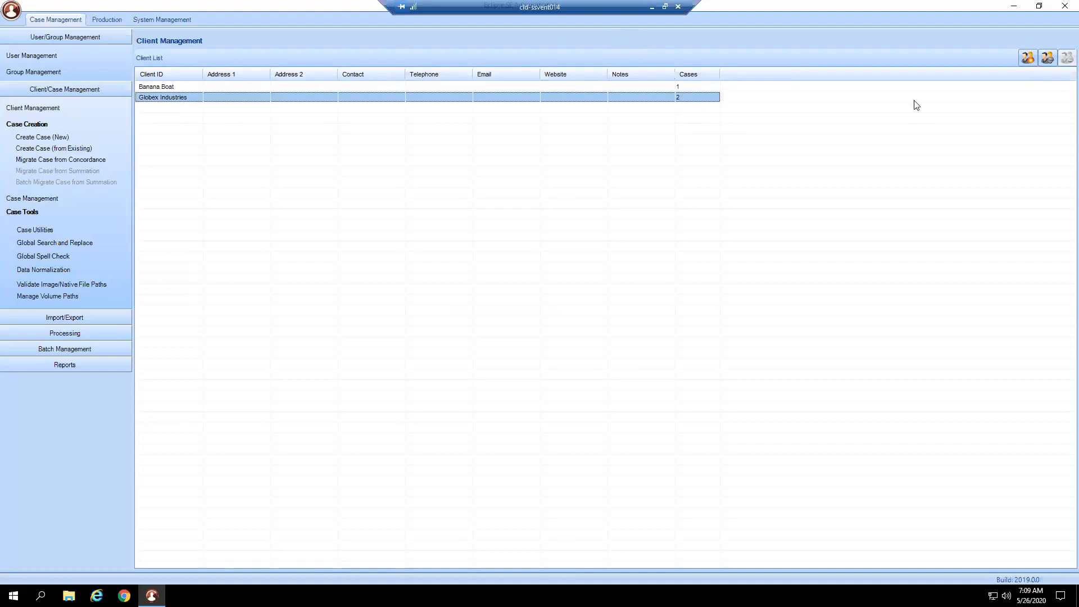
{"action": "left_click", "coordinate": [1029, 59]}
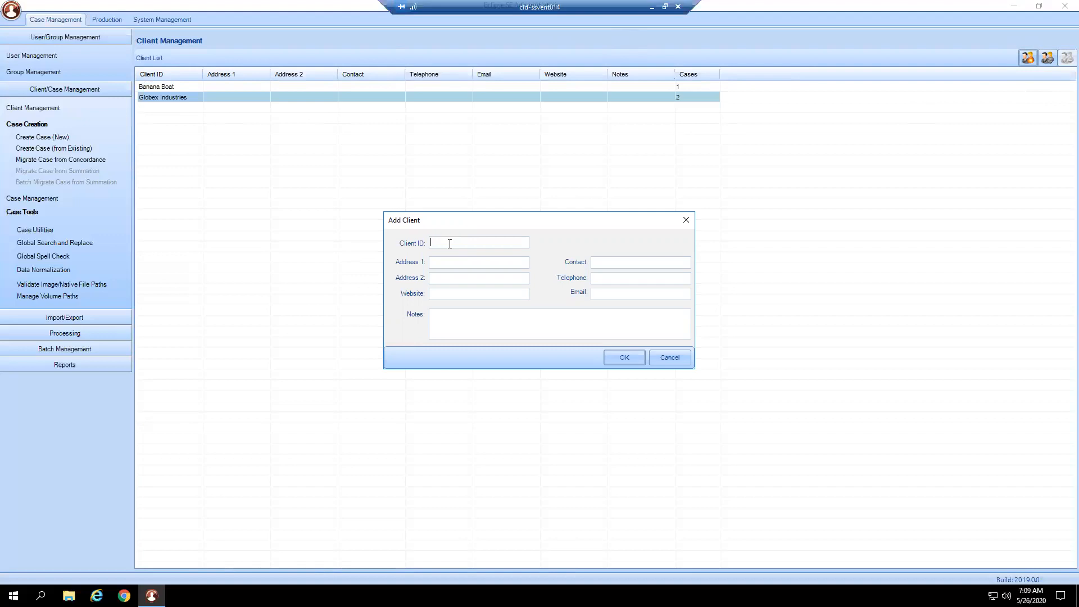
{"action": "type", "text": "Don Fransico"}
{"action": "left_click", "coordinate": [453, 262]}
{"action": "type", "text": "Franc"}
{"action": "type", "text": "isco"}
{"action": "type", "text": ".com"}
- Enter the website Francisco.com and the contact's name for the new client, and save it
{"action": "key", "text": "Tab"}
{"action": "type", "text": "Juan Vale"}
{"action": "key", "text": "BackSpace"}
{"action": "type", "text": "dez"}
{"action": "key", "text": "Tab"}
{"action": "left_click_drag", "start_coordinate": [477, 243], "coordinate": [422, 242]}
{"action": "left_click", "coordinate": [498, 325]}
{"action": "left_click", "coordinate": [496, 243]}
{"action": "left_click", "coordinate": [625, 356]}
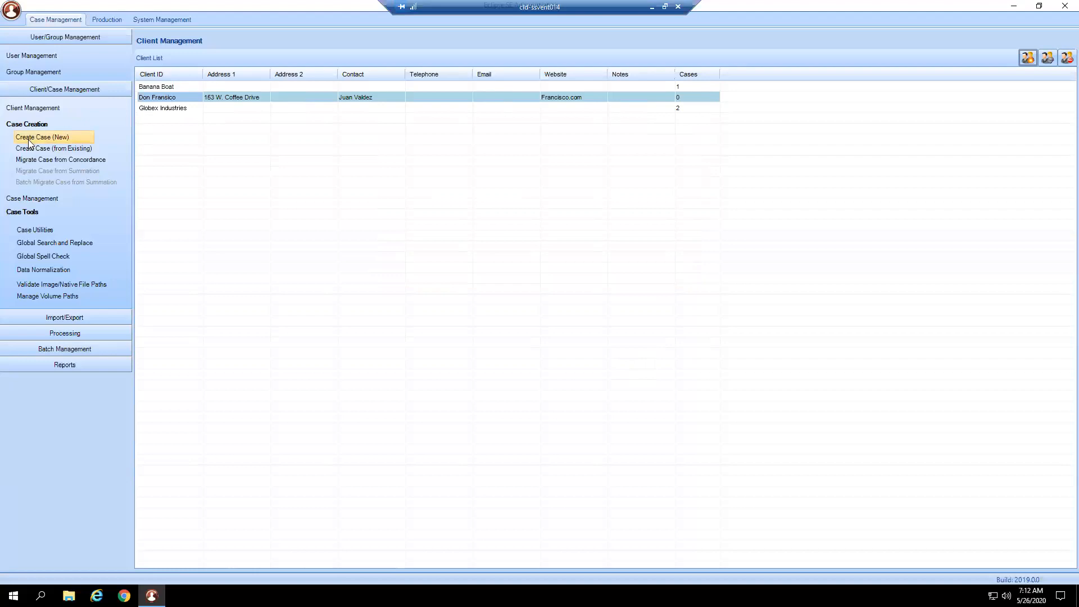
- Start a new case for the client Don Fransico and name it Francisco v Pablo
{"action": "left_click", "coordinate": [71, 136]}
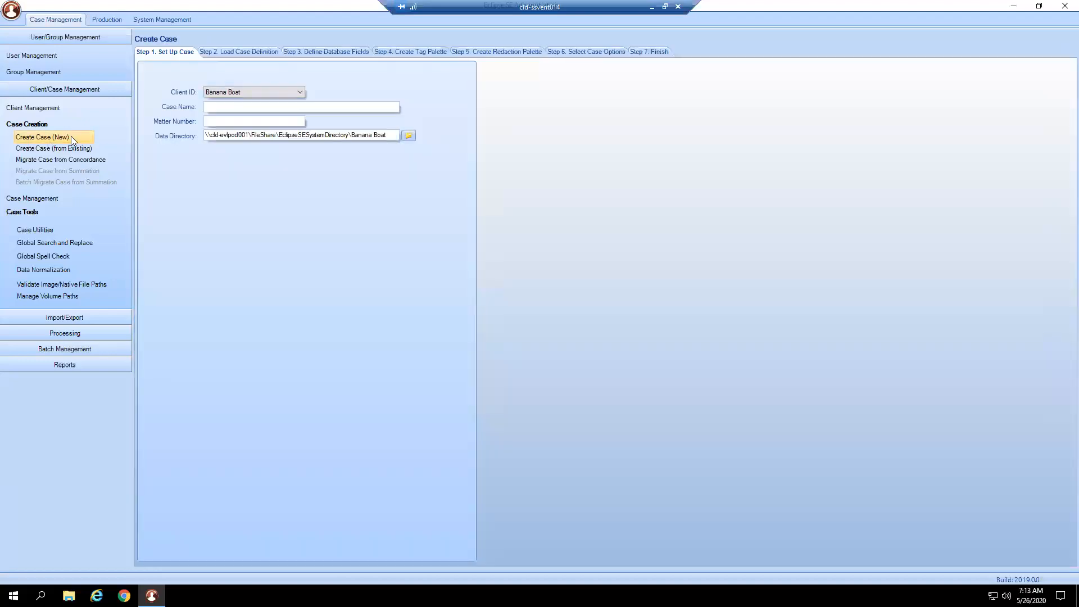
{"action": "left_click", "coordinate": [280, 92]}
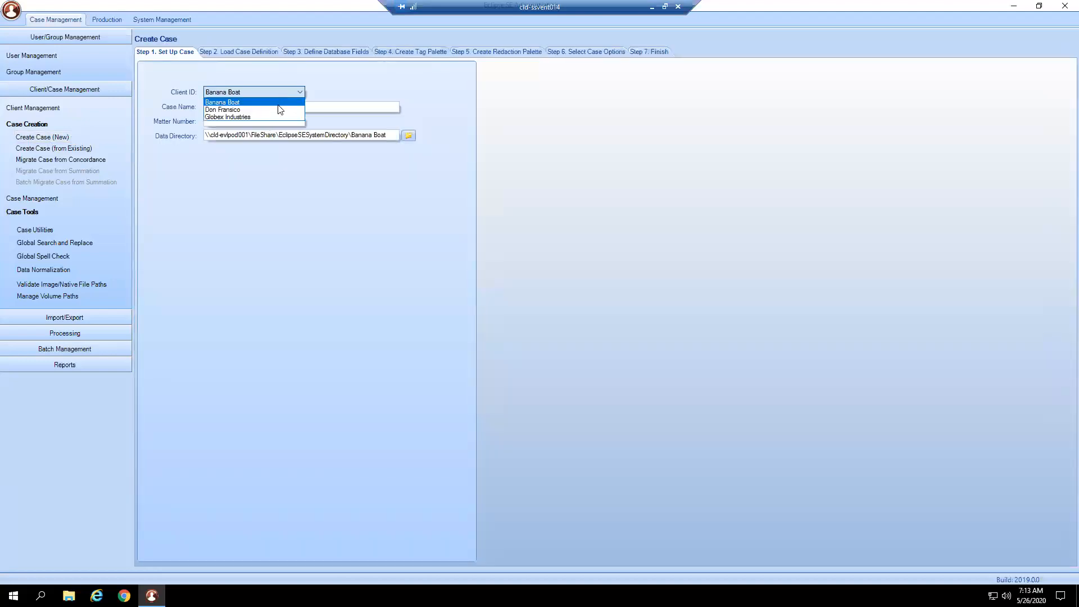
{"action": "left_click", "coordinate": [276, 109]}
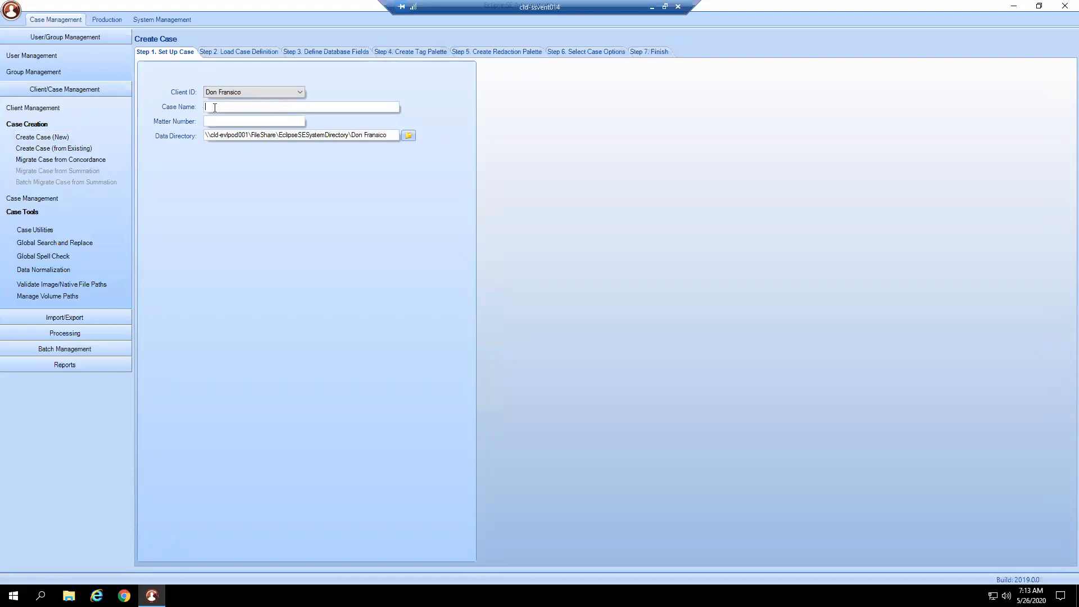
{"action": "type", "text": "Fa"}
{"action": "key", "text": "BackSpace"}
{"action": "type", "text": "anci"}
{"action": "key", "text": "BackSpace"}
{"action": "key", "text": "BackSpace"}
{"action": "key", "text": "BackSpace"}
{"action": "key", "text": "BackSpace"}
{"action": "type", "text": "rancis"}
{"action": "type", "text": "co"}
{"action": "type", "text": "v."}
{"action": "key", "text": "BackSpace"}
{"action": "key", "text": "BackSpace"}
{"action": "type", "text": "."}
{"action": "key", "text": "BackSpace"}
{"action": "type", "text": "Pablo"}
- Enter the matter number 123123.329 for the case and check its default data directory path
{"action": "left_click", "coordinate": [267, 107]}
{"action": "type", "text": "1238.001"}
{"action": "left_click_drag", "start_coordinate": [281, 107], "coordinate": [254, 108]}
{"action": "key", "text": "BackSpace"}
{"action": "type", "text": "123123.329"}
{"action": "left_click_drag", "start_coordinate": [390, 136], "coordinate": [197, 133]}
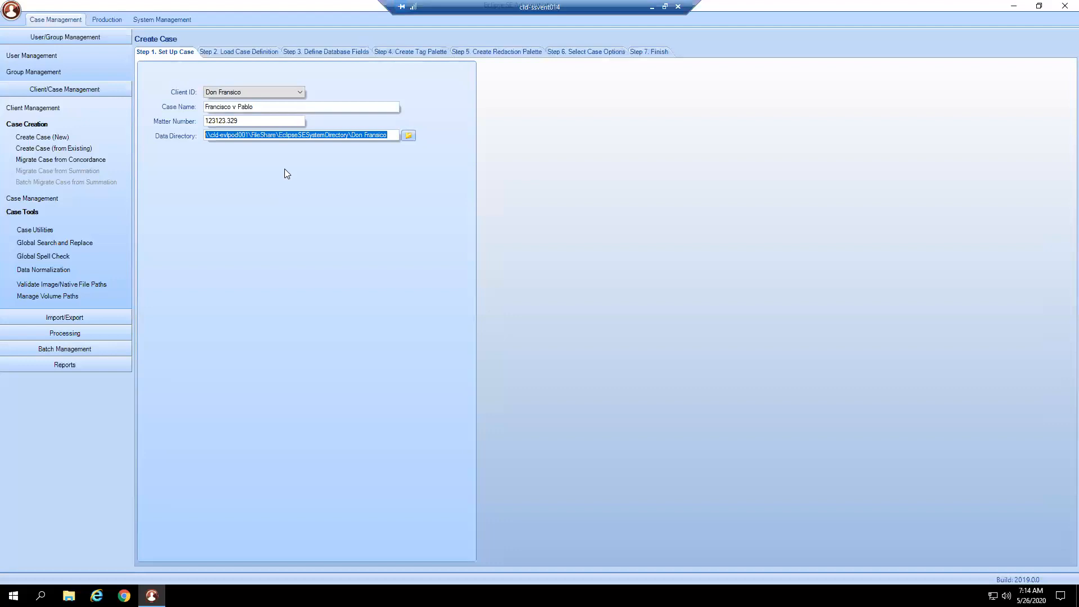
{"action": "left_click", "coordinate": [393, 136]}
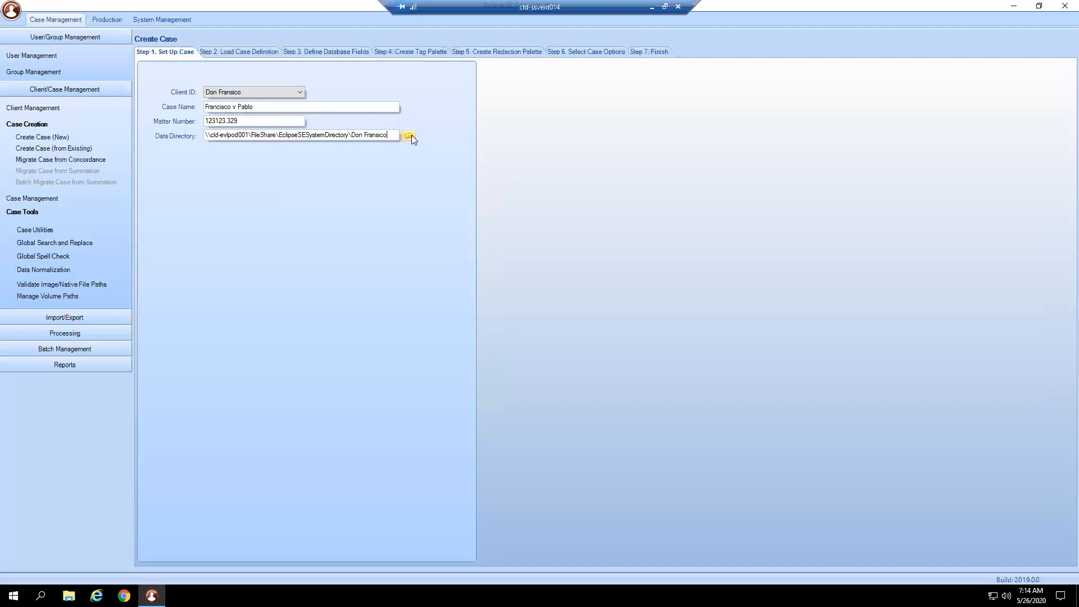
- Load the case definition by copying the existing case Banana Boat v SunKids from client Banana Boat
{"action": "left_click", "coordinate": [235, 52]}
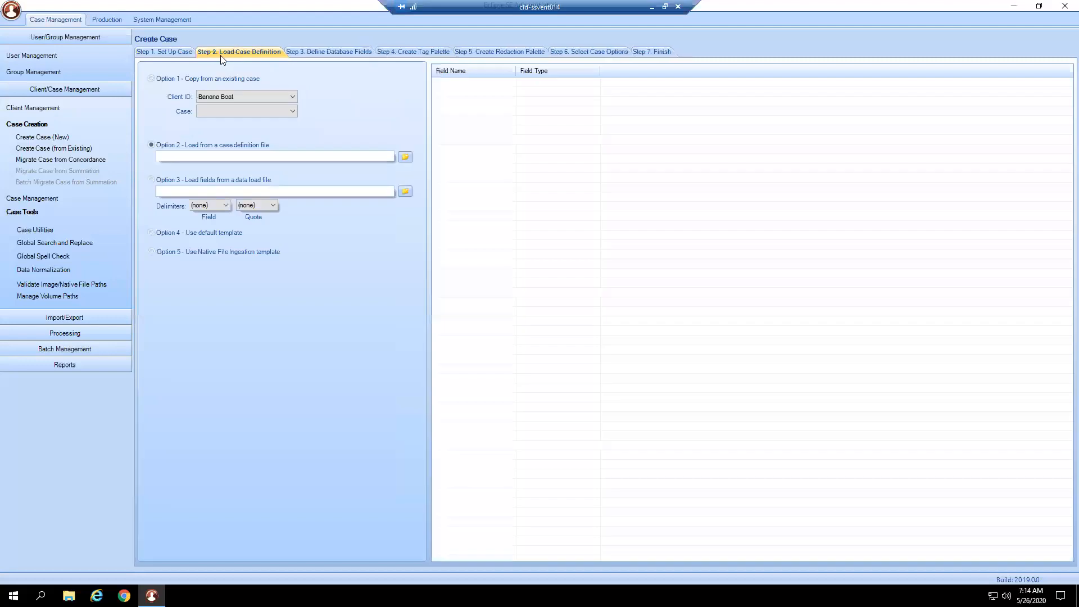
{"action": "left_click", "coordinate": [217, 79]}
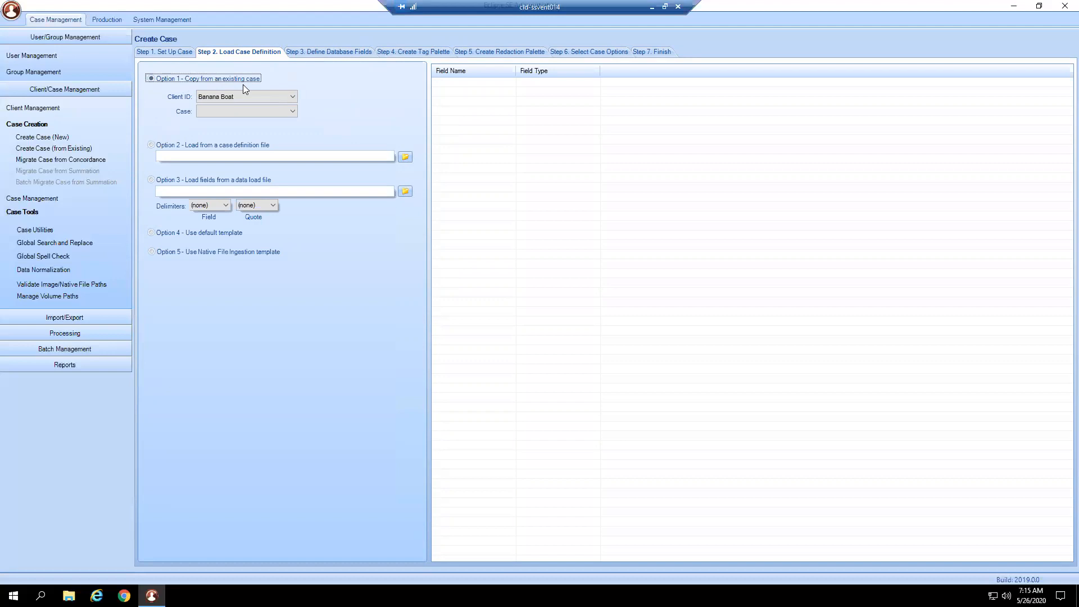
{"action": "left_click", "coordinate": [261, 96]}
{"action": "left_click", "coordinate": [257, 107]}
{"action": "left_click", "coordinate": [257, 111]}
{"action": "left_click", "coordinate": [255, 123]}
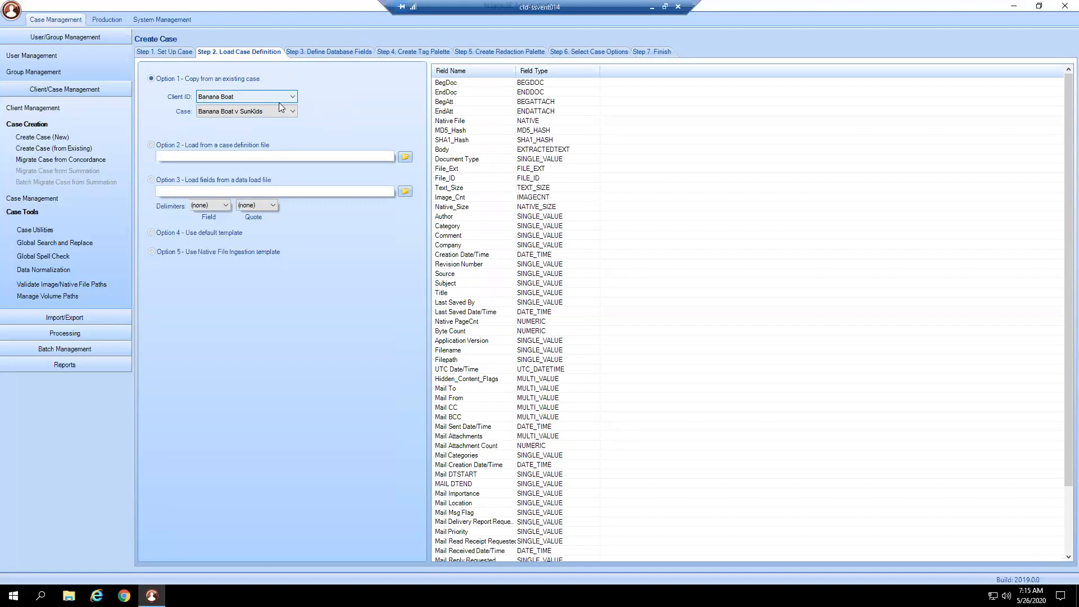
- Compare loading from a case definition file with copying the definition of Banana Boat v SunKids
{"action": "left_click", "coordinate": [224, 145]}
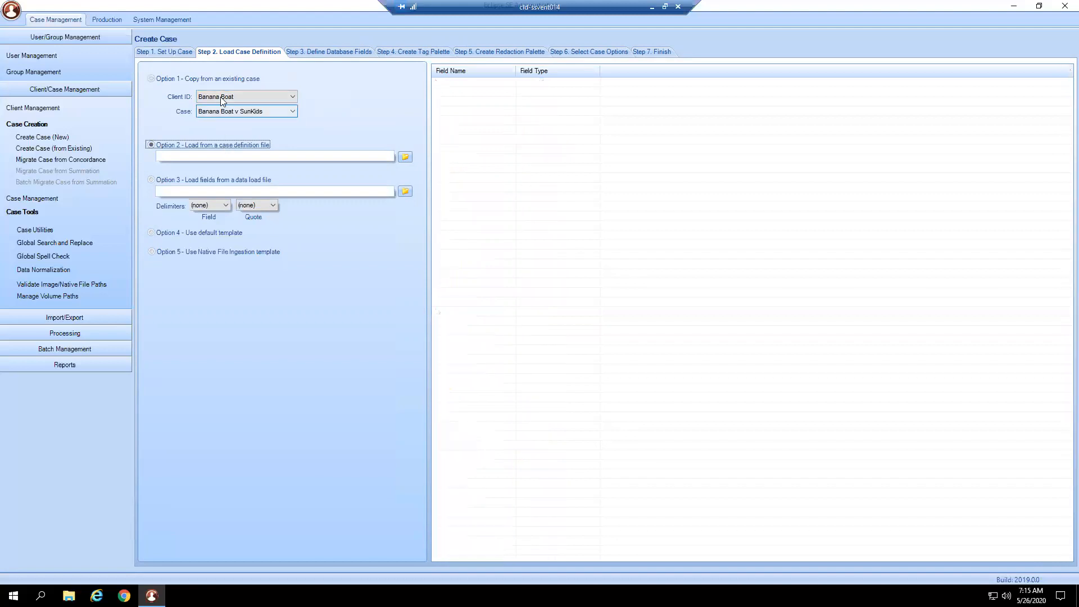
{"action": "left_click", "coordinate": [228, 79]}
{"action": "left_click", "coordinate": [215, 141]}
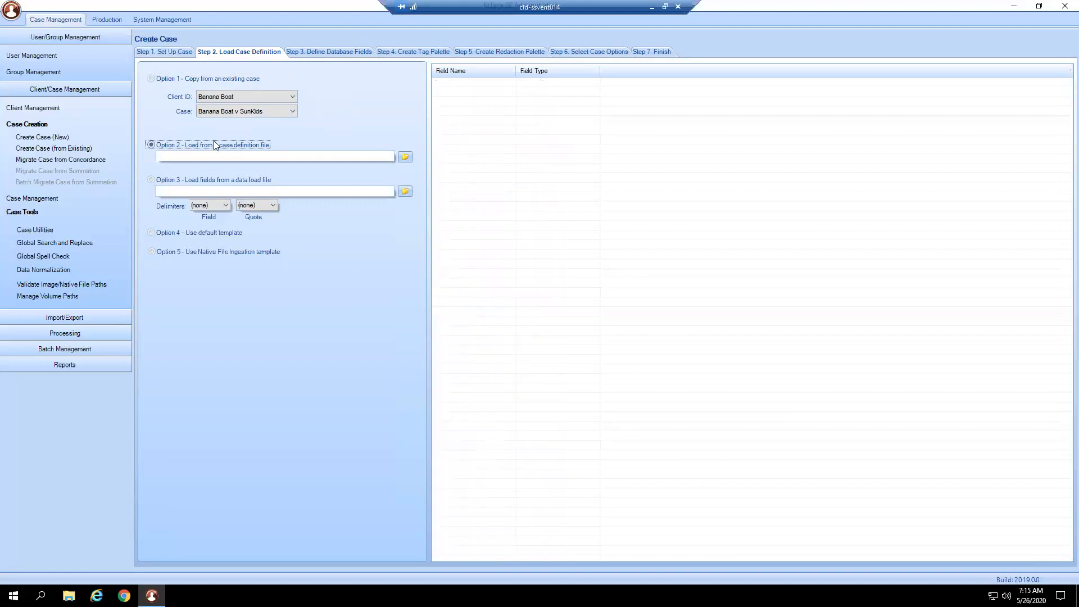
{"action": "left_click", "coordinate": [236, 81]}
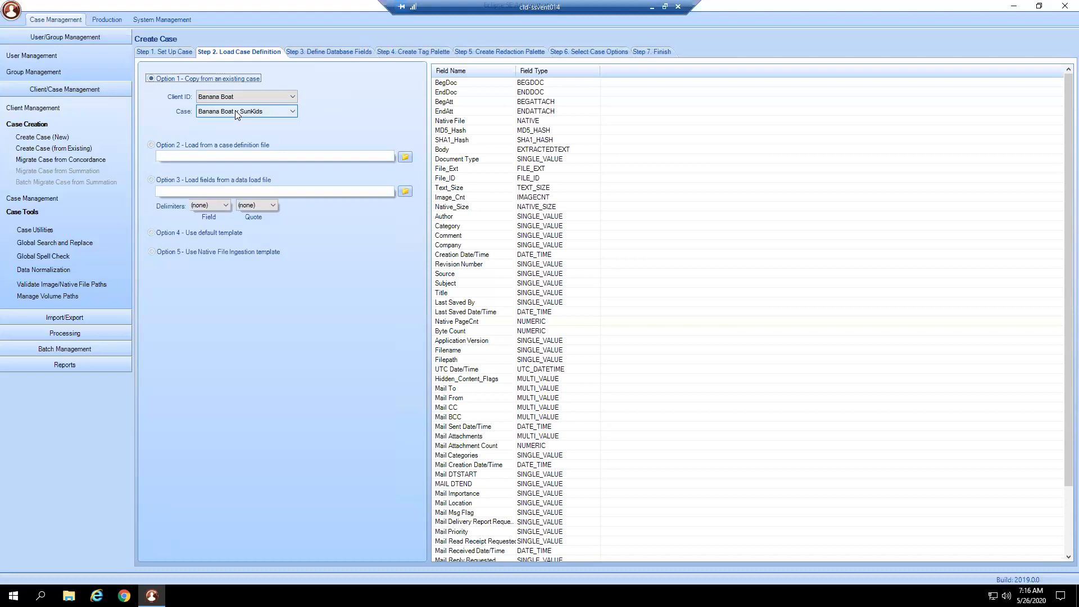
{"action": "left_click", "coordinate": [253, 145]}
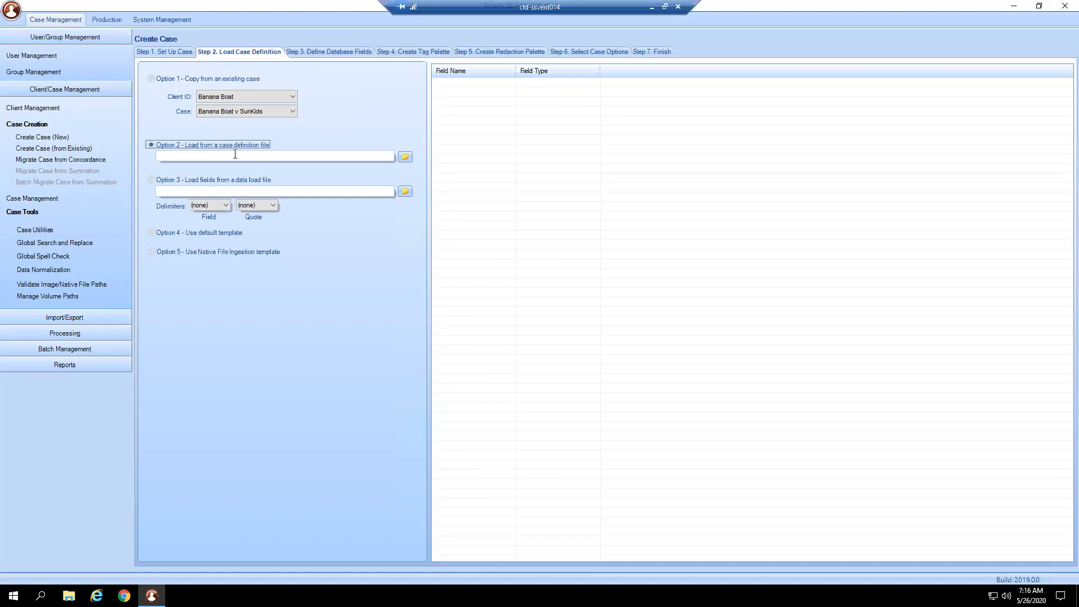
{"action": "left_click", "coordinate": [241, 78]}
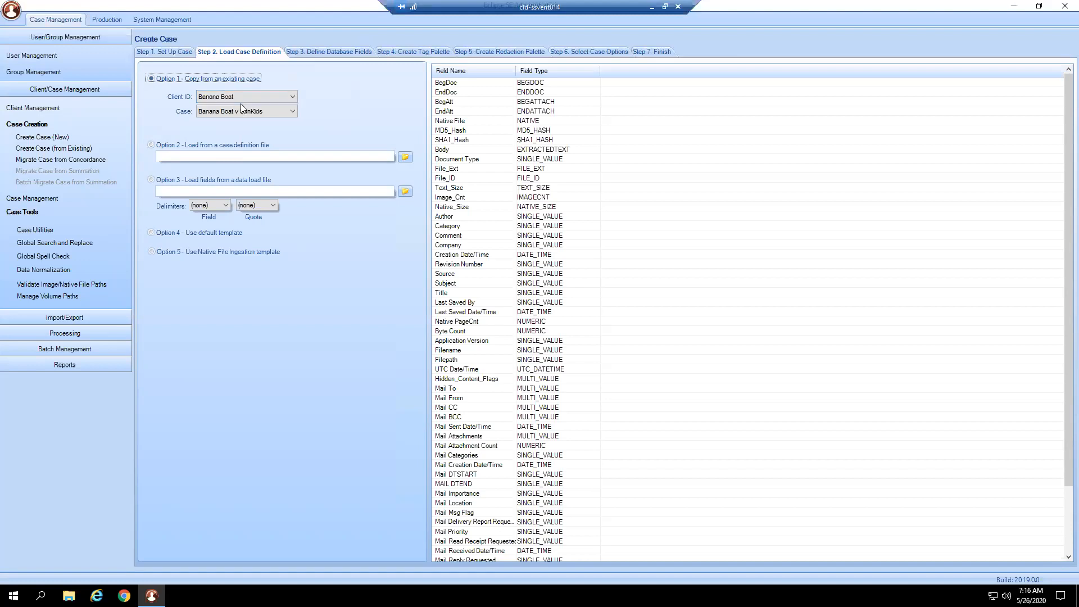
{"action": "left_click", "coordinate": [246, 112]}
{"action": "left_click", "coordinate": [246, 115]}
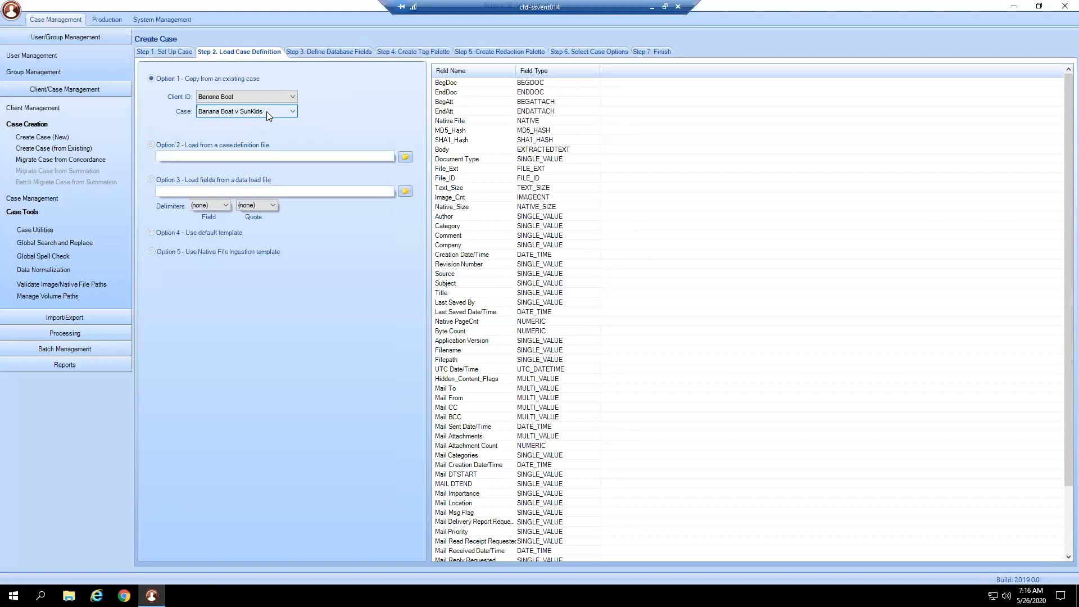
{"action": "left_click", "coordinate": [270, 146]}
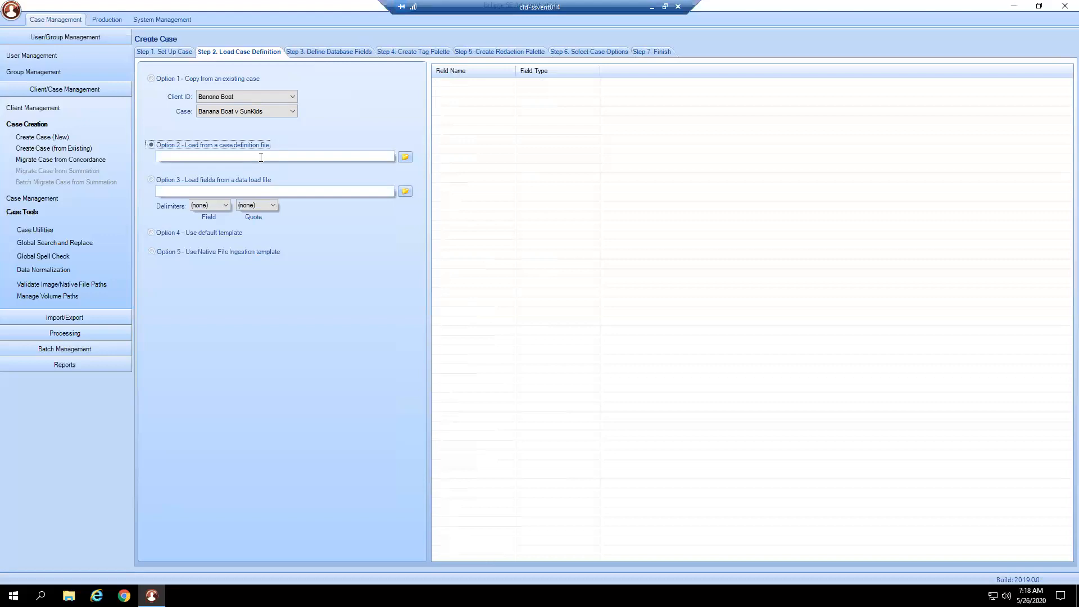
{"action": "left_click", "coordinate": [262, 83]}
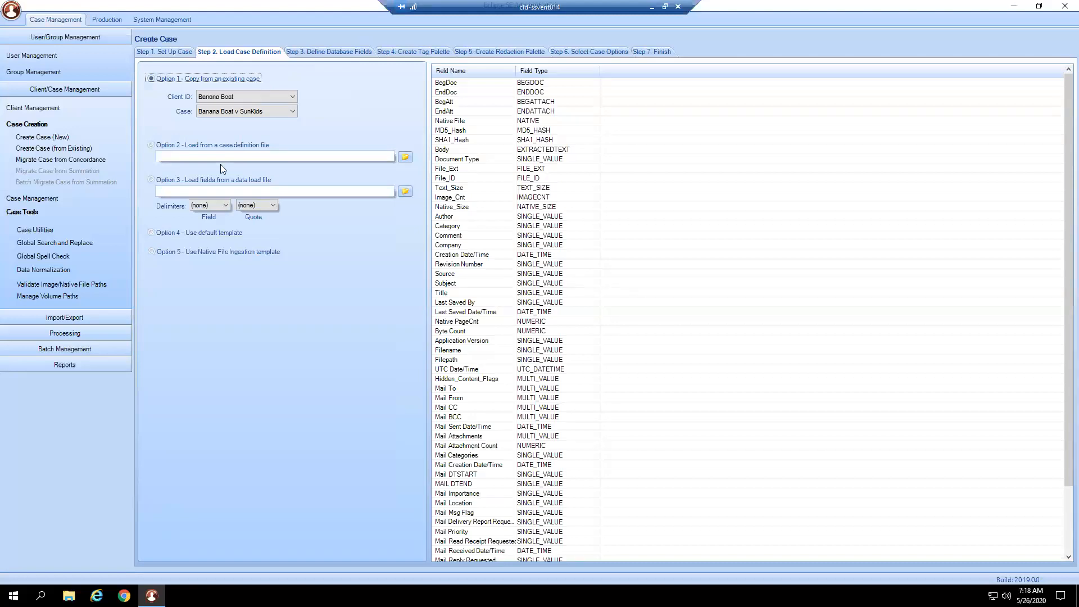
- Go through the data load file and default template options, choose the Native File Ingestion template and review its fields
{"action": "left_click", "coordinate": [206, 180]}
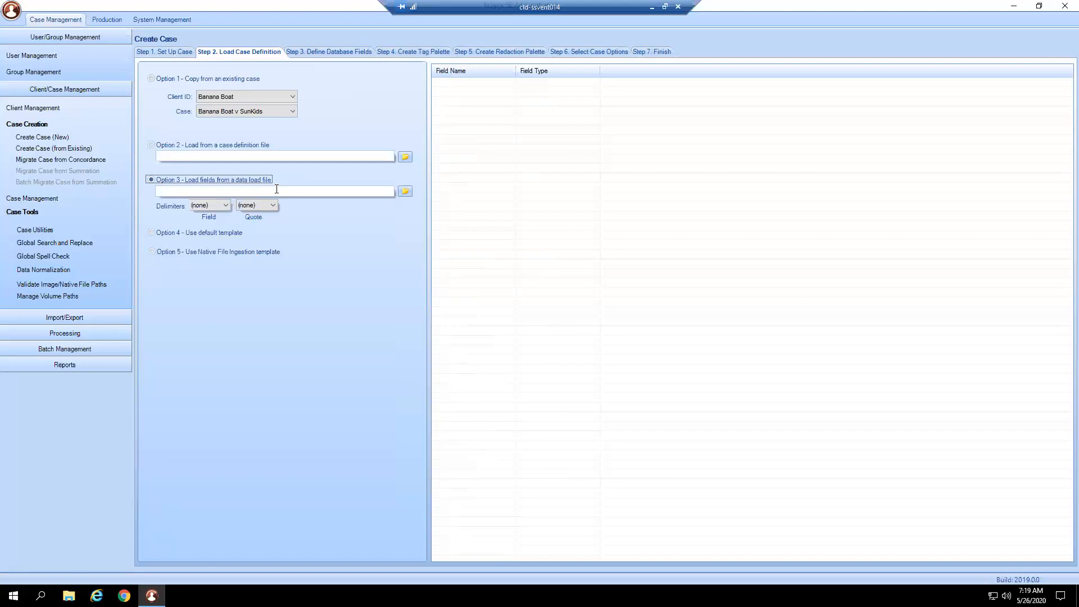
{"action": "left_click", "coordinate": [209, 233]}
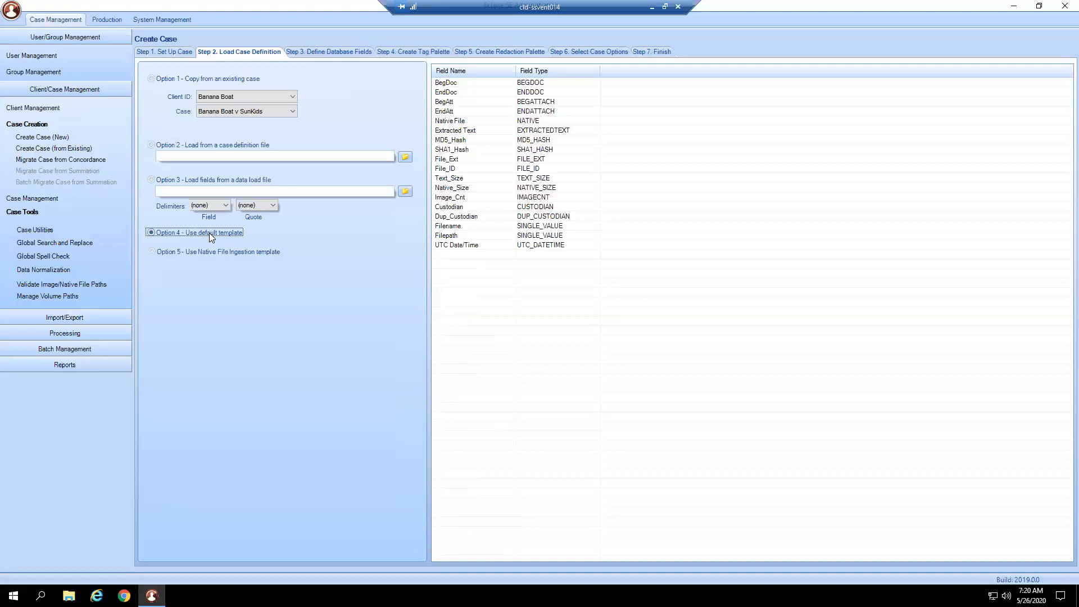
{"action": "left_click", "coordinate": [212, 252]}
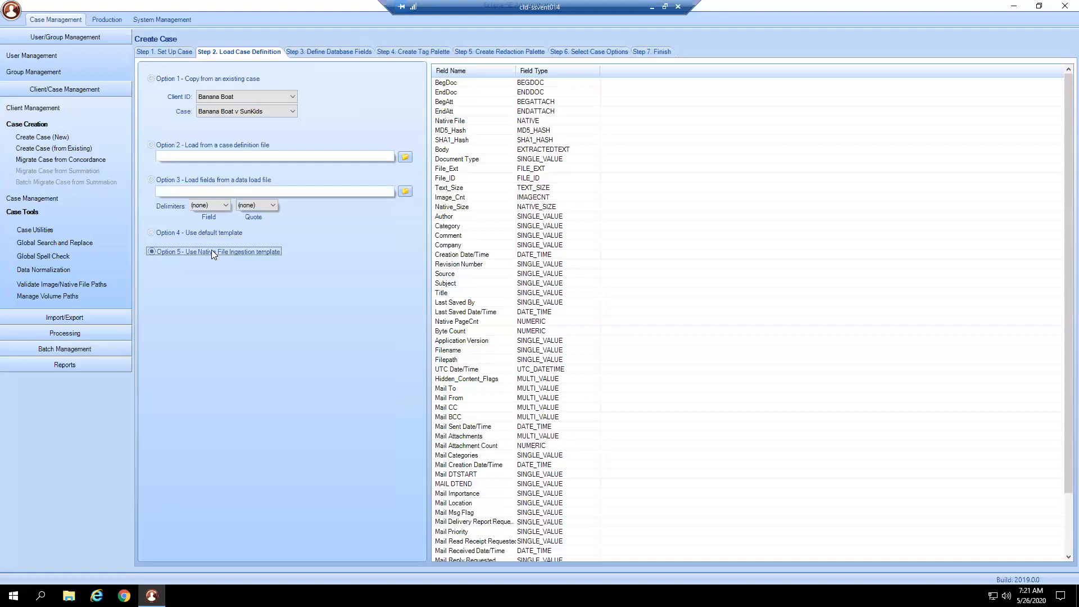
{"action": "left_click", "coordinate": [480, 389]}
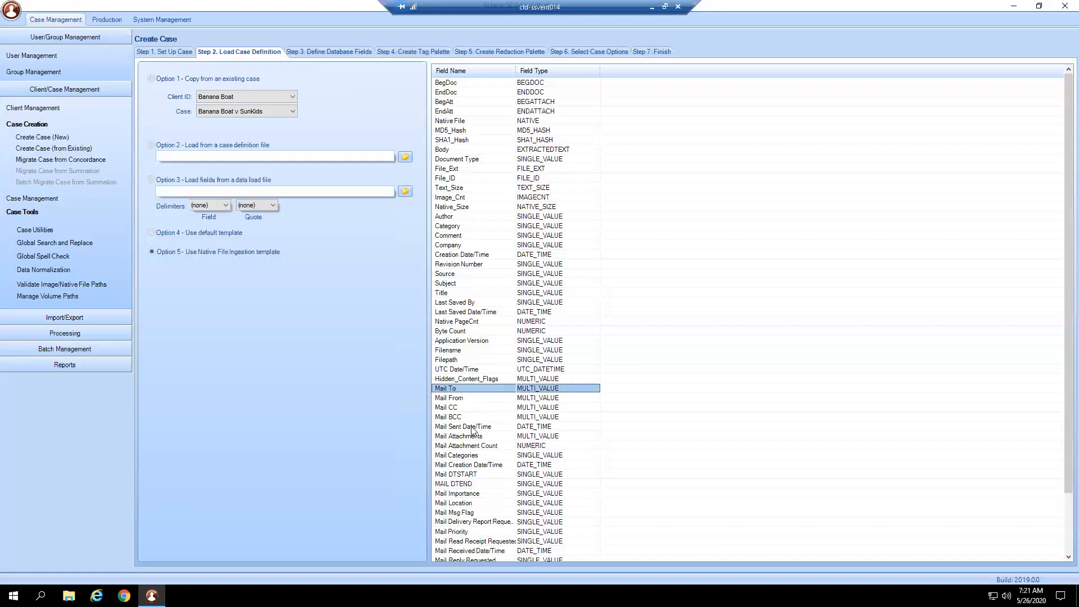
{"action": "scroll", "coordinate": [472, 468], "scroll_direction": "down", "scroll_amount": 3}
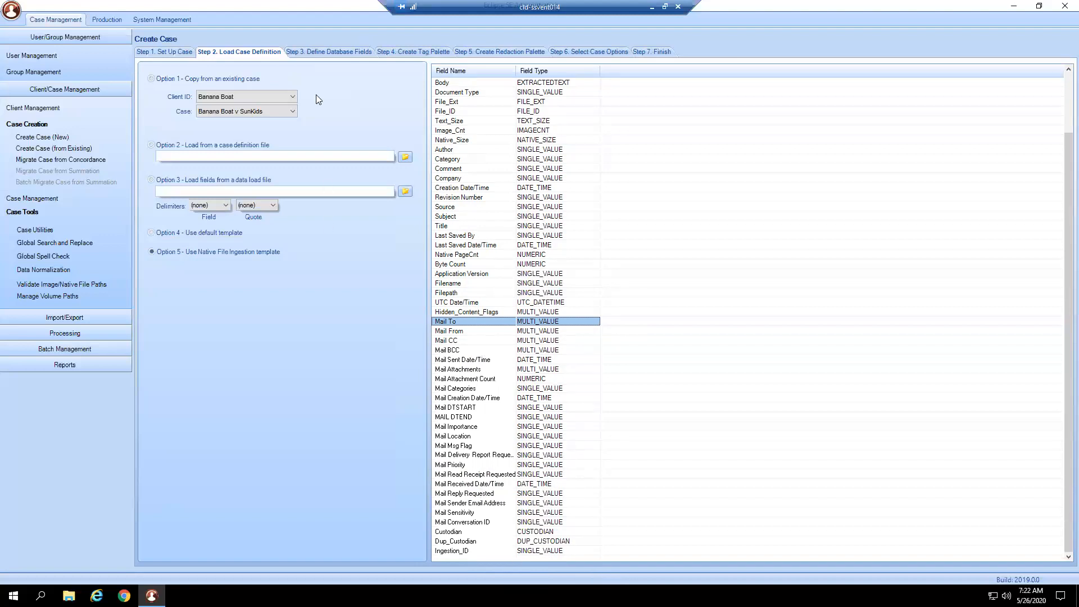
- Start a new database field named Attorney Comments with the field type SINGLE_VALUE
{"action": "left_click", "coordinate": [318, 53]}
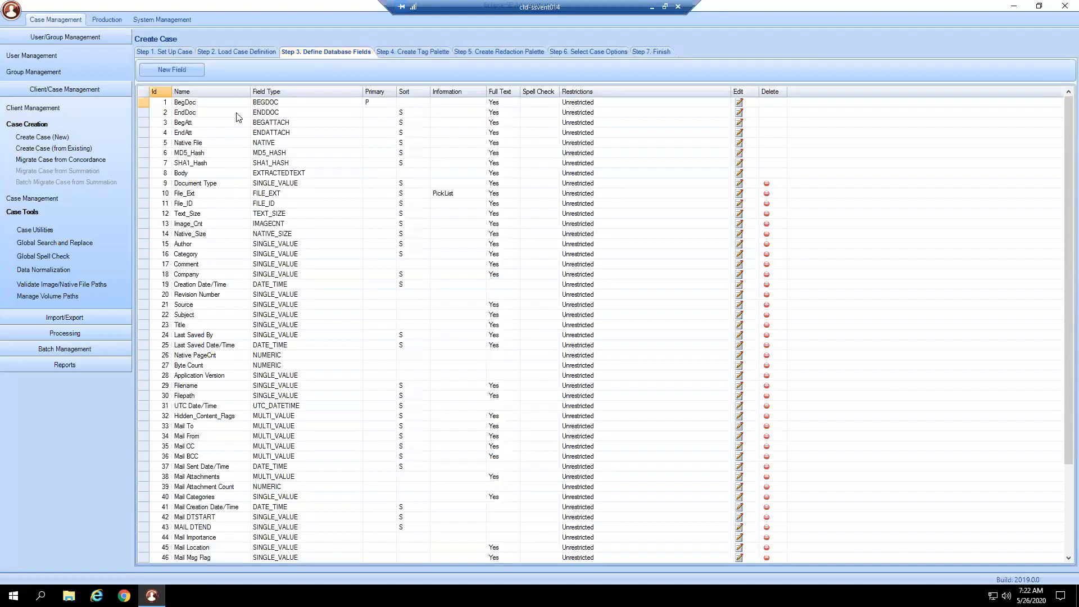
{"action": "scroll", "coordinate": [276, 389], "scroll_direction": "down", "scroll_amount": 4}
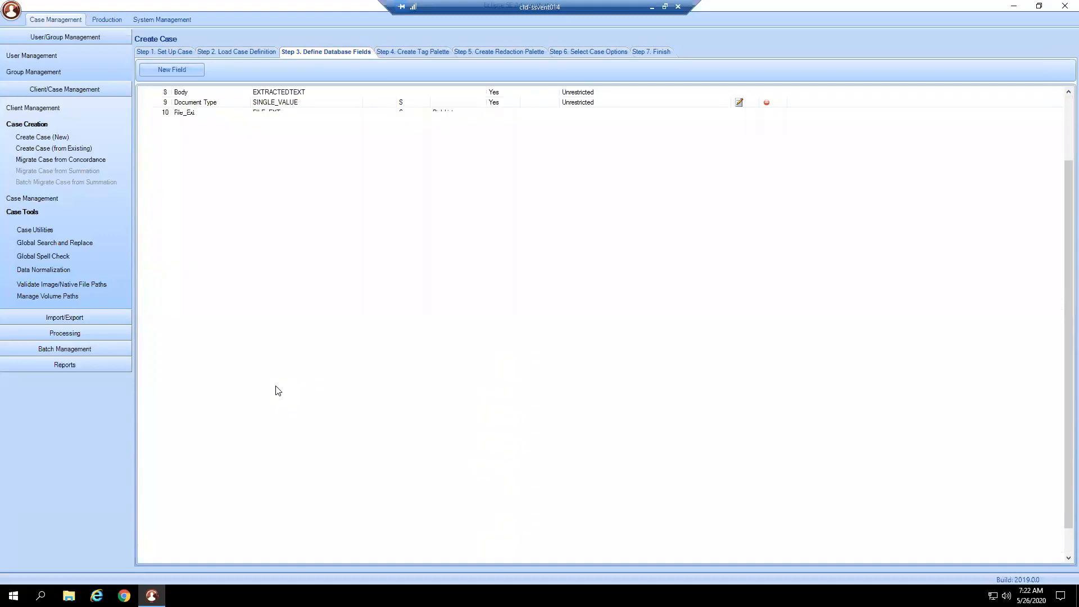
{"action": "left_click", "coordinate": [171, 70]}
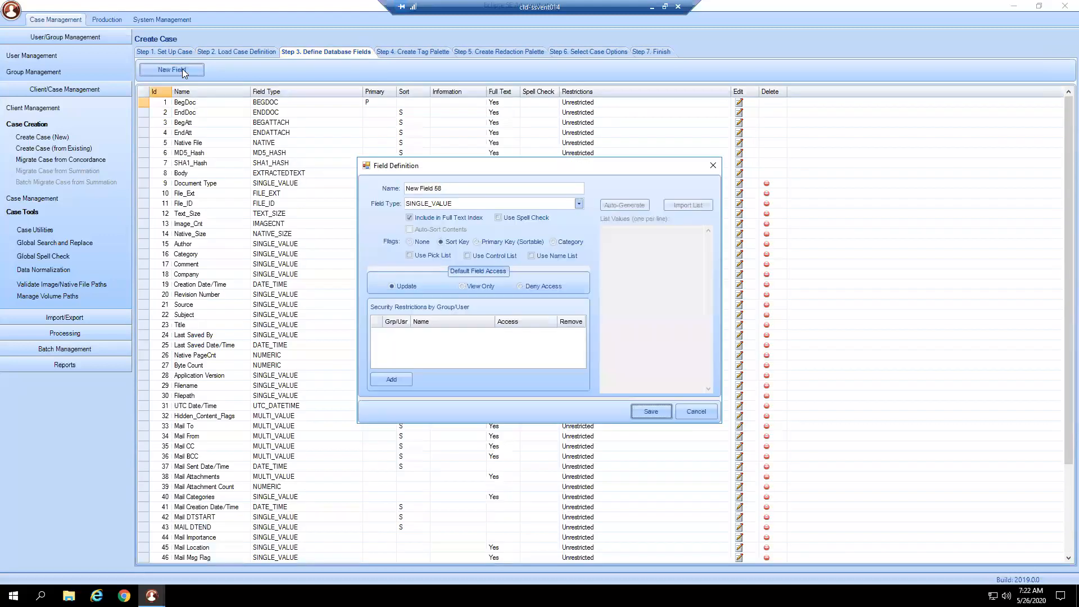
{"action": "type", "text": "Attorney Comments"}
{"action": "left_click", "coordinate": [487, 202]}
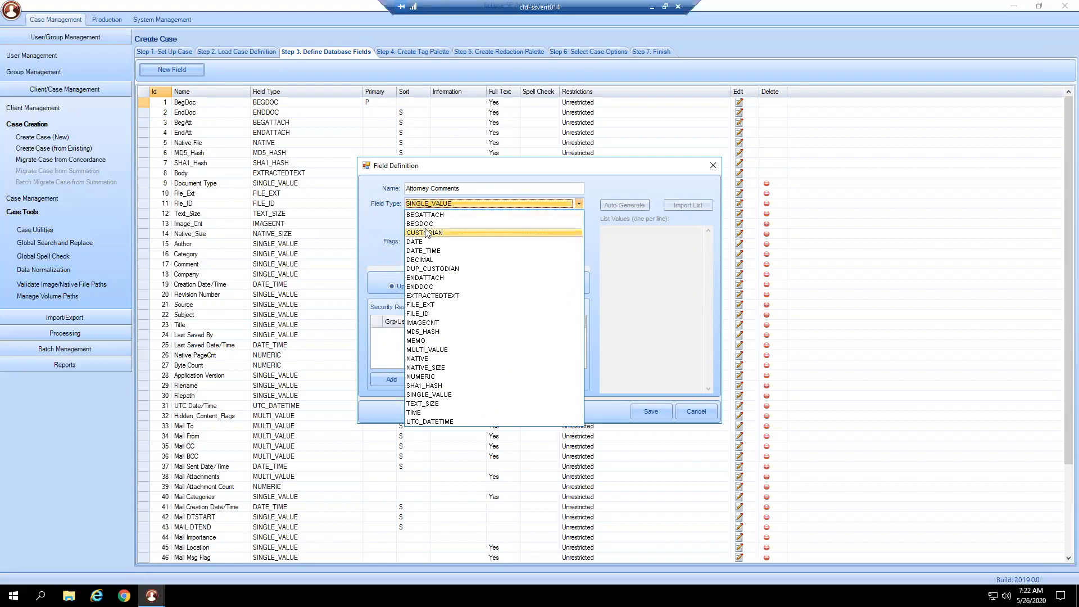
{"action": "left_click", "coordinate": [455, 395]}
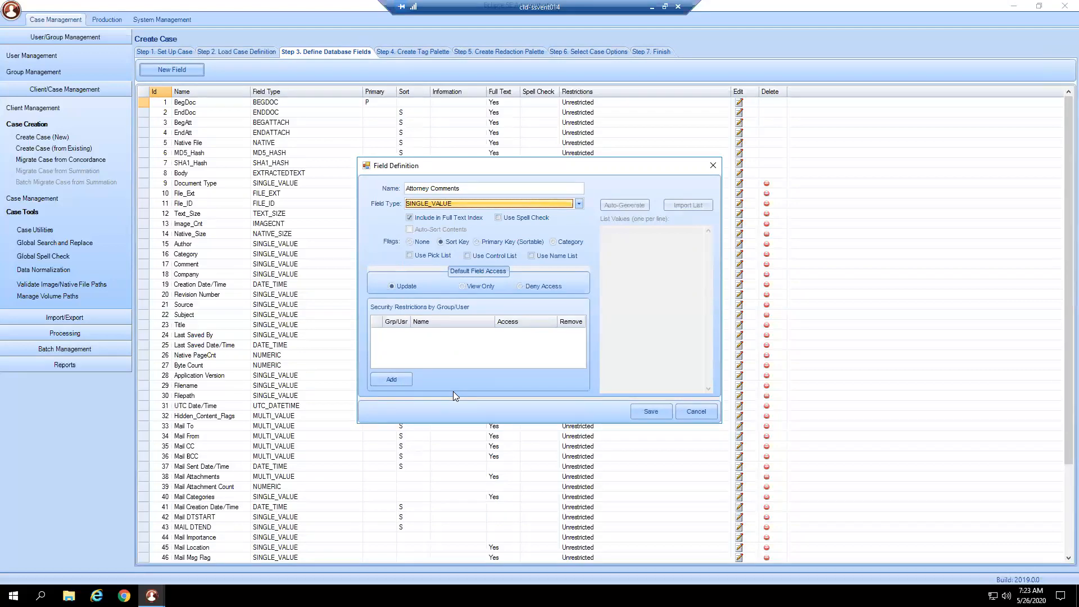
{"action": "left_click", "coordinate": [580, 204]}
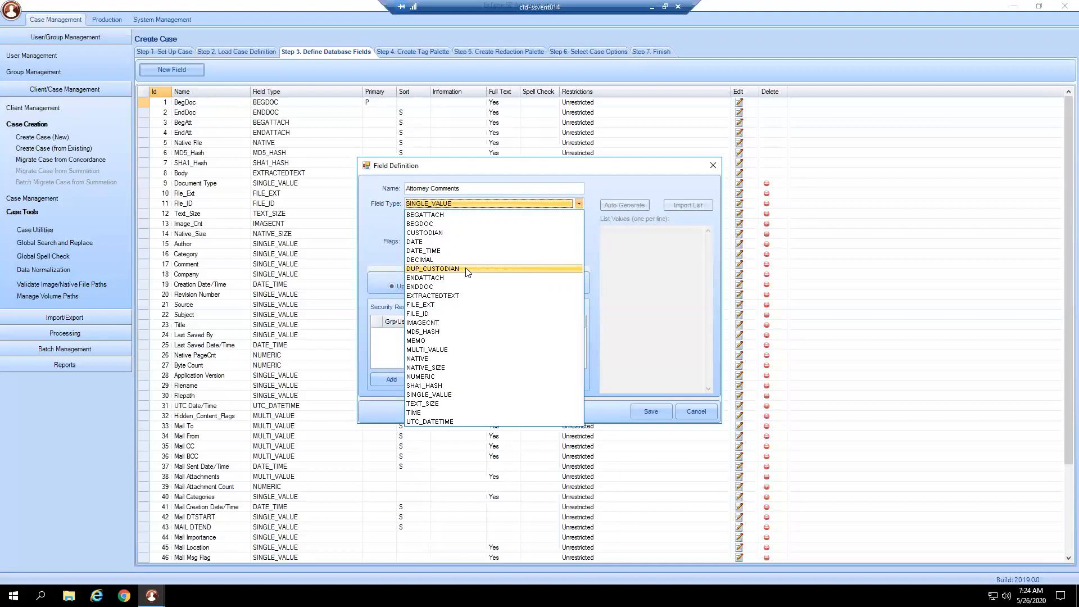
{"action": "left_click", "coordinate": [472, 202]}
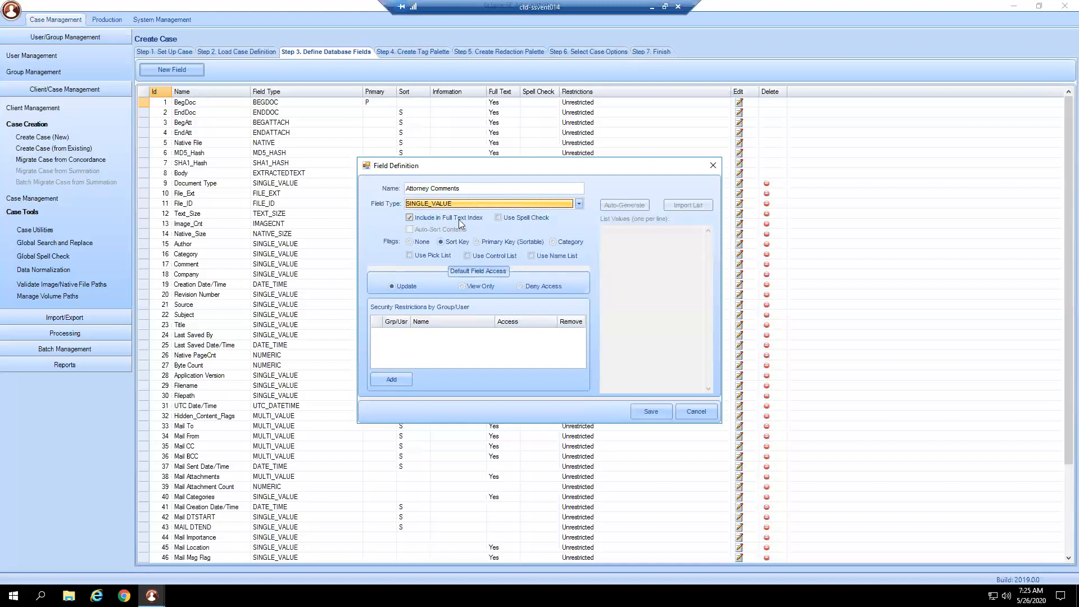
- Turn on spell check for the Attorney Comments field and set its flag to Sort Key
{"action": "left_click", "coordinate": [520, 217]}
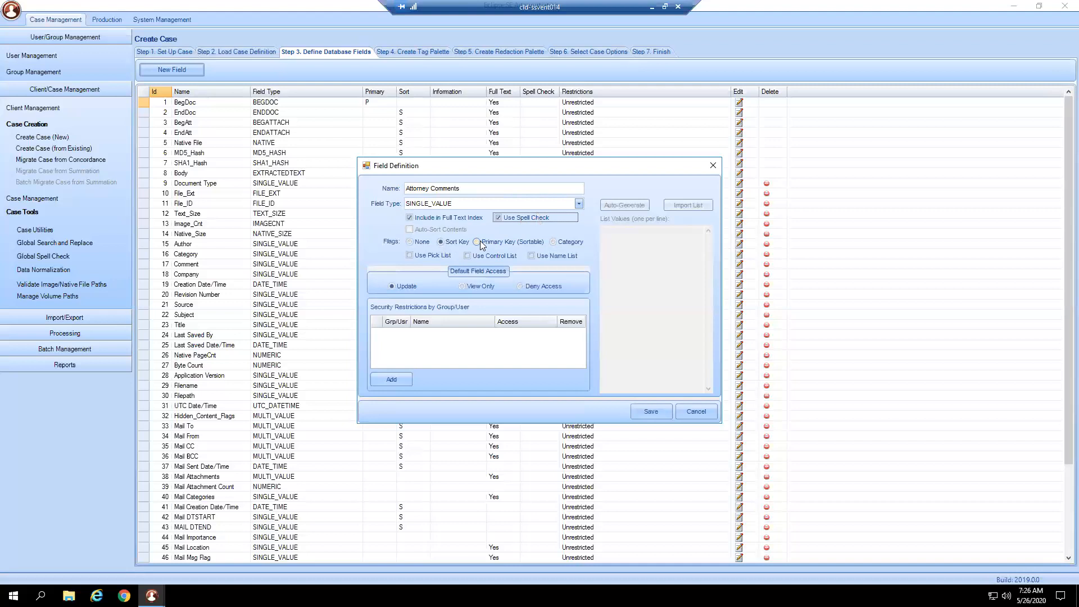
{"action": "left_click", "coordinate": [553, 241]}
{"action": "left_click", "coordinate": [464, 243]}
{"action": "left_click", "coordinate": [423, 242]}
{"action": "left_click", "coordinate": [440, 242]}
- Try a pick list for the field with list values such as Email and Attachment
{"action": "left_click", "coordinate": [410, 255]}
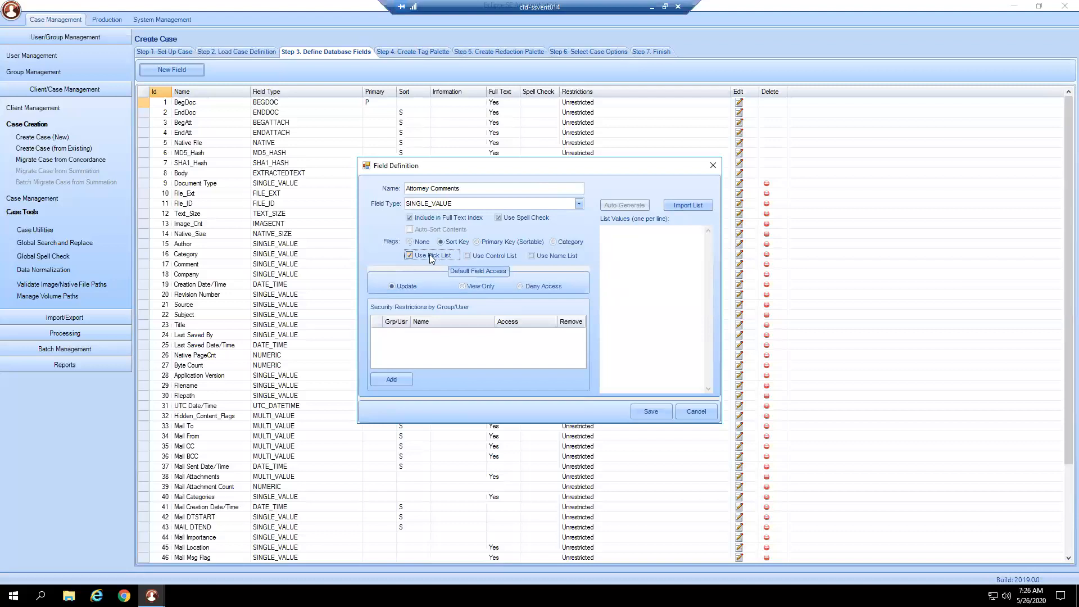
{"action": "left_click", "coordinate": [629, 244]}
{"action": "type", "text": "Email "}
{"action": "type", "text": "Attachment "}
{"action": "type", "text": "Contact"}
- Try a control list for the field with values including Attachment and Contract
{"action": "left_click", "coordinate": [467, 256]}
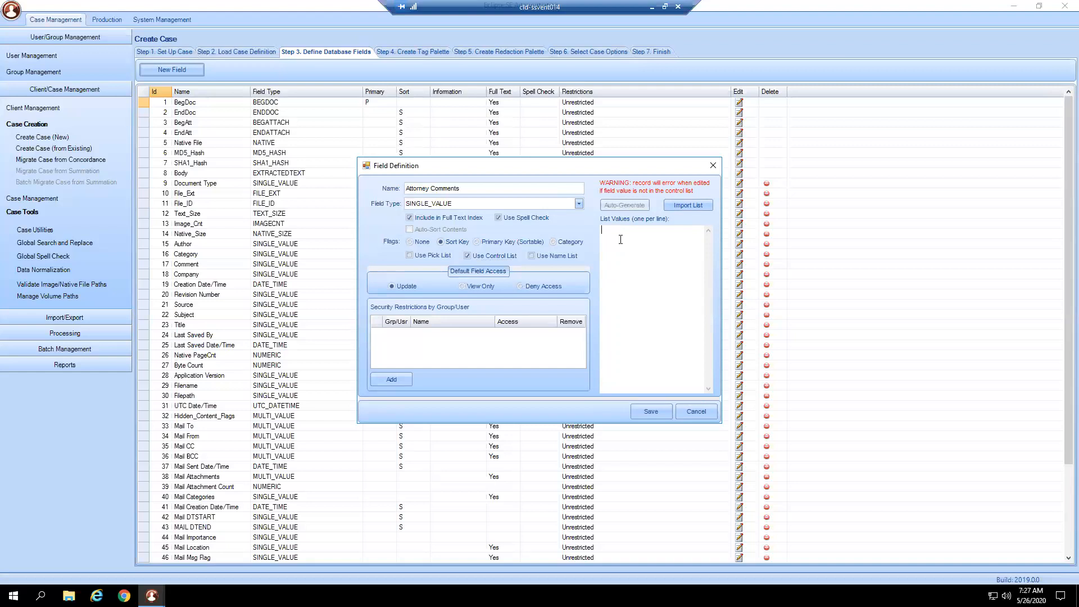
{"action": "type", "text": "A"}
{"action": "type", "text": "mail"}
{"action": "type", "text": "Attachment"}
{"action": "key", "text": "Return"}
{"action": "type", "text": "Contract"}
- Try a name list for the field, entering several spelling variants of one first name
{"action": "left_click", "coordinate": [545, 258]}
{"action": "left_click", "coordinate": [625, 253]}
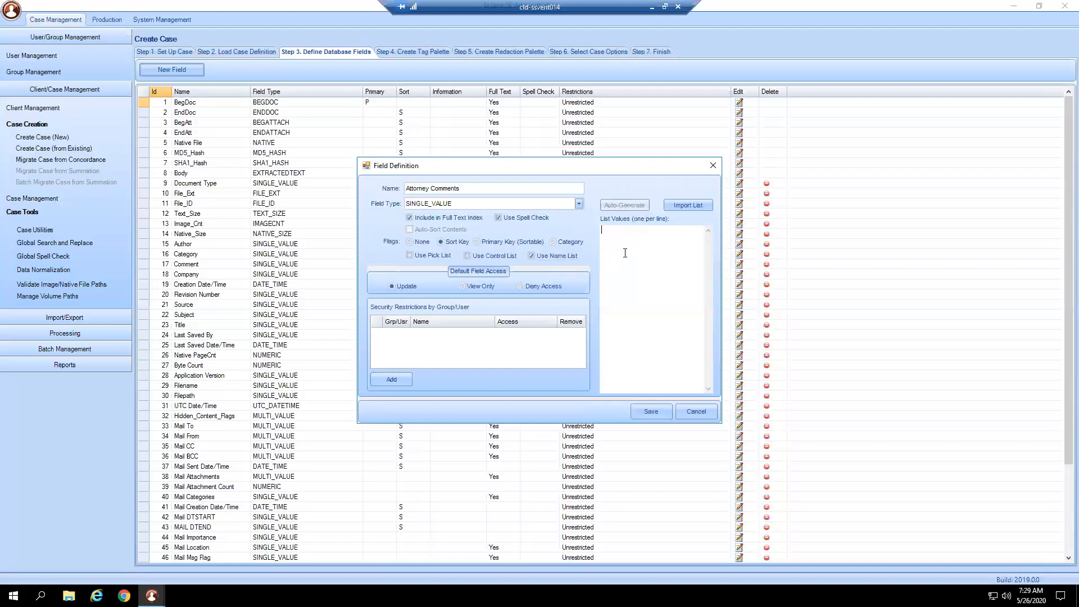
{"action": "type", "text": "Brittany"}
{"action": "key", "text": "Return"}
{"action": "type", "text": "Brit"}
{"action": "type", "text": "tney "}
{"action": "type", "text": "Brittani "}
{"action": "type", "text": "Britney"}
- Delete the name variants from the list values and turn off the name list
{"action": "left_click_drag", "start_coordinate": [623, 242], "coordinate": [599, 251]}
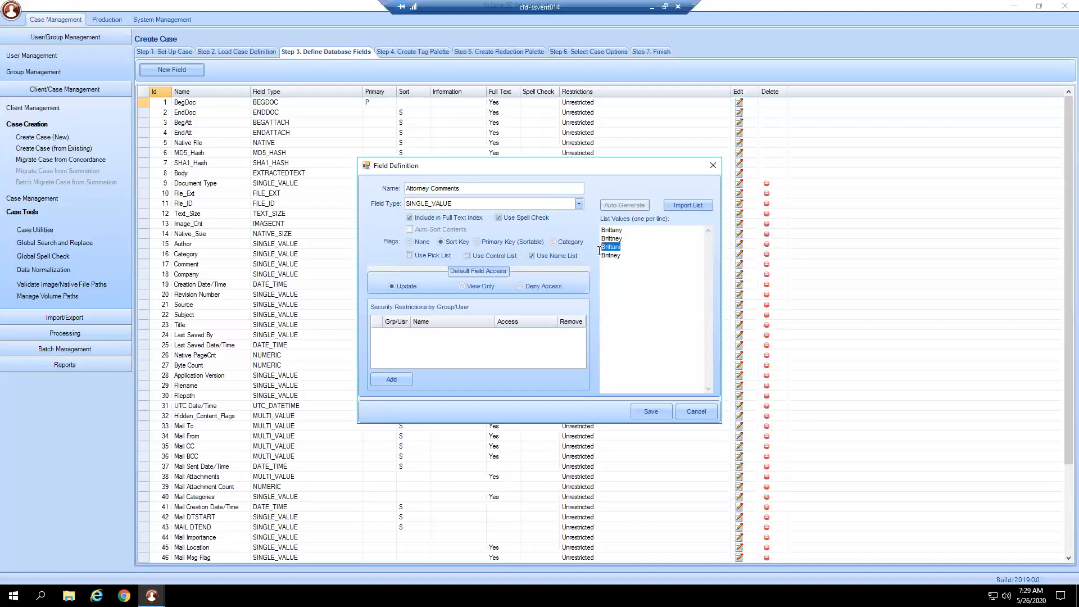
{"action": "left_click", "coordinate": [644, 280]}
{"action": "left_click", "coordinate": [599, 237], "text": "shift"}
{"action": "left_click_drag", "start_coordinate": [630, 259], "coordinate": [601, 229]}
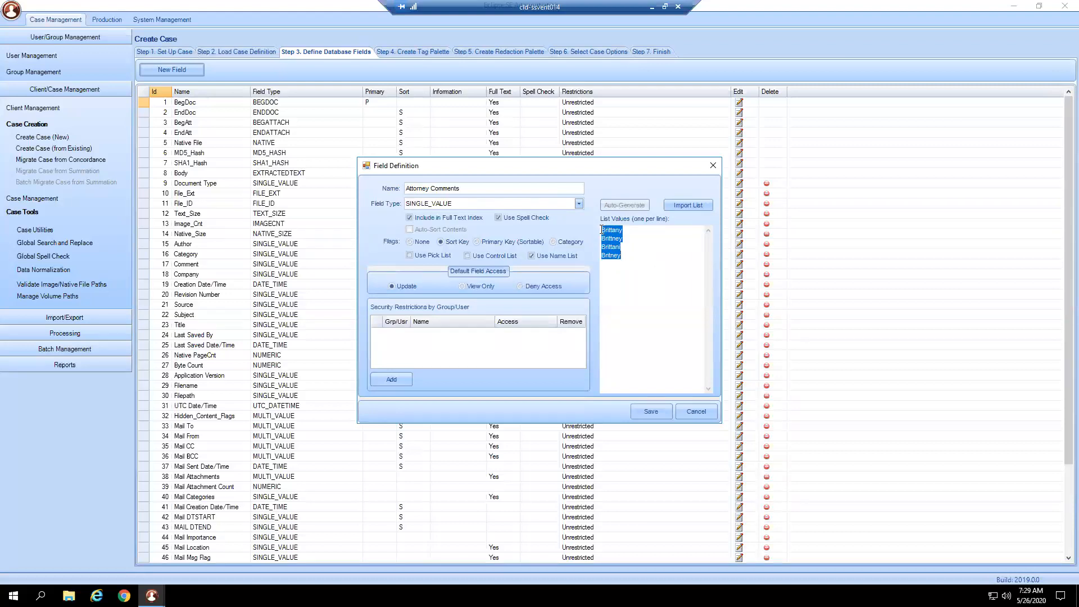
{"action": "key", "text": "Delete"}
{"action": "left_click", "coordinate": [531, 255]}
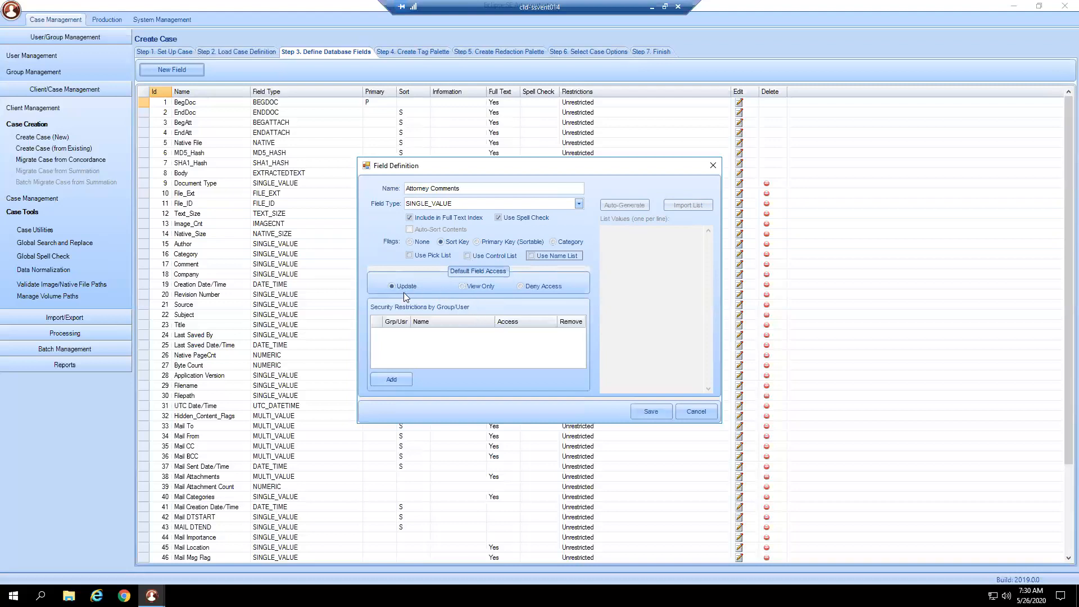
- Set the default field access to Deny Access and check the group and user security options without adding a restriction
{"action": "left_click", "coordinate": [472, 288]}
{"action": "left_click", "coordinate": [532, 286]}
{"action": "left_click", "coordinate": [407, 380]}
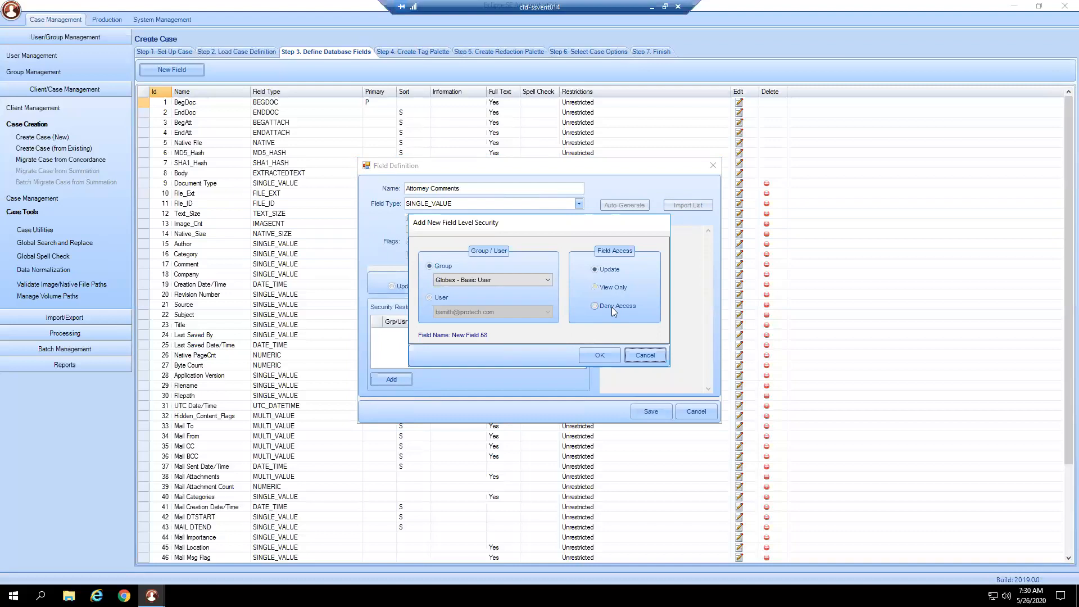
{"action": "left_click", "coordinate": [636, 351]}
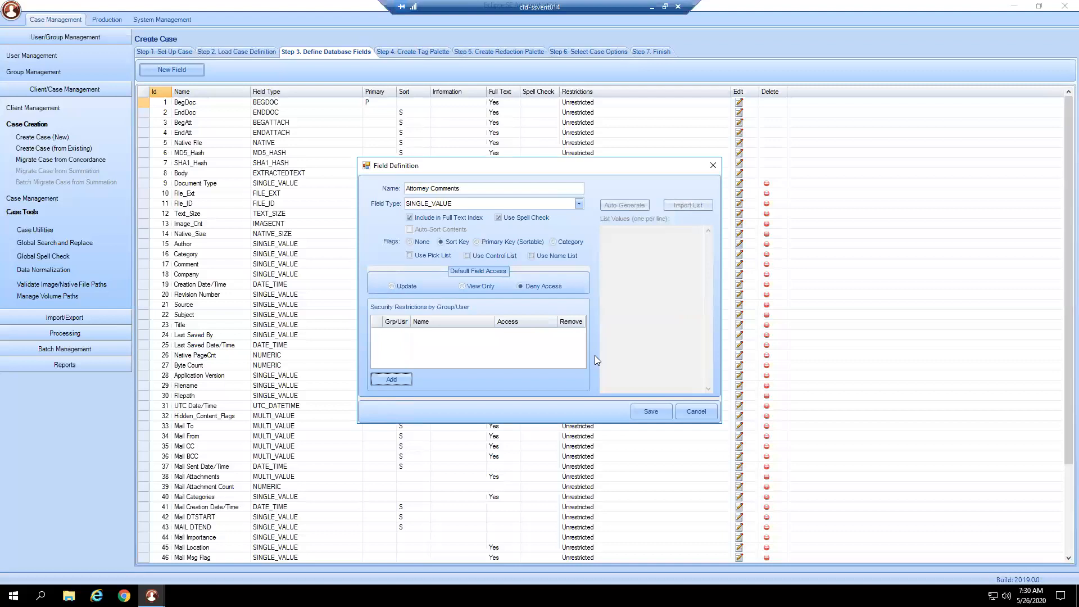
- Set the default field access to Update and save the Attorney Comments field definition
{"action": "left_click", "coordinate": [401, 287]}
{"action": "left_click", "coordinate": [654, 414]}
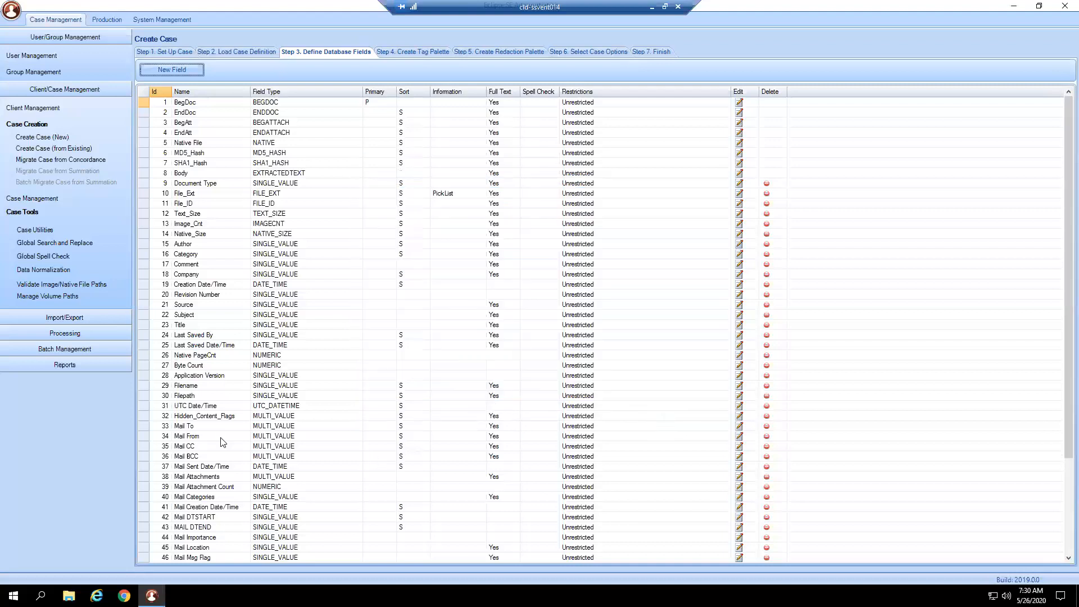
{"action": "left_click", "coordinate": [205, 409]}
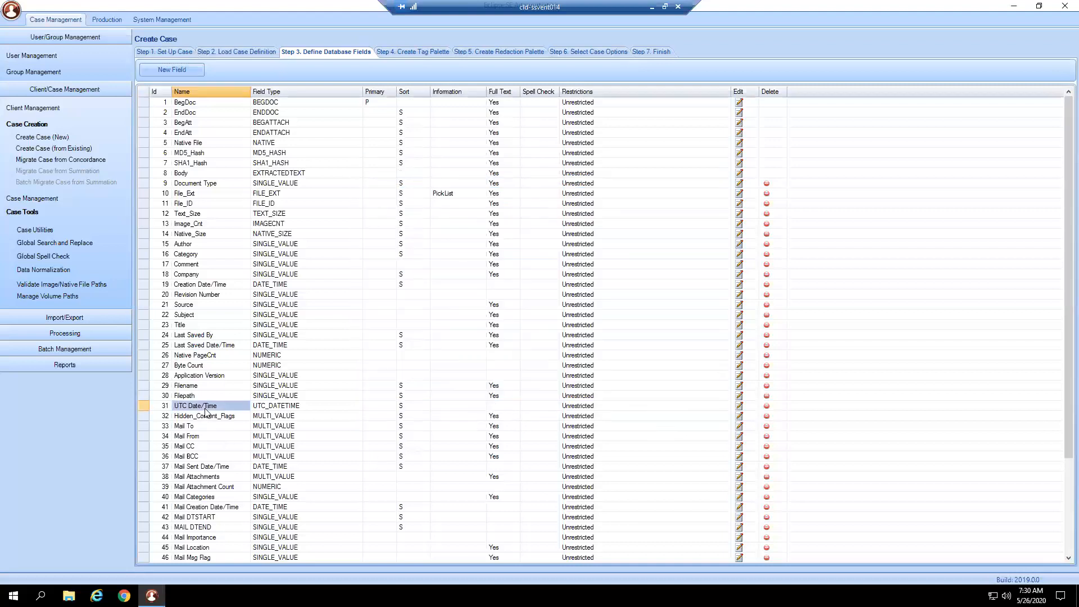
{"action": "left_click", "coordinate": [201, 430]}
{"action": "left_click", "coordinate": [201, 445]}
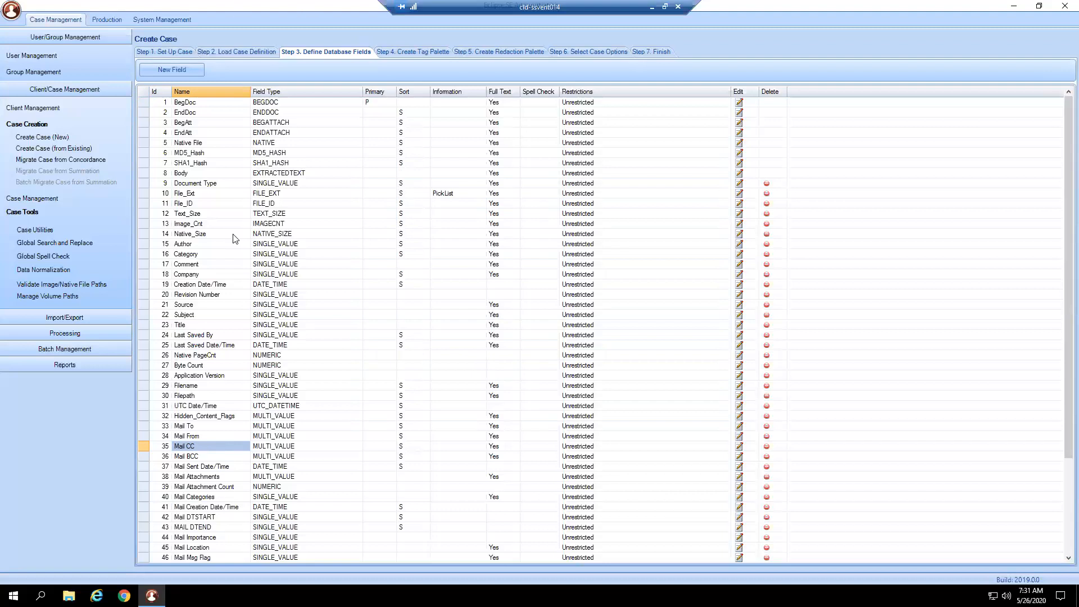
- Start the case's tag palette and add the tag groups Relevency, Confidential, Productions and Depo Prep
{"action": "left_click", "coordinate": [408, 53]}
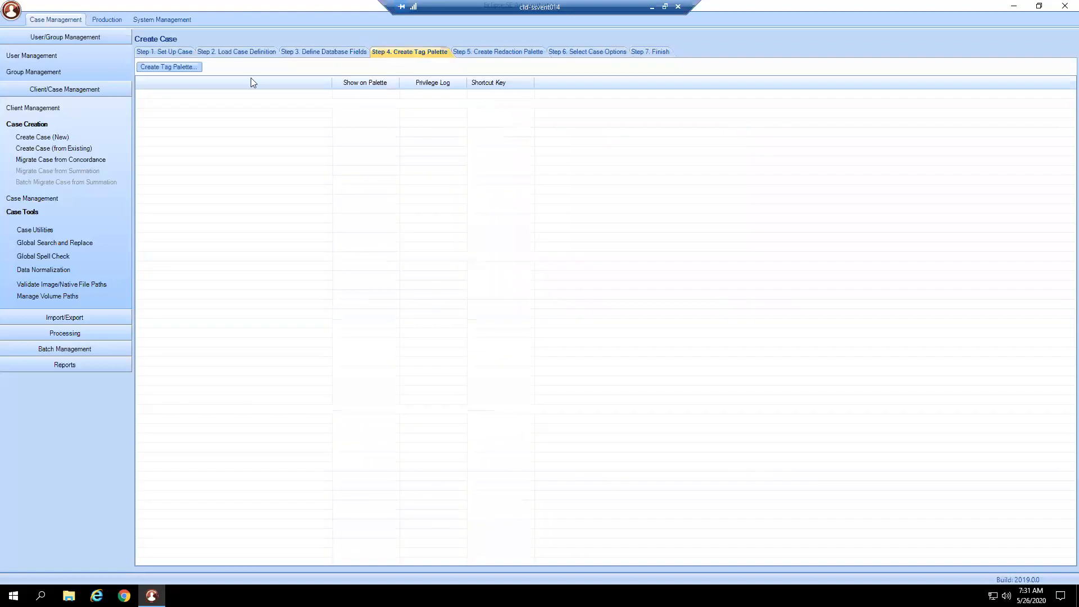
{"action": "left_click", "coordinate": [197, 69]}
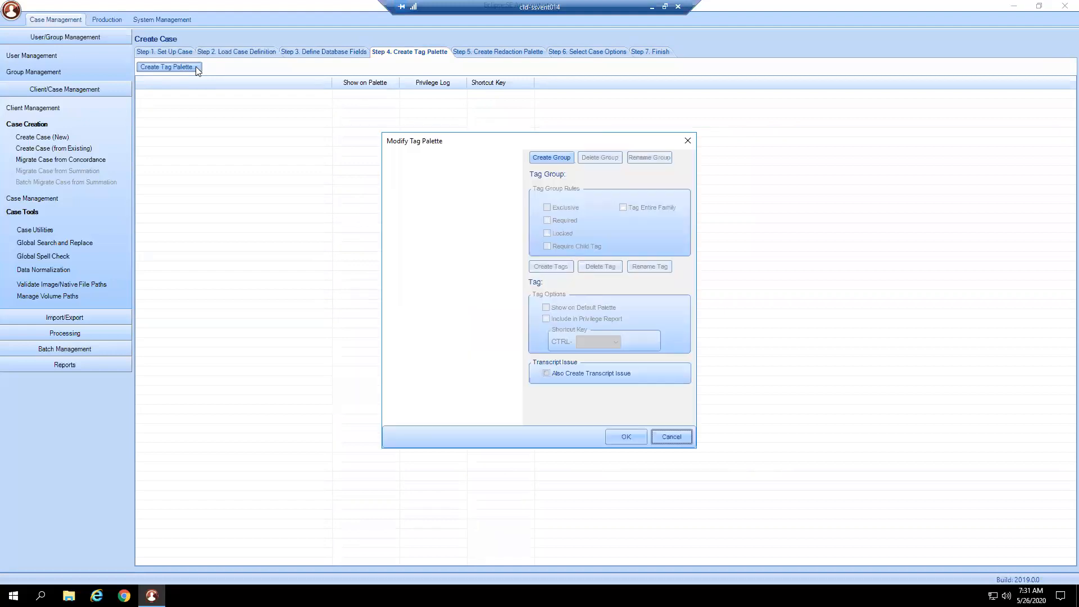
{"action": "left_click", "coordinate": [564, 158]}
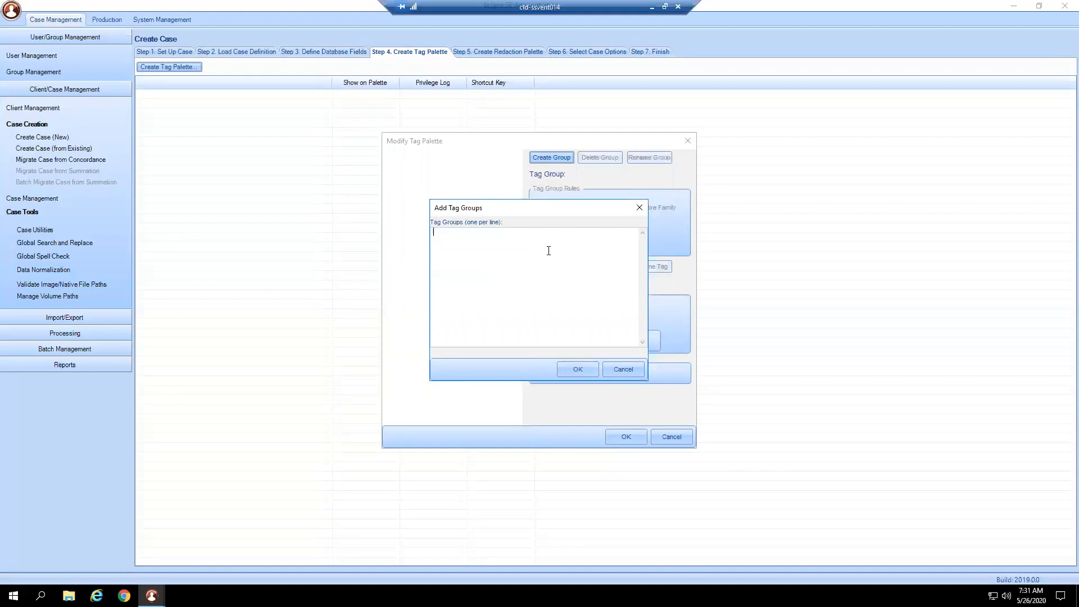
{"action": "type", "text": "R"}
{"action": "type", "text": "e"}
{"action": "type", "text": "levency "}
{"action": "type", "text": "Confi"}
{"action": "type", "text": "dential "}
{"action": "type", "text": "Productions "}
{"action": "type", "text": "Depo Prep"}
{"action": "left_click", "coordinate": [579, 369]}
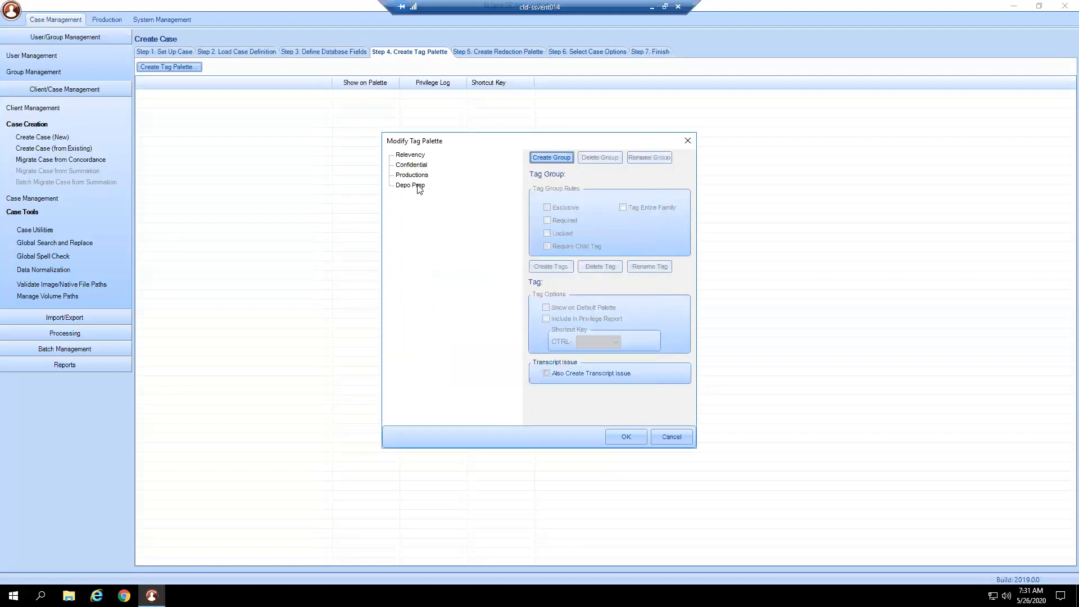
- Select the Relevency tag group in the tag palette
{"action": "left_click", "coordinate": [415, 156]}
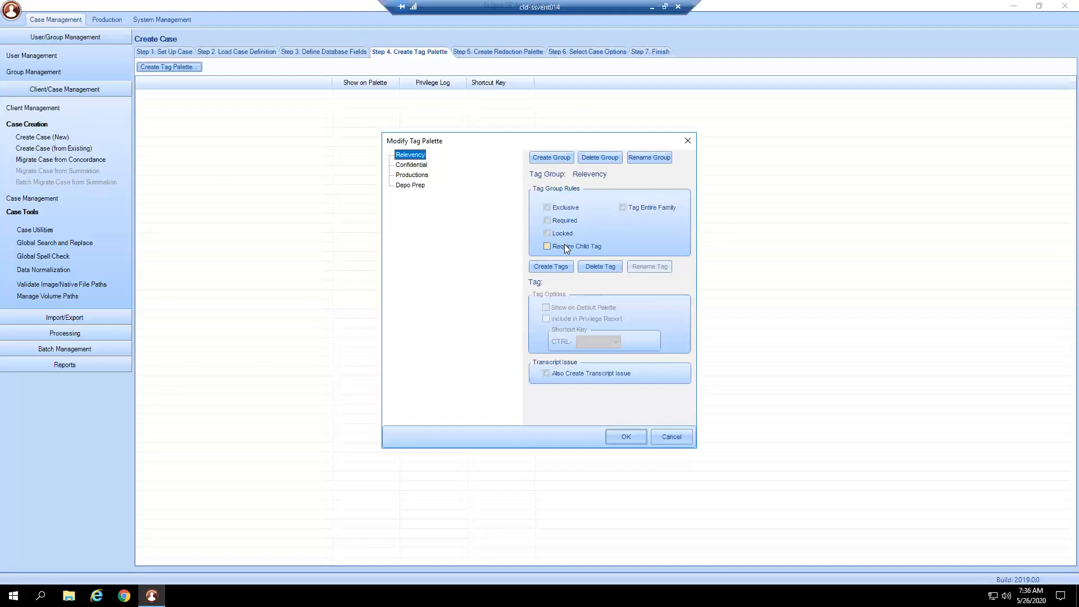
- Add the tags AttyClientPriv, WorkProductDoctrine and Subject to PO to the Confidential tag group
{"action": "left_click", "coordinate": [412, 164]}
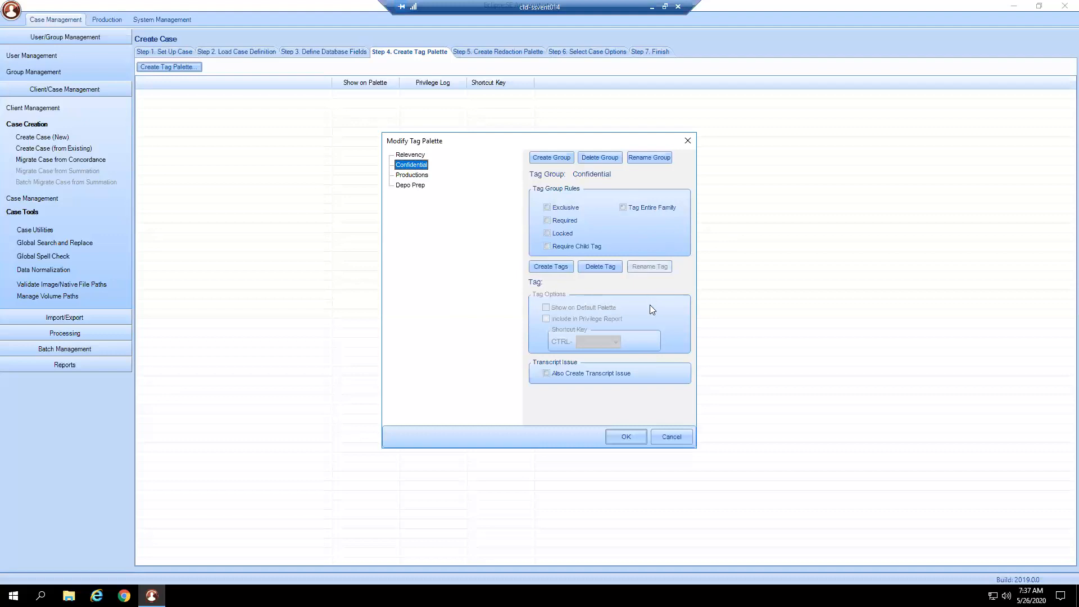
{"action": "left_click", "coordinate": [415, 157]}
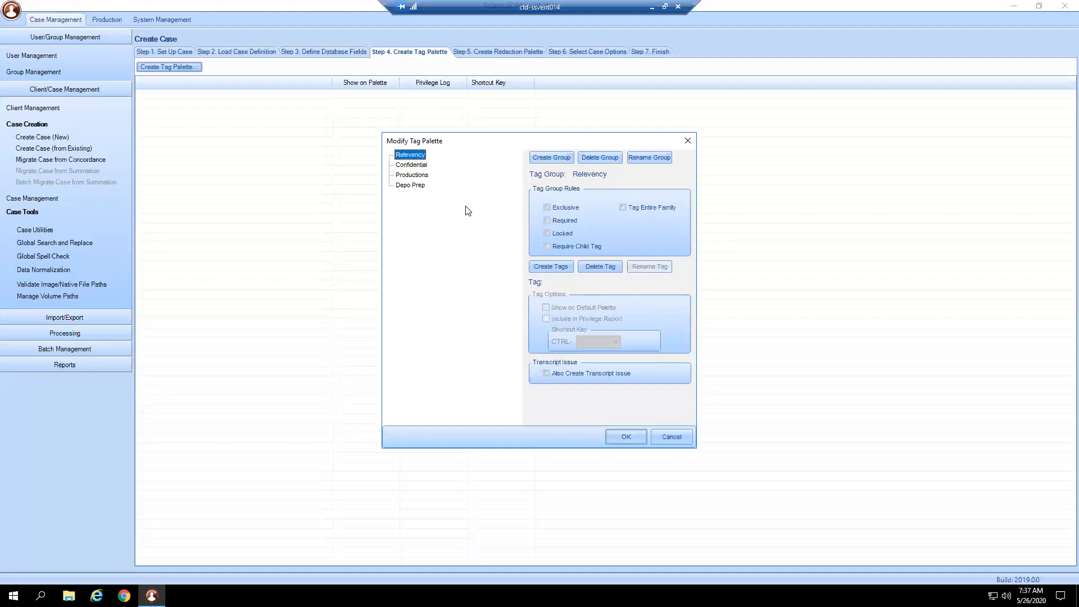
{"action": "left_click", "coordinate": [405, 167]}
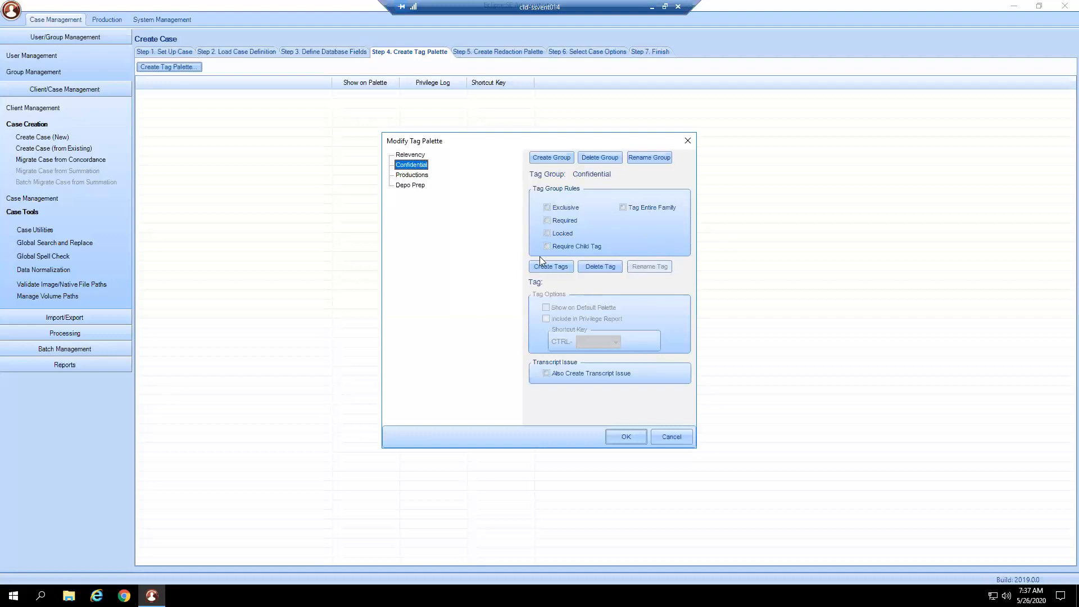
{"action": "left_click", "coordinate": [550, 266]}
{"action": "type", "text": "AttyClientP"}
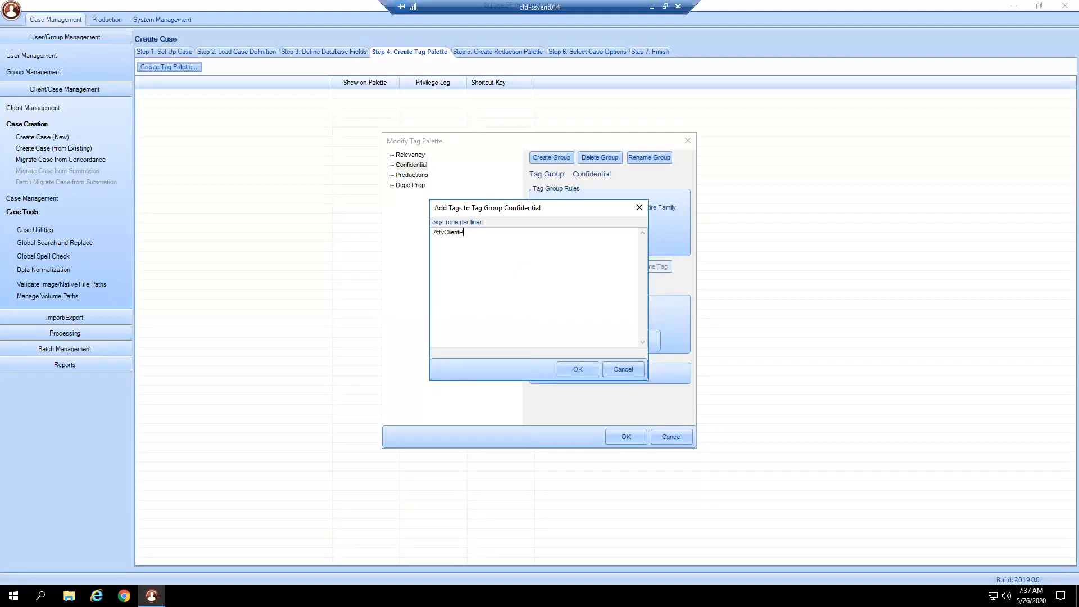
{"action": "type", "text": "rive"}
{"action": "key", "text": "BackSpace"}
{"action": "key", "text": "BackSpace"}
{"action": "key", "text": "BackSpace"}
{"action": "type", "text": "WorkProductDoctrine Subject to PO"}
{"action": "left_click", "coordinate": [589, 369]}
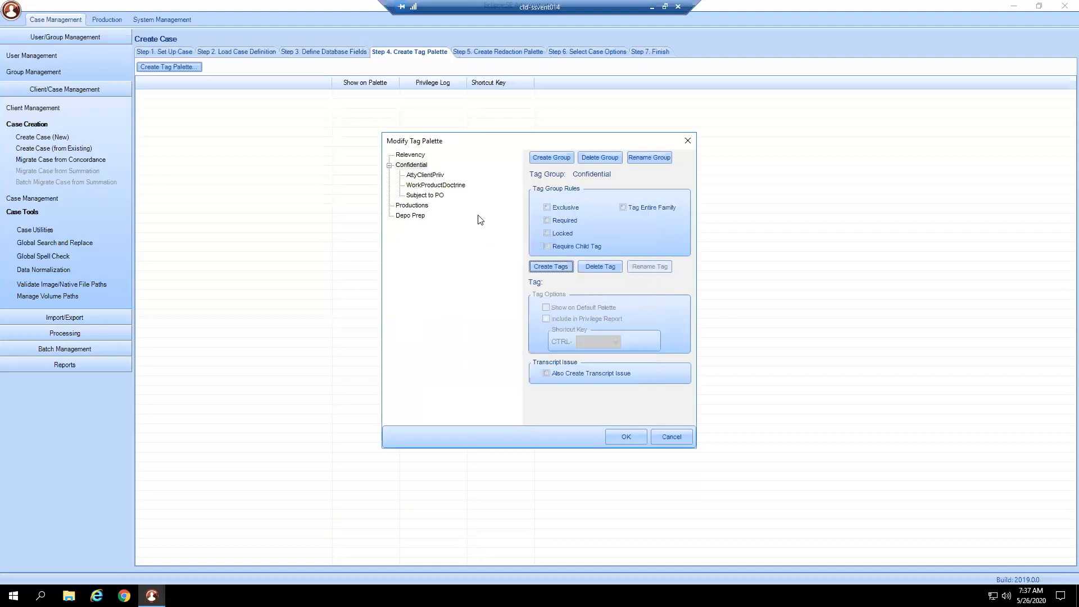
- Start adding tags to the Productions group and enter 2020.05.26 Plf IDS and 2020.05.27 Plf Exp Disc
{"action": "left_click", "coordinate": [423, 206]}
{"action": "left_click", "coordinate": [545, 265]}
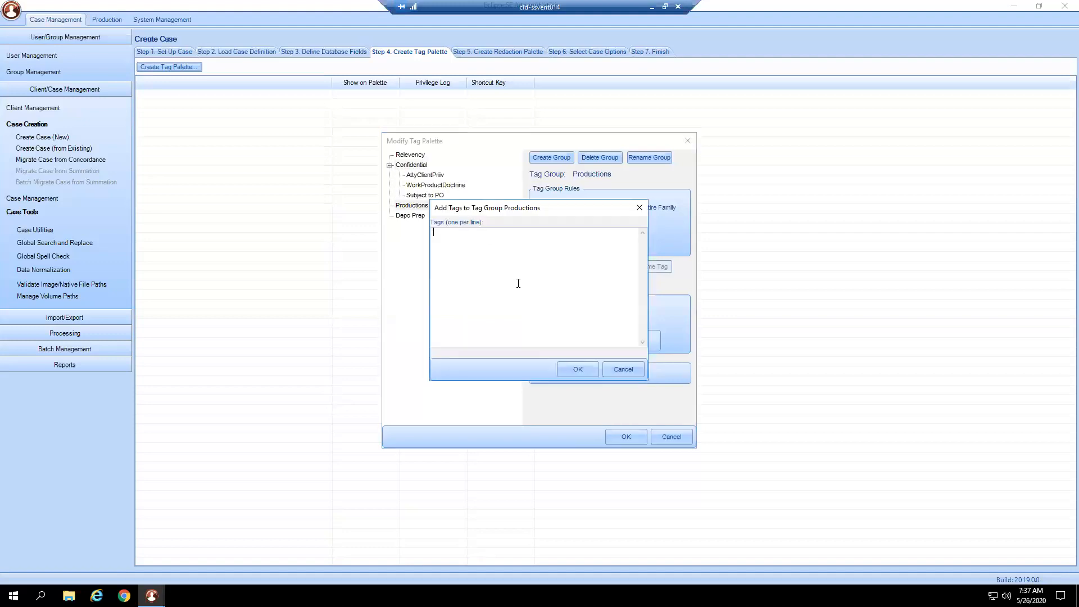
{"action": "type", "text": "2020"}
{"action": "type", "text": ".0"}
{"action": "type", "text": "5.26"}
{"action": "type", "text": " Plf ID"}
{"action": "type", "text": "S"}
{"action": "type", "text": "202"}
{"action": "type", "text": "0.05.27"}
{"action": "type", "text": " Plf Exp "}
{"action": "type", "text": "Disc"}
{"action": "type", "text": "2020.05/"}
{"action": "type", "text": "0"}
{"action": "type", "text": "27 De"}
{"action": "type", "text": "f IDS"}
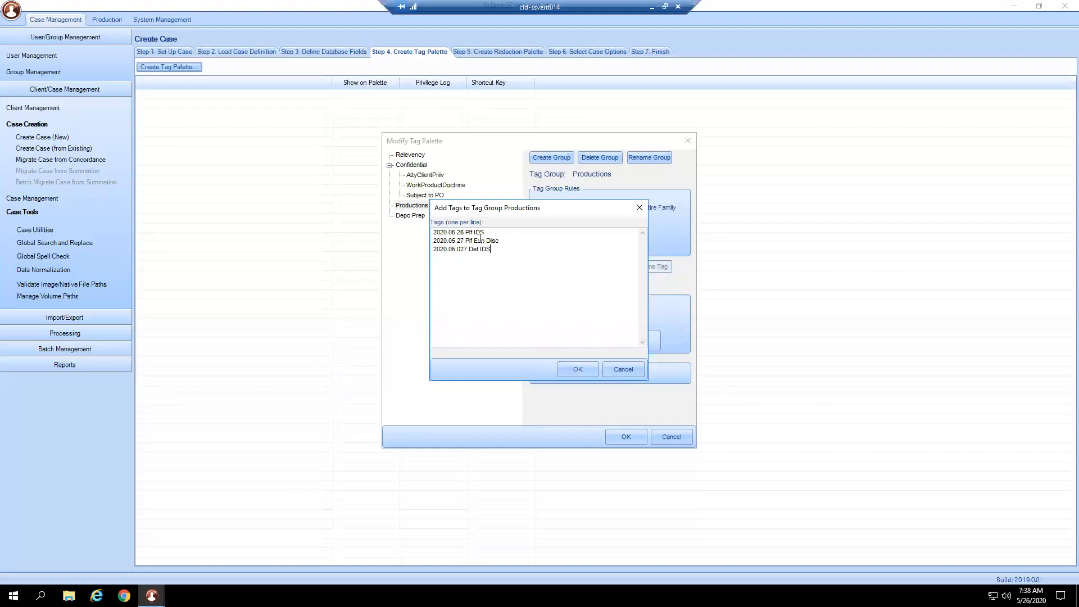
- Enter 2020.05.027 Def IDS as the third Productions tag and save the tag list
{"action": "left_click_drag", "start_coordinate": [484, 232], "coordinate": [426, 235]}
{"action": "left_click_drag", "start_coordinate": [503, 241], "coordinate": [428, 250]}
{"action": "left_click_drag", "start_coordinate": [497, 232], "coordinate": [430, 251]}
{"action": "left_click", "coordinate": [578, 369]}
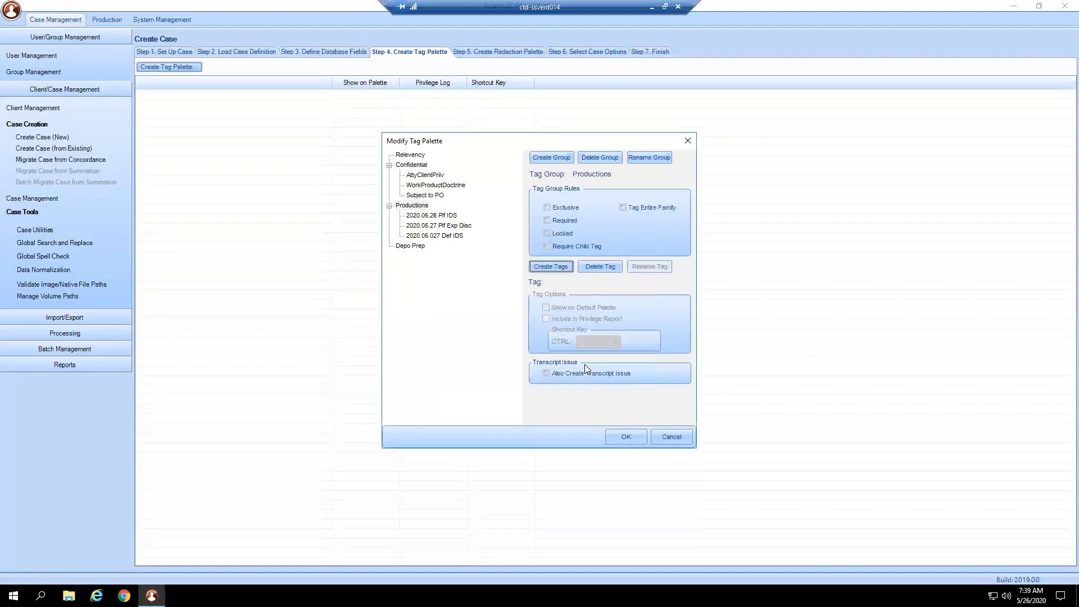
- Add two Witness tags and two Expert Witness tags, each with the witness's name, to the Depo Prep tag group
{"action": "left_click", "coordinate": [410, 245]}
{"action": "left_click", "coordinate": [534, 269]}
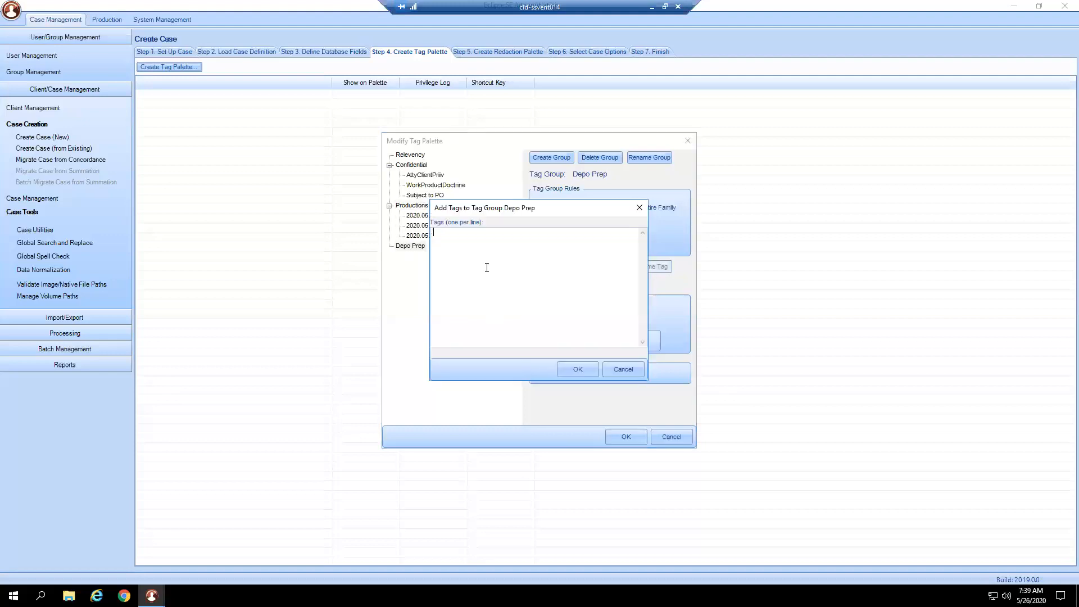
{"action": "type", "text": "Wintes"}
{"action": "key", "text": "BackSpace"}
{"action": "key", "text": "BackSpace"}
{"action": "key", "text": "BackSpace"}
{"action": "key", "text": "BackSpace"}
{"action": "type", "text": "Witne"}
{"action": "type", "text": "Expert Witness "}
{"action": "type", "text": "Dr. Phil "}
{"action": "type", "text": "Expert Witne"}
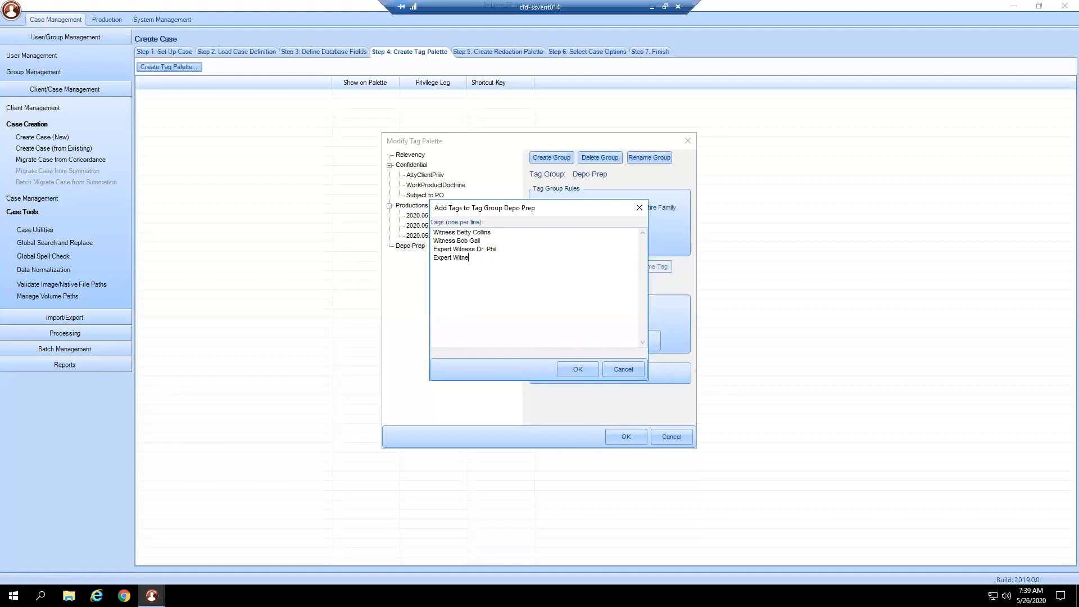
{"action": "type", "text": "ss Dr. Dave"}
{"action": "left_click", "coordinate": [578, 369]}
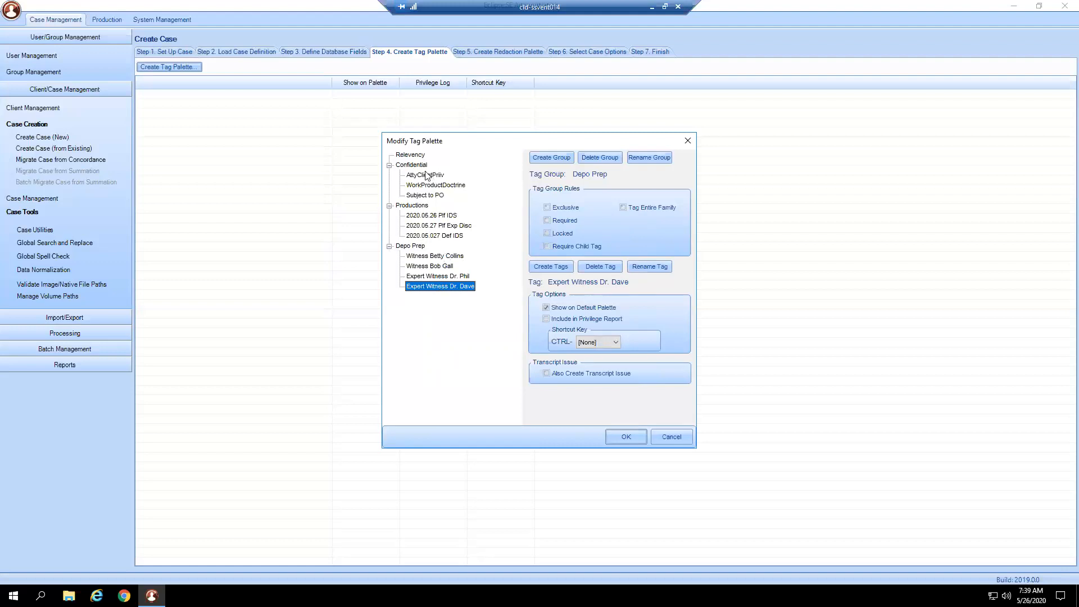
- Turn on the Tag Entire Family rule for the Productions and Confidential tag groups
{"action": "left_click", "coordinate": [426, 209]}
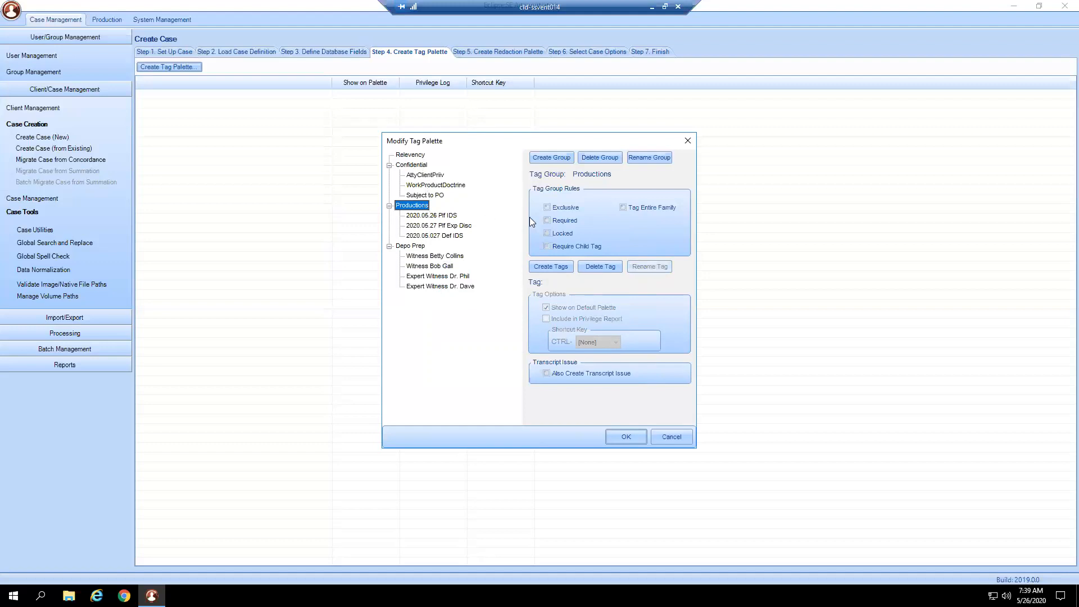
{"action": "left_click", "coordinate": [424, 166]}
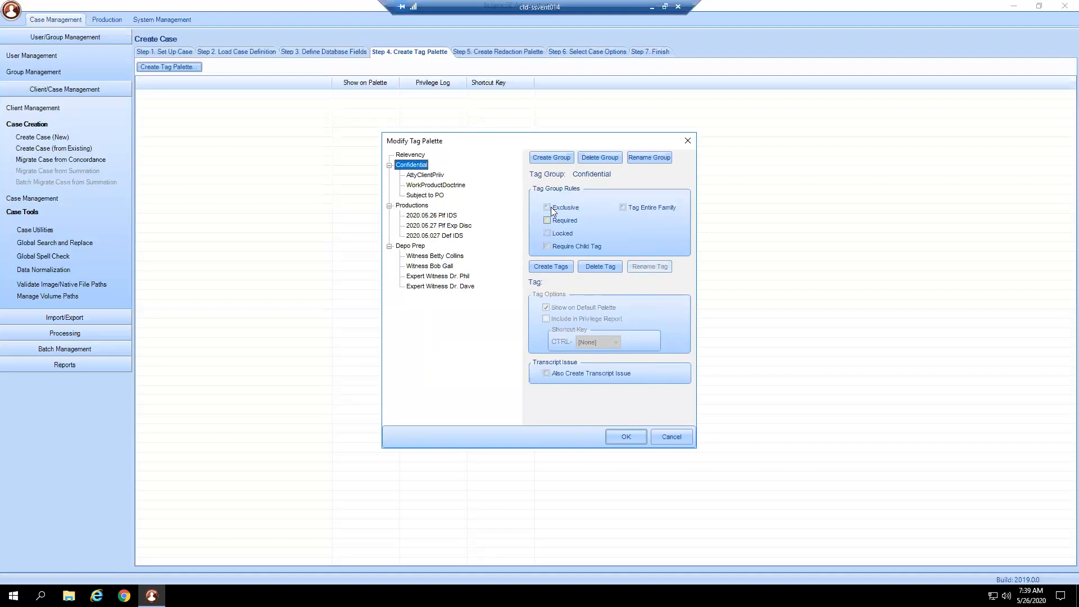
{"action": "left_click", "coordinate": [548, 207]}
{"action": "left_click", "coordinate": [426, 206]}
{"action": "left_click", "coordinate": [662, 208]}
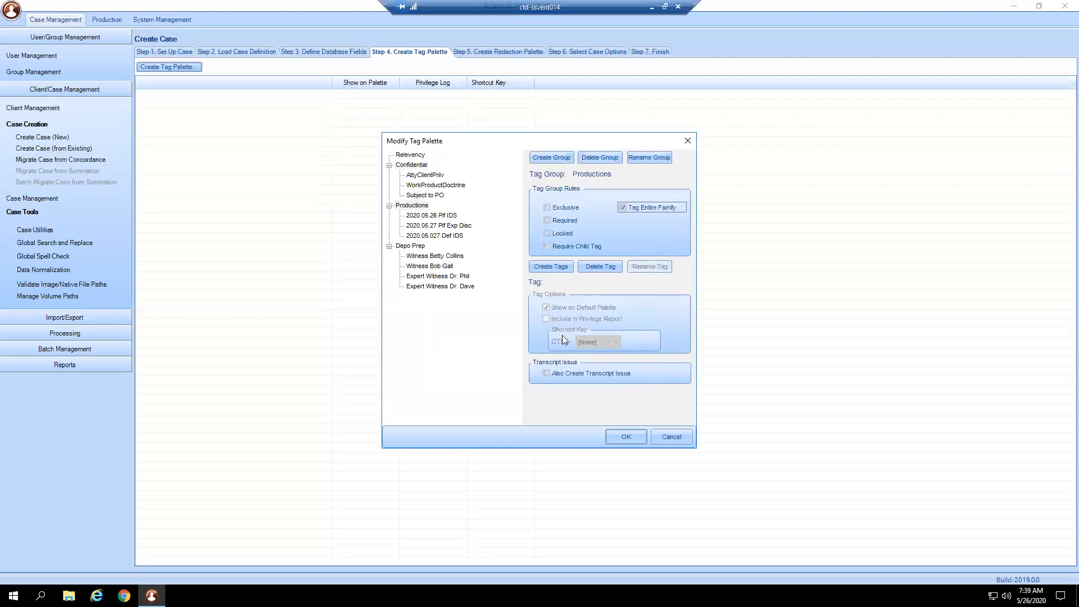
{"action": "left_click", "coordinate": [411, 165]}
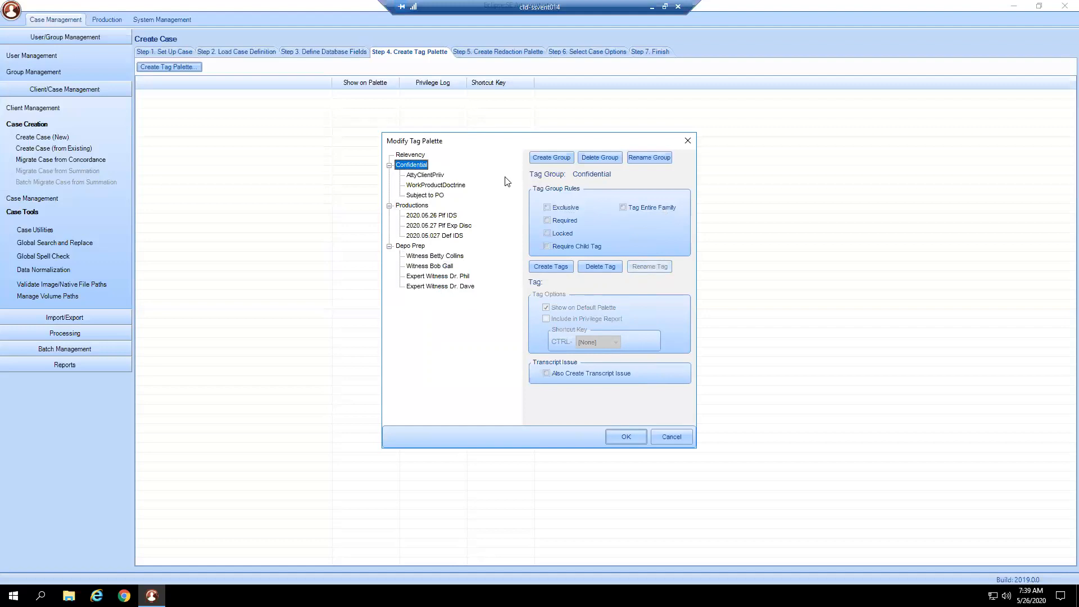
{"action": "left_click", "coordinate": [629, 208]}
- Include the Confidential group's AttyClientPriv, WorkProductDoctrine and Subject to PO tags in the privilege report
{"action": "left_click", "coordinate": [422, 246]}
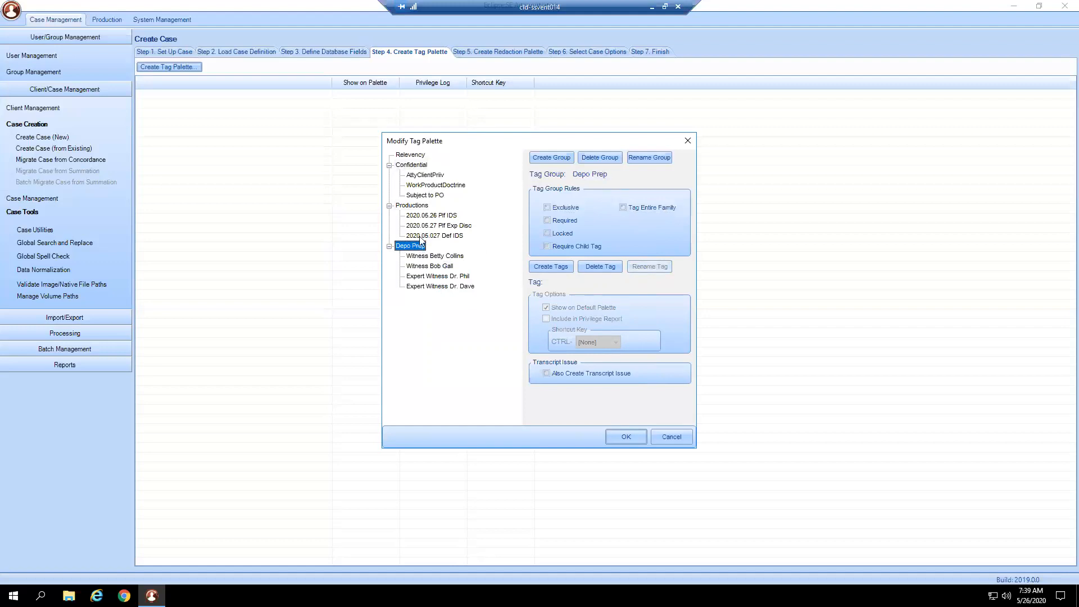
{"action": "left_click", "coordinate": [419, 258]}
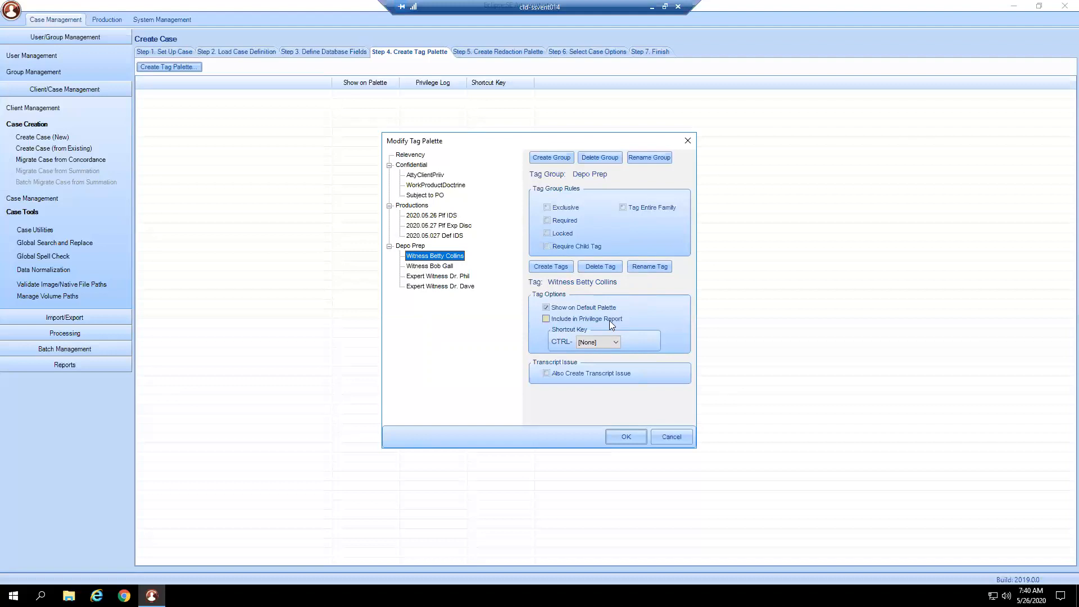
{"action": "left_click", "coordinate": [425, 175]}
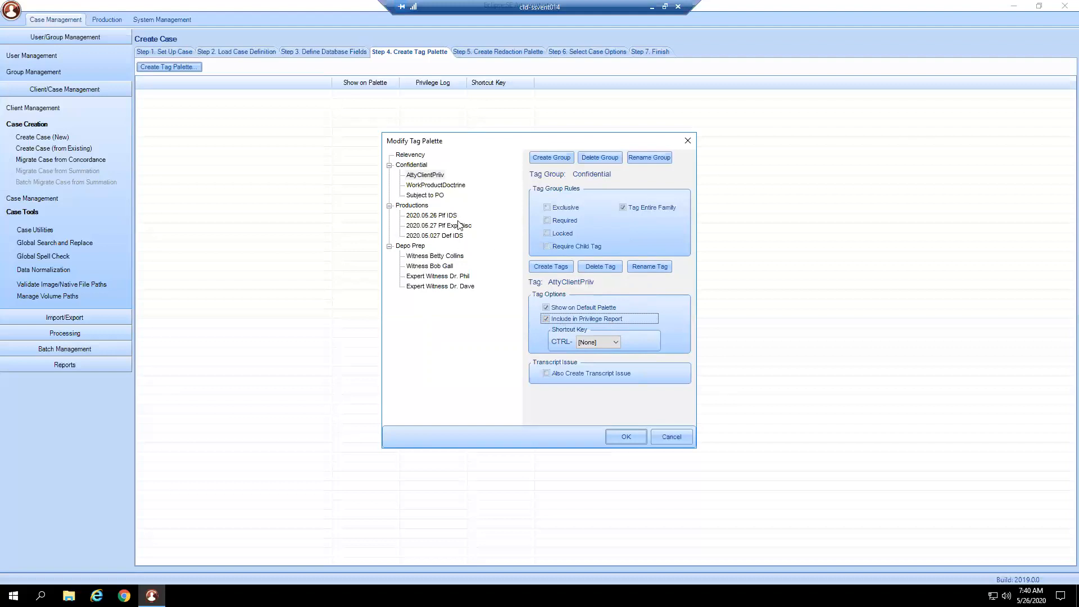
{"action": "left_click", "coordinate": [449, 186]}
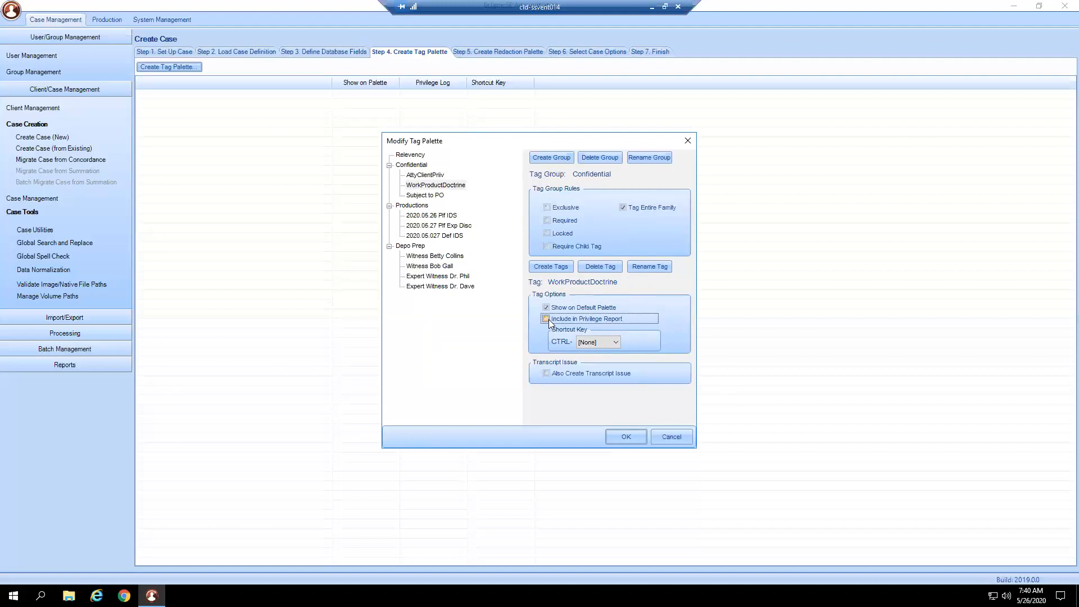
{"action": "left_click", "coordinate": [436, 195]}
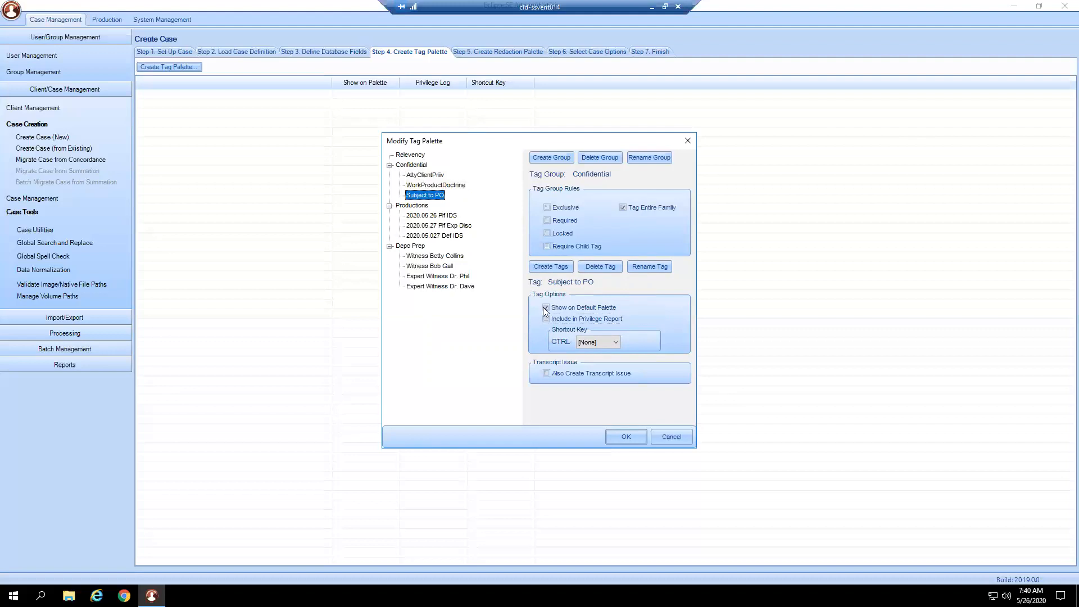
{"action": "left_click", "coordinate": [547, 321]}
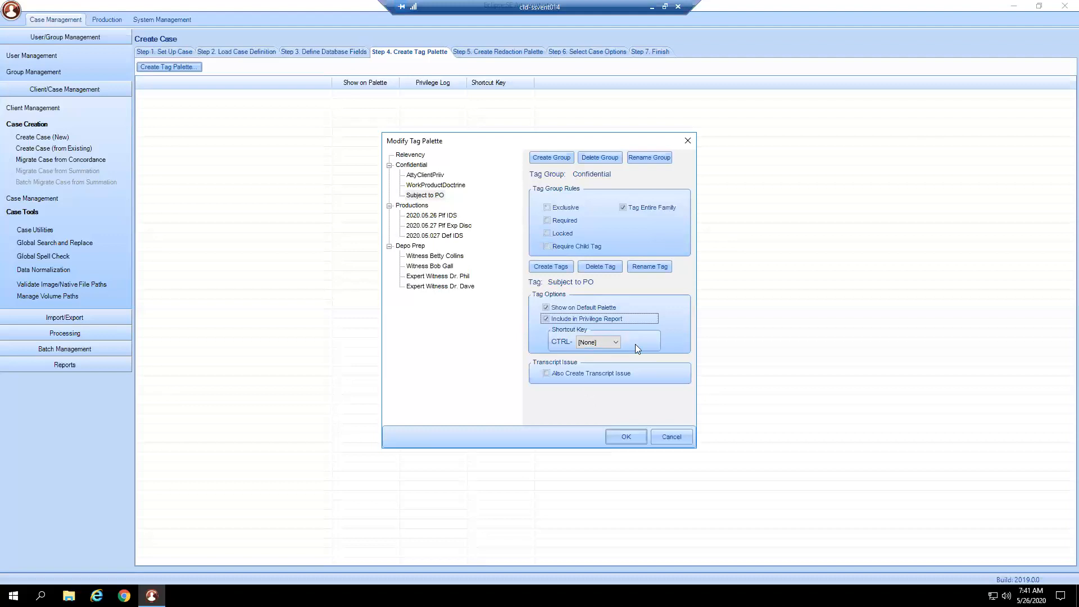
- Assign the shortcut key CTRL-P to the Subject to PO tag
{"action": "left_click", "coordinate": [612, 342]}
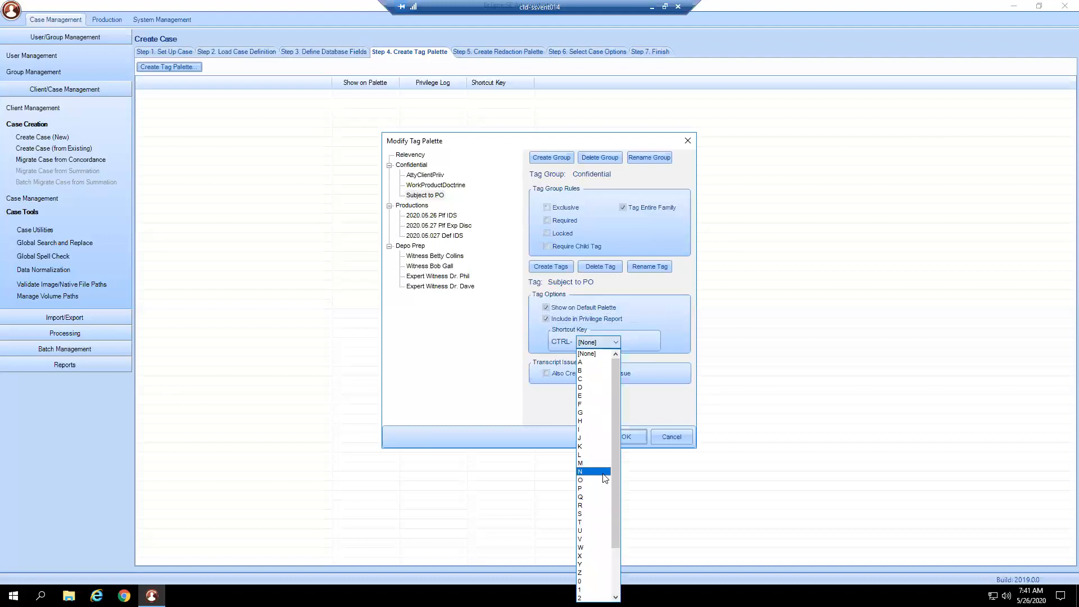
{"action": "left_click", "coordinate": [607, 353]}
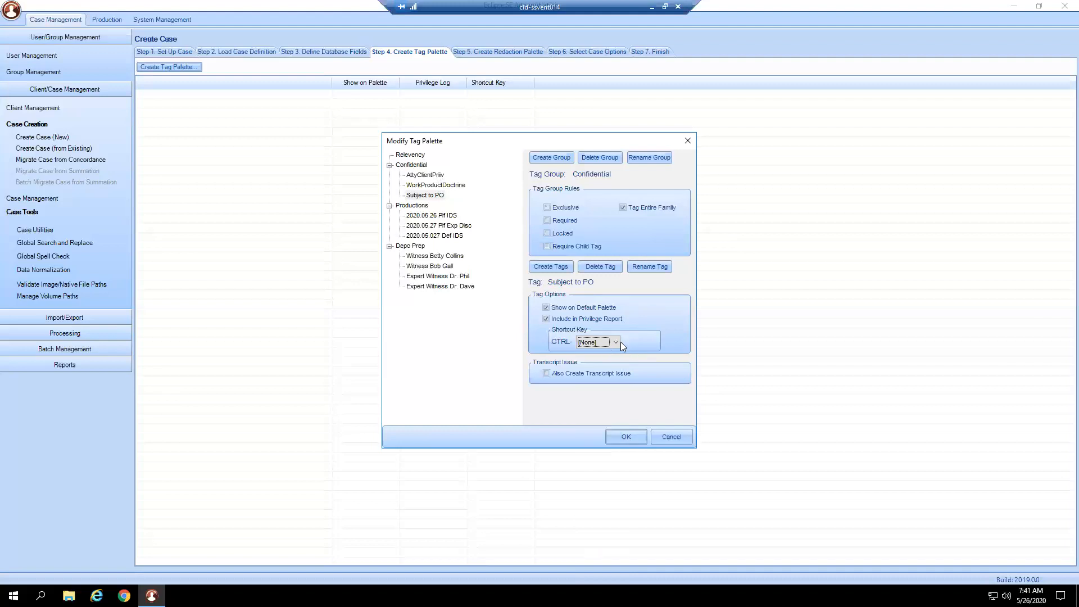
{"action": "left_click", "coordinate": [620, 342]}
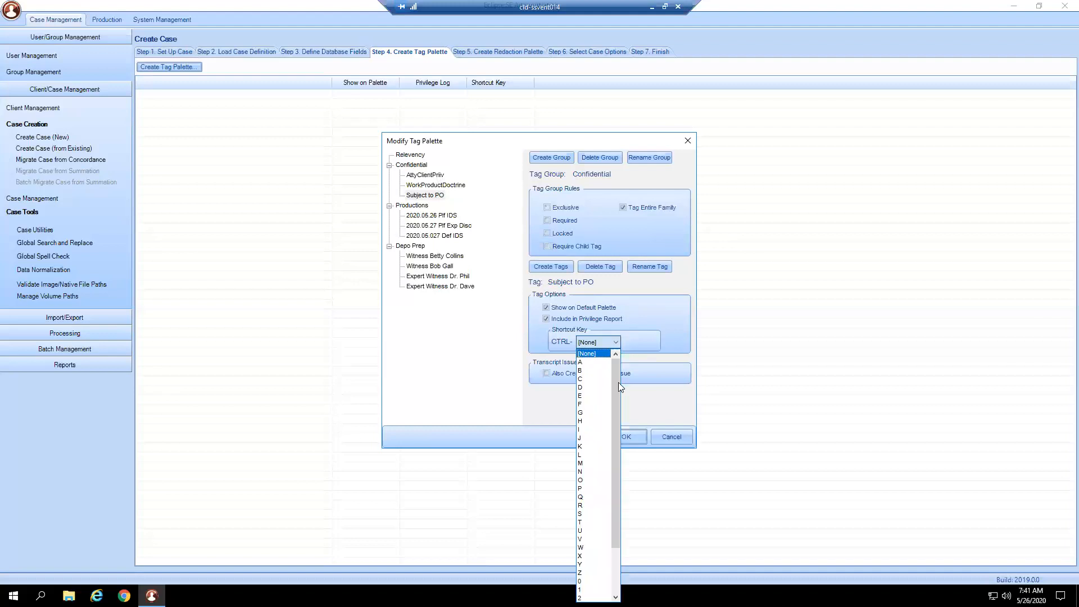
{"action": "left_click", "coordinate": [587, 489]}
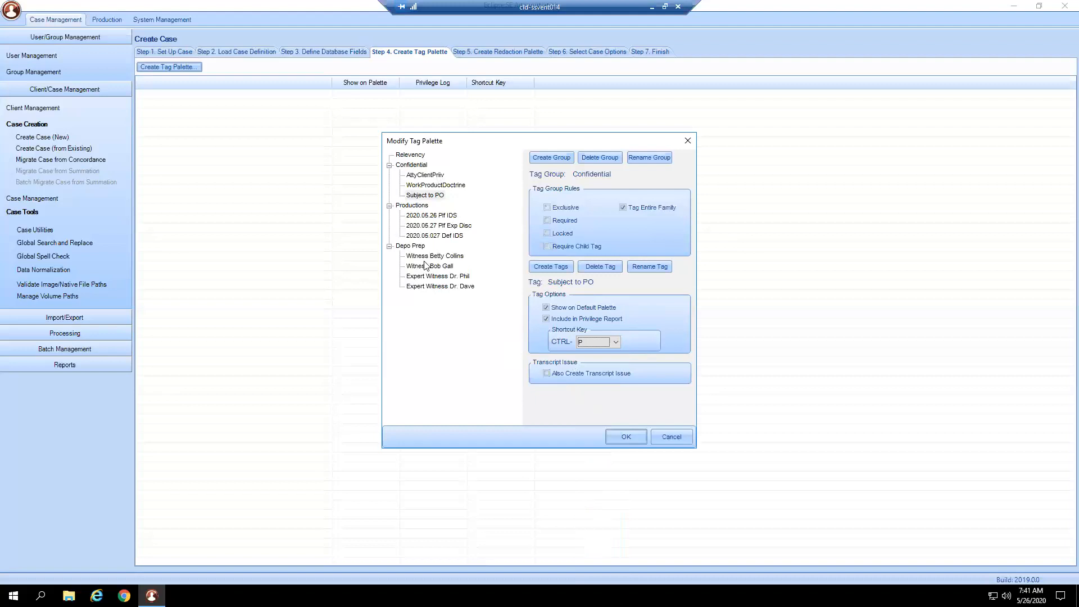
- Set the Depo Prep tag group to also create a transcript issue and save the tag palette
{"action": "left_click", "coordinate": [412, 247]}
{"action": "left_click", "coordinate": [547, 372]}
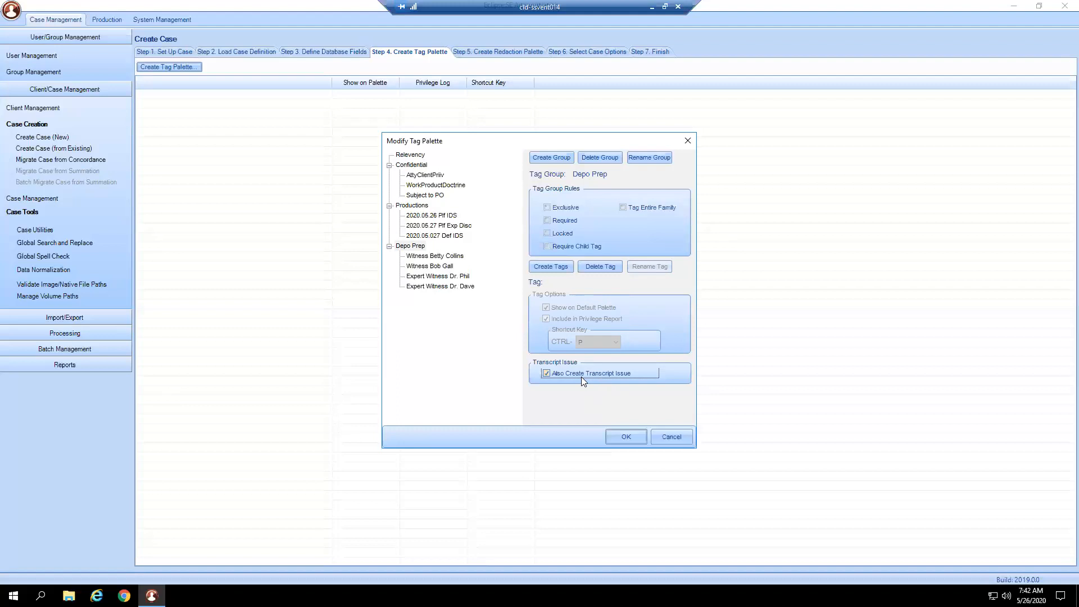
{"action": "left_click", "coordinate": [619, 437]}
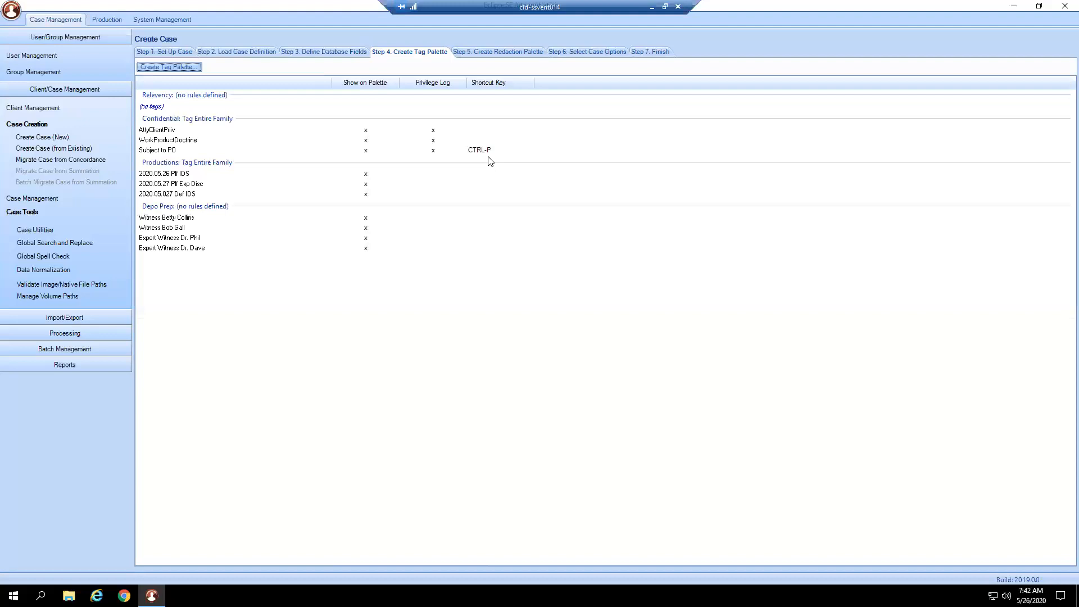
- Add a redaction label PII to the case's redaction palette with the description Personally Identifiable Information
{"action": "left_click", "coordinate": [497, 54]}
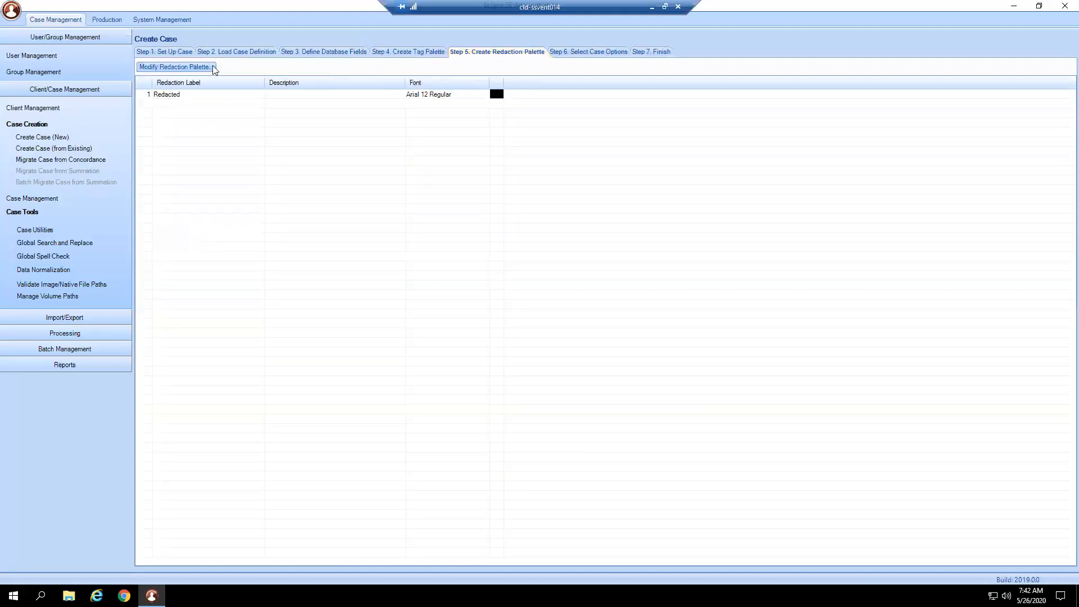
{"action": "left_click", "coordinate": [198, 67]}
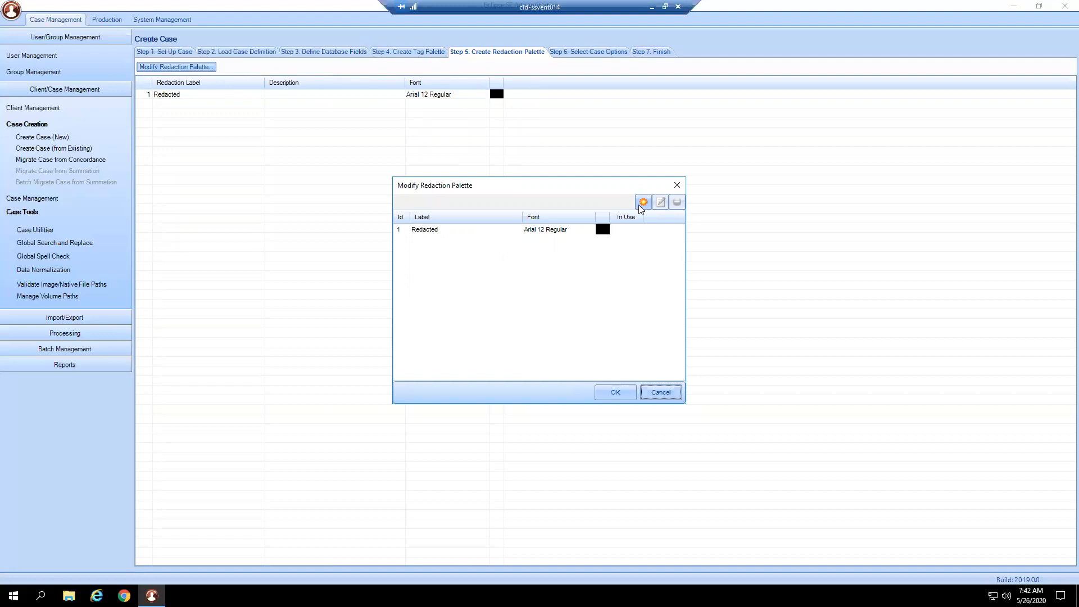
{"action": "left_click", "coordinate": [643, 203]}
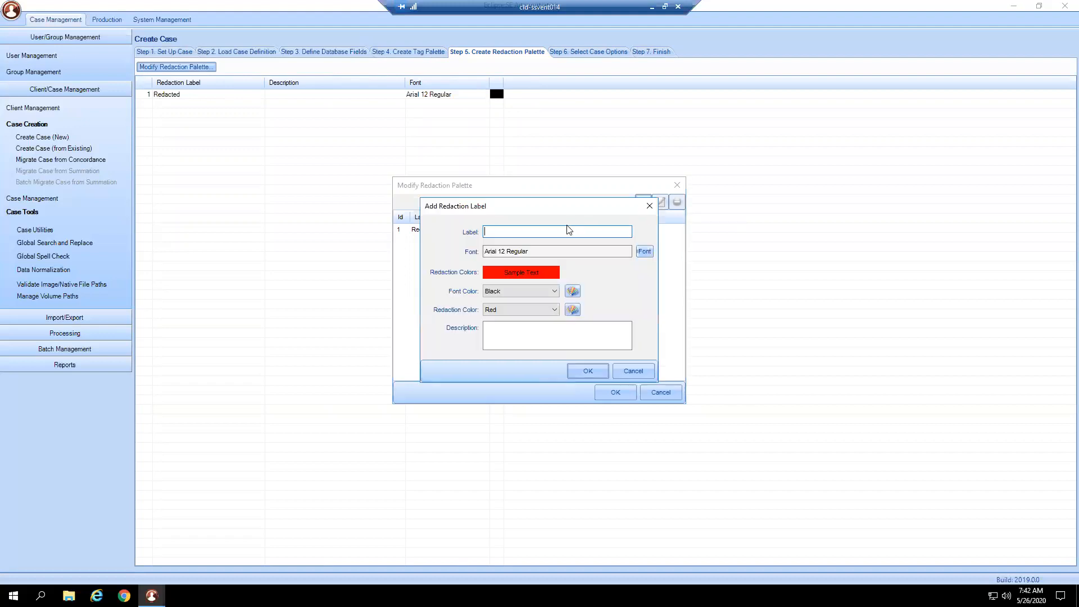
{"action": "type", "text": "PII"}
{"action": "key", "text": "BackSpace"}
{"action": "key", "text": "BackSpace"}
{"action": "type", "text": "II"}
{"action": "left_click", "coordinate": [549, 337]}
{"action": "type", "text": "Personally Identifiable Information"}
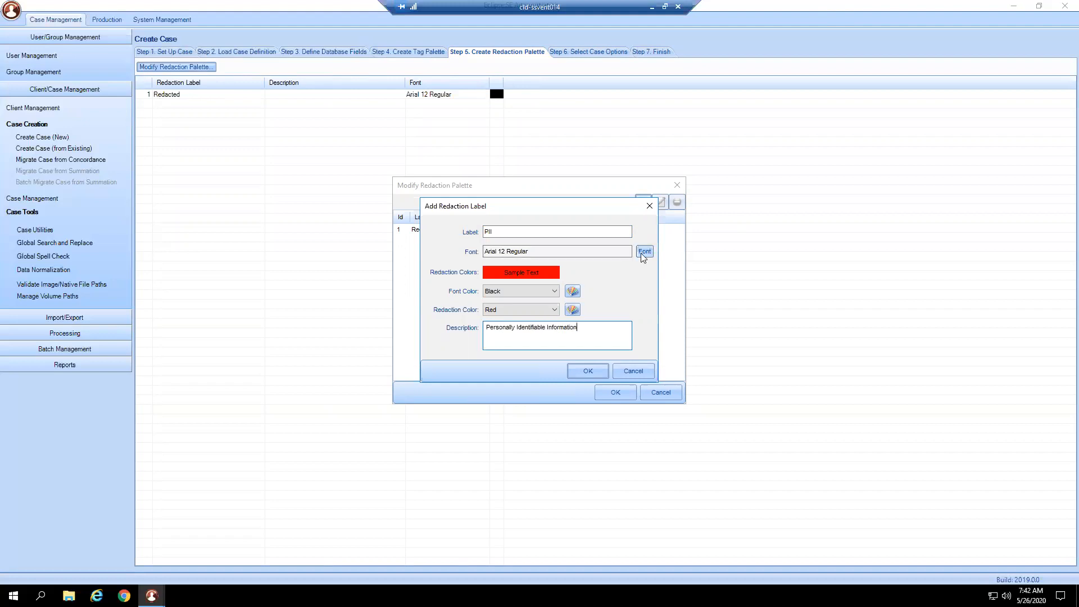
- Set the PII label's redaction color to Orange with a Black font and save the label
{"action": "left_click", "coordinate": [539, 293]}
{"action": "left_click", "coordinate": [538, 303]}
{"action": "left_click", "coordinate": [539, 309]}
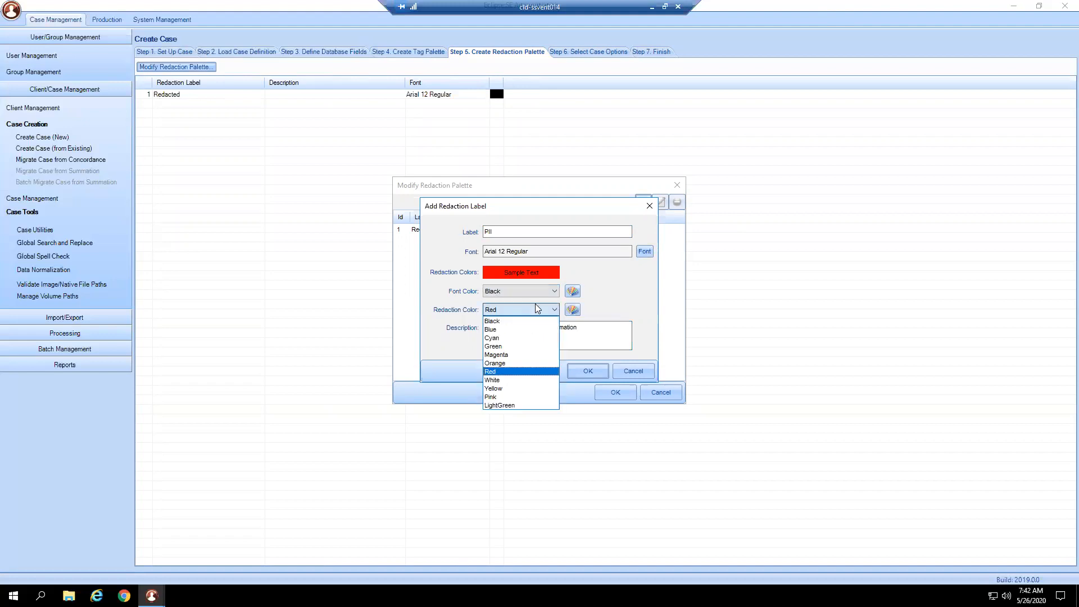
{"action": "left_click", "coordinate": [511, 363]}
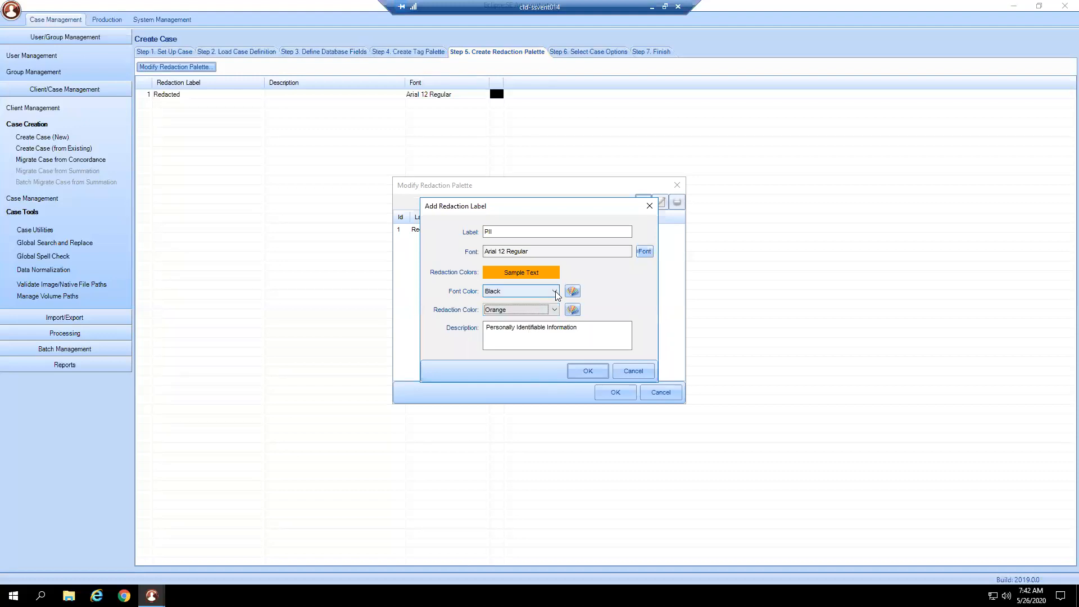
{"action": "left_click", "coordinate": [582, 371]}
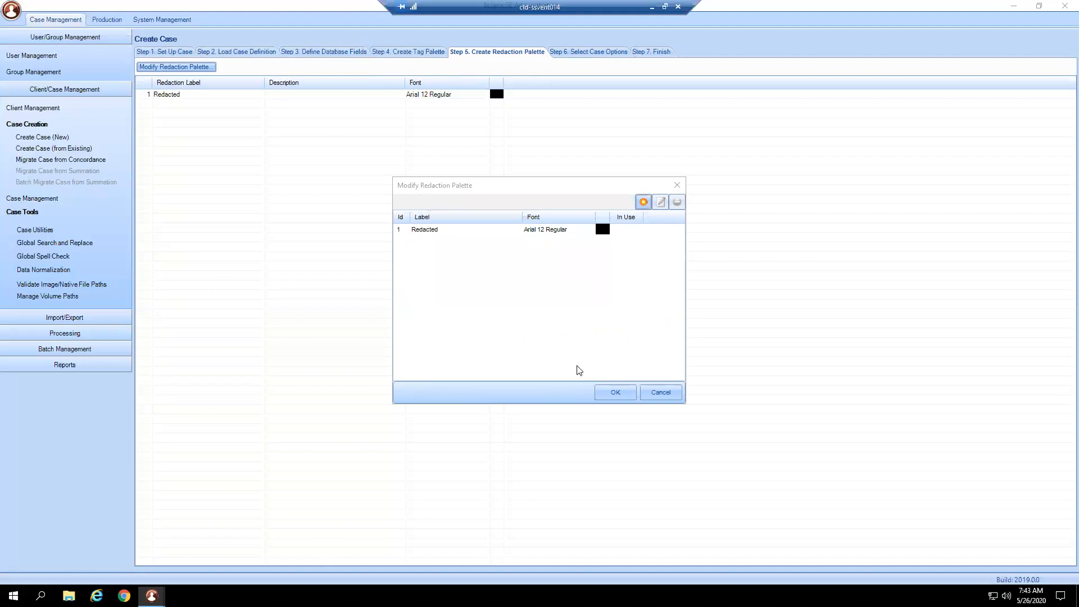
- Add a redaction label Minor Childs Name with a Magenta redaction color and save the redaction palette
{"action": "type", "text": "Minor Childs"}
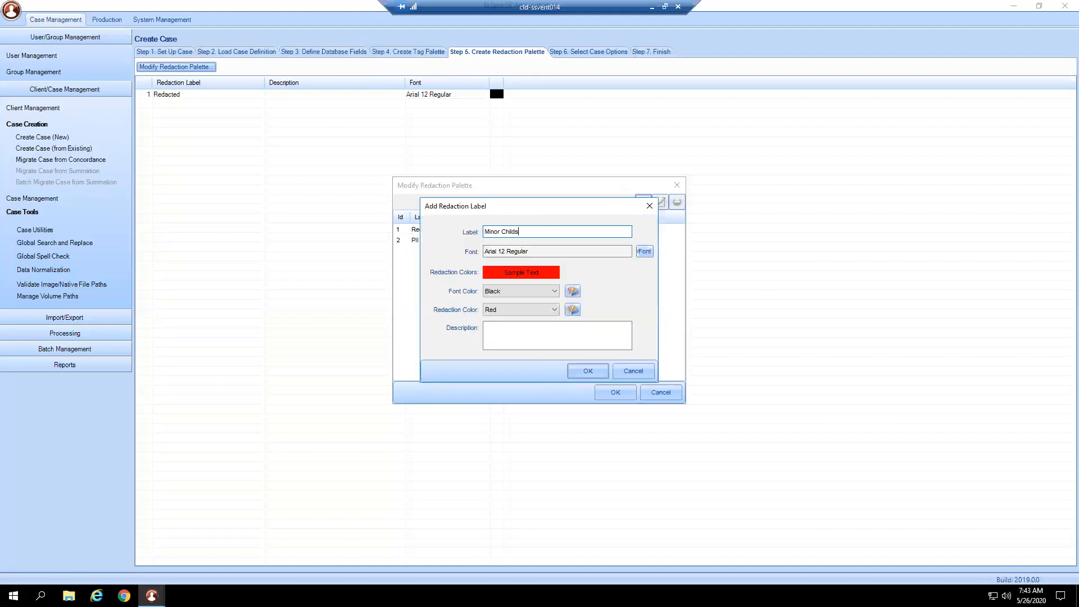
{"action": "type", "text": " Name"}
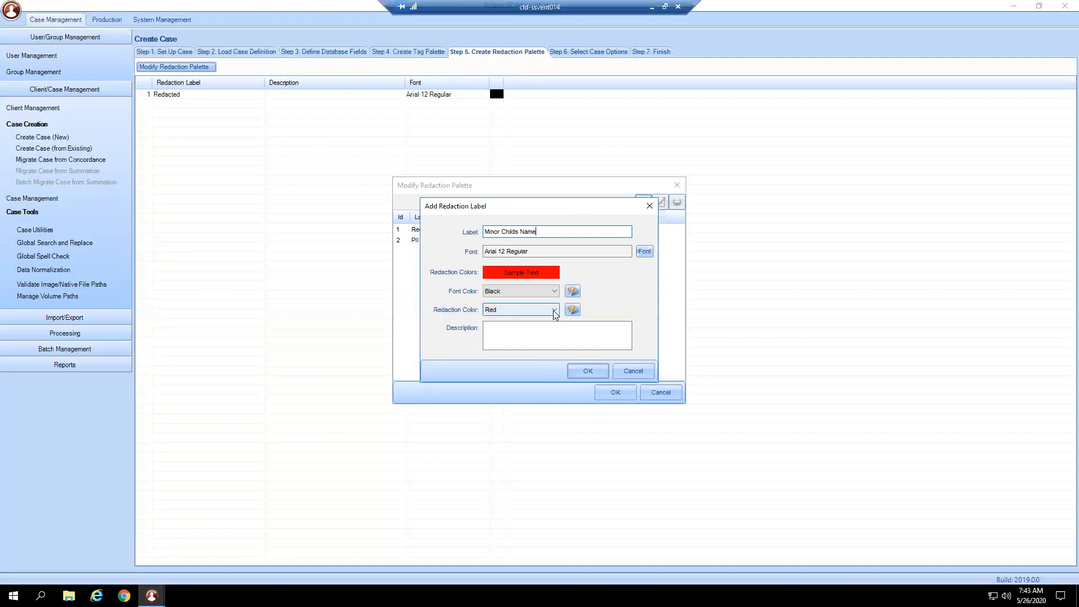
{"action": "left_click", "coordinate": [554, 311]}
{"action": "left_click", "coordinate": [529, 355]}
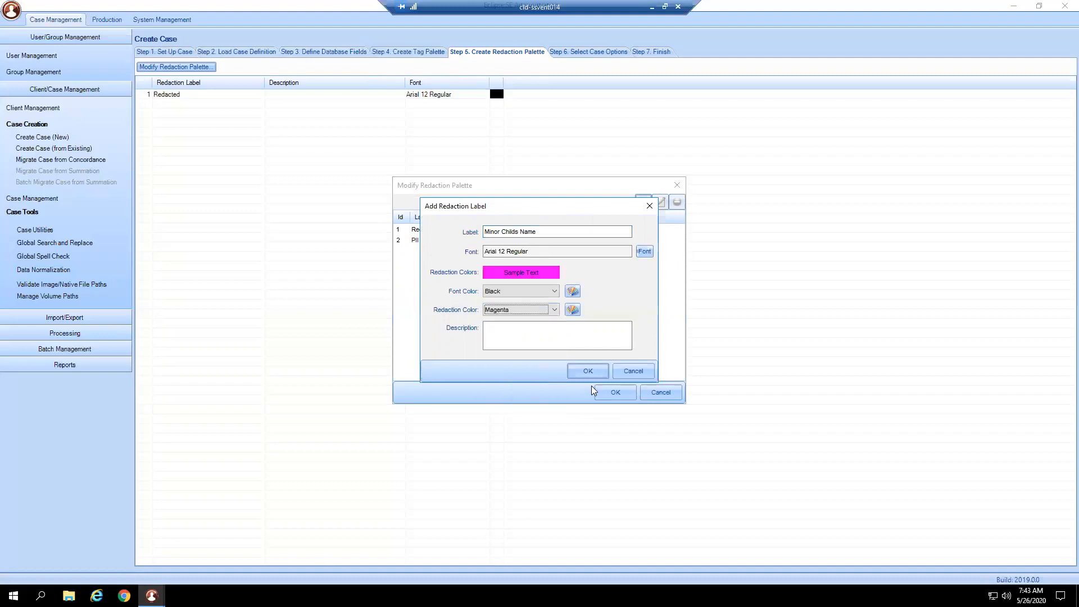
{"action": "left_click", "coordinate": [588, 371]}
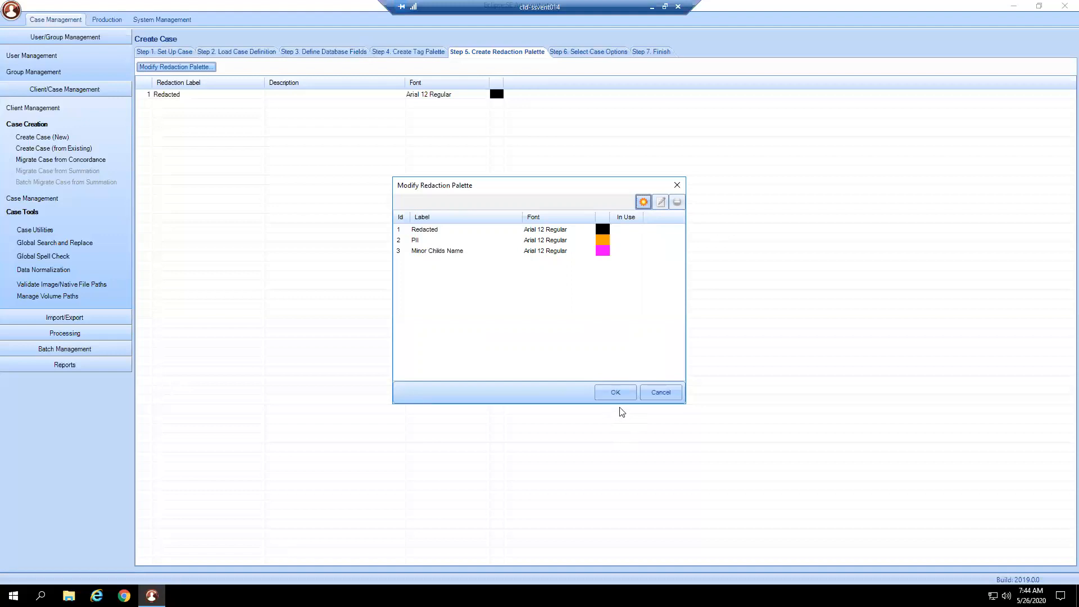
{"action": "left_click", "coordinate": [615, 393]}
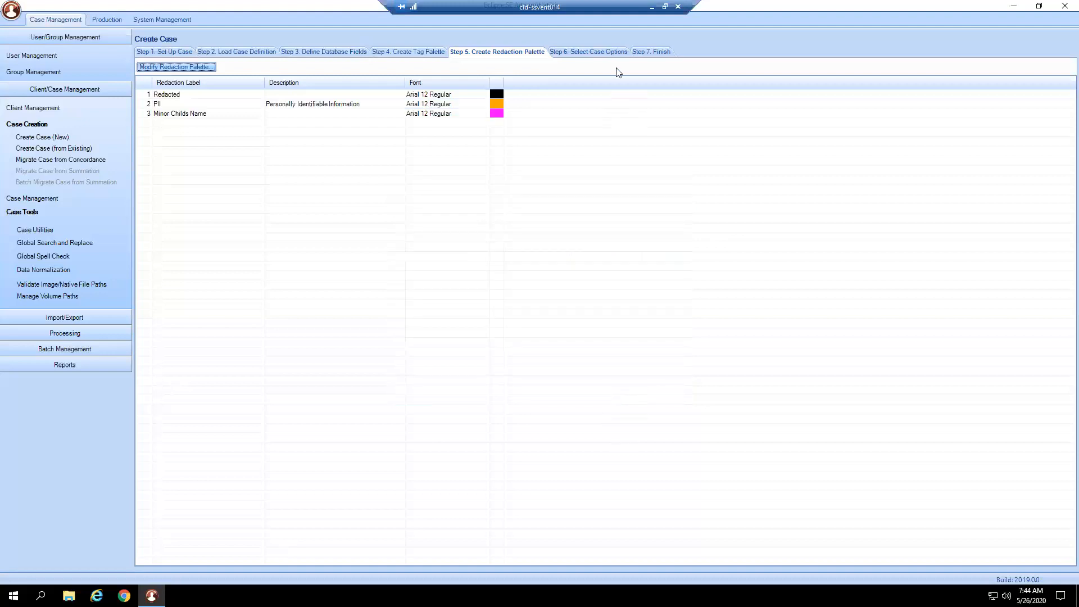
- In the case options, allow tagging at either document or page level and enable all seven history/tracking options
{"action": "left_click", "coordinate": [585, 55]}
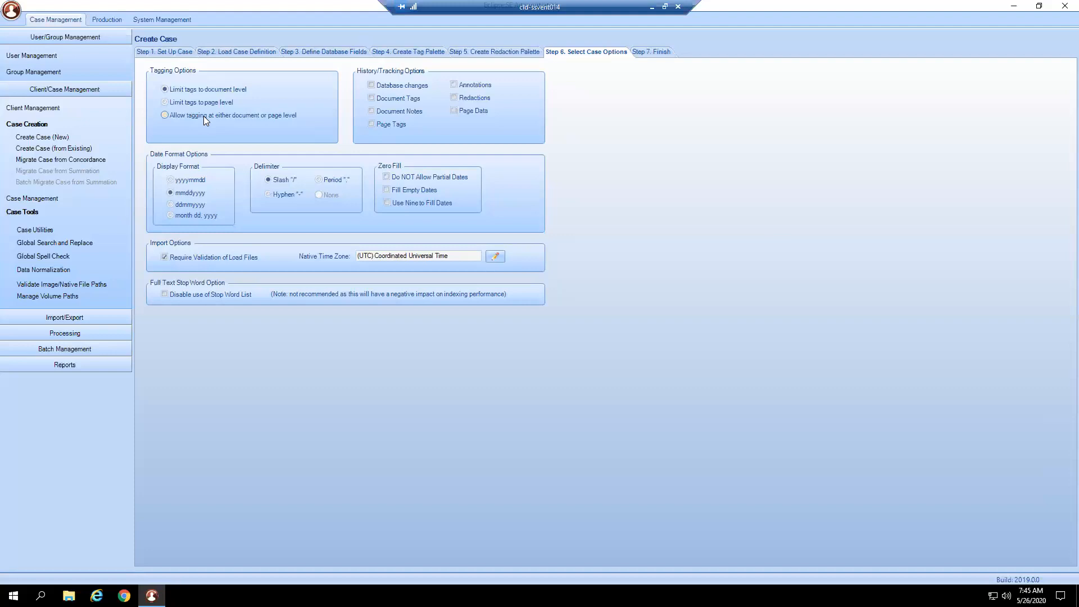
{"action": "left_click", "coordinate": [205, 121]}
{"action": "left_click", "coordinate": [403, 86]}
{"action": "left_click", "coordinate": [410, 99]}
{"action": "left_click", "coordinate": [407, 111]}
{"action": "left_click", "coordinate": [408, 122]}
{"action": "left_click", "coordinate": [487, 86]}
{"action": "left_click", "coordinate": [488, 97]}
{"action": "left_click", "coordinate": [497, 112]}
- Set the case's native time zone to (UTC-07:00) Arizona and proceed to the final case creation stage
{"action": "left_click", "coordinate": [462, 176]}
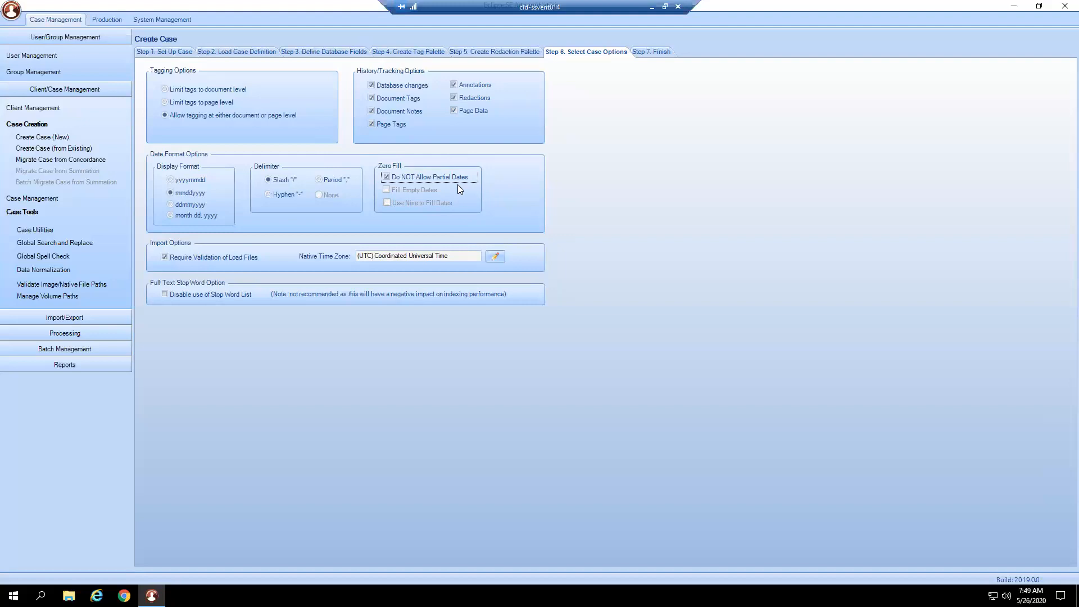
{"action": "left_click", "coordinate": [405, 178]}
{"action": "left_click", "coordinate": [496, 257]}
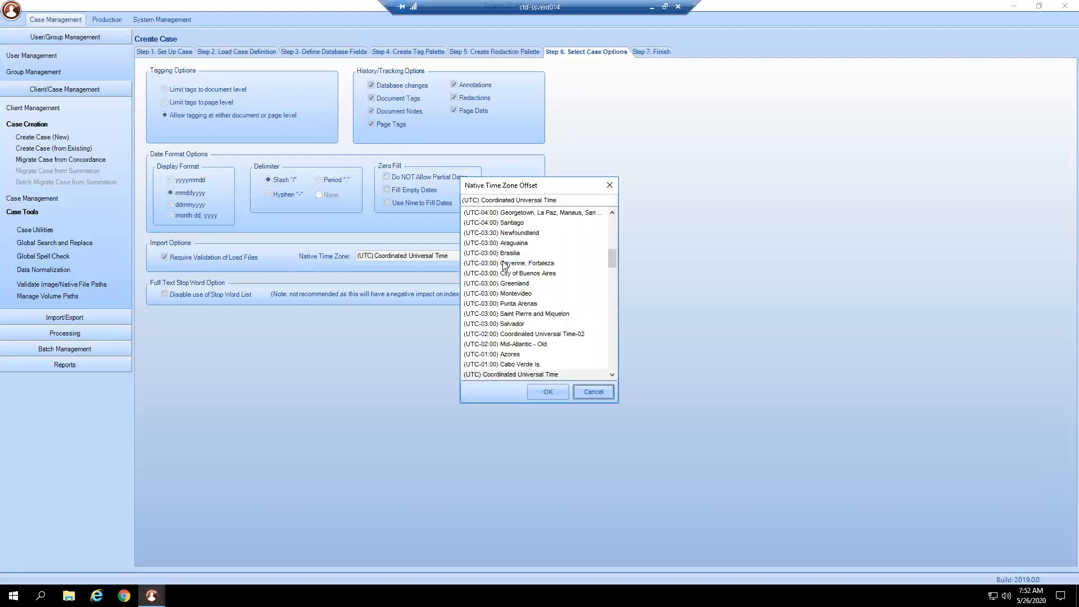
{"action": "left_click_drag", "start_coordinate": [613, 264], "coordinate": [526, 248]}
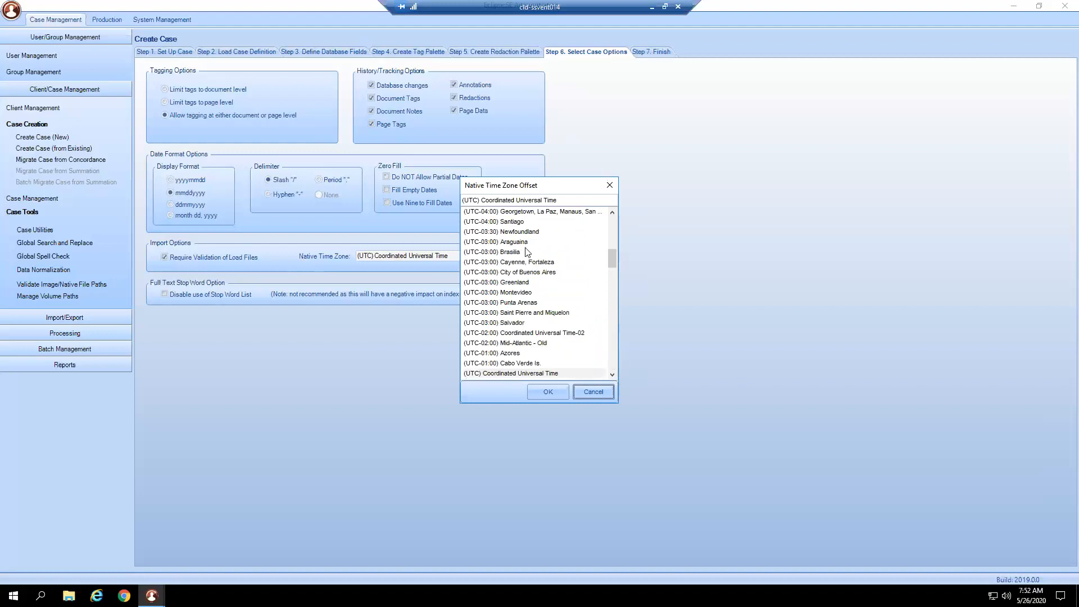
{"action": "scroll", "coordinate": [554, 355], "scroll_direction": "up", "scroll_amount": 2}
{"action": "scroll", "coordinate": [553, 356], "scroll_direction": "up", "scroll_amount": 8}
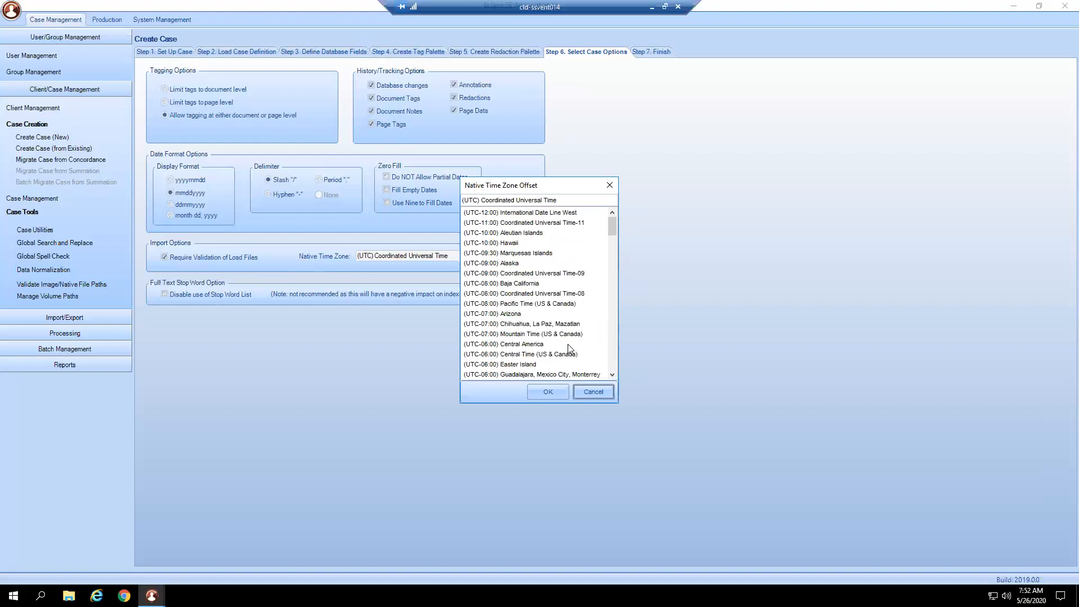
{"action": "left_click", "coordinate": [516, 315]}
{"action": "left_click", "coordinate": [547, 387]}
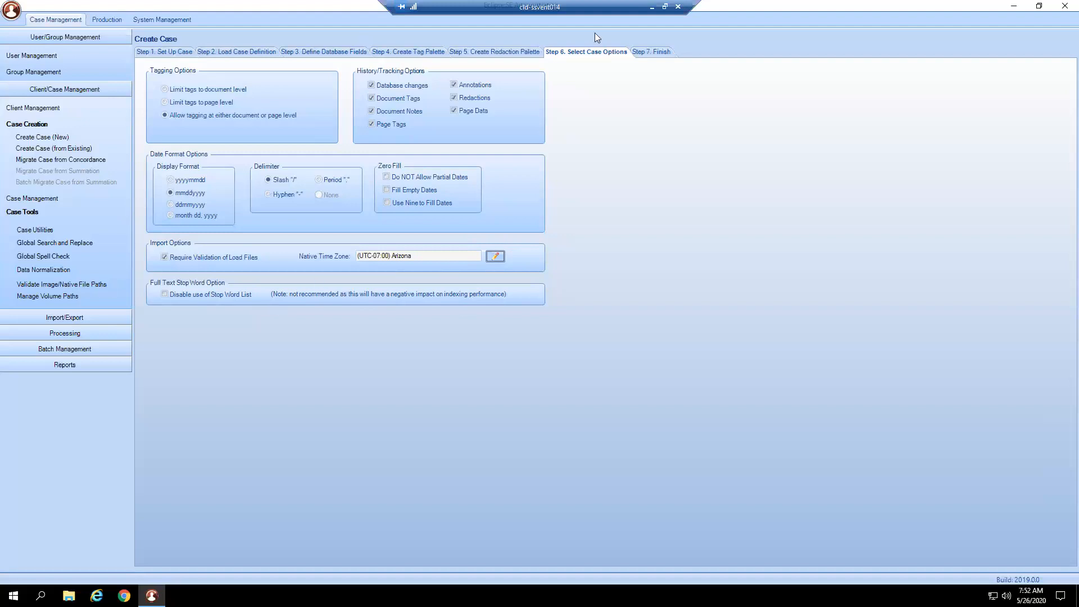
{"action": "left_click", "coordinate": [658, 51]}
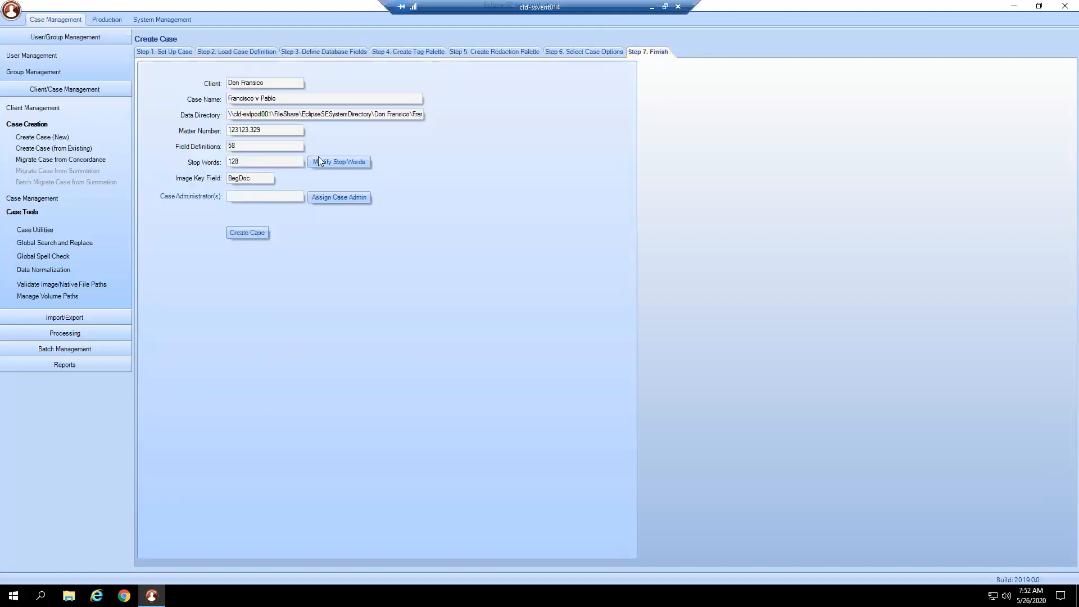
- Remove "and" from the case's stop words, re-enter it, and save the stop word list
{"action": "left_click", "coordinate": [349, 164]}
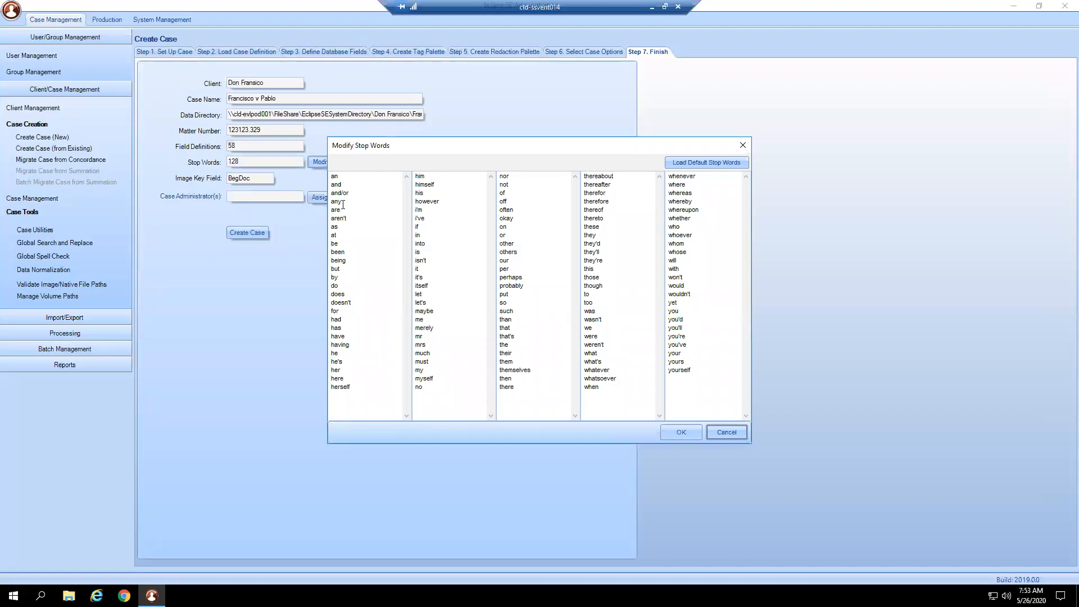
{"action": "left_click_drag", "start_coordinate": [344, 183], "coordinate": [331, 185]}
{"action": "key", "text": "Delete"}
{"action": "type", "text": "and"}
{"action": "left_click", "coordinate": [706, 376]}
{"action": "left_click", "coordinate": [682, 433]}
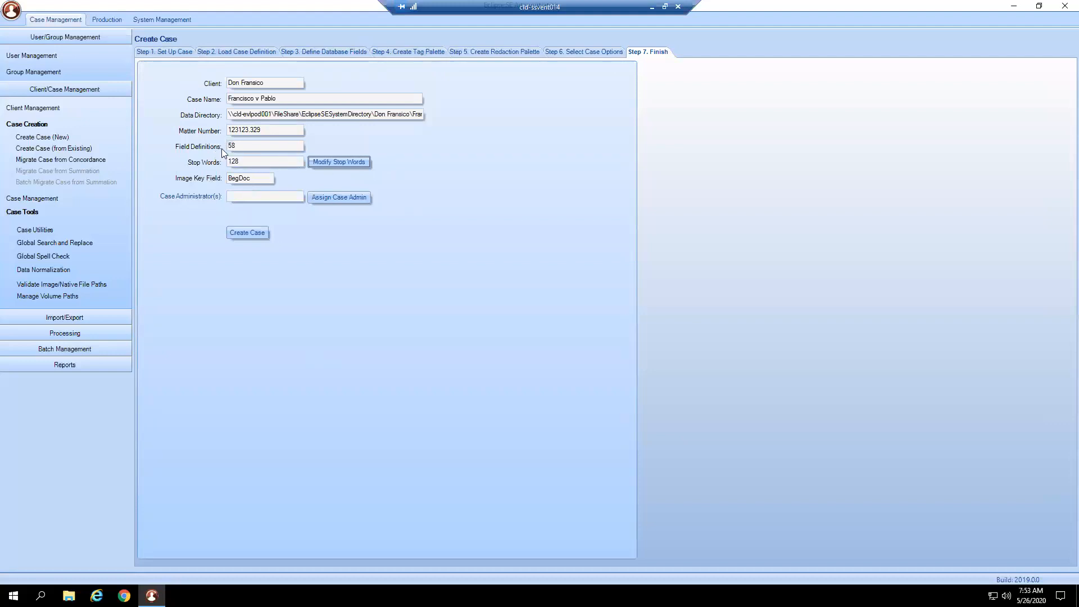
- Create the case Francisco v Pablo without assigning a case administrator
{"action": "left_click_drag", "start_coordinate": [257, 179], "coordinate": [223, 178]}
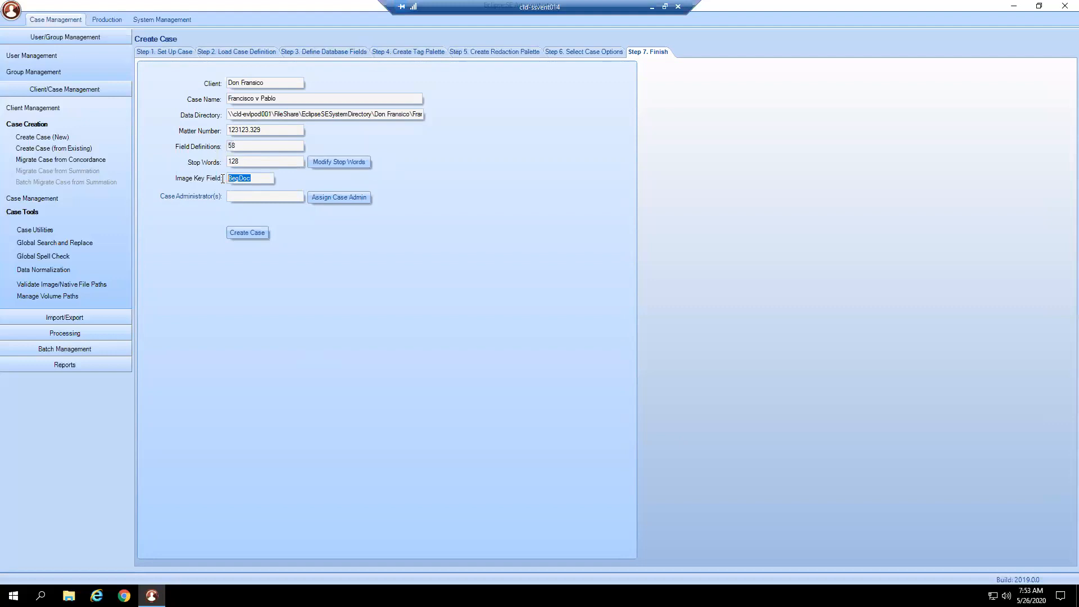
{"action": "left_click", "coordinate": [317, 199]}
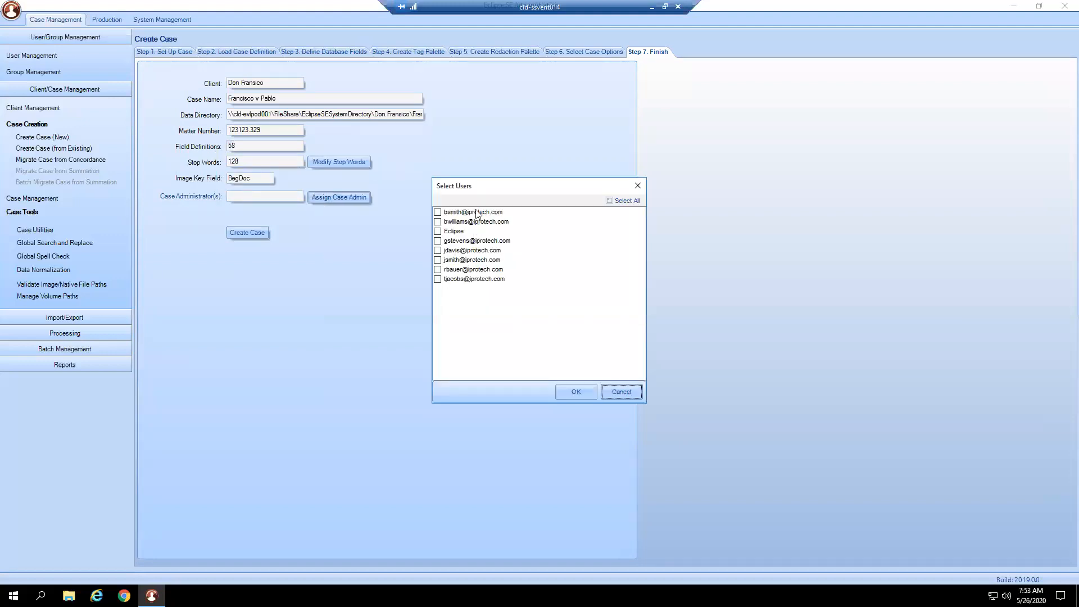
{"action": "left_click", "coordinate": [616, 389]}
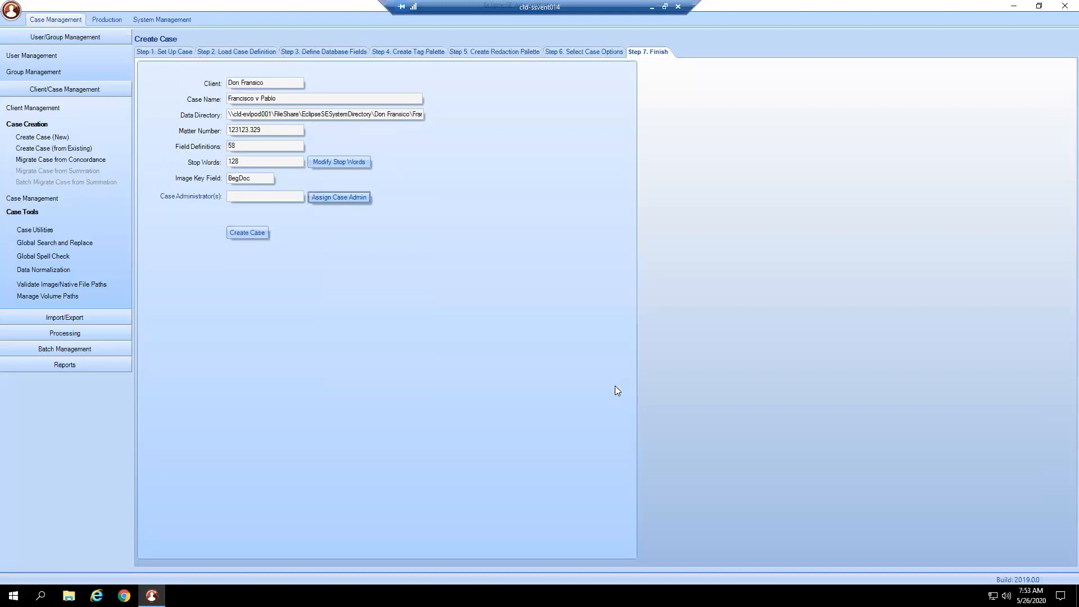
{"action": "left_click", "coordinate": [251, 231]}
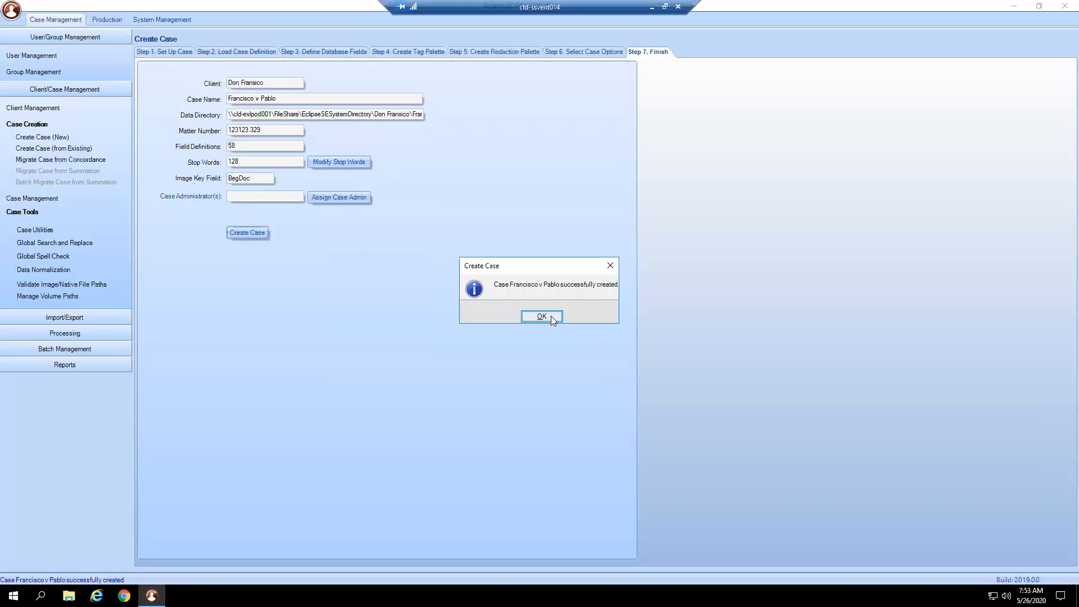
{"action": "left_click", "coordinate": [552, 316]}
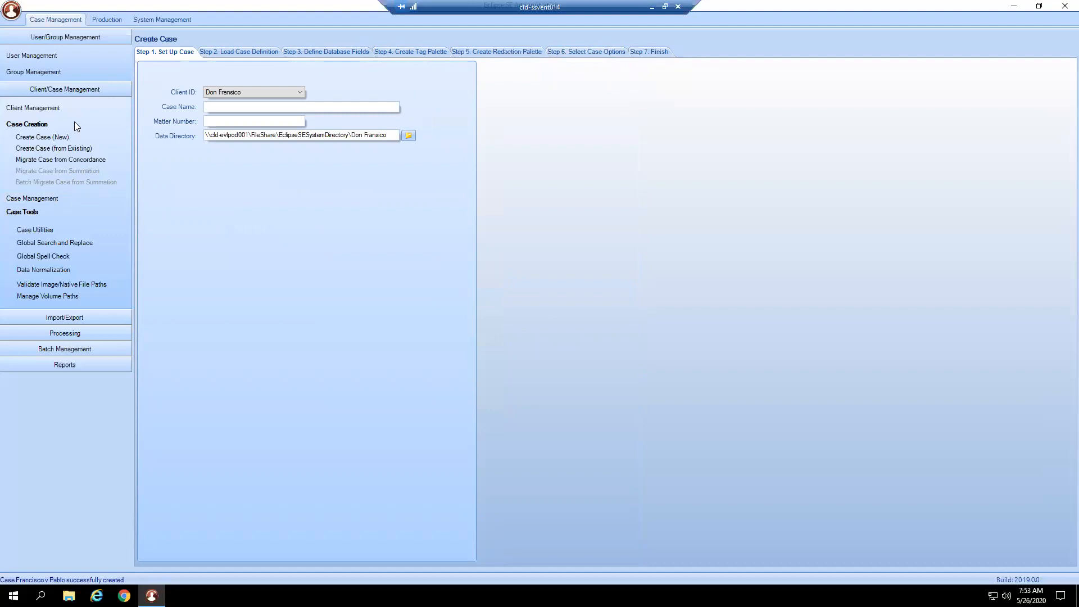
- Open the case Francisco v Pablo in Case Management to show its details
{"action": "left_click", "coordinate": [66, 137]}
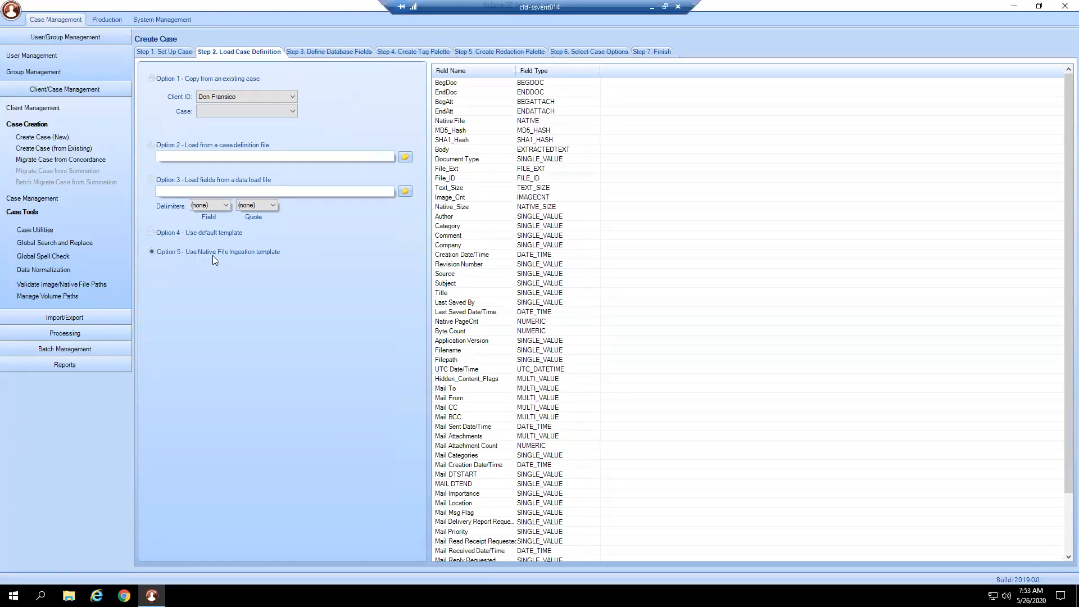
{"action": "left_click", "coordinate": [39, 197]}
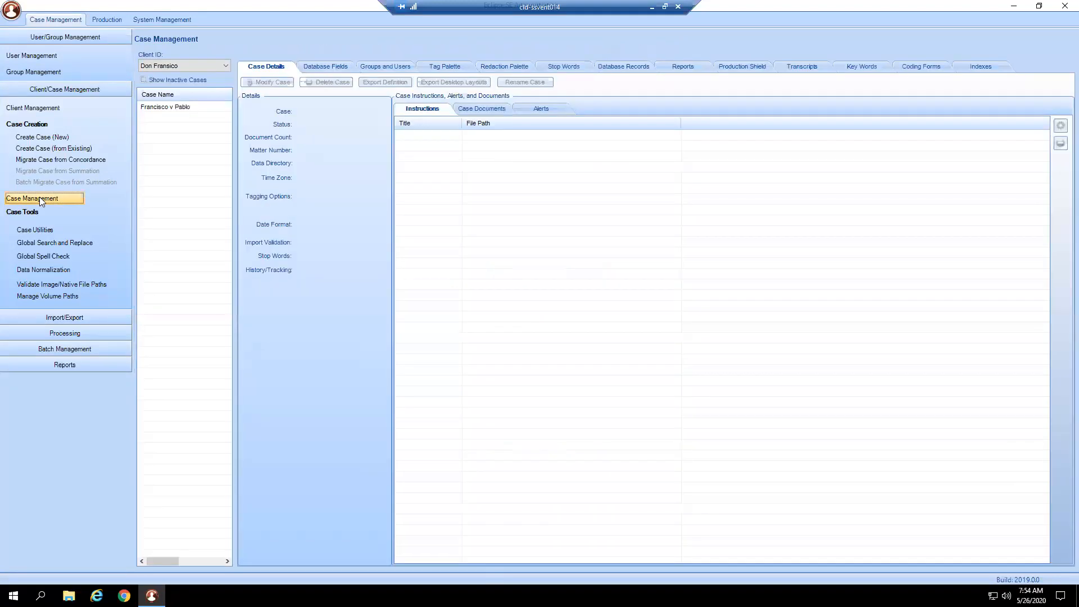
{"action": "left_click", "coordinate": [180, 107]}
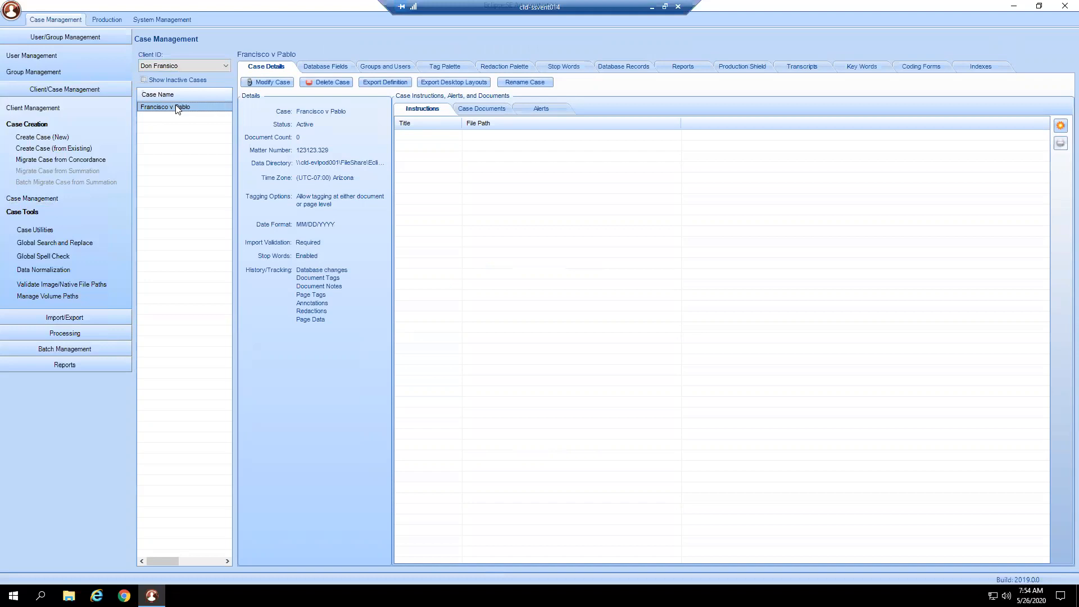
- Examine the options for modifying the case, exporting its definition and desktop layouts, and renaming it, without changing anything
{"action": "left_click", "coordinate": [272, 82]}
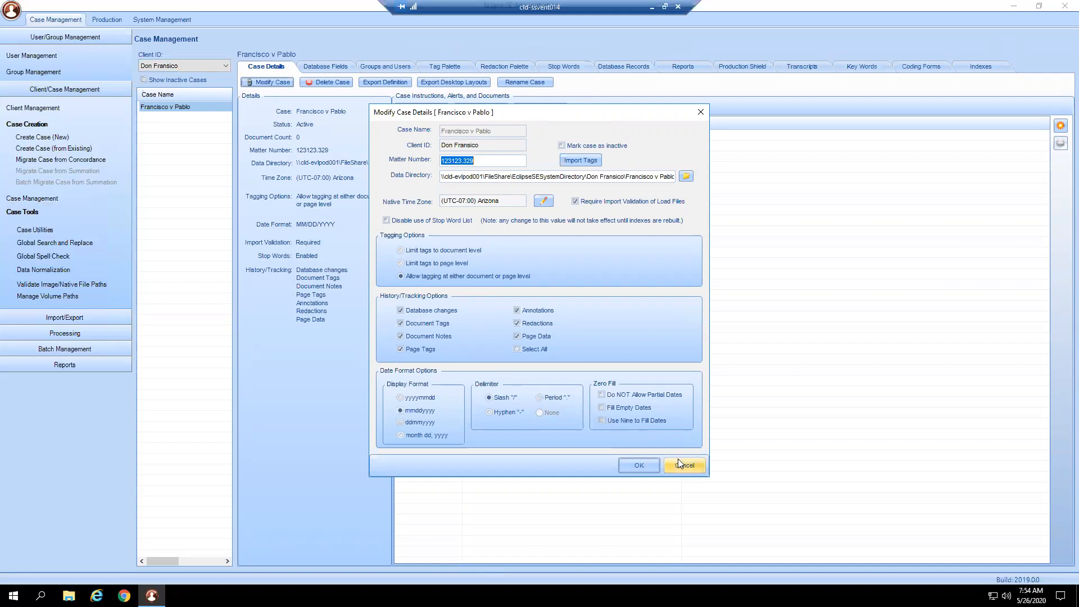
{"action": "left_click", "coordinate": [651, 470]}
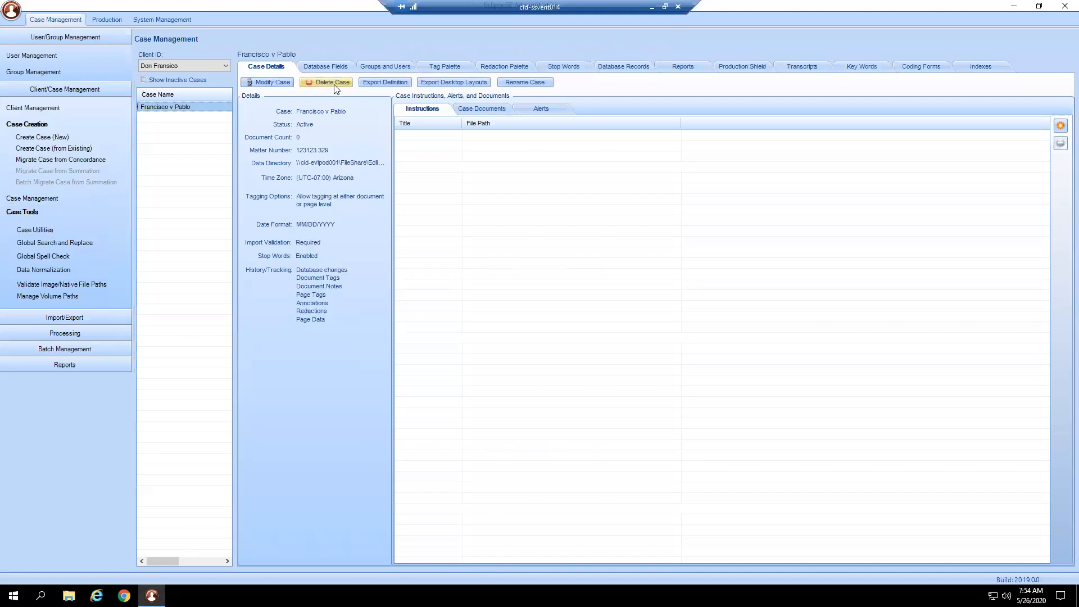
{"action": "left_click", "coordinate": [391, 86]}
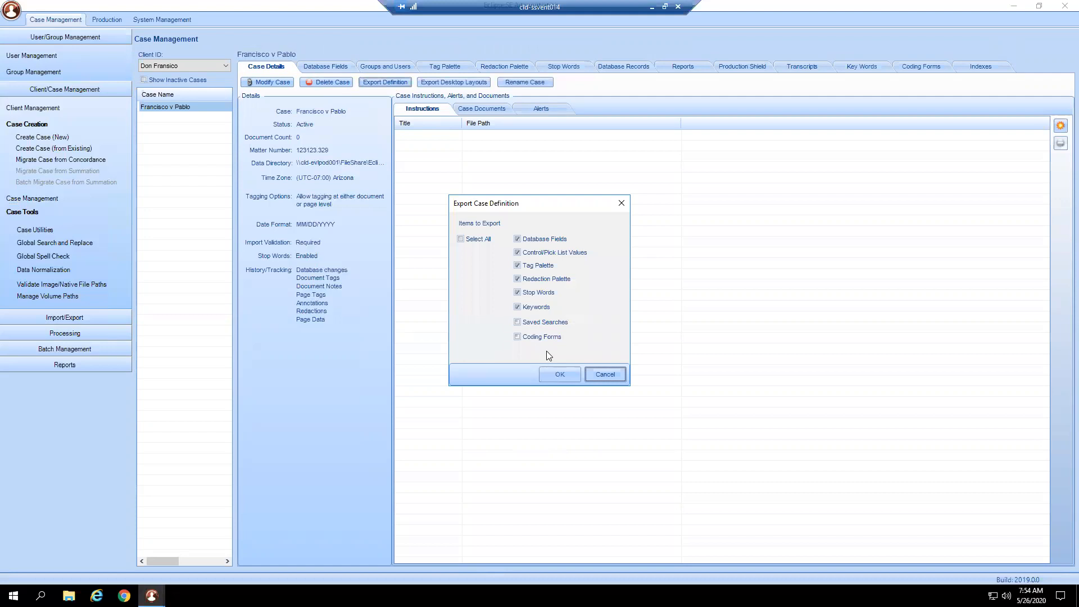
{"action": "left_click", "coordinate": [599, 372]}
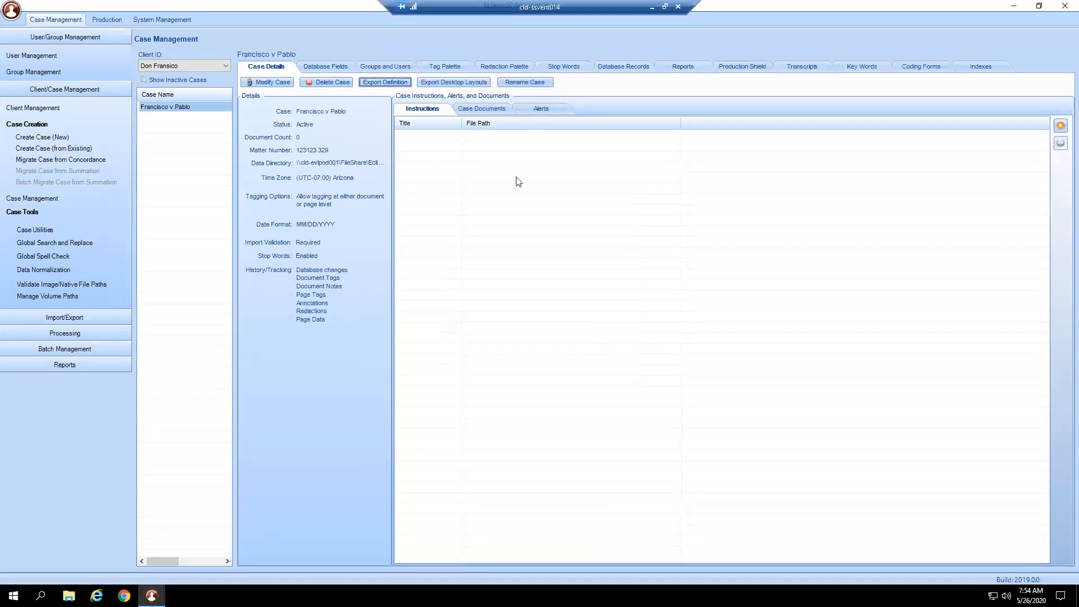
{"action": "left_click", "coordinate": [481, 84]}
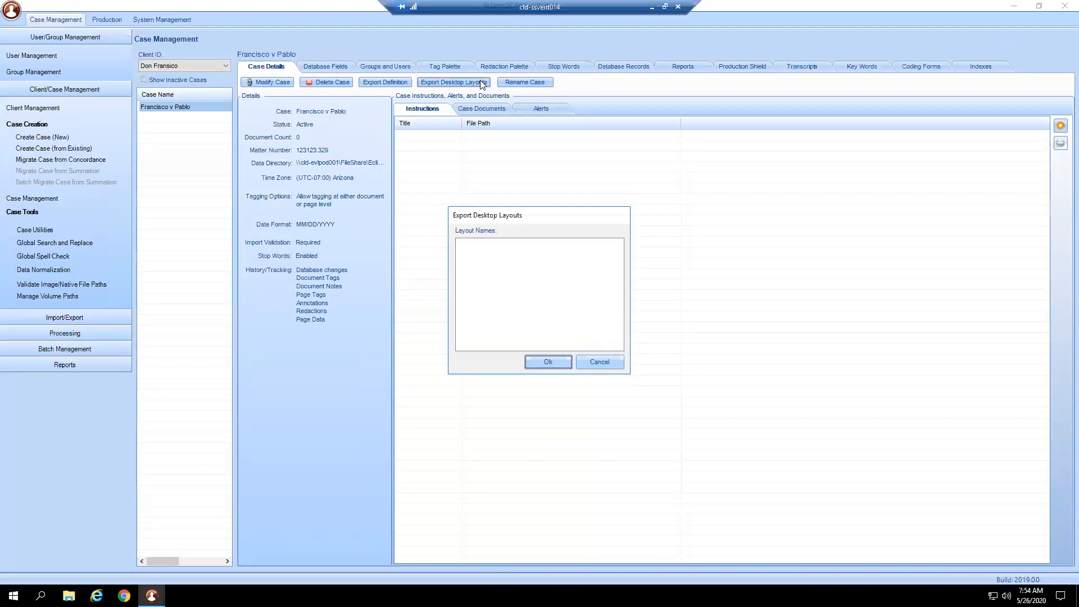
{"action": "left_click", "coordinate": [587, 362]}
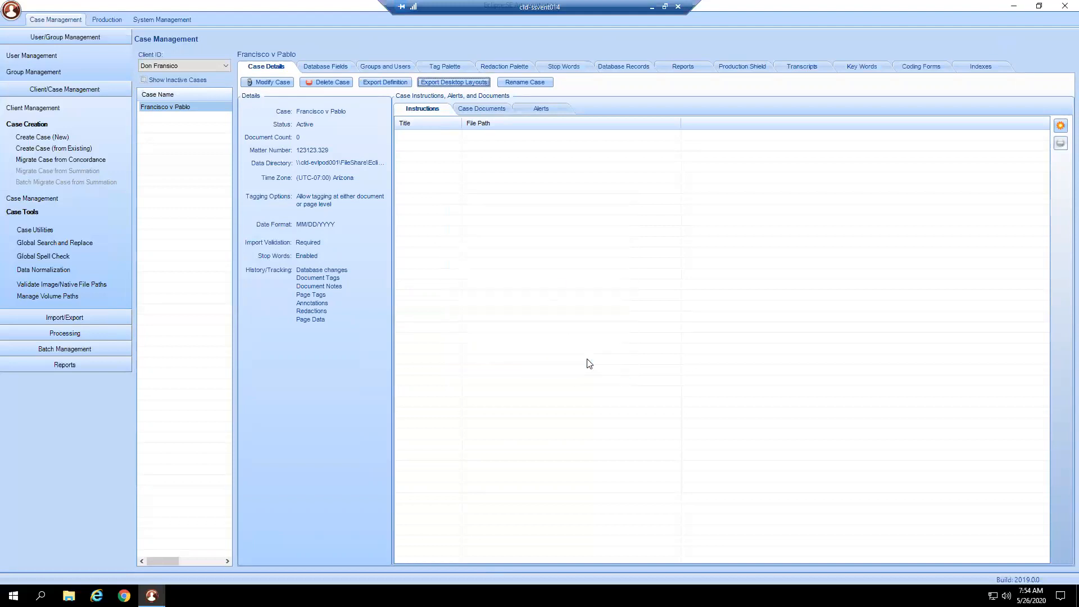
{"action": "left_click", "coordinate": [534, 83]}
{"action": "left_click", "coordinate": [632, 314]}
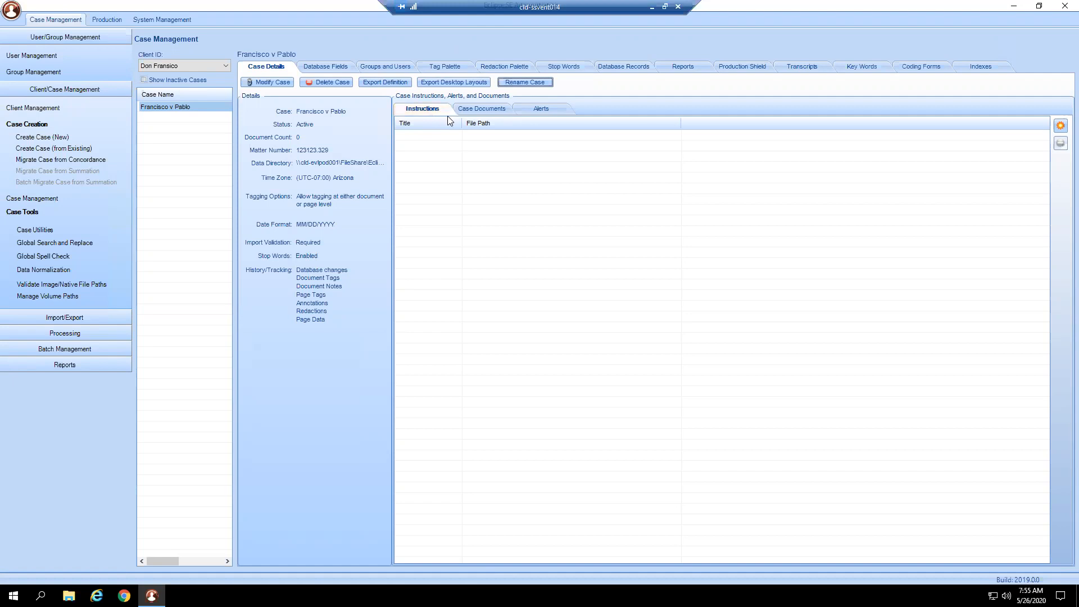
- Check the case documents, alerts and instructions lists of the Francisco v Pablo case
{"action": "left_click", "coordinate": [470, 111]}
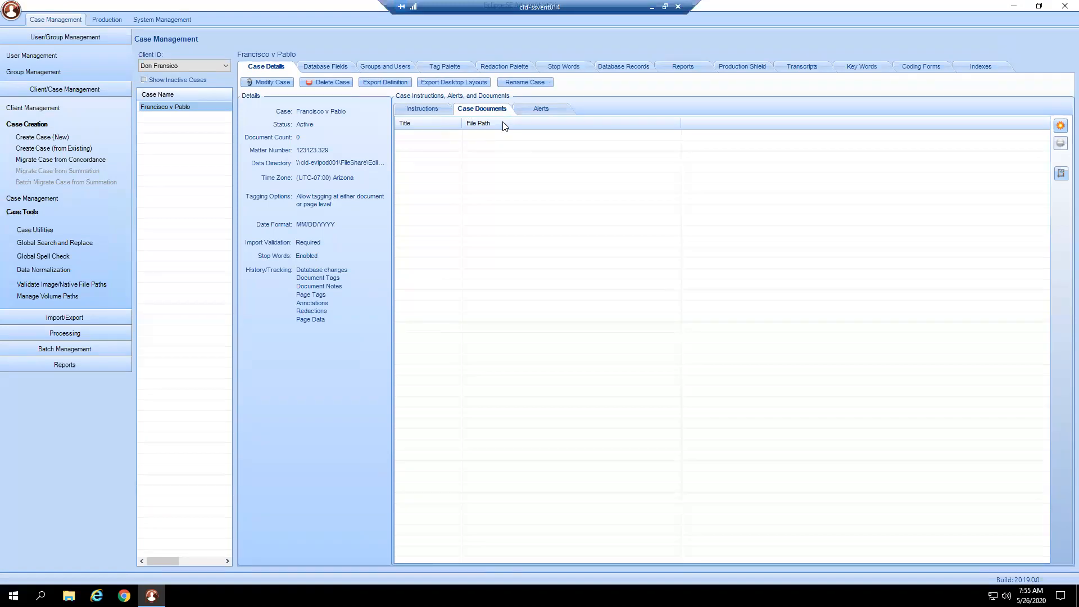
{"action": "left_click", "coordinate": [538, 114]}
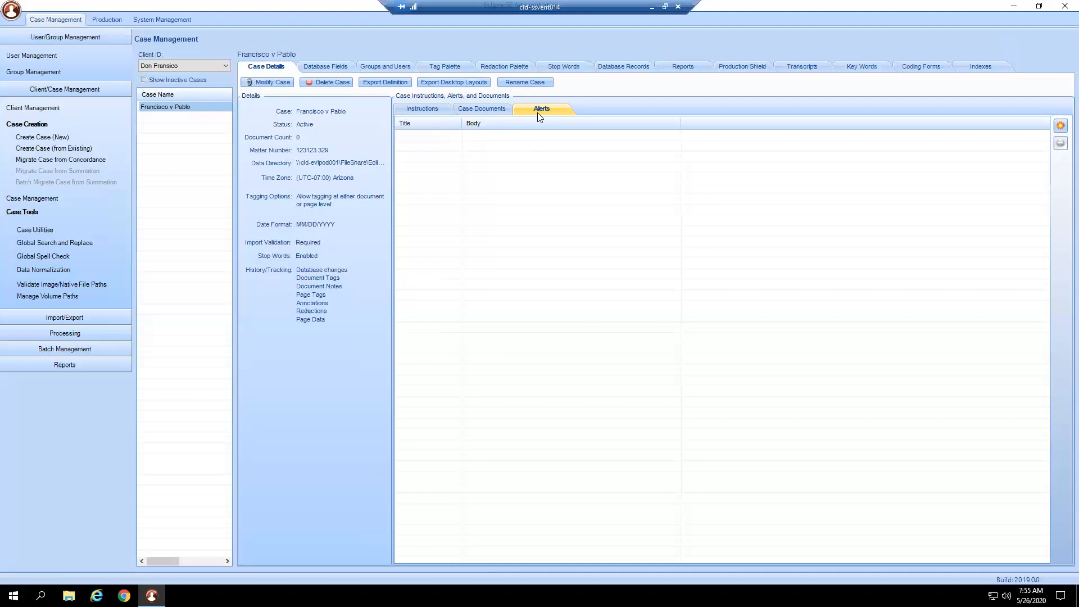
{"action": "left_click", "coordinate": [440, 108]}
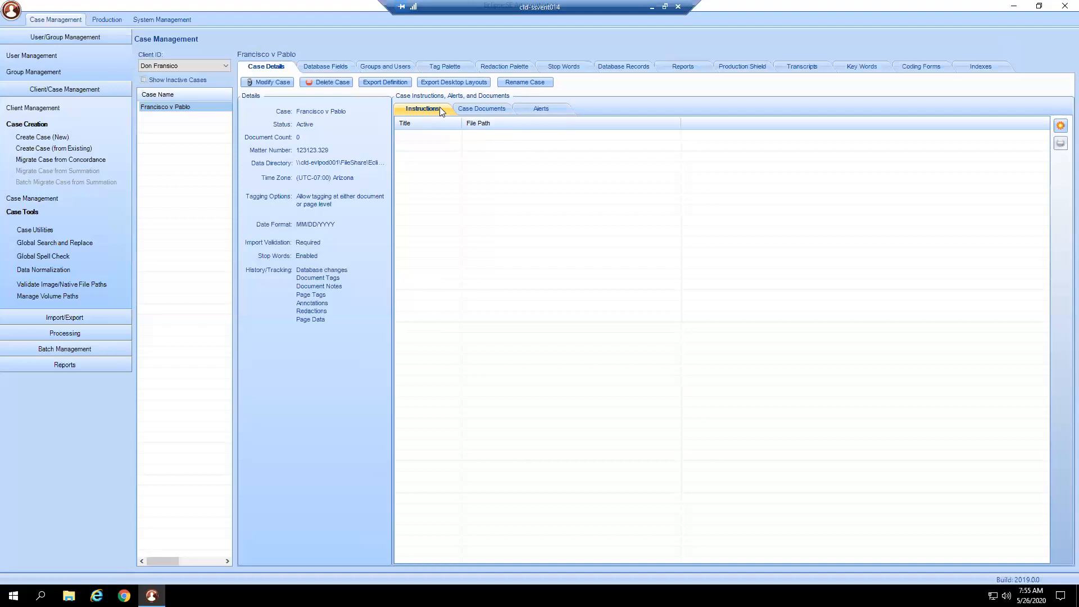
- Review the case's database fields, its groups and users, and its tag palette
{"action": "left_click", "coordinate": [347, 66]}
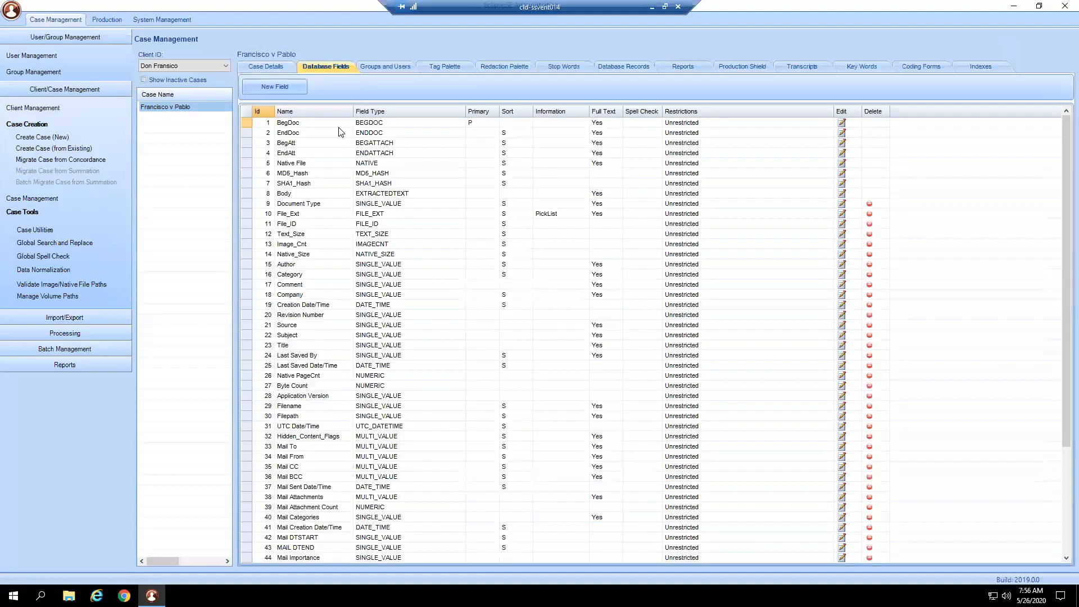
{"action": "scroll", "coordinate": [344, 175], "scroll_direction": "down", "scroll_amount": 5}
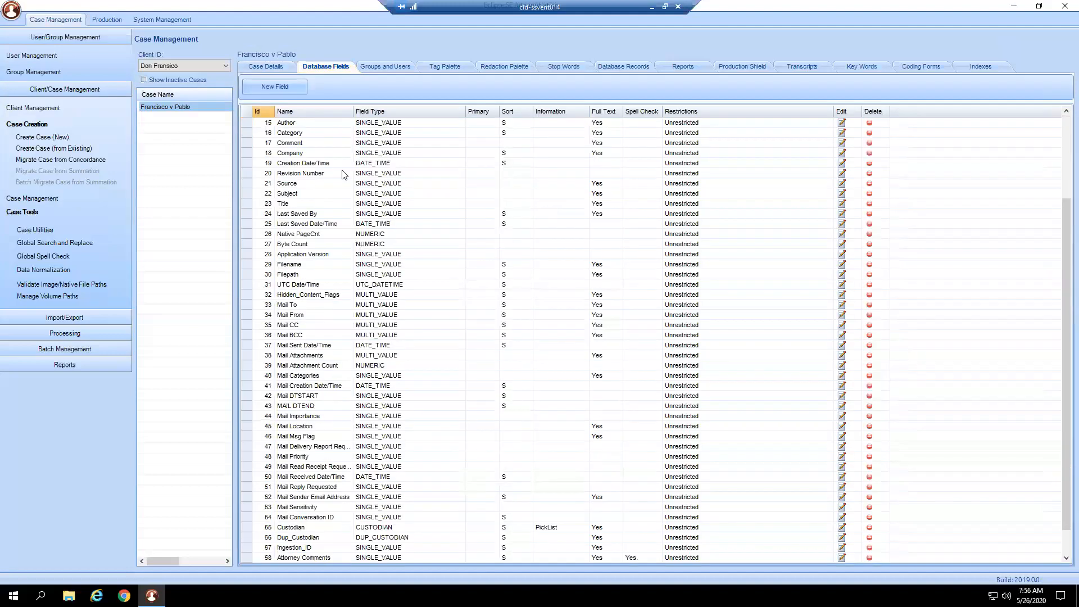
{"action": "scroll", "coordinate": [344, 175], "scroll_direction": "up", "scroll_amount": 5}
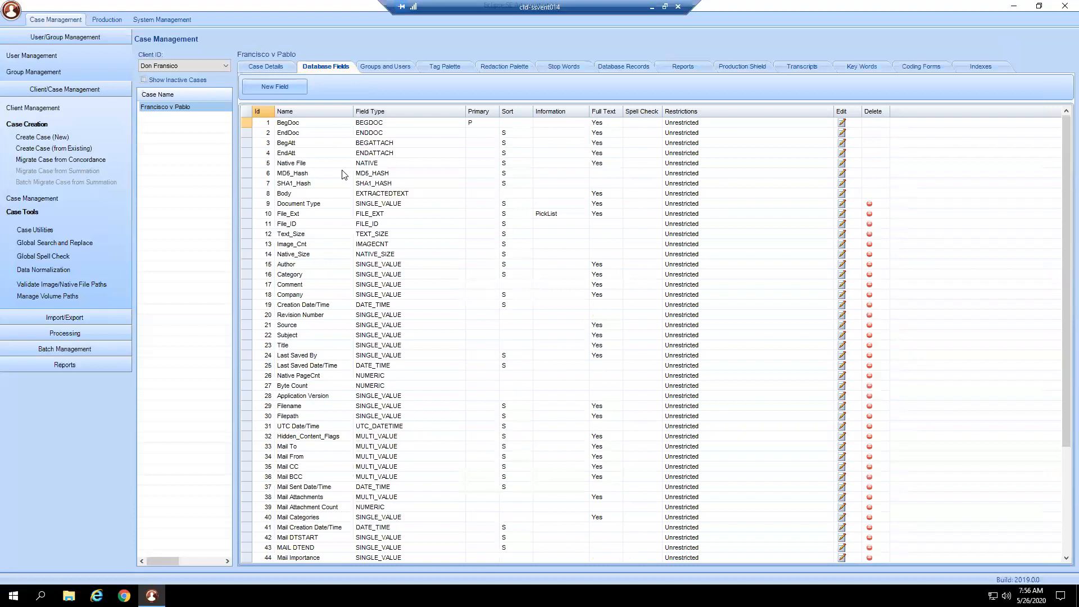
{"action": "left_click", "coordinate": [381, 70]}
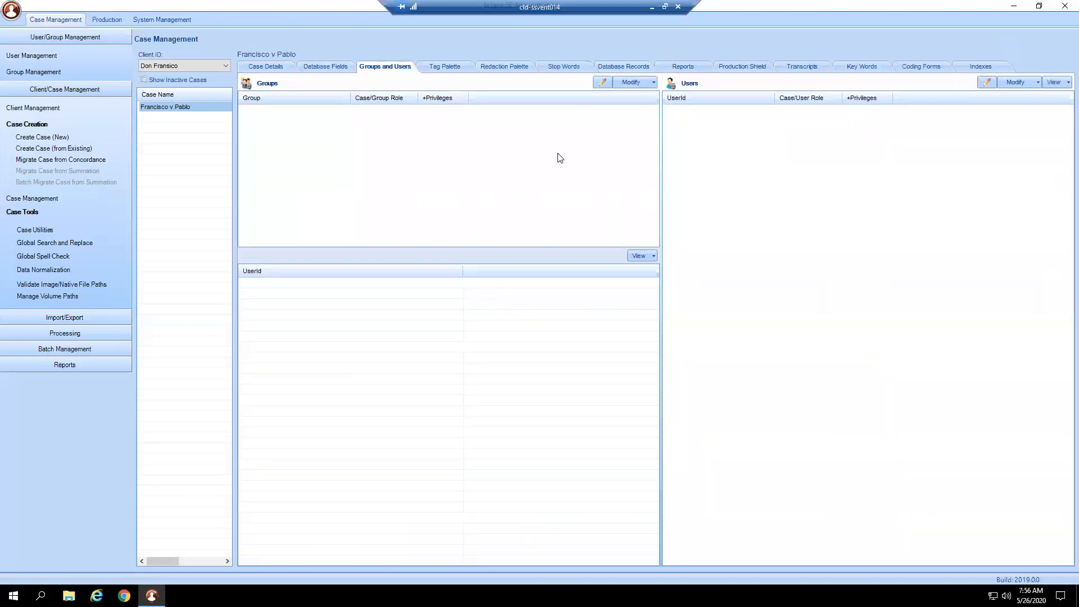
{"action": "left_click", "coordinate": [447, 67]}
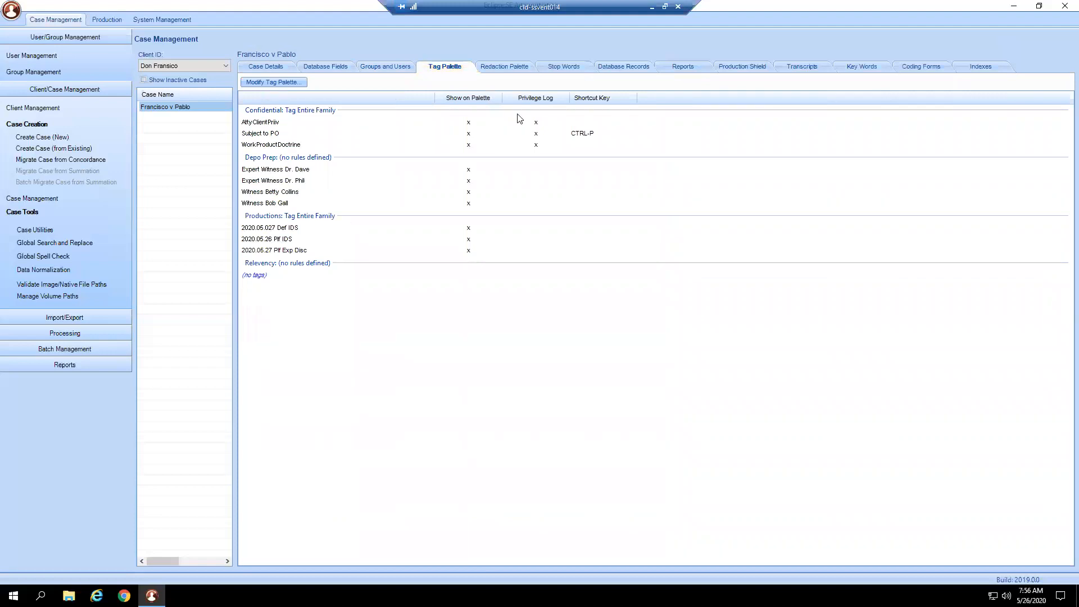
- Review the redaction palette, stop words, database records and report options of the Francisco v Pablo case
{"action": "left_click", "coordinate": [507, 67]}
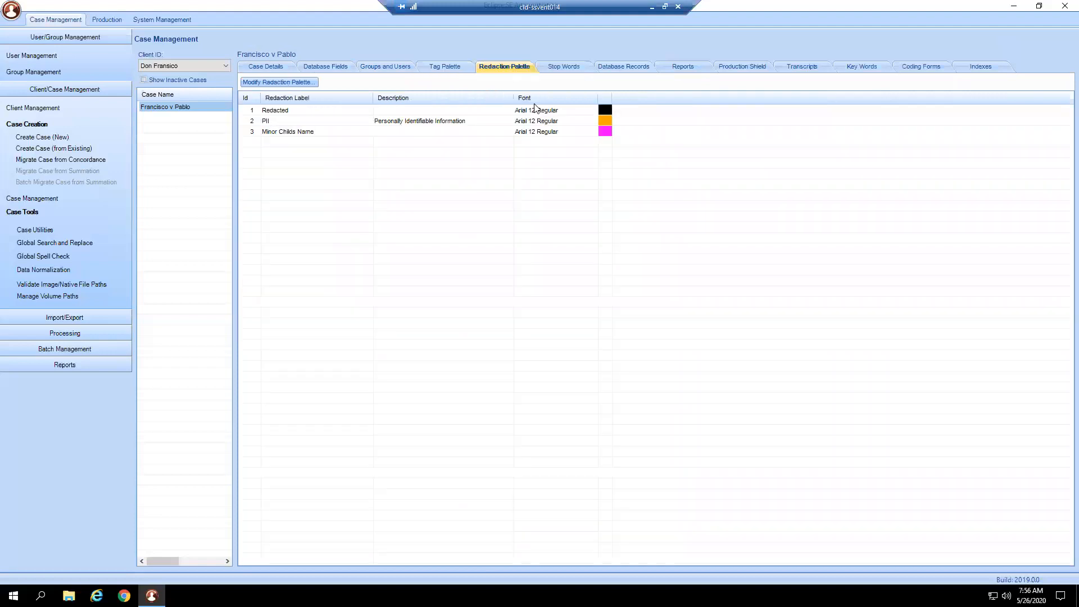
{"action": "left_click", "coordinate": [564, 67]}
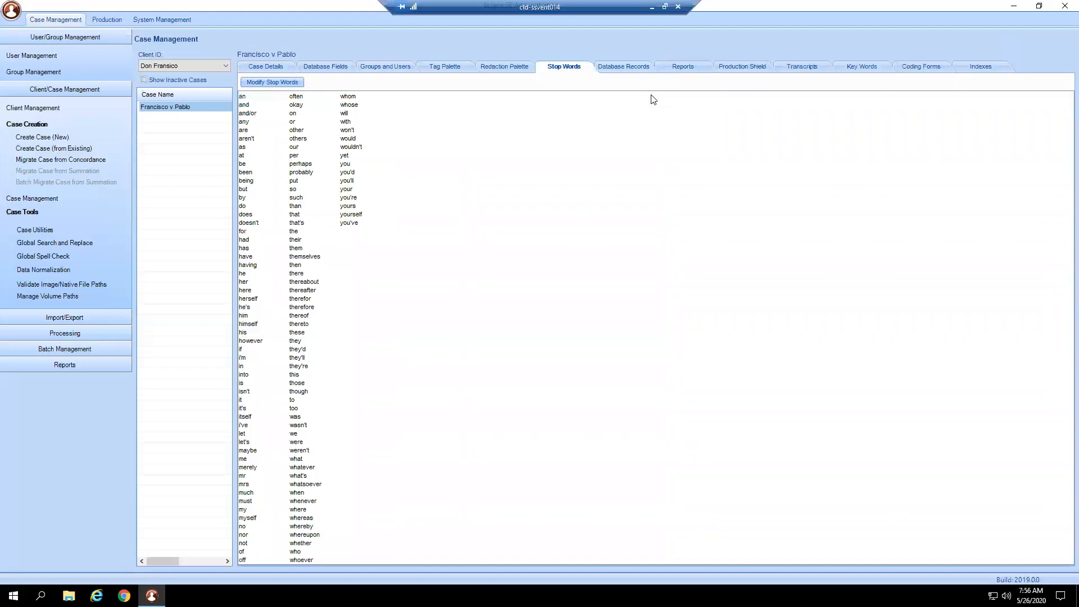
{"action": "left_click", "coordinate": [634, 67]}
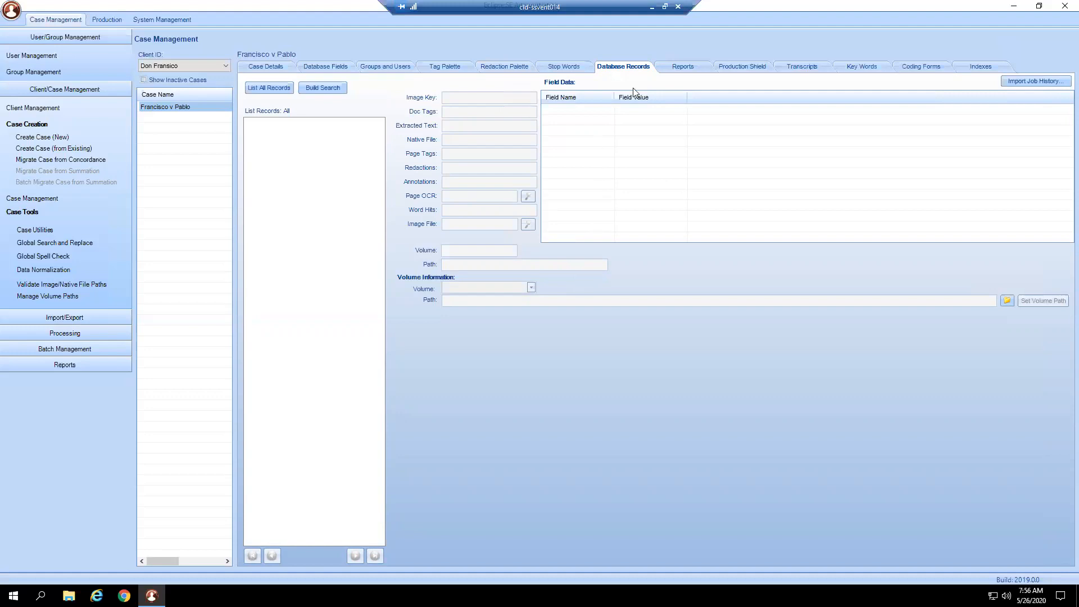
{"action": "left_click", "coordinate": [676, 75]}
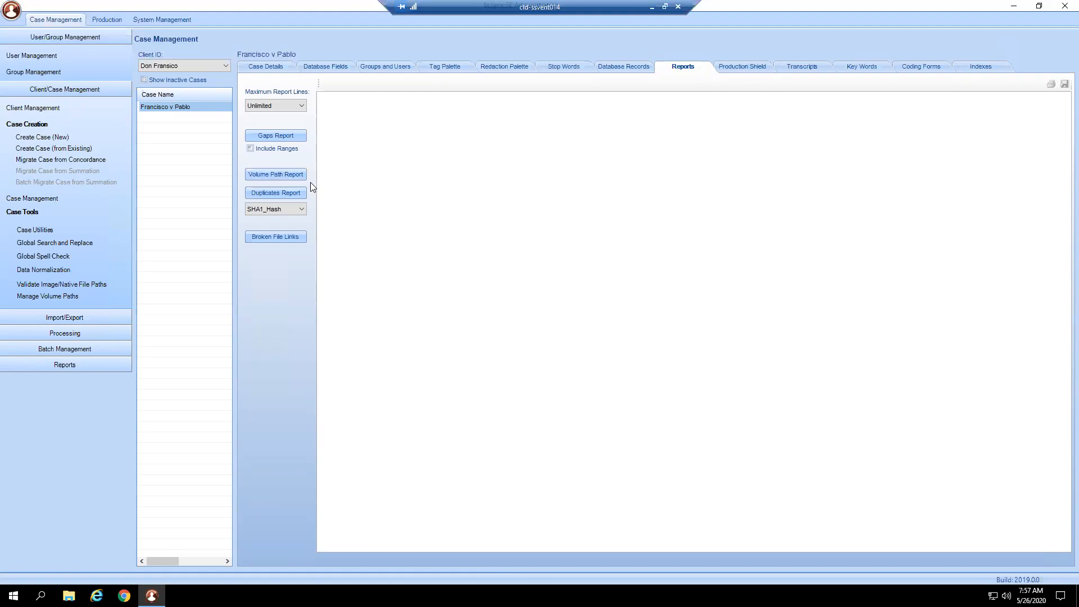
- Build a Production Shield search for documents whose doc tag AttyClientPriv has the value Tagged
{"action": "left_click", "coordinate": [741, 66]}
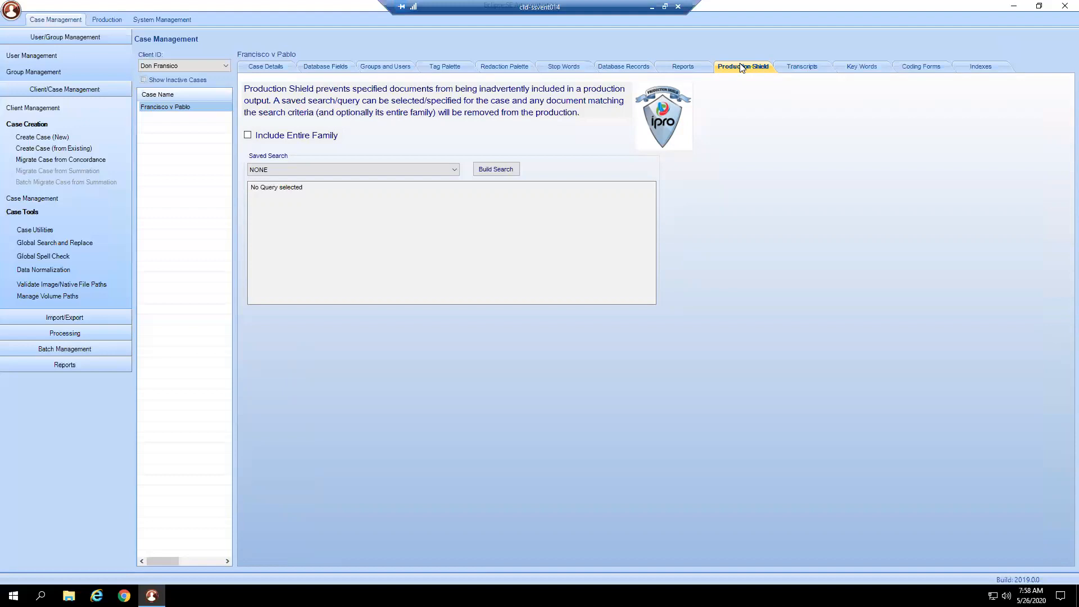
{"action": "left_click", "coordinate": [482, 170]}
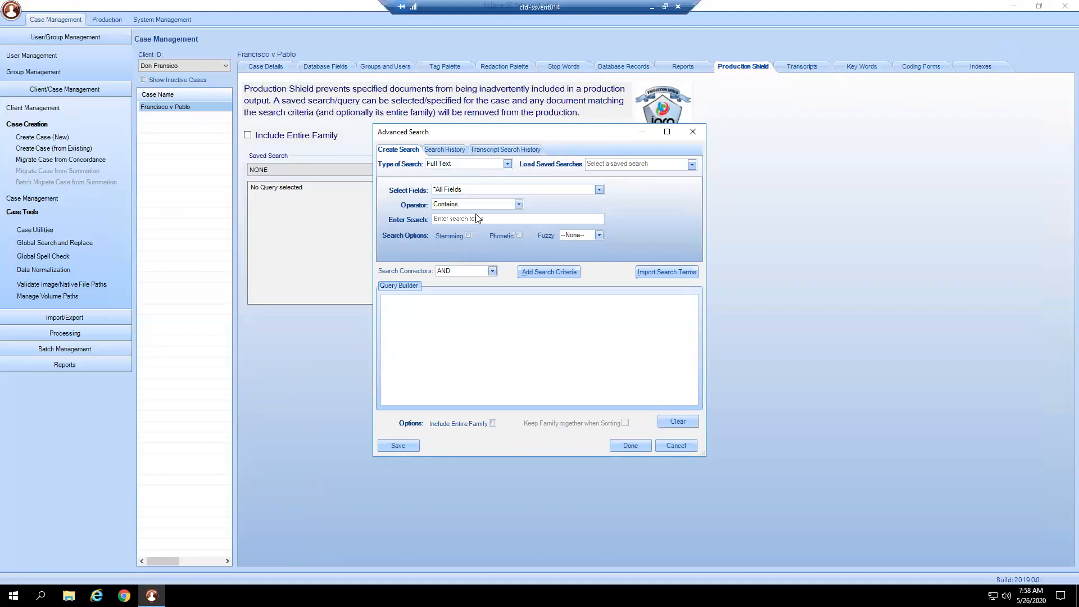
{"action": "left_click", "coordinate": [487, 164]}
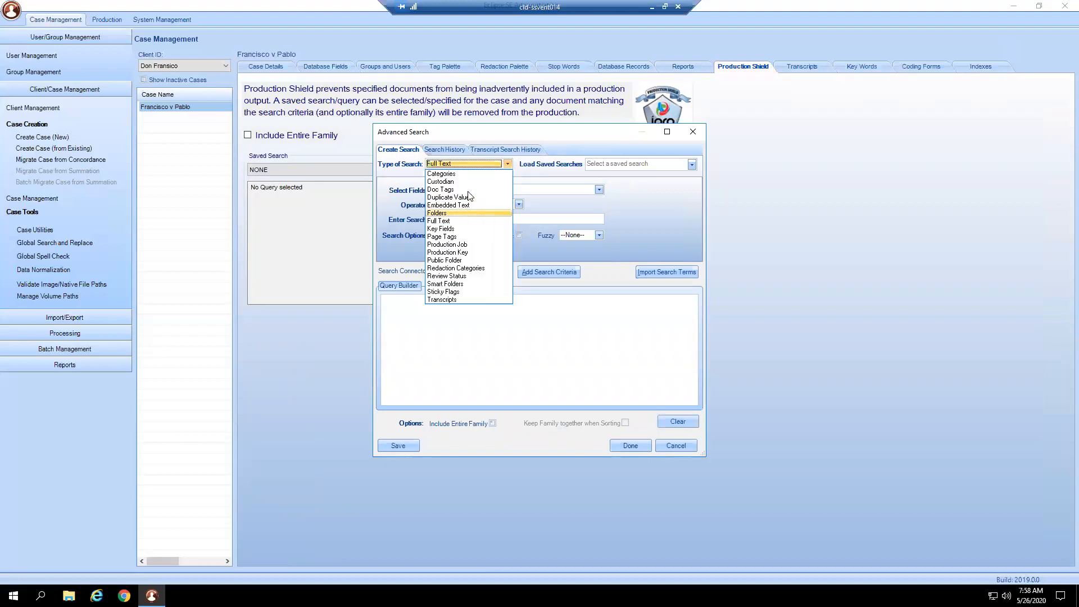
{"action": "left_click", "coordinate": [468, 190]}
{"action": "left_click", "coordinate": [488, 206]}
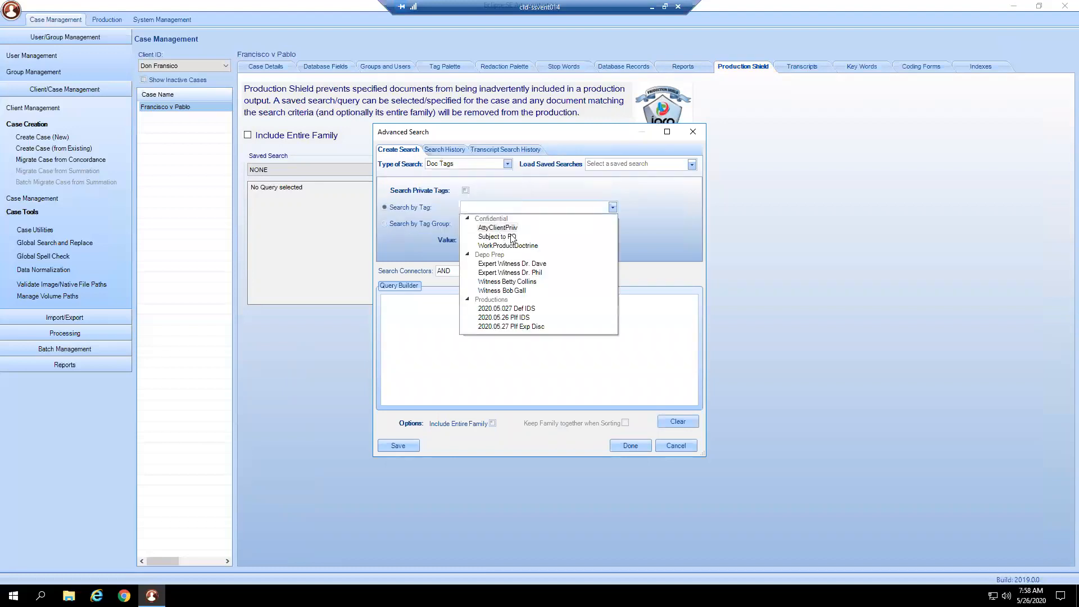
{"action": "left_click", "coordinate": [510, 235]}
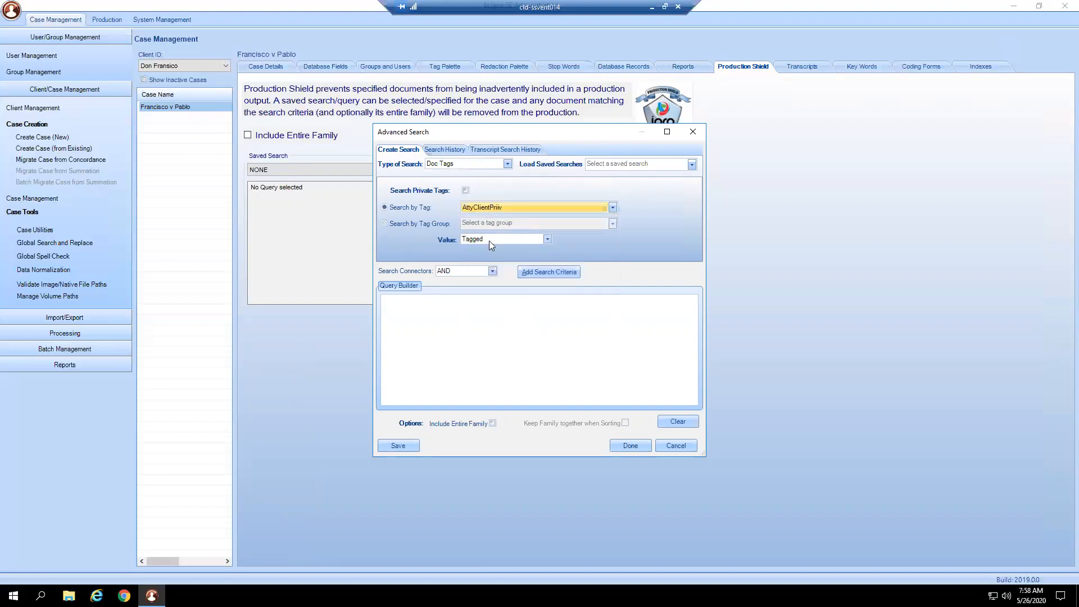
{"action": "left_click", "coordinate": [462, 272]}
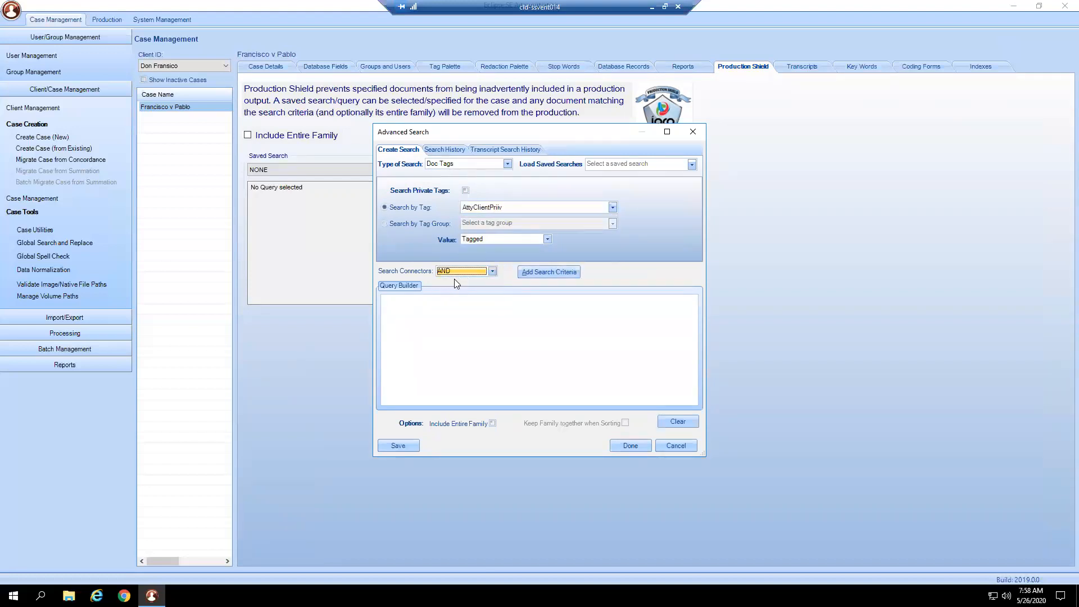
{"action": "left_click", "coordinate": [533, 276]}
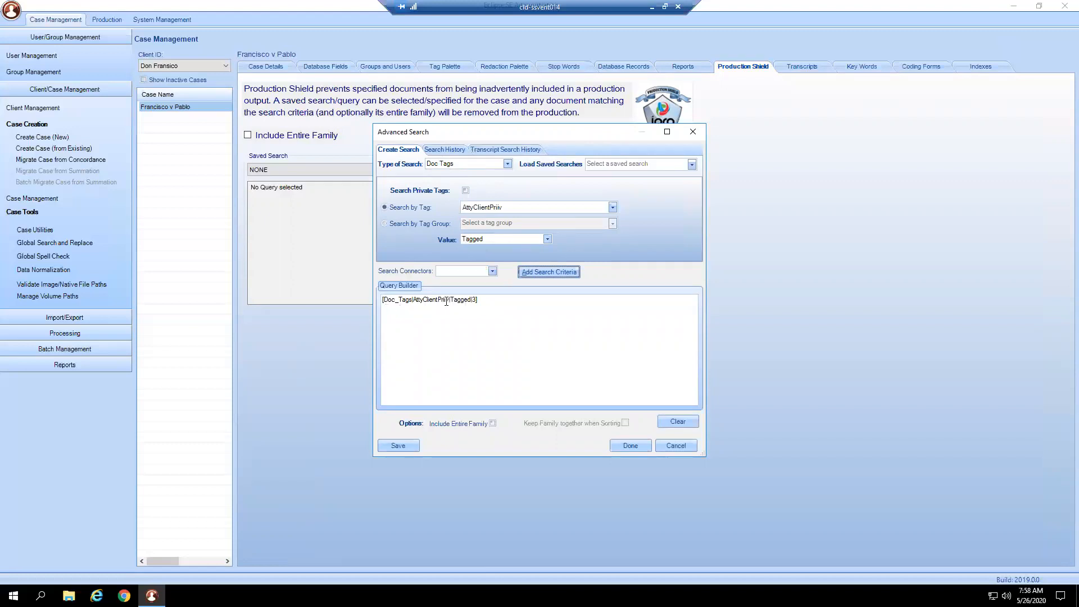
- Complete the Production Shield search and save it under the name ACP
{"action": "left_click", "coordinate": [636, 446]}
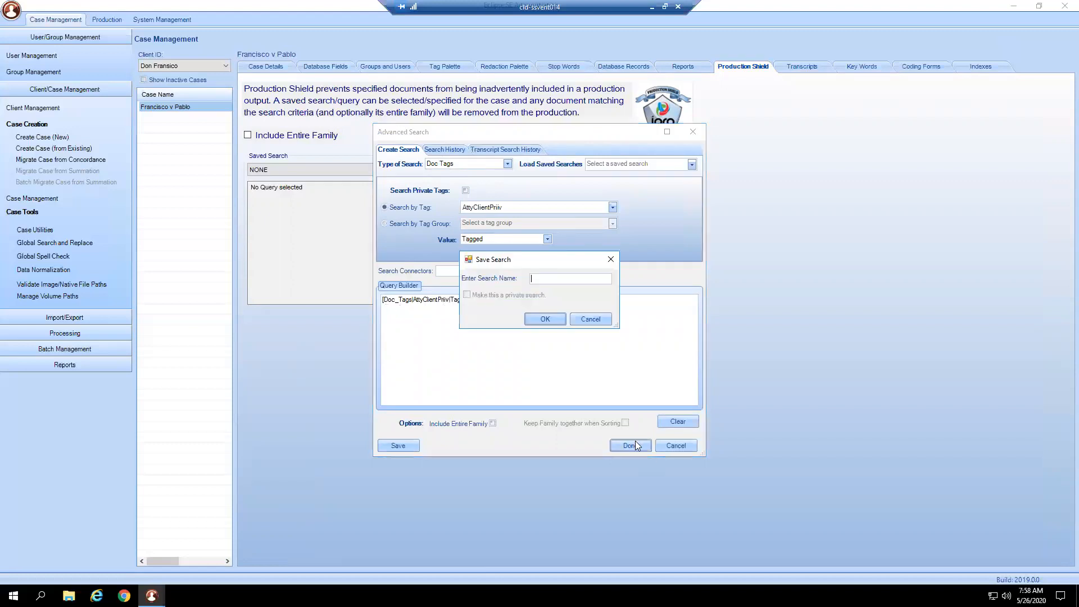
{"action": "type", "text": "ACP"}
{"action": "left_click", "coordinate": [544, 320]}
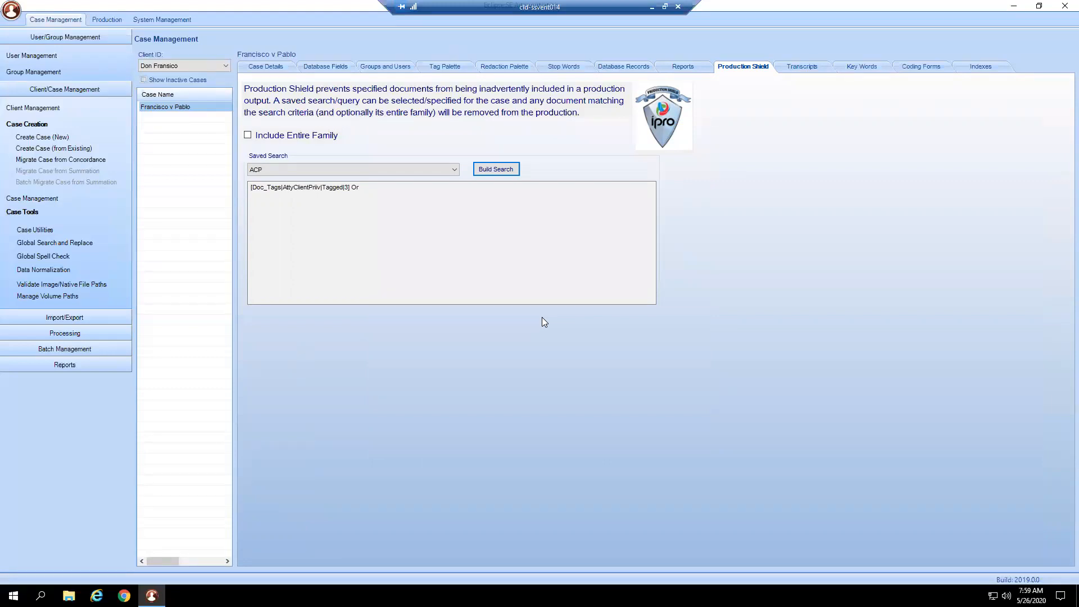
{"action": "left_click", "coordinate": [495, 169]}
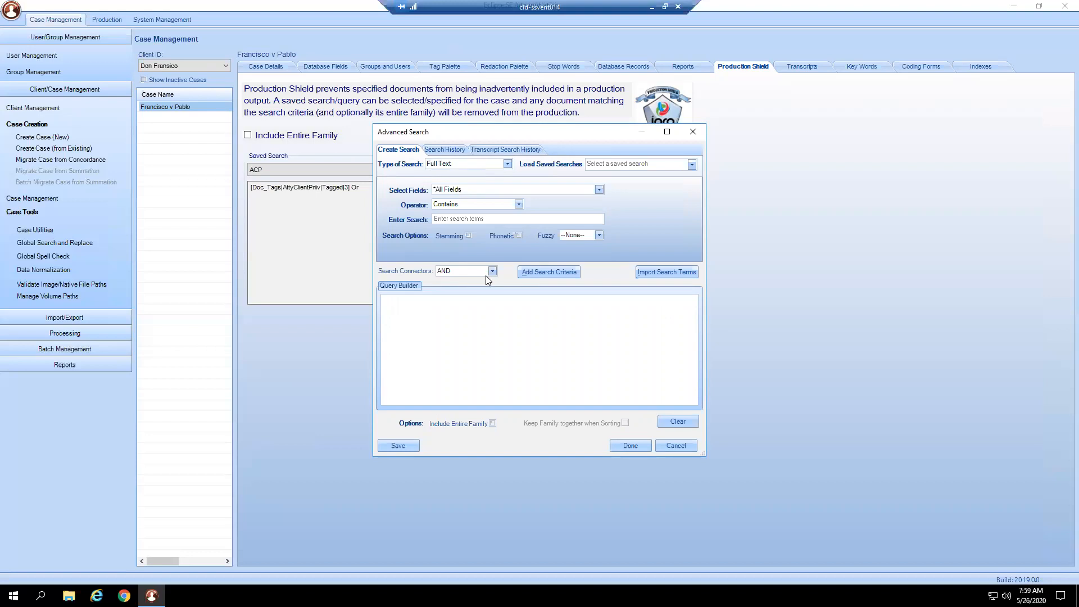
{"action": "left_click", "coordinate": [483, 165]}
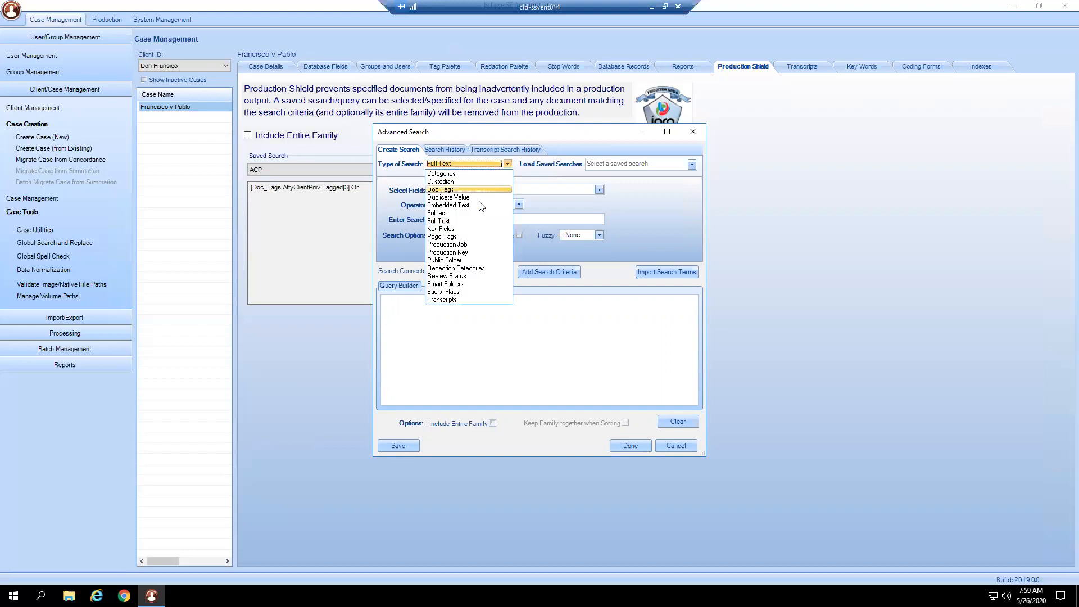
{"action": "left_click", "coordinate": [481, 189]}
{"action": "left_click", "coordinate": [484, 207]}
{"action": "left_click", "coordinate": [495, 238]}
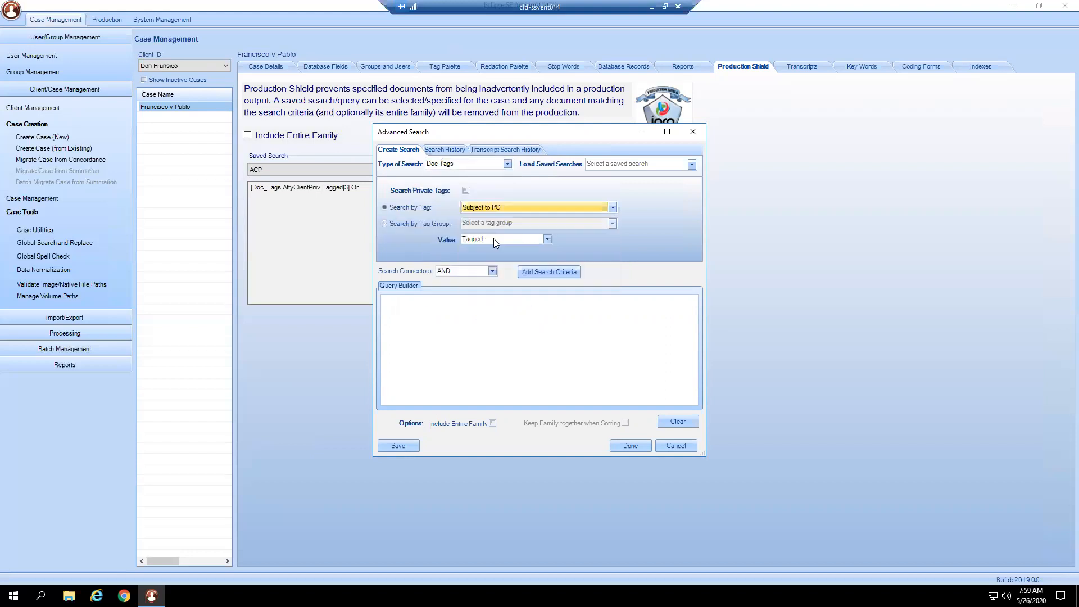
{"action": "left_click", "coordinate": [539, 273]}
{"action": "left_click", "coordinate": [550, 325]}
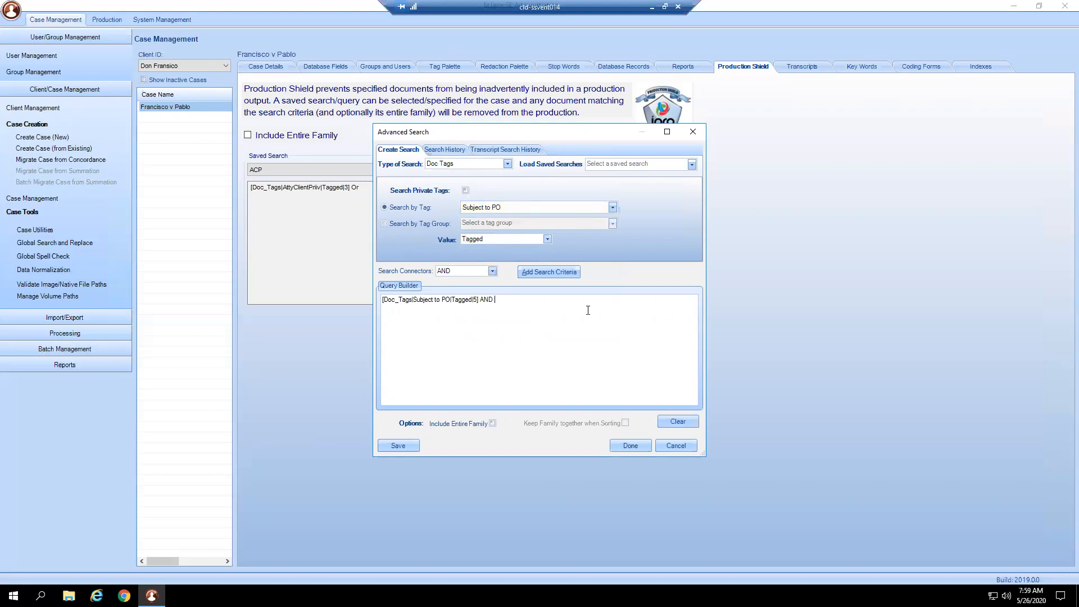
{"action": "left_click", "coordinate": [677, 446]}
- Browse for a transcript file to import, going to the Eclipse SE Training Data folder within _Sample Data on FileShare
{"action": "left_click", "coordinate": [777, 67]}
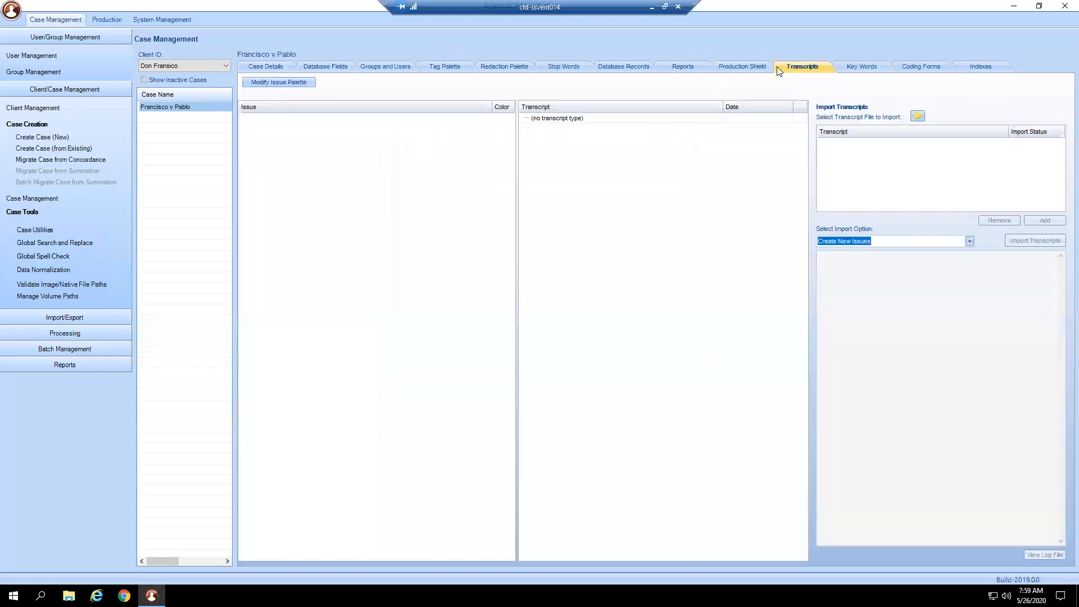
{"action": "left_click", "coordinate": [918, 117]}
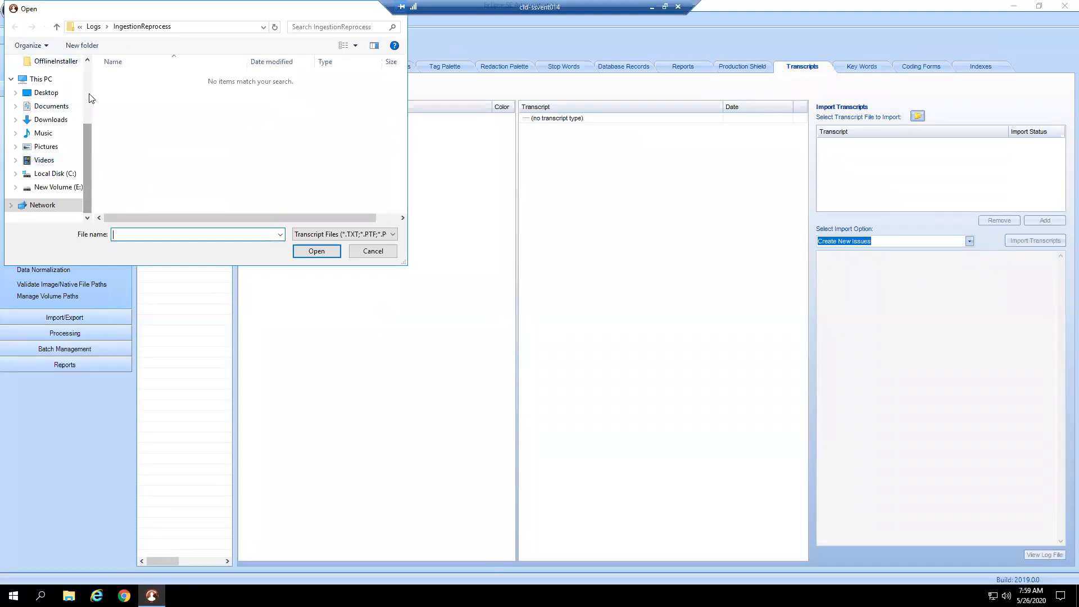
{"action": "scroll", "coordinate": [57, 140], "scroll_direction": "up", "scroll_amount": 3}
{"action": "left_click", "coordinate": [48, 123]}
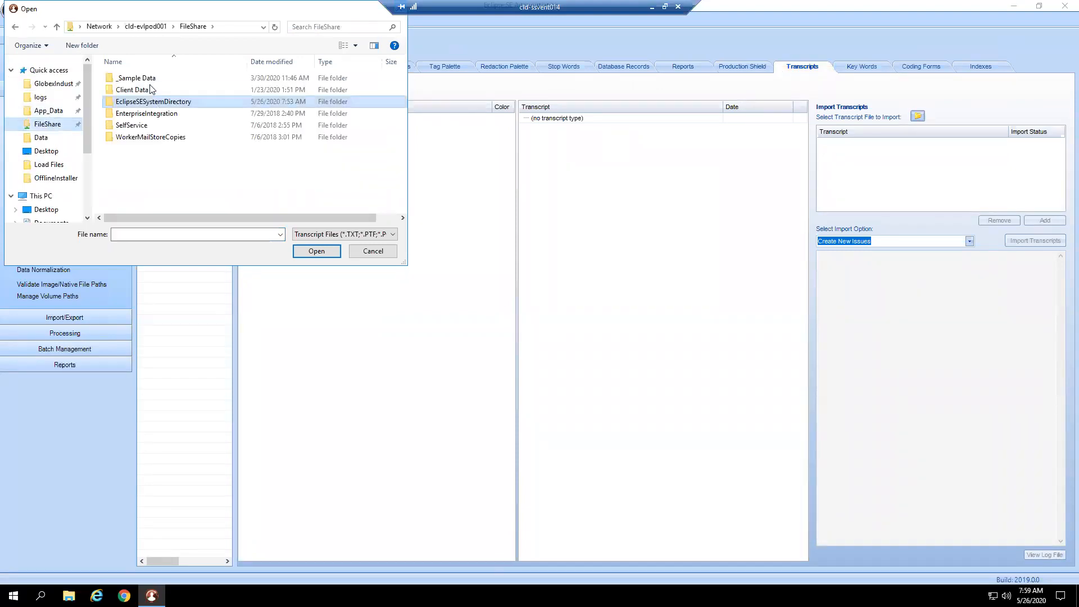
{"action": "double_click", "coordinate": [150, 83]}
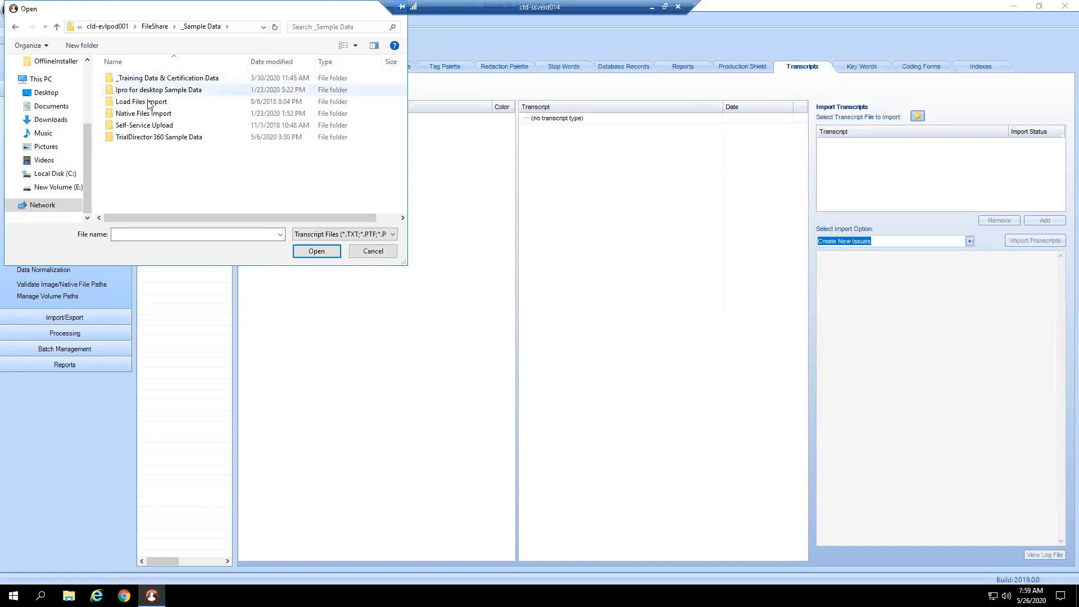
{"action": "double_click", "coordinate": [151, 80]}
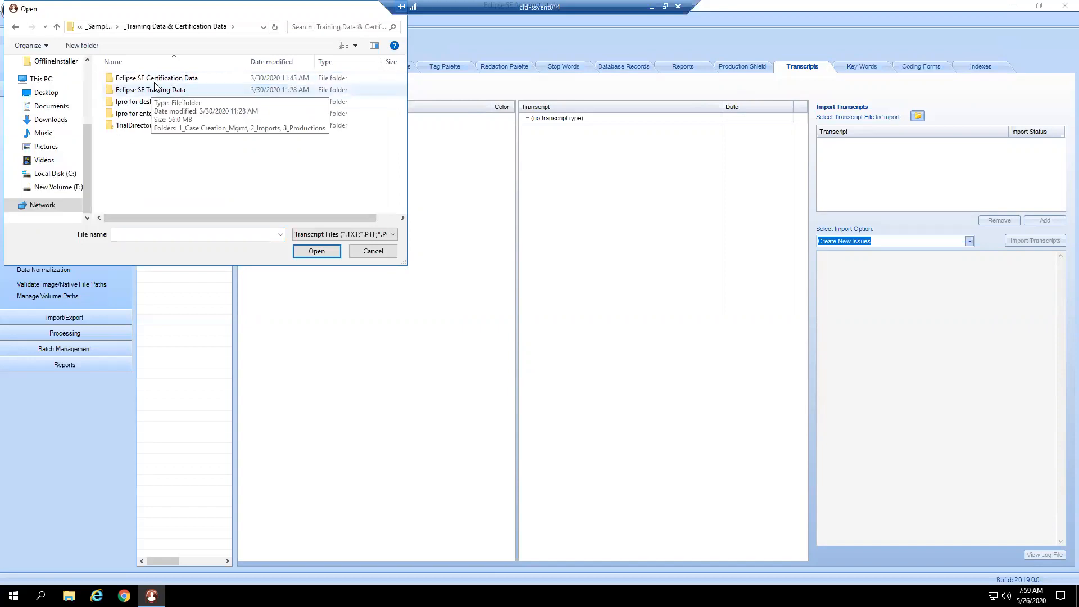
{"action": "double_click", "coordinate": [152, 90]}
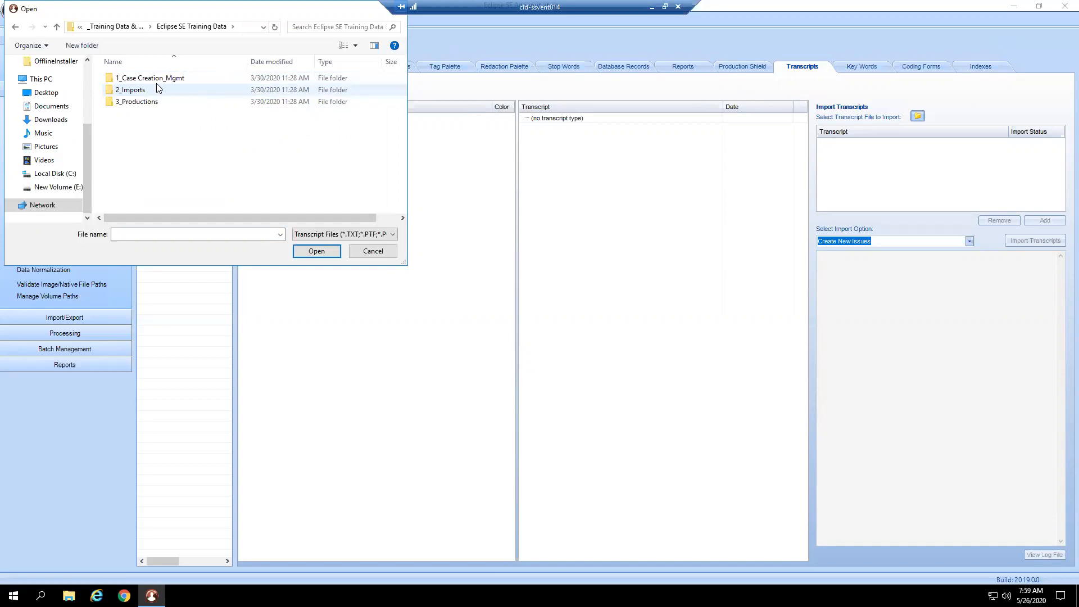
- Add the transcript file Gates, Bill - Volume I.ptf to the import list
{"action": "double_click", "coordinate": [152, 91]}
{"action": "double_click", "coordinate": [156, 78]}
{"action": "double_click", "coordinate": [156, 79]}
{"action": "left_click", "coordinate": [1046, 220]}
{"action": "left_click", "coordinate": [373, 252]}
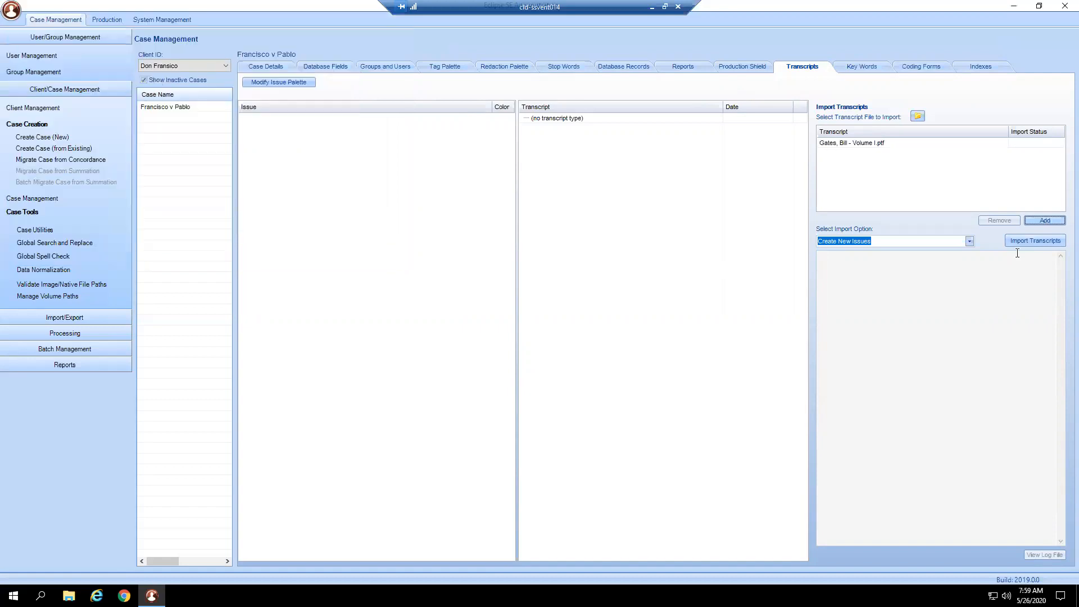
- Import the listed transcript with the Create New Issues option and check the issue palette without modifying it
{"action": "left_click", "coordinate": [1027, 244]}
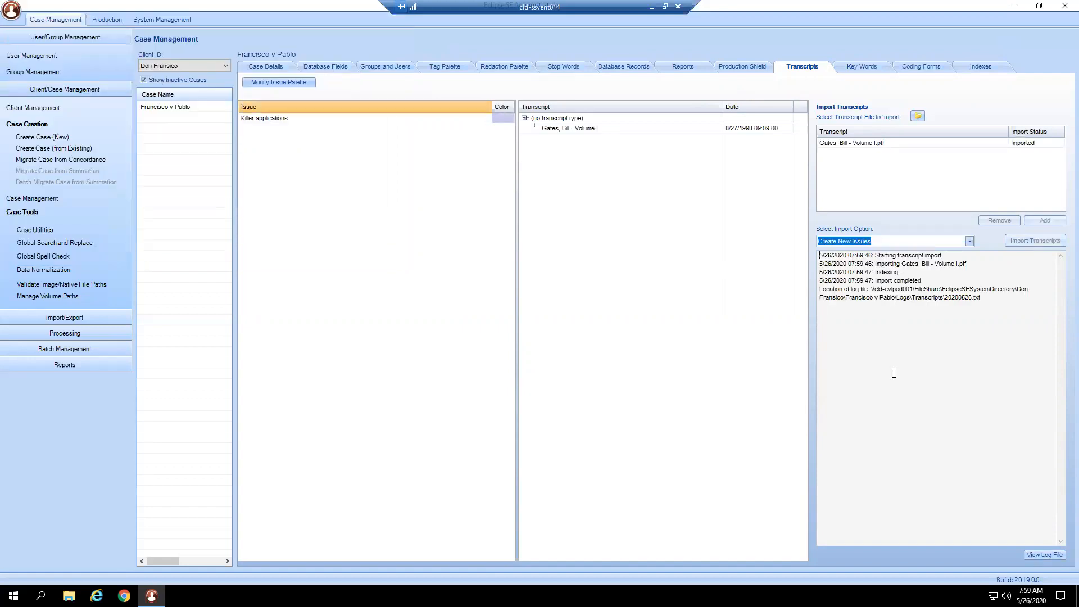
{"action": "left_click", "coordinate": [291, 84]}
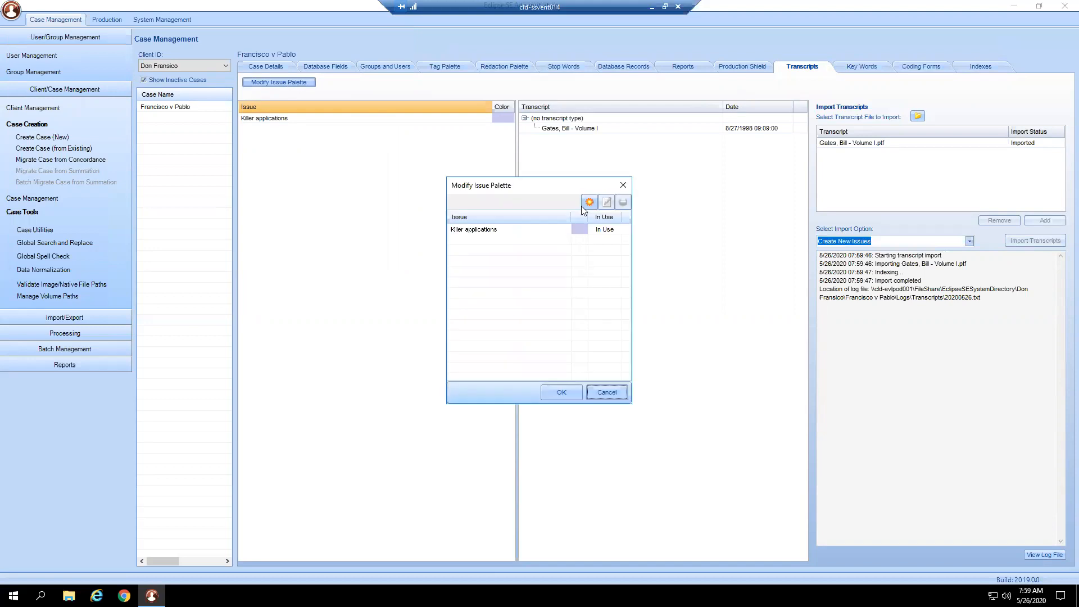
{"action": "left_click", "coordinate": [597, 395]}
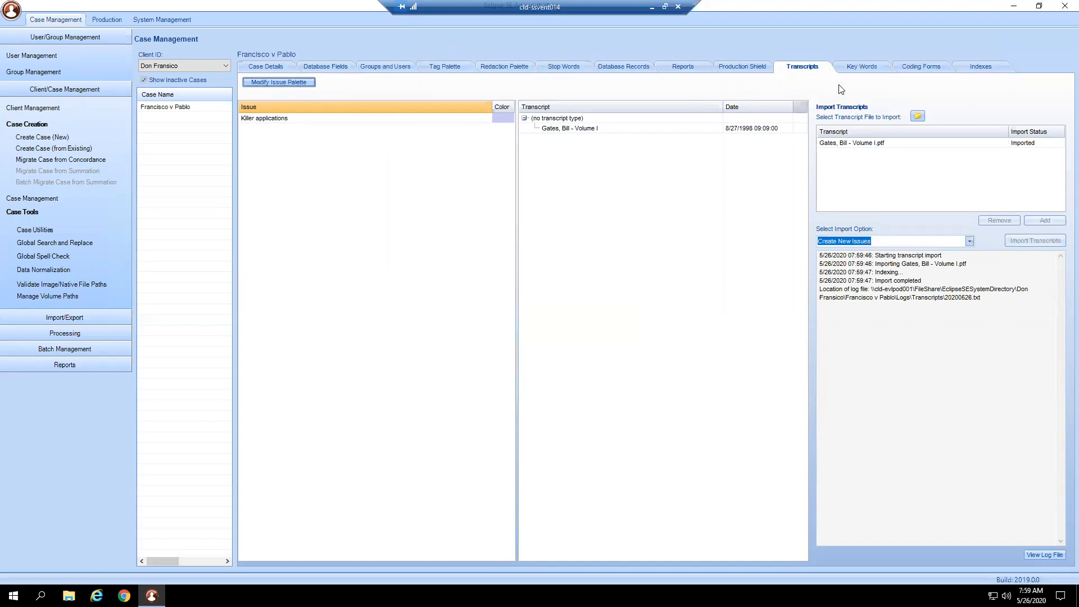
- Create a new key word term list for the case named Hot Key Terms
{"action": "left_click", "coordinate": [850, 69]}
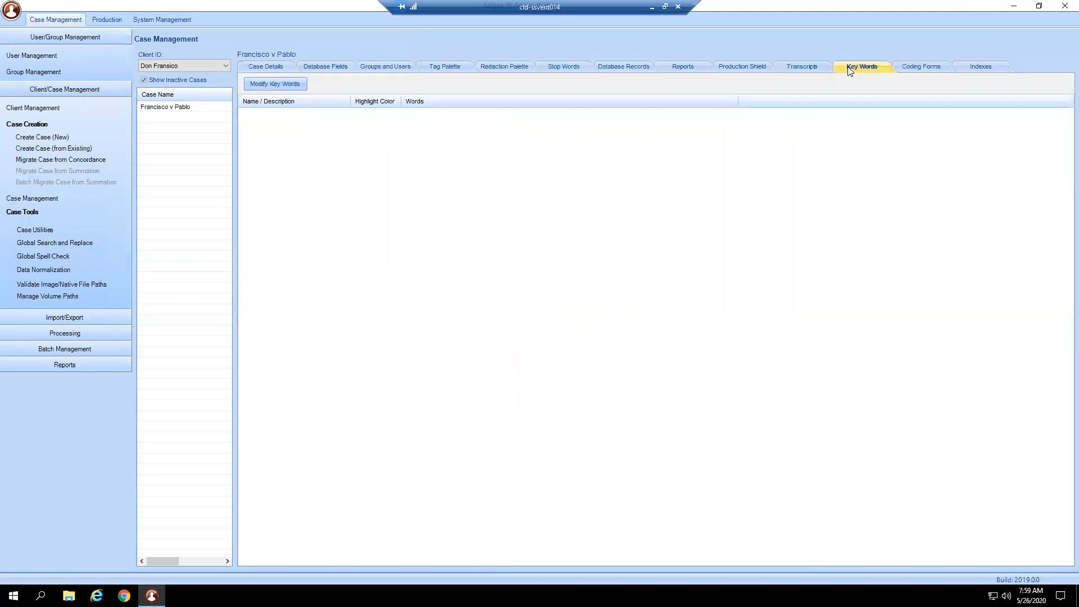
{"action": "left_click", "coordinate": [265, 83]}
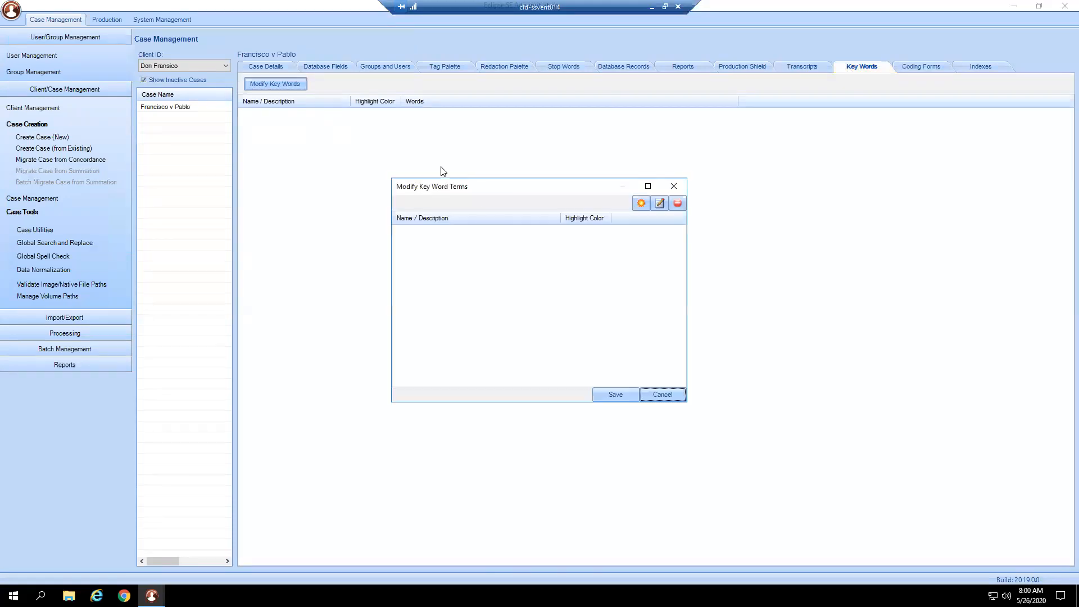
{"action": "left_click", "coordinate": [641, 204]}
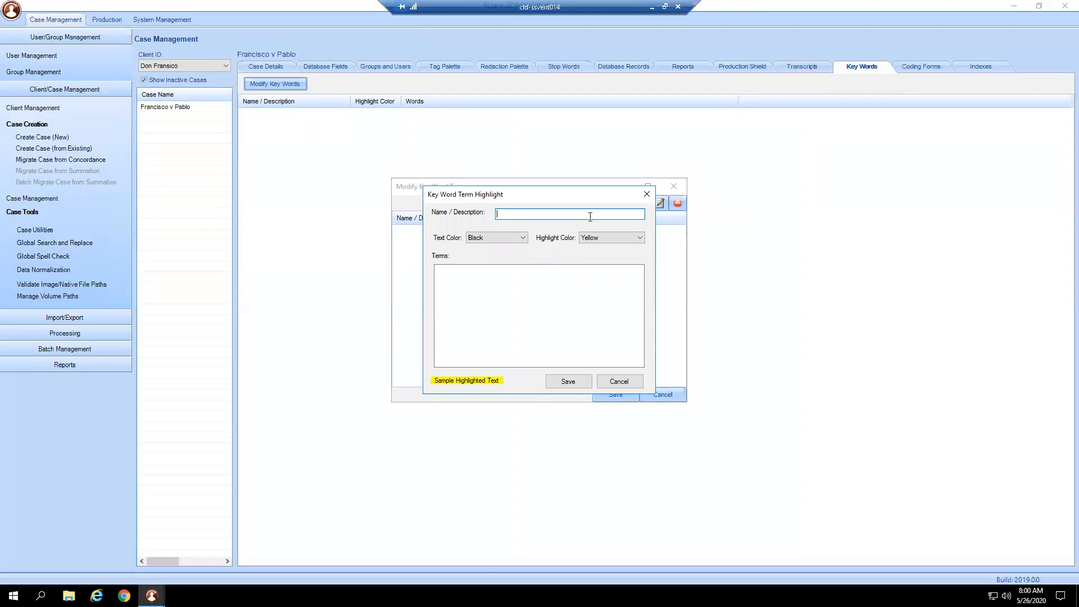
{"action": "type", "text": "Hot Key Terms"}
- Enter the terms Australia, Montego, Antigua, Travel, Airplane and Flight on separate lines in the key word list
{"action": "left_click", "coordinate": [570, 268]}
{"action": "type", "text": "a"}
{"action": "key", "text": "BackSpace"}
{"action": "type", "text": "Austrailia"}
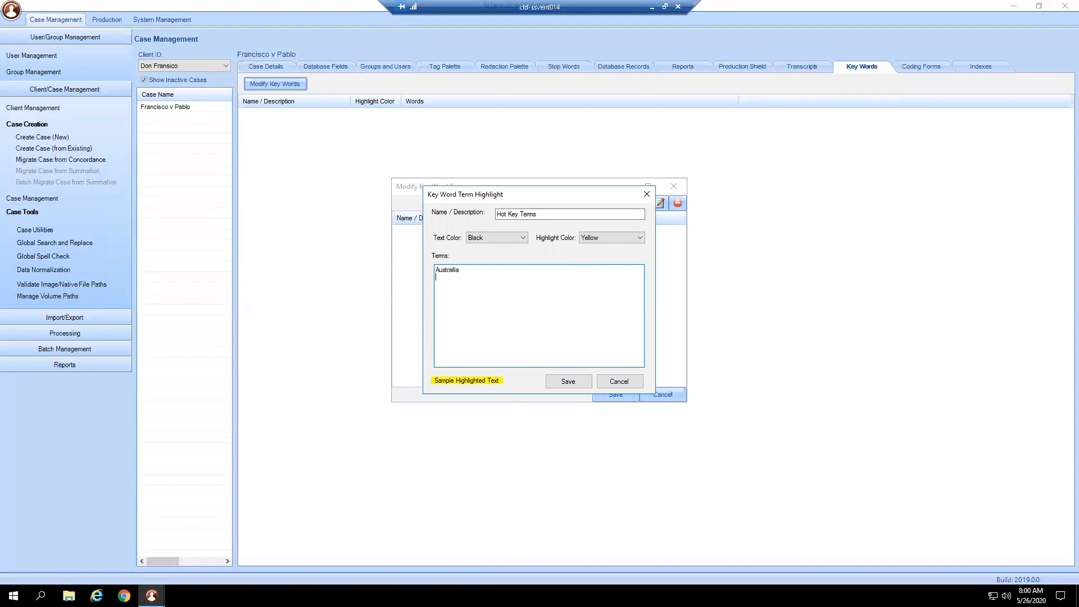
{"action": "type", "text": "MontegoAntiguguaTraveAirplaneFlgith"}
{"action": "key", "text": "BackSpace"}
{"action": "type", "text": "gh"}
{"action": "key", "text": "BackSpace"}
{"action": "key", "text": "BackSpace"}
{"action": "key", "text": "BackSpace"}
{"action": "type", "text": "igh"}
{"action": "left_click_drag", "start_coordinate": [451, 307], "coordinate": [424, 267]}
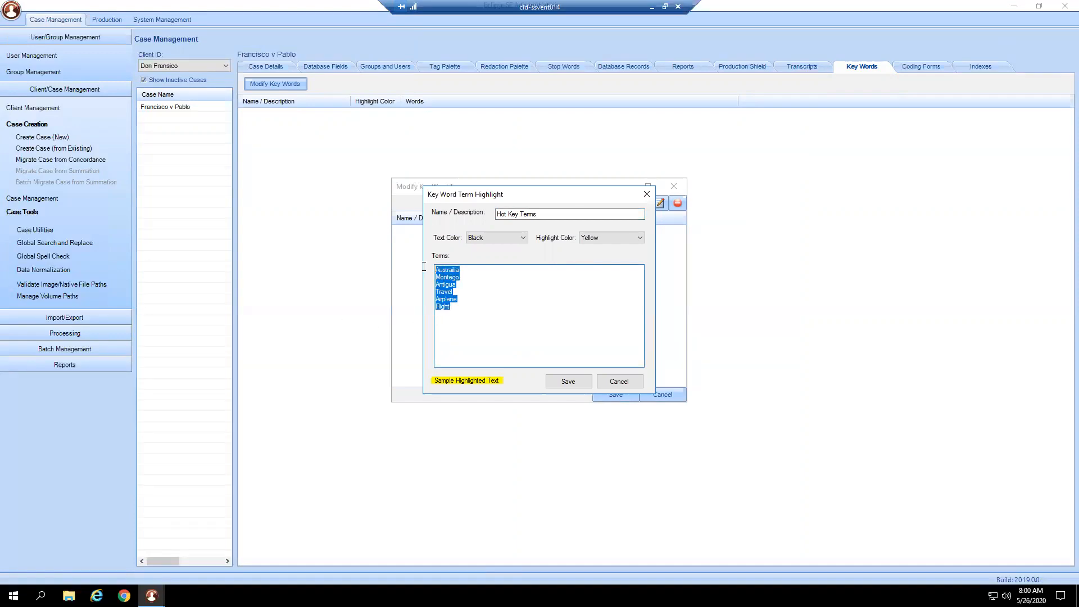
{"action": "left_click", "coordinate": [534, 316]}
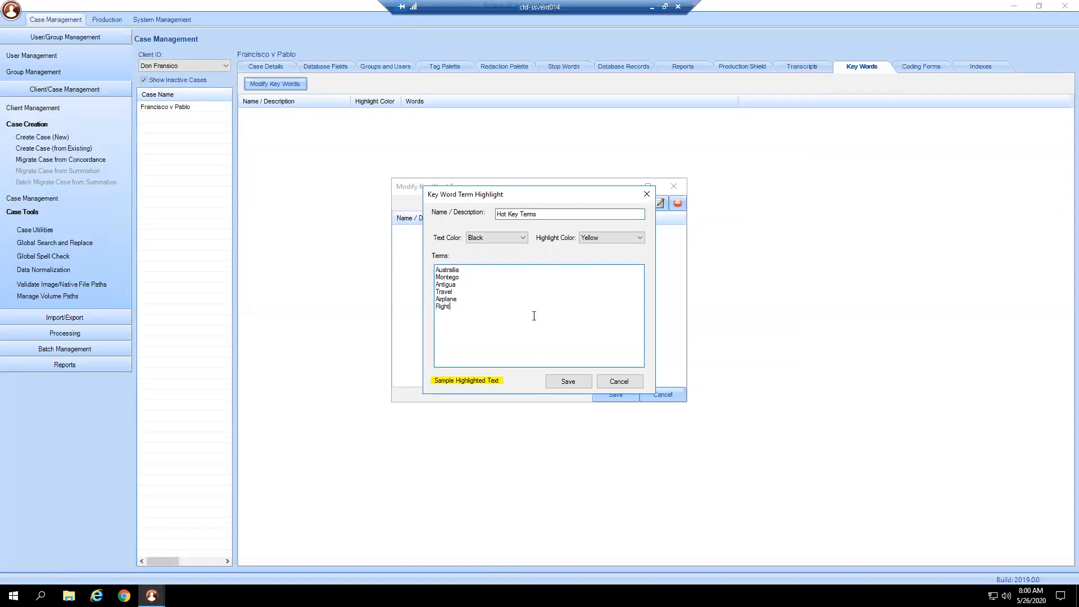
- Set the key word list's text color to Dark Green and its highlight color to Dark Cyan
{"action": "left_click", "coordinate": [524, 239]}
{"action": "left_click", "coordinate": [509, 263]}
{"action": "left_click", "coordinate": [638, 238]}
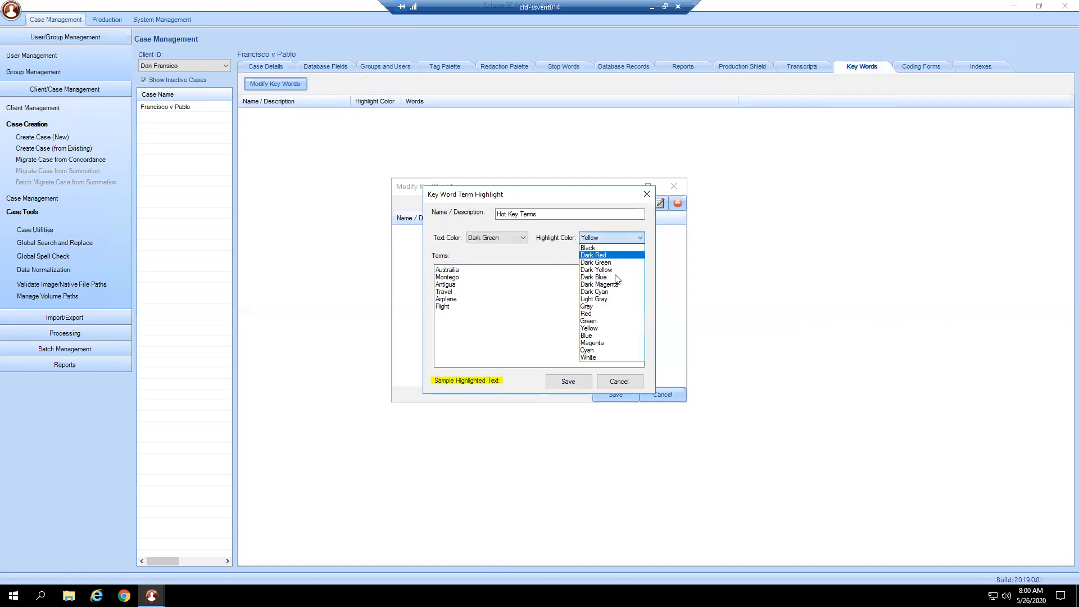
{"action": "left_click", "coordinate": [616, 285]}
{"action": "left_click", "coordinate": [524, 238]}
{"action": "left_click", "coordinate": [632, 238]}
{"action": "left_click", "coordinate": [632, 240]}
{"action": "left_click", "coordinate": [618, 292]}
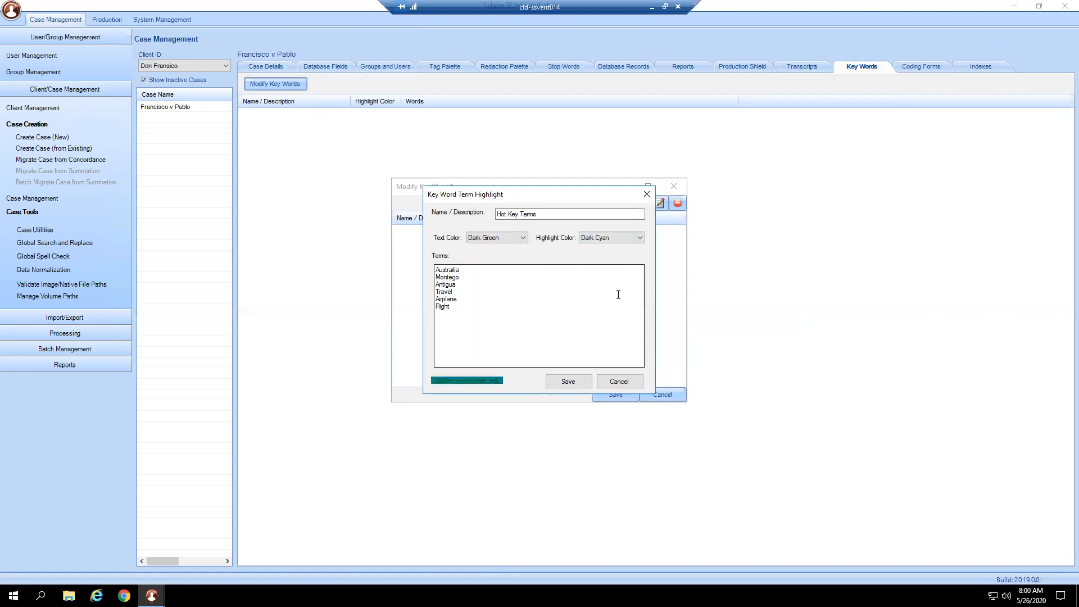
- Try Light Gray as the Hot Key Terms highlight color, settle on Magenta, and save the term list
{"action": "left_click", "coordinate": [639, 238]}
{"action": "left_click", "coordinate": [607, 301]}
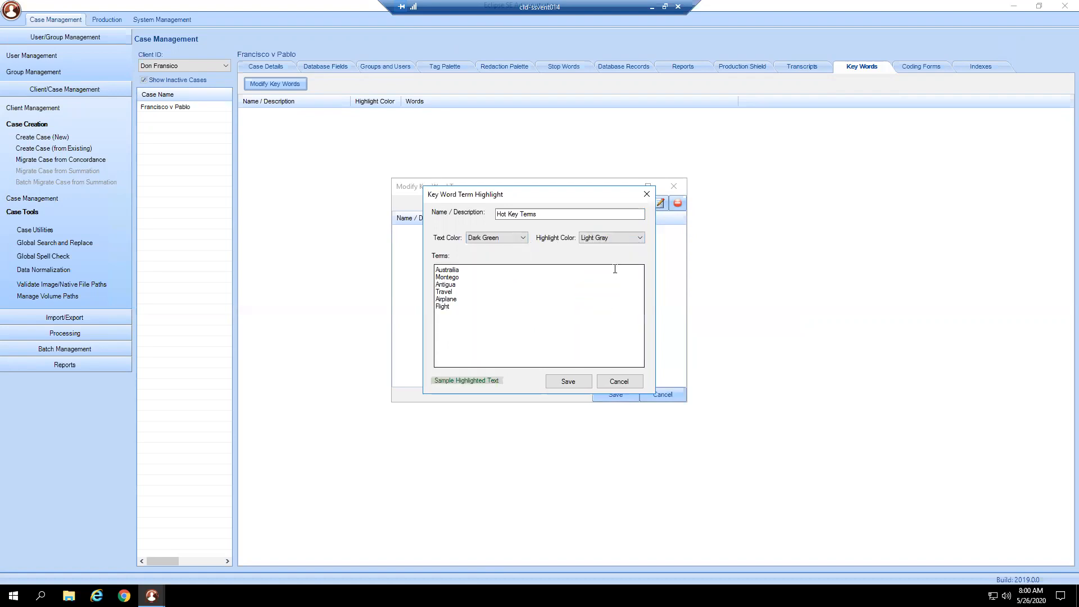
{"action": "left_click", "coordinate": [639, 238]}
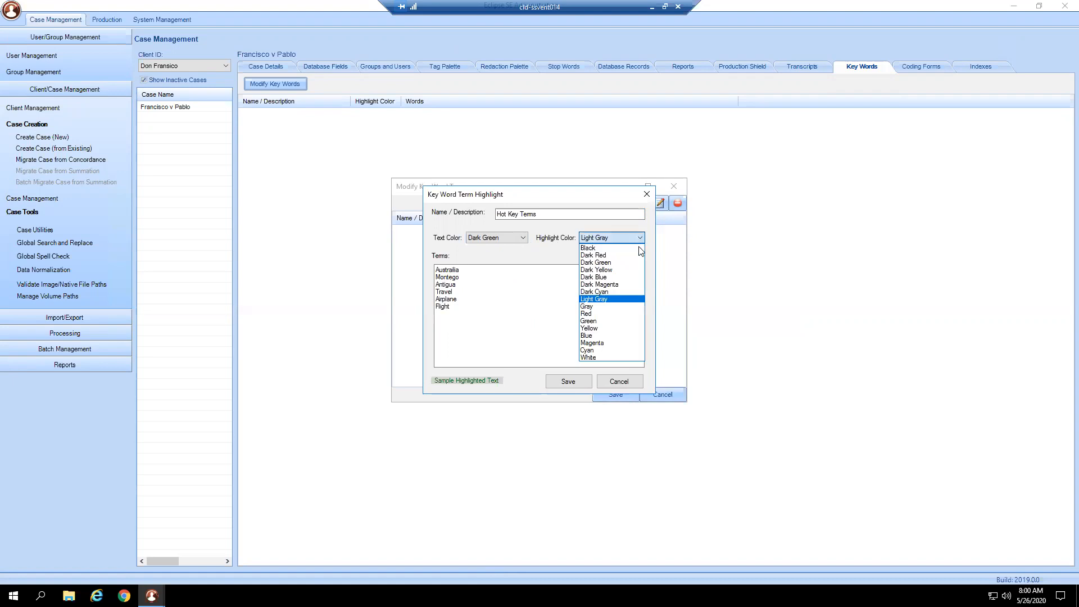
{"action": "left_click", "coordinate": [600, 343]}
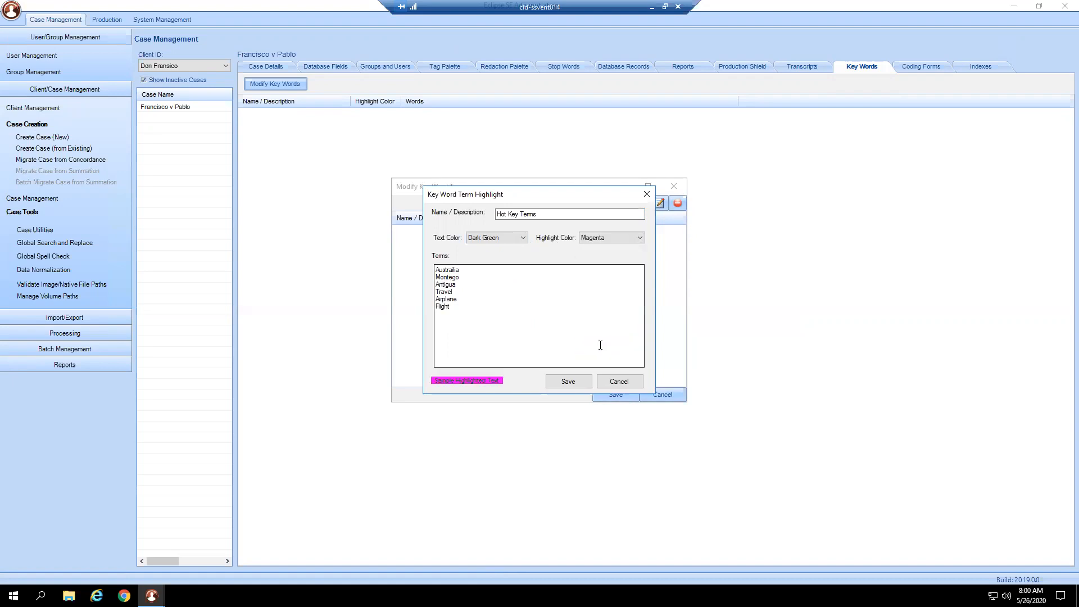
{"action": "left_click", "coordinate": [567, 382]}
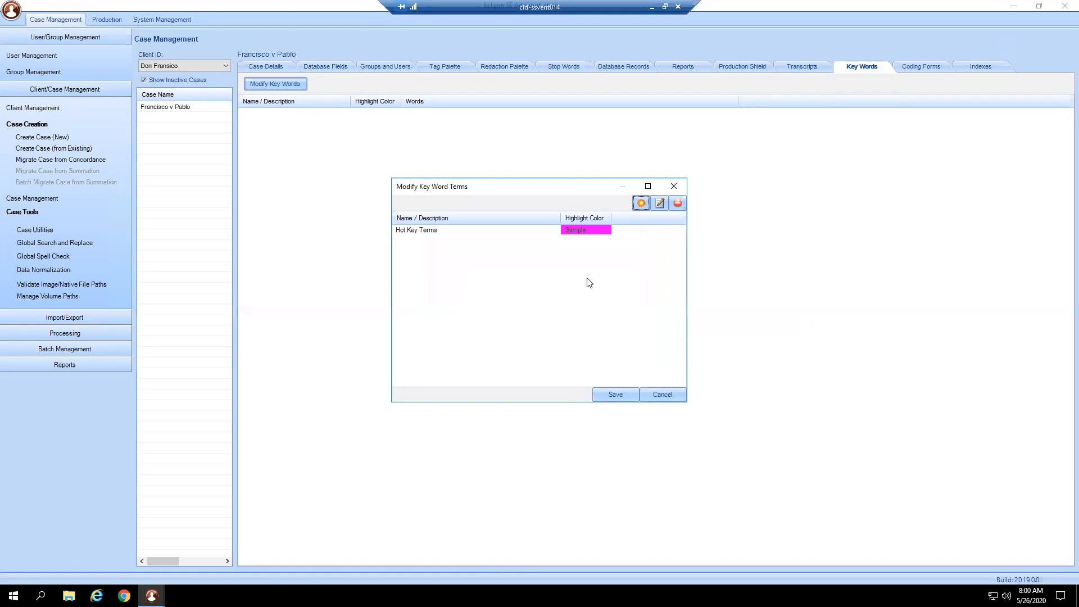
- Create a second key word term list named Priv Group
{"action": "left_click", "coordinate": [642, 203]}
{"action": "type", "text": "Priv"}
{"action": "key", "text": "BackSpace"}
{"action": "type", "text": "Group,"}
- Enter the five people's names as terms on separate lines in Priv Group, and save the list and the case's key words
{"action": "left_click", "coordinate": [550, 296]}
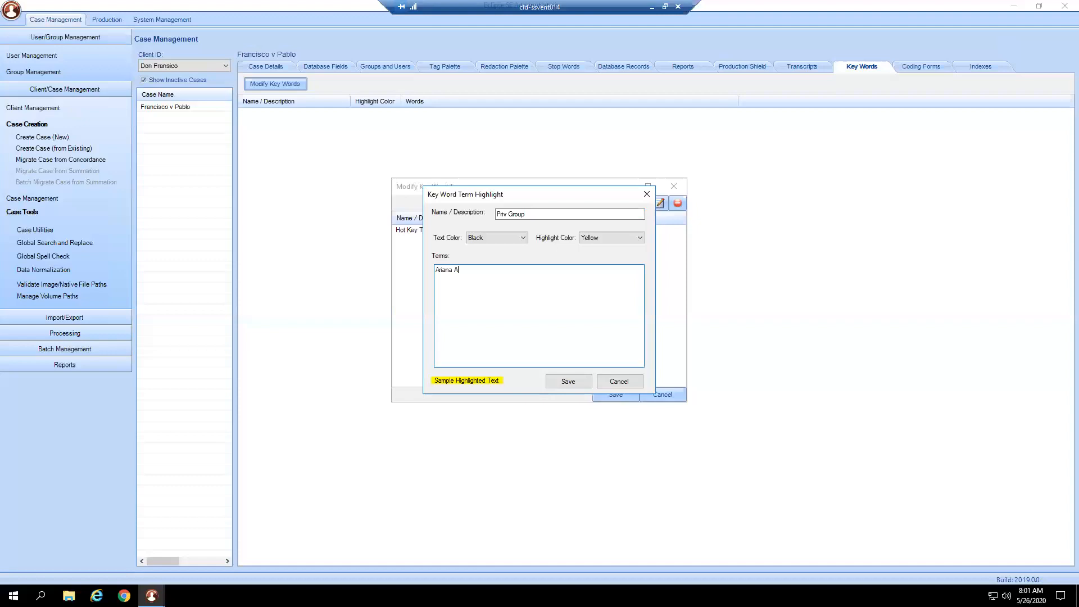
{"action": "type", "text": "Shauna"}
{"action": "left_click", "coordinate": [575, 380]}
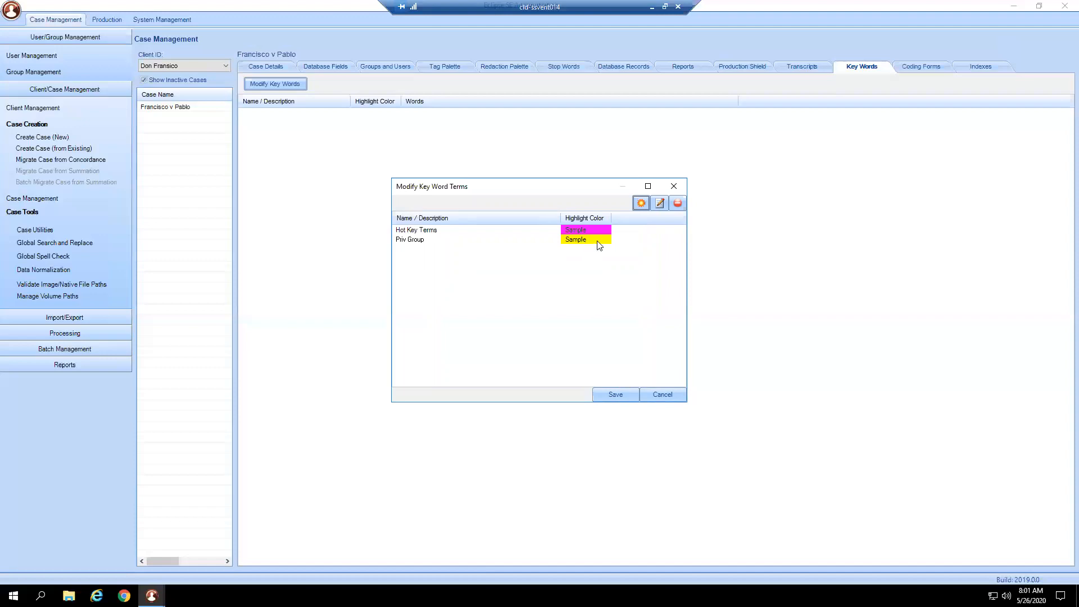
{"action": "left_click", "coordinate": [614, 395]}
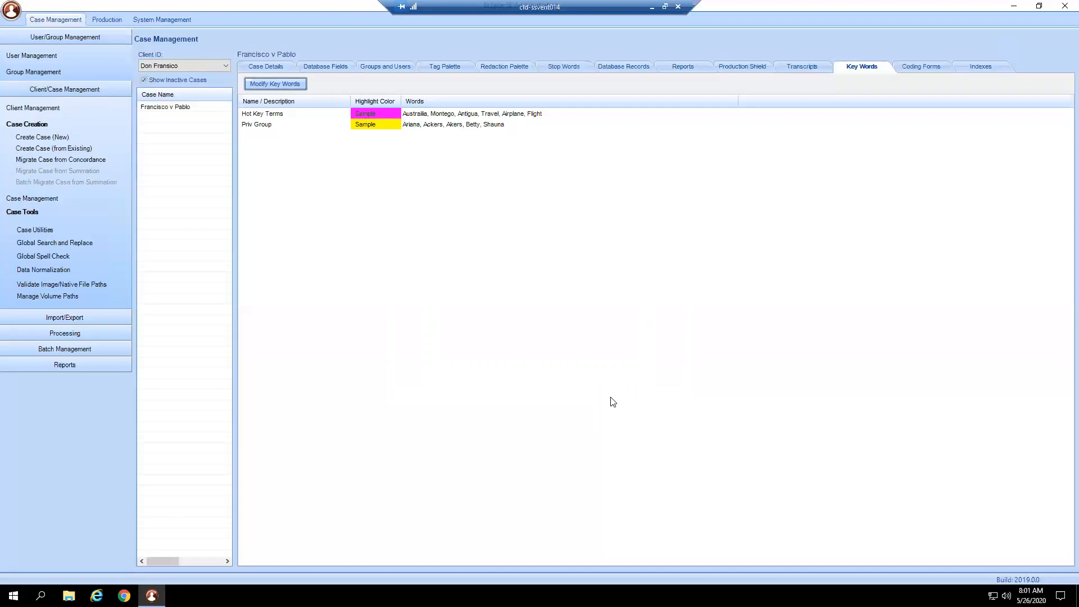
- Start a new coding form for the case and add the fields begdoc, custodian and creation date/time
{"action": "left_click", "coordinate": [921, 74]}
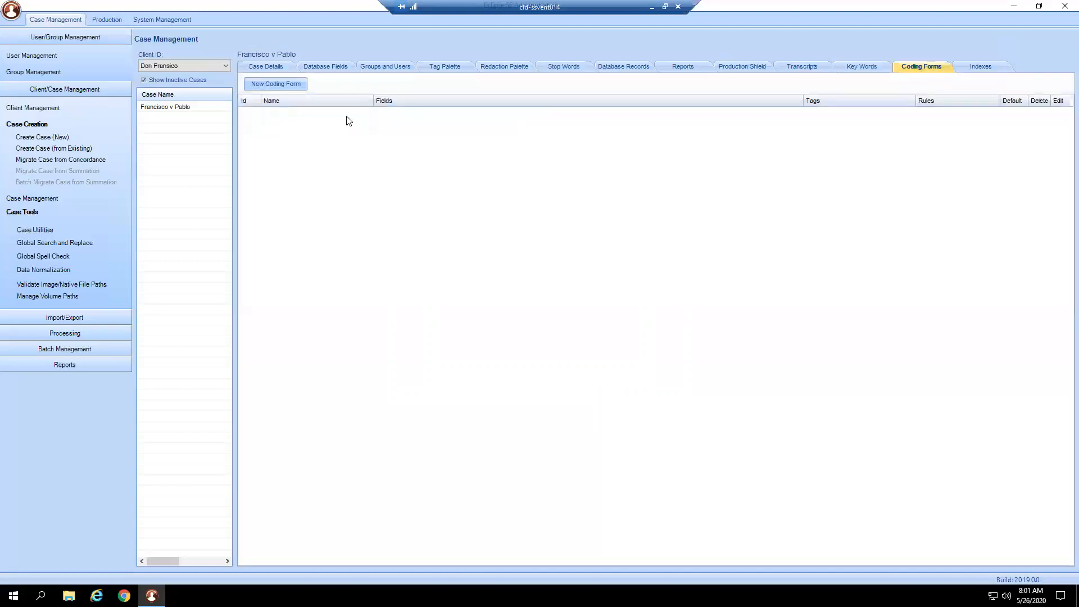
{"action": "left_click", "coordinate": [276, 85]}
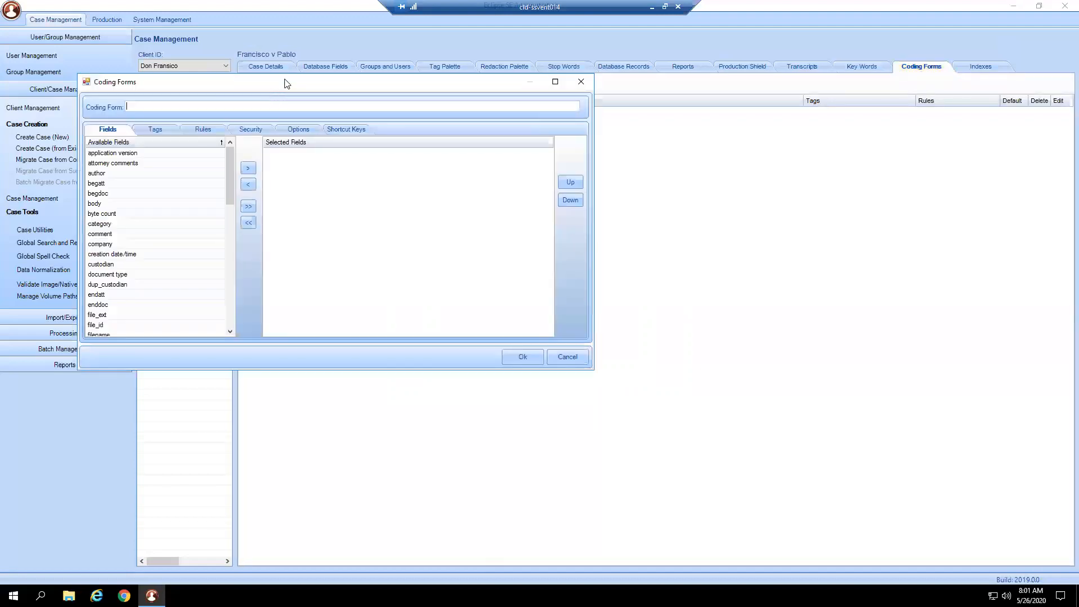
{"action": "left_click_drag", "start_coordinate": [291, 89], "coordinate": [457, 123]}
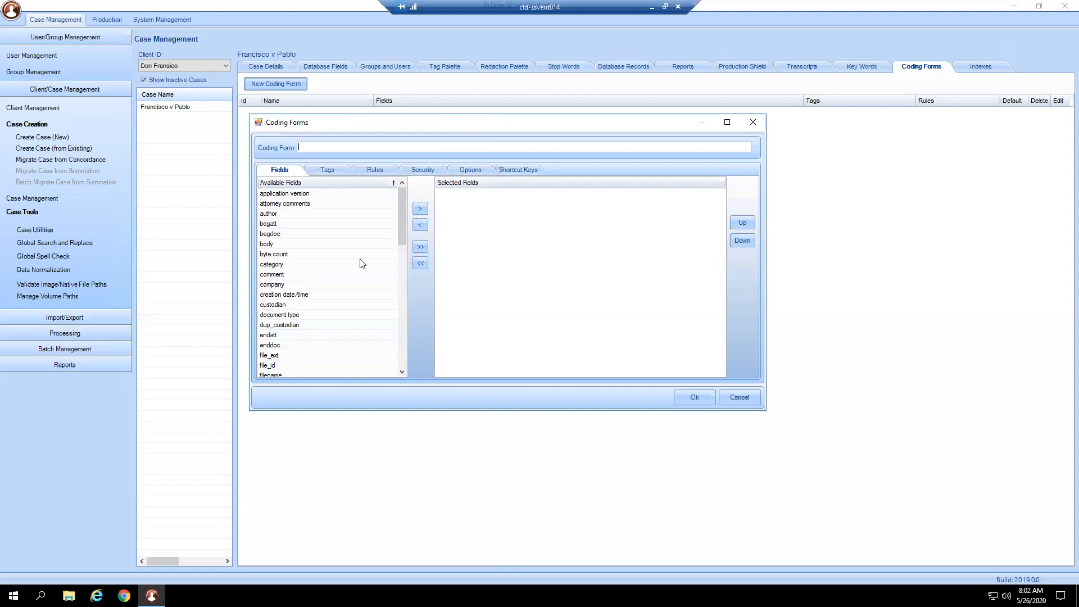
{"action": "left_click", "coordinate": [304, 235]}
{"action": "left_click", "coordinate": [420, 208]}
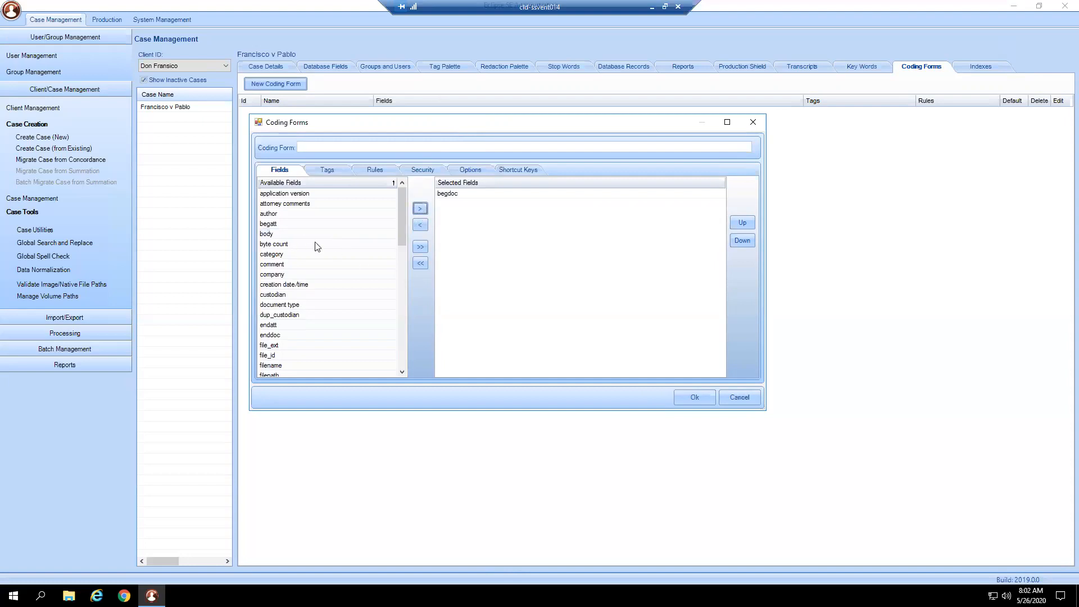
{"action": "left_click", "coordinate": [287, 294]}
{"action": "left_click", "coordinate": [420, 209]}
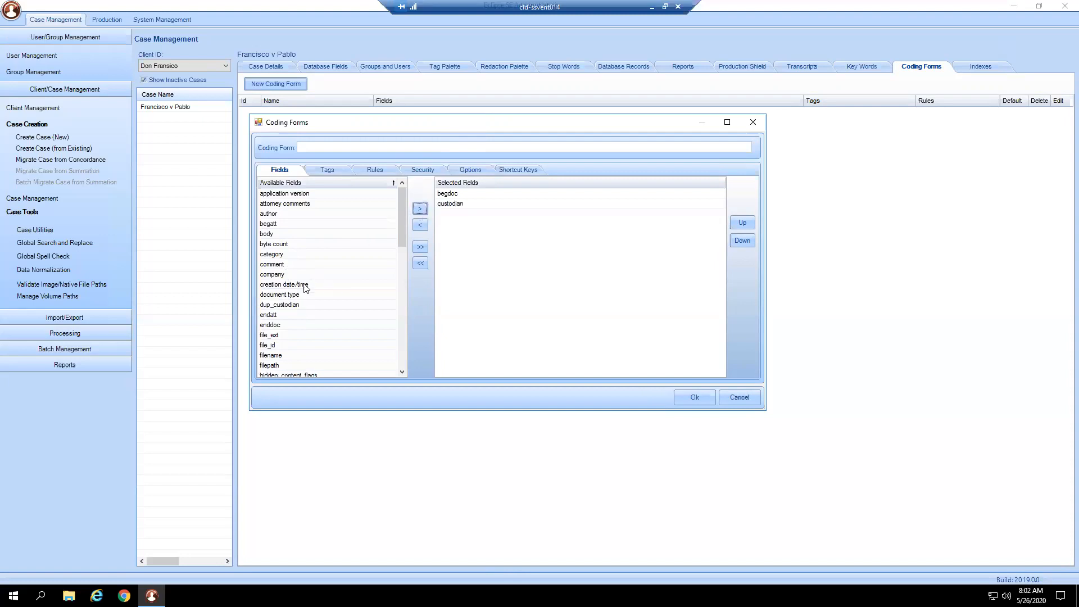
{"action": "left_click", "coordinate": [420, 211]}
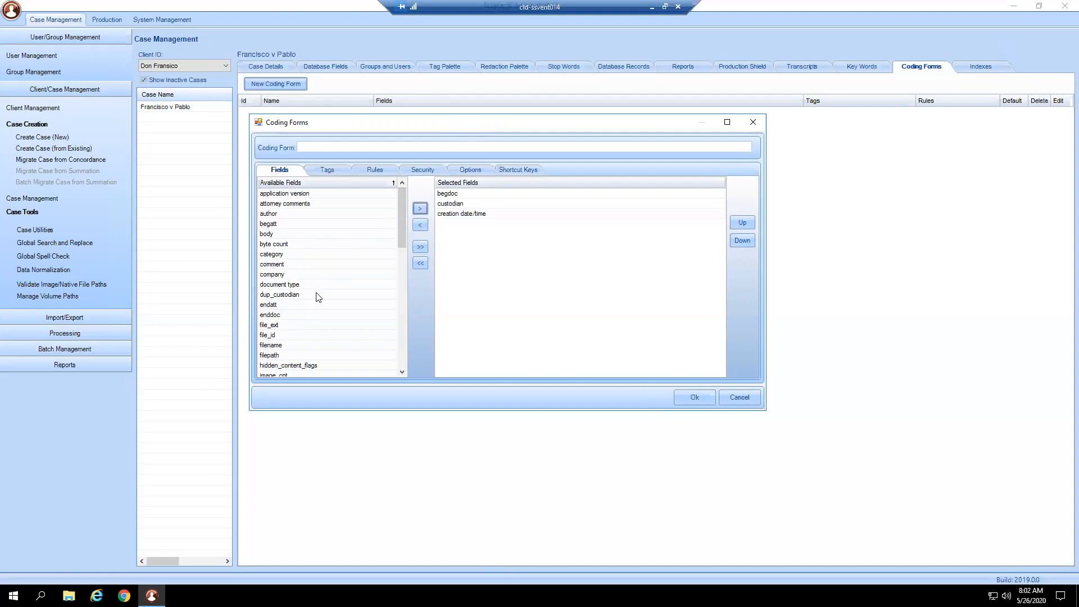
- Add the mail bcc and mail cc fields to the coding form's selected fields
{"action": "scroll", "coordinate": [288, 342], "scroll_direction": "down", "scroll_amount": 1}
{"action": "scroll", "coordinate": [292, 330], "scroll_direction": "down", "scroll_amount": 3}
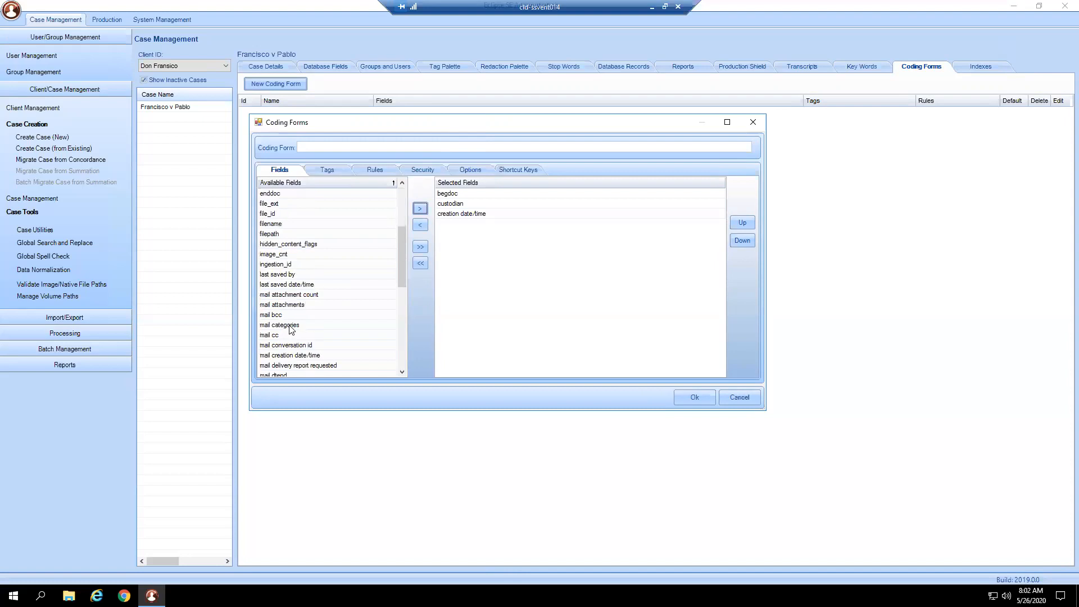
{"action": "scroll", "coordinate": [291, 330], "scroll_direction": "down", "scroll_amount": 2}
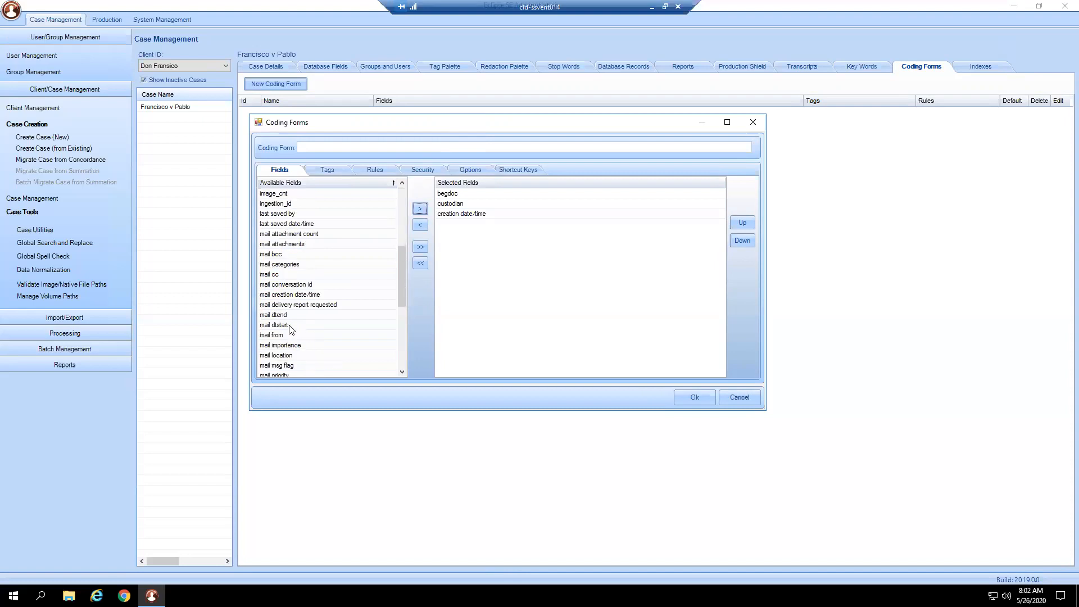
{"action": "left_click", "coordinate": [289, 256]}
{"action": "left_click", "coordinate": [420, 209]}
{"action": "left_click", "coordinate": [303, 263]}
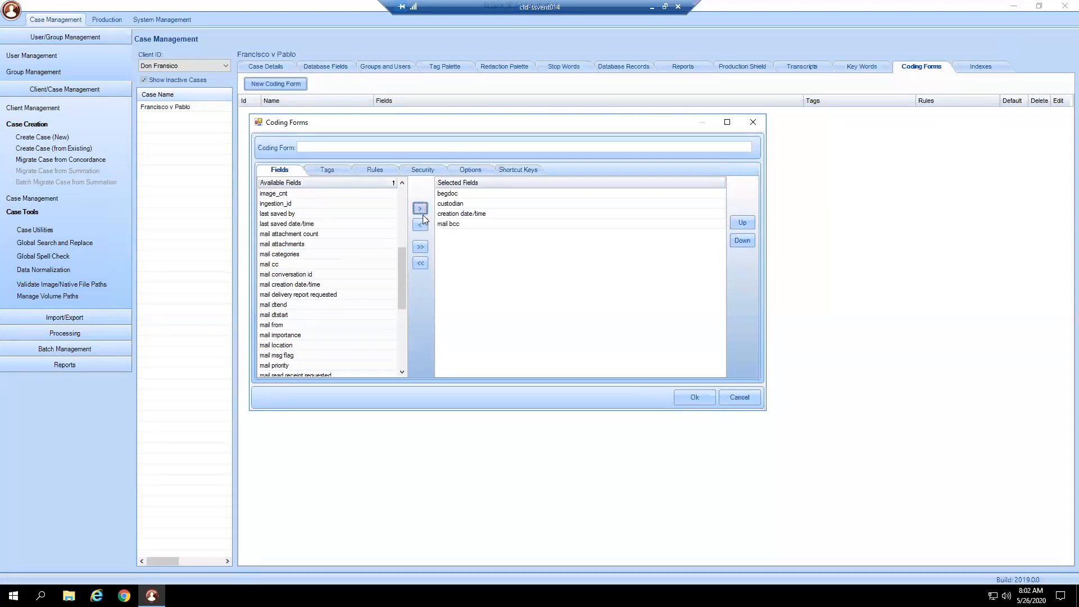
{"action": "left_click", "coordinate": [420, 209]}
- Add the mail from and mail to fields to the coding form's selected fields
{"action": "scroll", "coordinate": [285, 329], "scroll_direction": "down", "scroll_amount": 1}
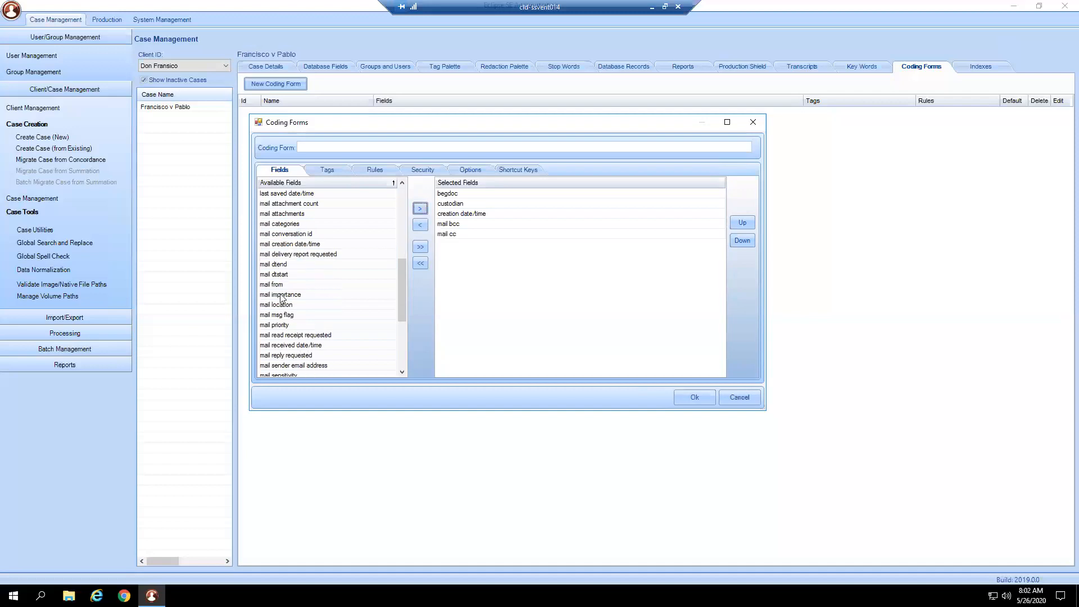
{"action": "left_click", "coordinate": [303, 285]}
{"action": "left_click", "coordinate": [420, 209]}
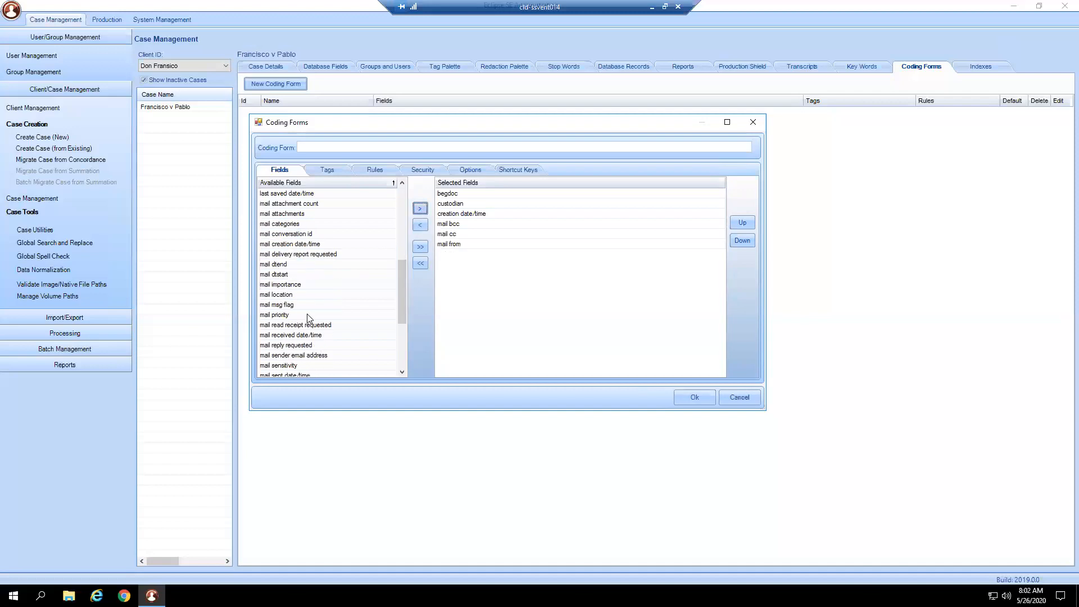
{"action": "scroll", "coordinate": [312, 318], "scroll_direction": "down", "scroll_amount": 3}
{"action": "left_click", "coordinate": [278, 294]}
{"action": "left_click", "coordinate": [420, 210]}
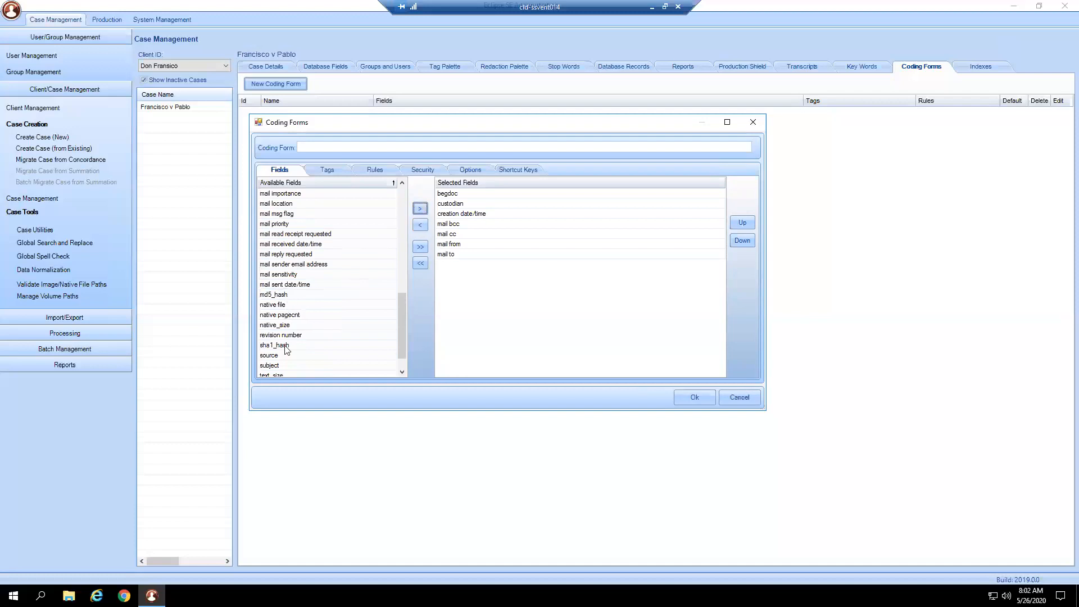
- Add the subject and utc date/time fields to the coding form's selected fields
{"action": "scroll", "coordinate": [287, 350], "scroll_direction": "down", "scroll_amount": 1}
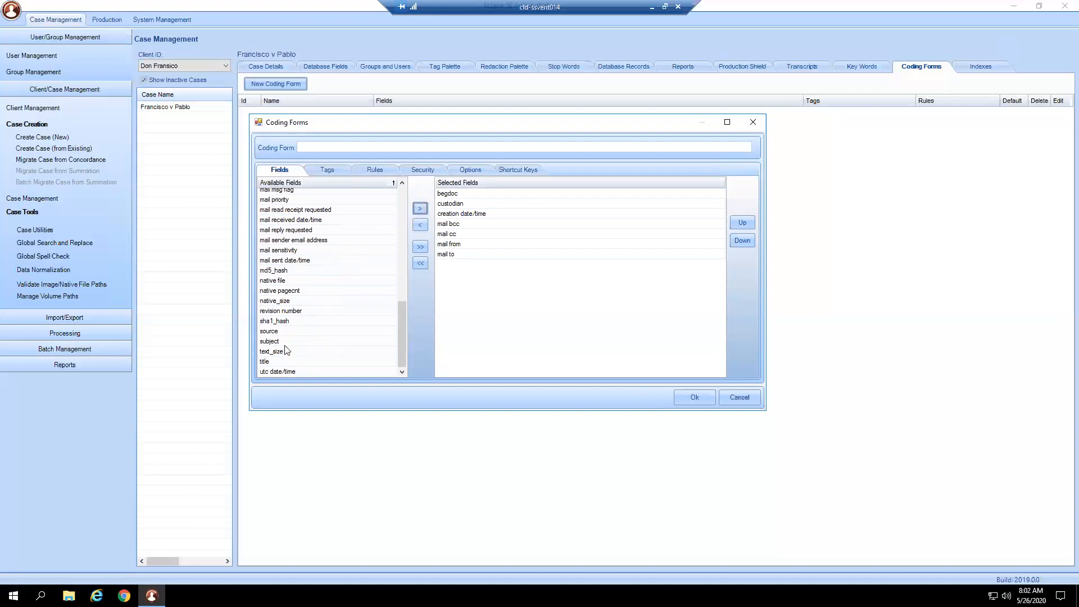
{"action": "left_click", "coordinate": [302, 341]}
{"action": "left_click", "coordinate": [420, 209]}
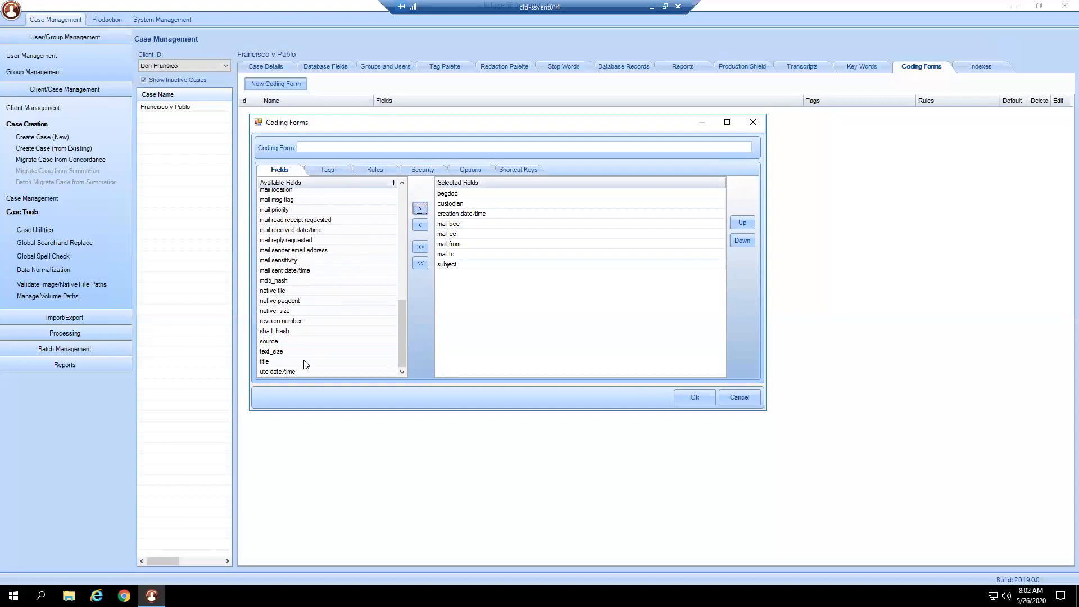
{"action": "left_click", "coordinate": [298, 370]}
{"action": "left_click", "coordinate": [420, 209]}
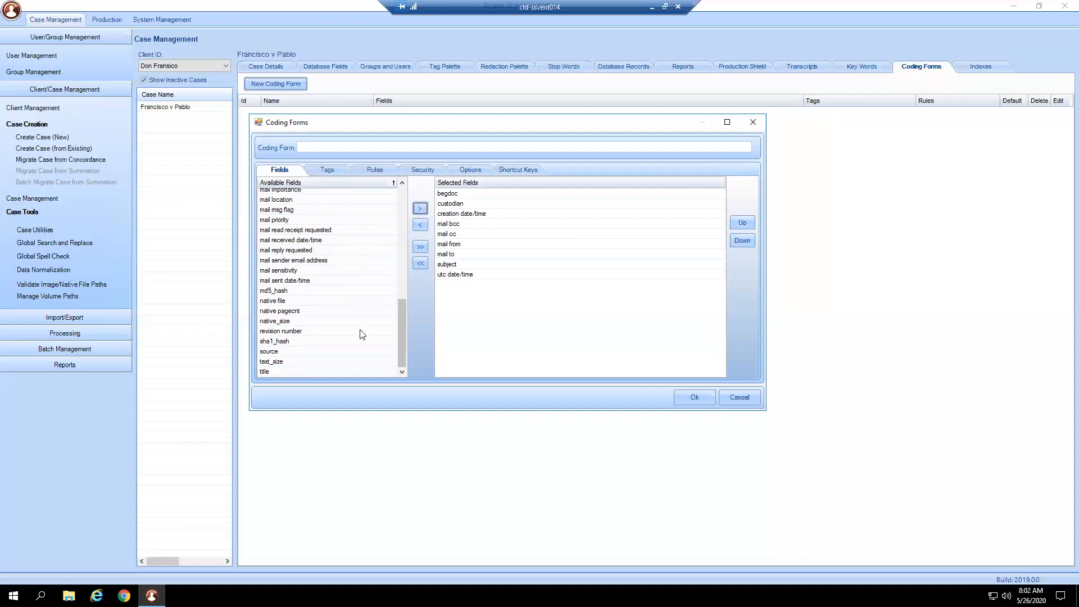
- Add the mail received date/time and attorney comments fields to the coding form's selected fields
{"action": "scroll", "coordinate": [363, 335], "scroll_direction": "up", "scroll_amount": 4}
{"action": "scroll", "coordinate": [362, 334], "scroll_direction": "down", "scroll_amount": 1}
{"action": "left_click", "coordinate": [316, 332]}
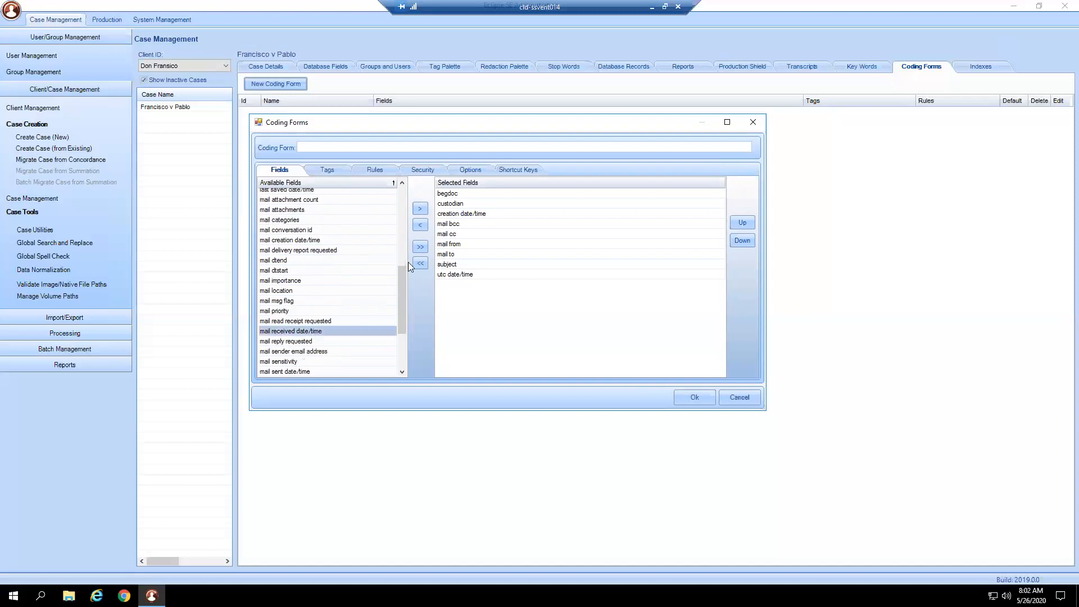
{"action": "left_click", "coordinate": [420, 209]}
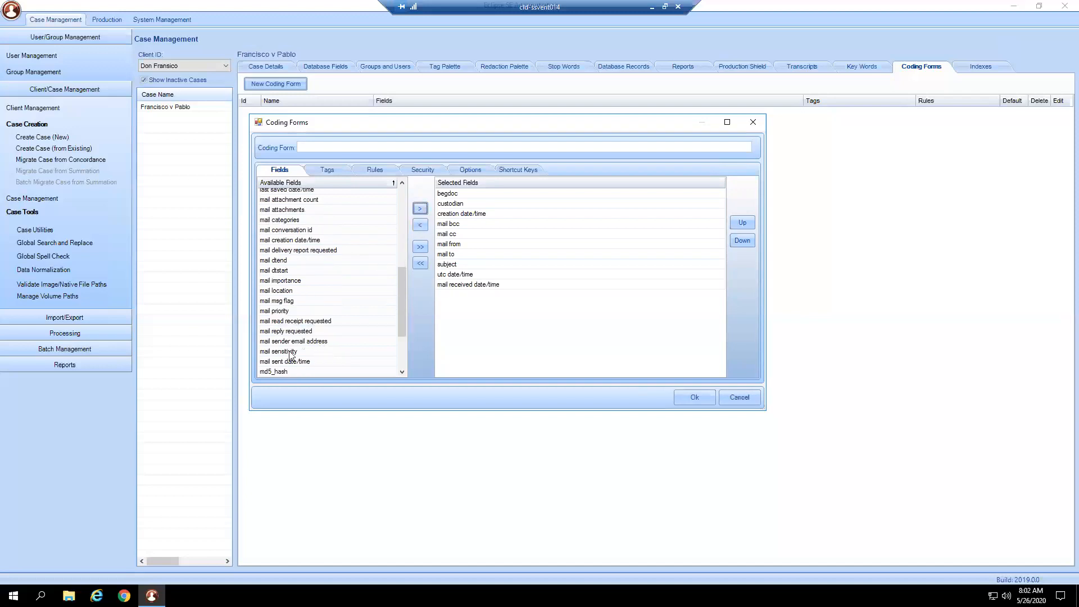
{"action": "scroll", "coordinate": [329, 355], "scroll_direction": "up", "scroll_amount": 2}
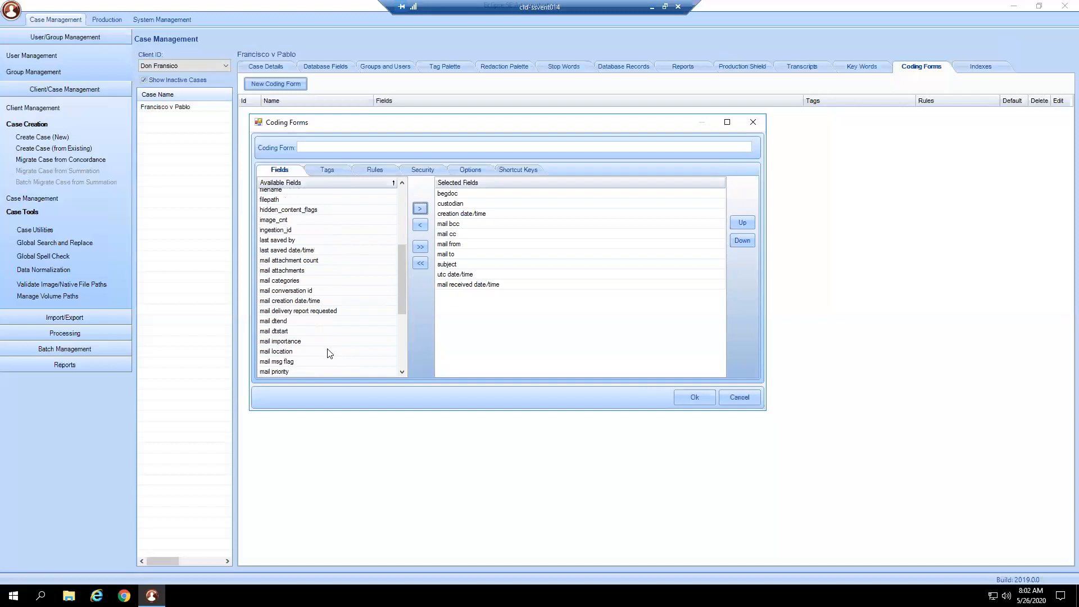
{"action": "scroll", "coordinate": [329, 353], "scroll_direction": "up", "scroll_amount": 5}
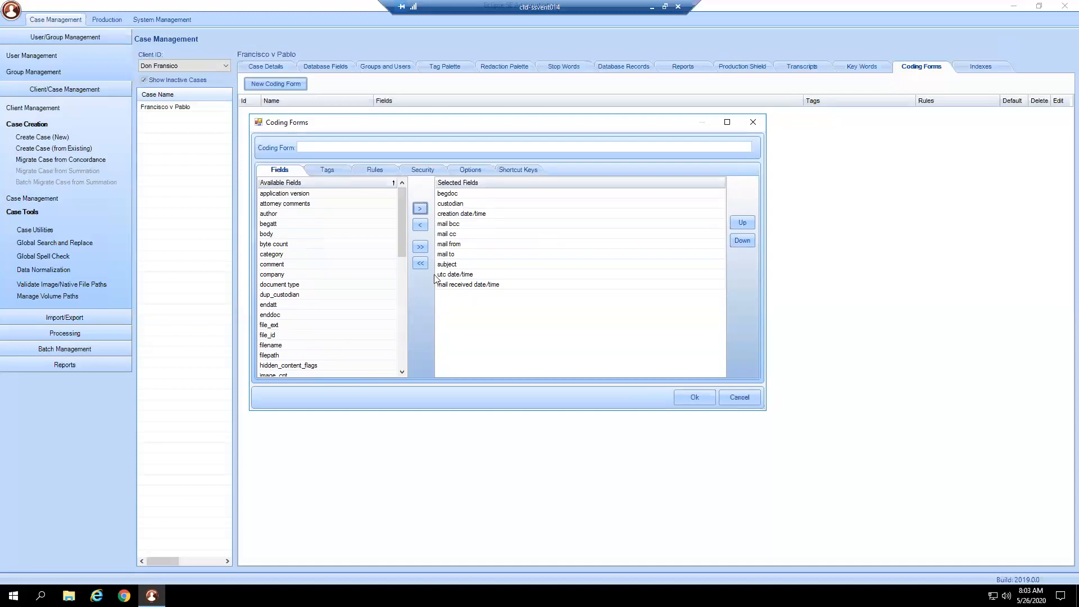
{"action": "left_click", "coordinate": [290, 204]}
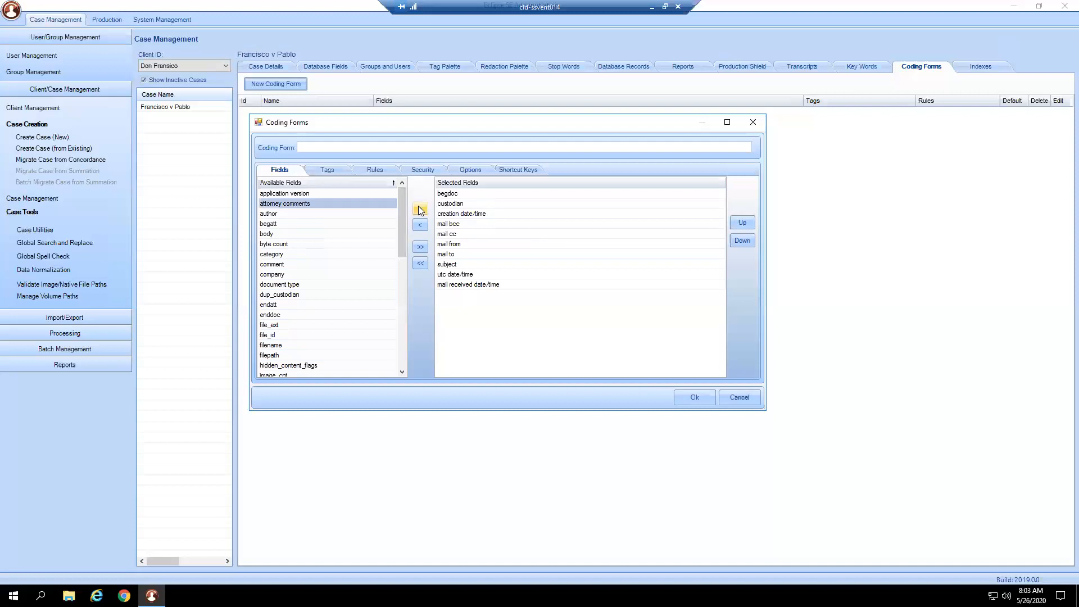
{"action": "left_click", "coordinate": [420, 208]}
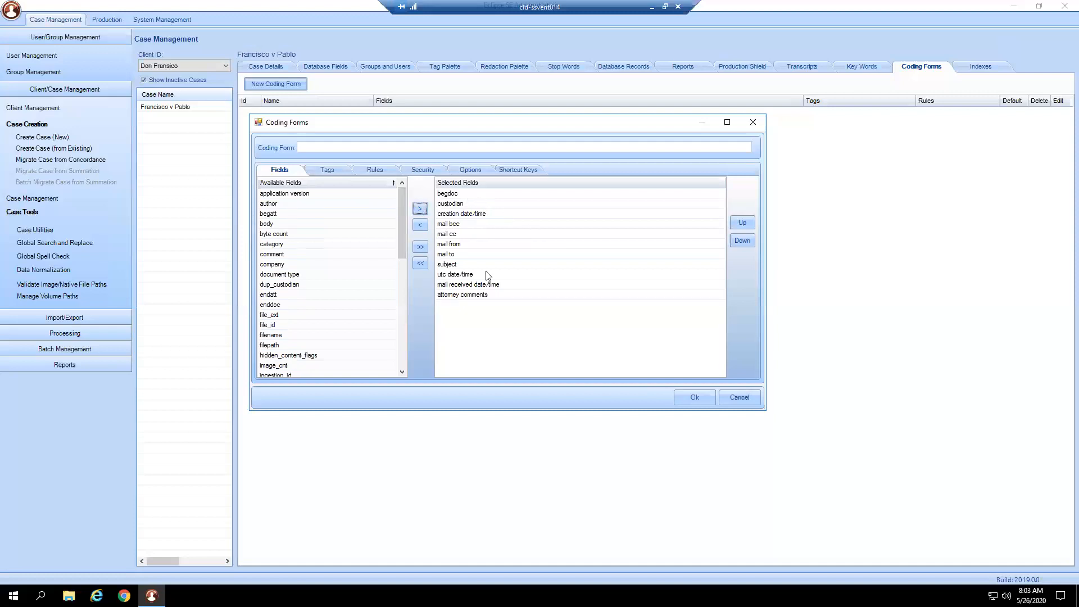
- Move mail received date/time up the selected fields so it sits directly below creation date/time
{"action": "left_click", "coordinate": [502, 293]}
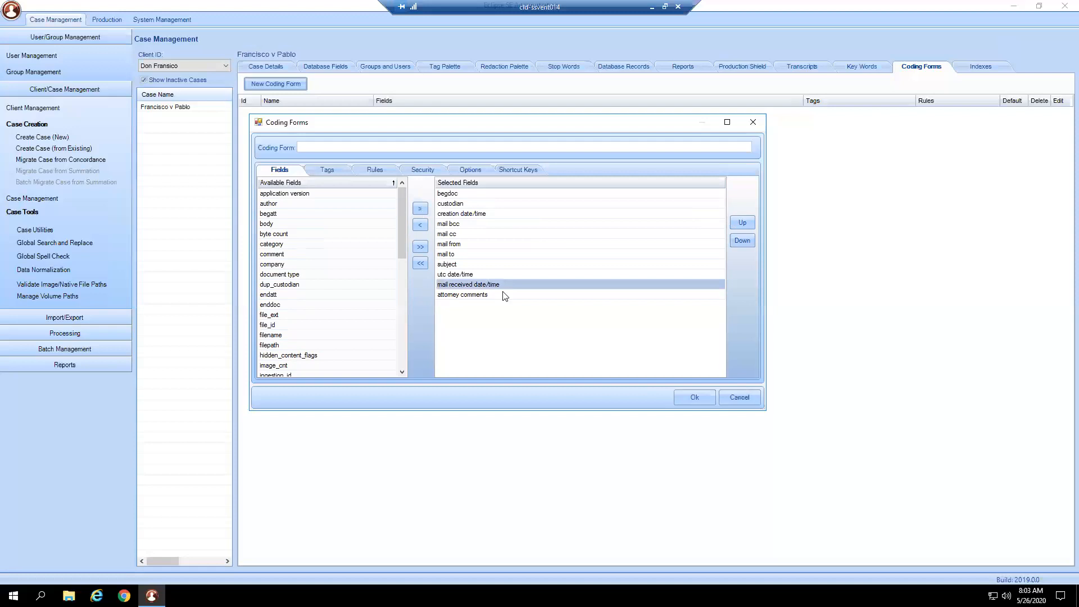
{"action": "left_click", "coordinate": [502, 285]}
{"action": "left_click", "coordinate": [743, 223]}
{"action": "left_click", "coordinate": [743, 223]}
{"action": "left_click", "coordinate": [743, 223]}
{"action": "left_click", "coordinate": [743, 223]}
{"action": "left_click", "coordinate": [748, 224]}
{"action": "left_click", "coordinate": [747, 224]}
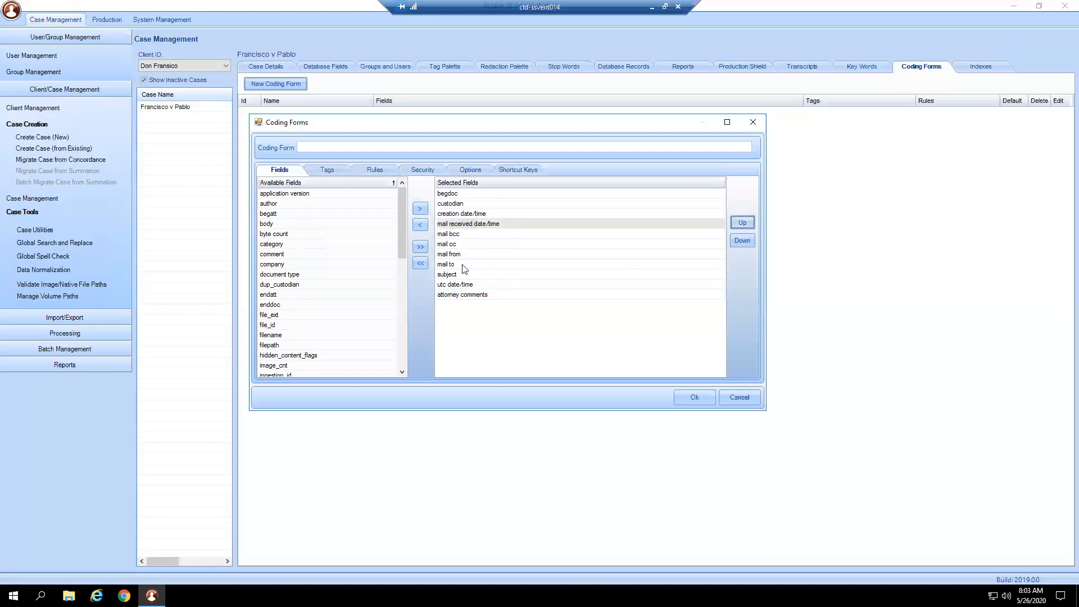
- Reorder the mail fields below mail received date/time as mail to, mail from, mail cc and mail bcc
{"action": "left_click", "coordinate": [481, 265]}
{"action": "left_click", "coordinate": [743, 223]}
{"action": "left_click", "coordinate": [743, 223]}
{"action": "left_click", "coordinate": [743, 222]}
{"action": "left_click", "coordinate": [476, 265]}
{"action": "left_click", "coordinate": [736, 224]}
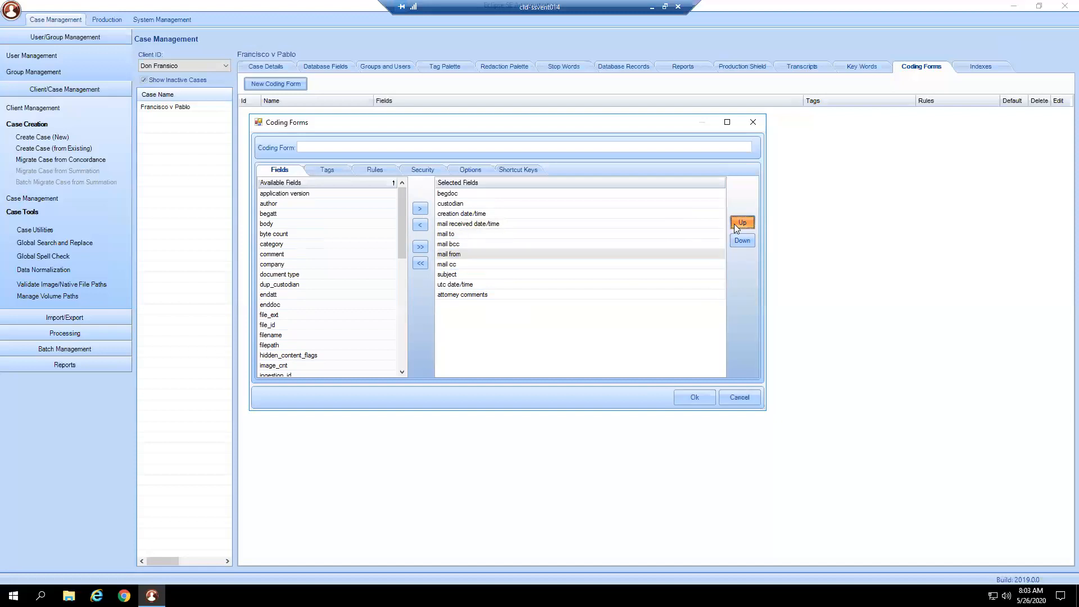
{"action": "left_click", "coordinate": [737, 223]}
{"action": "left_click", "coordinate": [555, 274]}
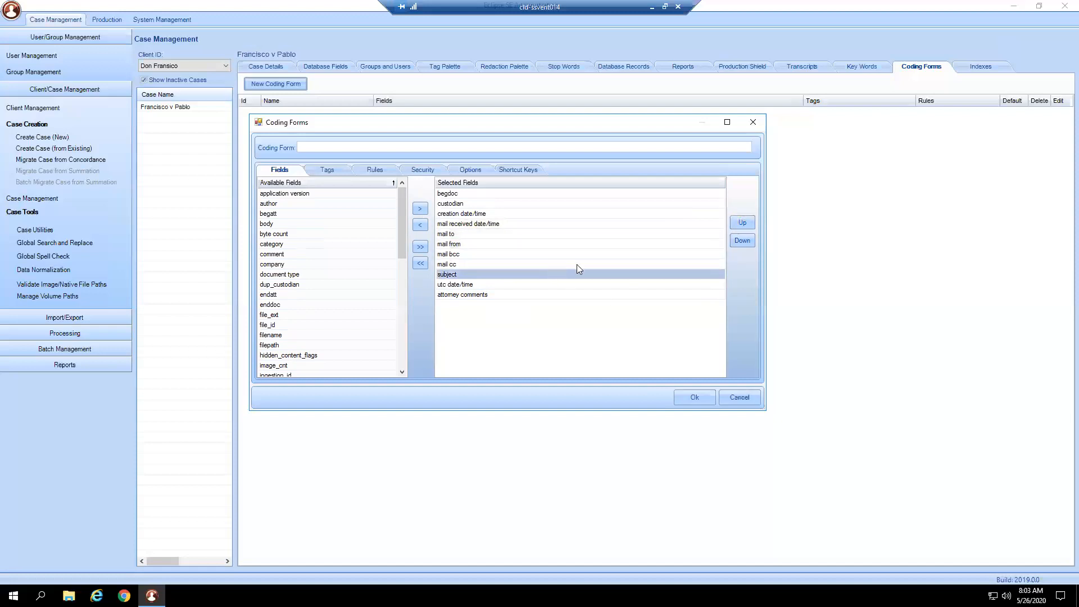
{"action": "left_click", "coordinate": [510, 266]}
{"action": "left_click", "coordinate": [737, 222]}
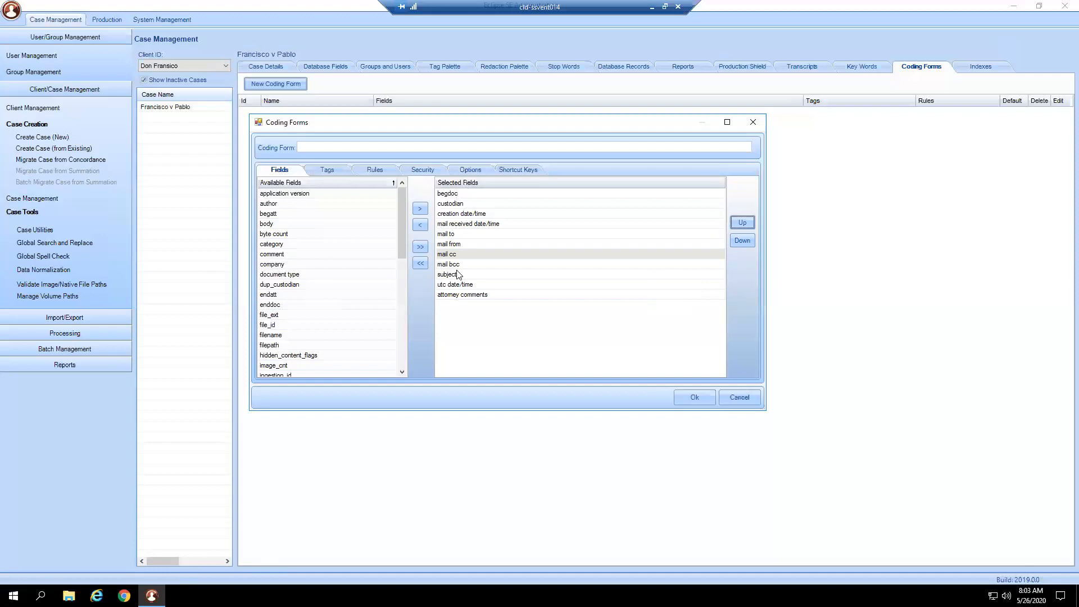
{"action": "left_click", "coordinate": [460, 294]}
{"action": "left_click", "coordinate": [459, 284]}
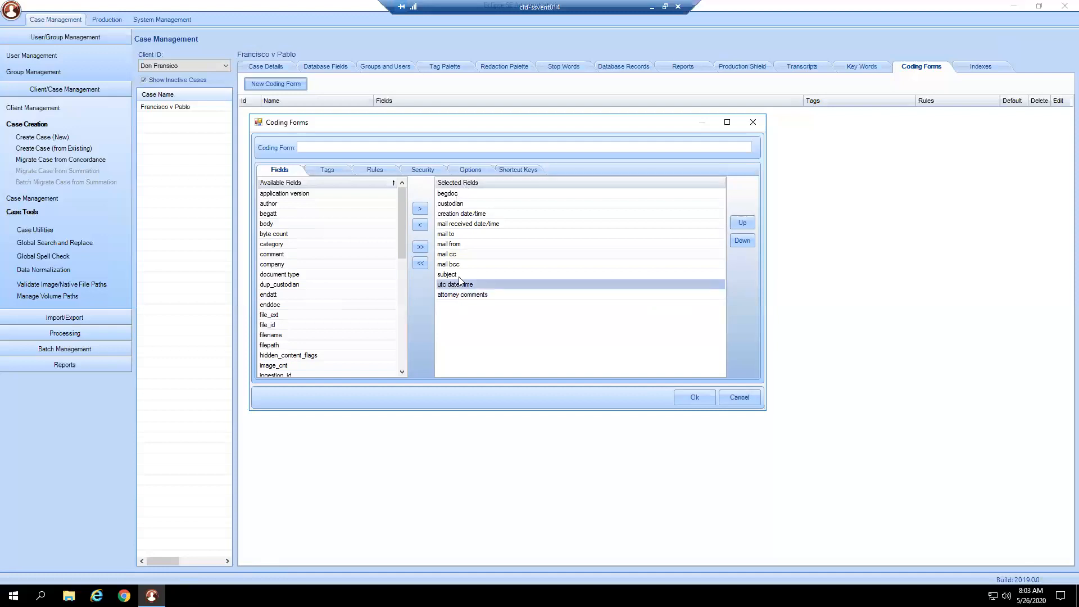
{"action": "key", "text": "Up"}
{"action": "key", "text": "Up"}
{"action": "key", "text": "Up"}
{"action": "key", "text": "Up"}
{"action": "key", "text": "Up"}
{"action": "key", "text": "Up"}
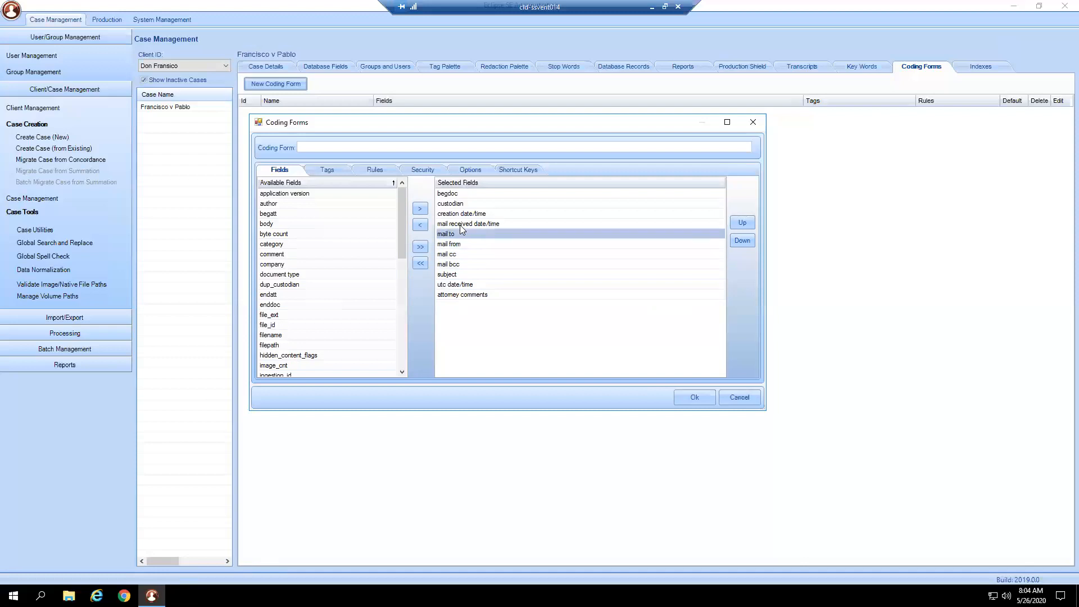
- Name the new coding form with the title Attorney followed by the attorney's first name
{"action": "key", "text": "Up"}
{"action": "key", "text": "Up"}
{"action": "key", "text": "Up"}
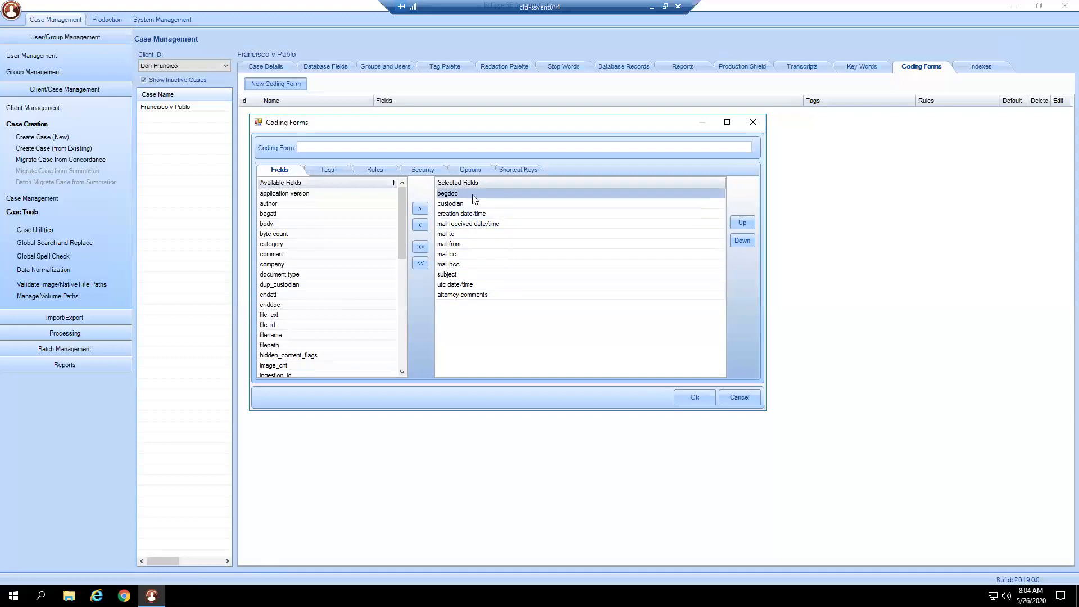
{"action": "left_click", "coordinate": [358, 150]}
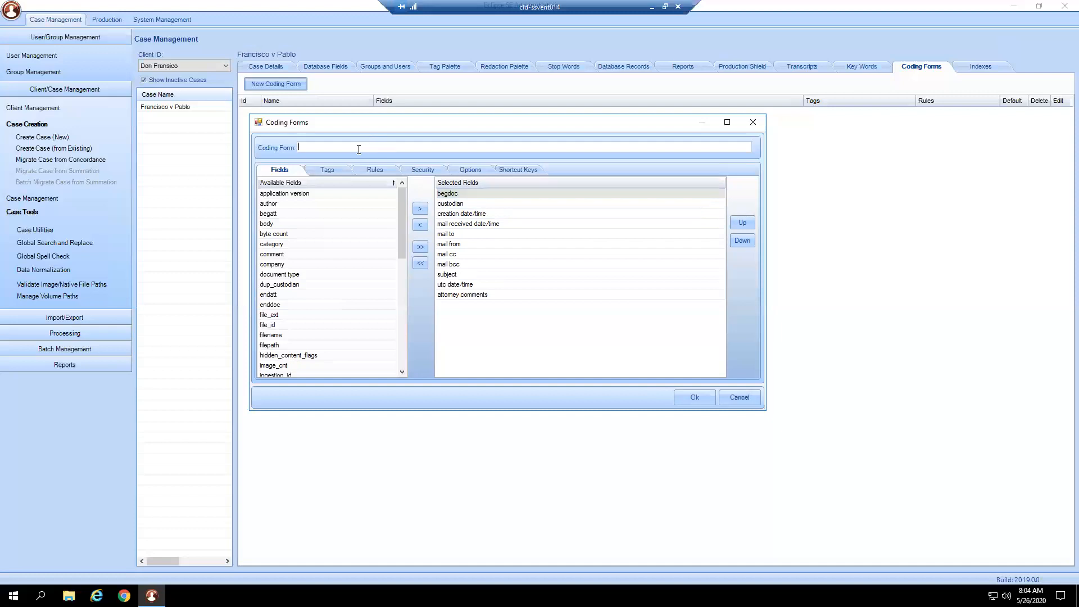
{"action": "type", "text": "Attorney Jim"}
- Include all tags of the Confidential and Depo Prep groups in the coding form
{"action": "left_click", "coordinate": [335, 172]}
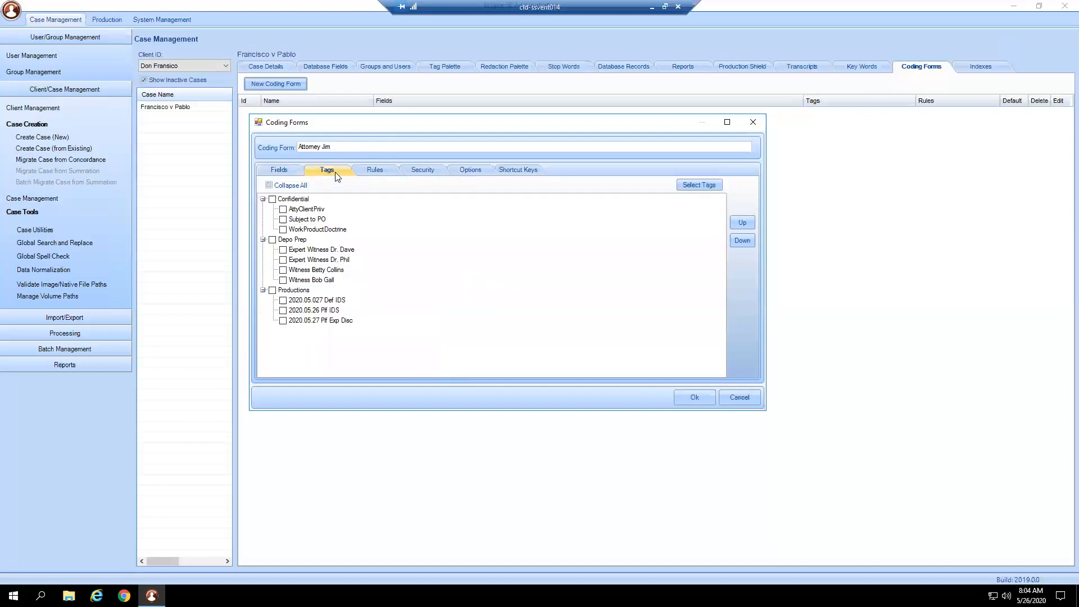
{"action": "left_click", "coordinate": [272, 199]}
{"action": "left_click", "coordinate": [276, 239]}
{"action": "left_click", "coordinate": [272, 240]}
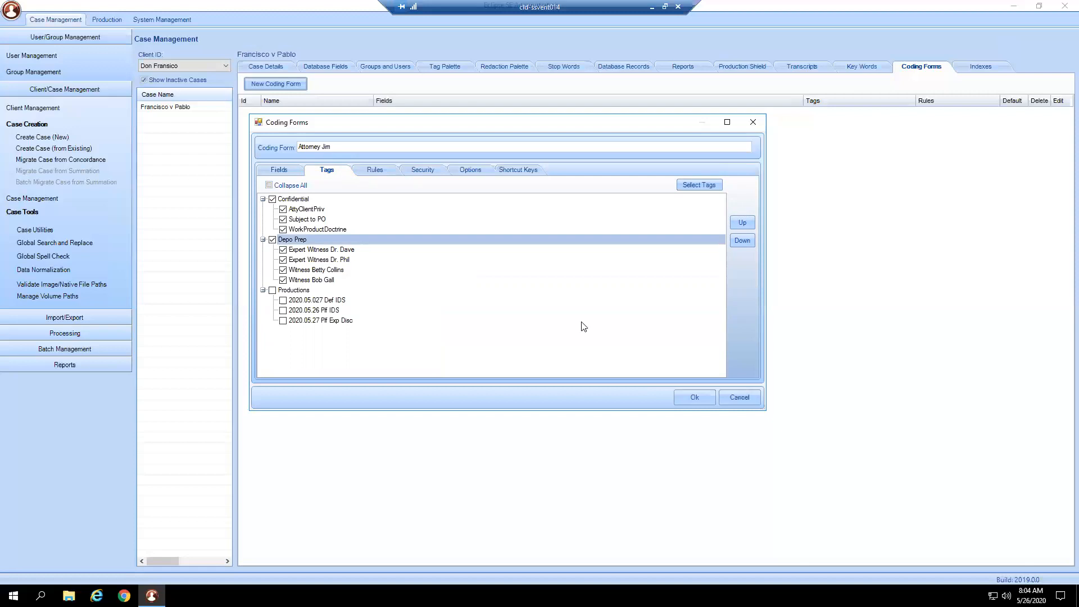
- Add a coding form rule named Batch Rule with the condition that the first expert witness tag under Depo Prep is TAGGED
{"action": "left_click", "coordinate": [380, 172]}
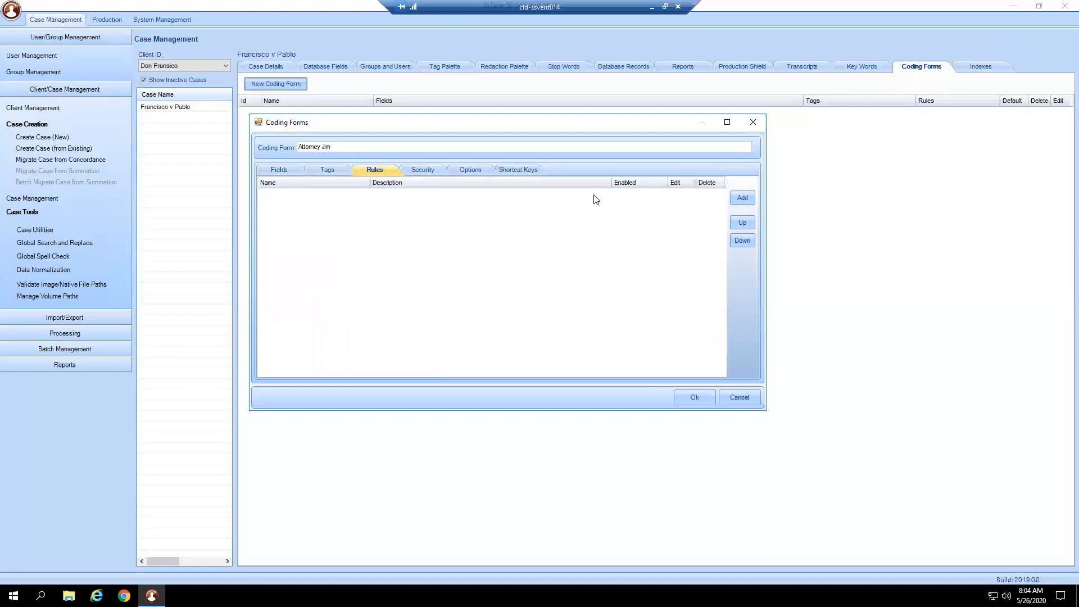
{"action": "left_click", "coordinate": [751, 199]}
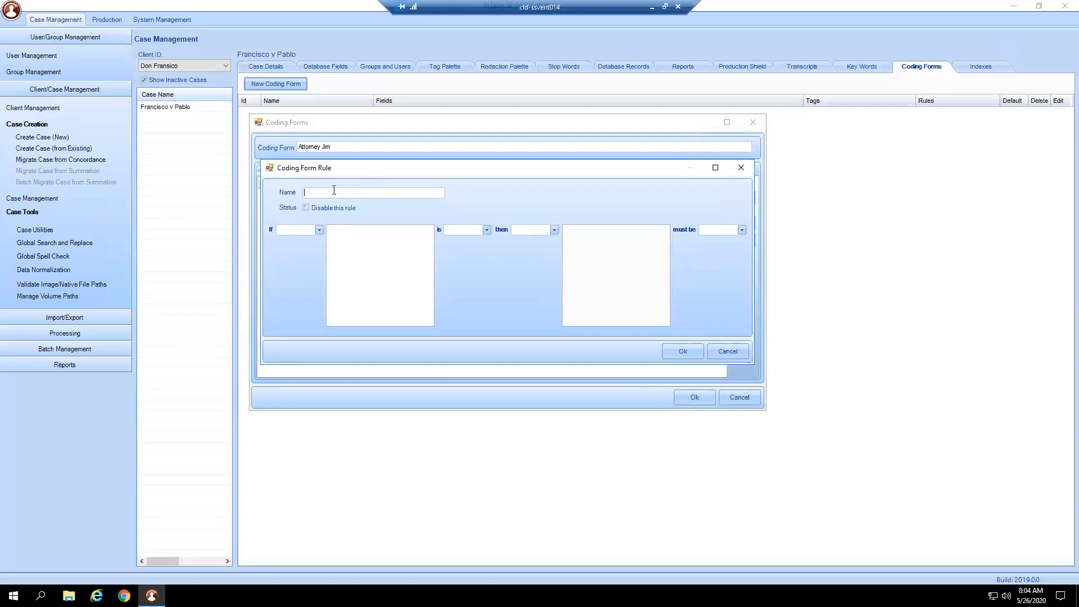
{"action": "type", "text": "Batch Rule"}
{"action": "left_click", "coordinate": [297, 232]}
{"action": "left_click", "coordinate": [303, 238]}
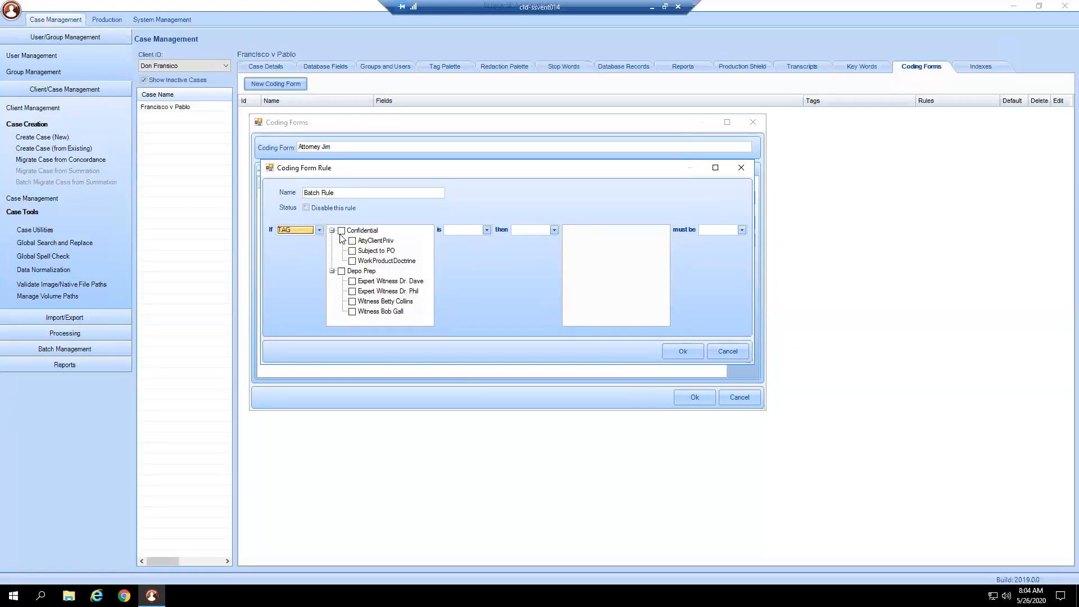
{"action": "left_click", "coordinate": [352, 281]}
{"action": "left_click", "coordinate": [485, 231]}
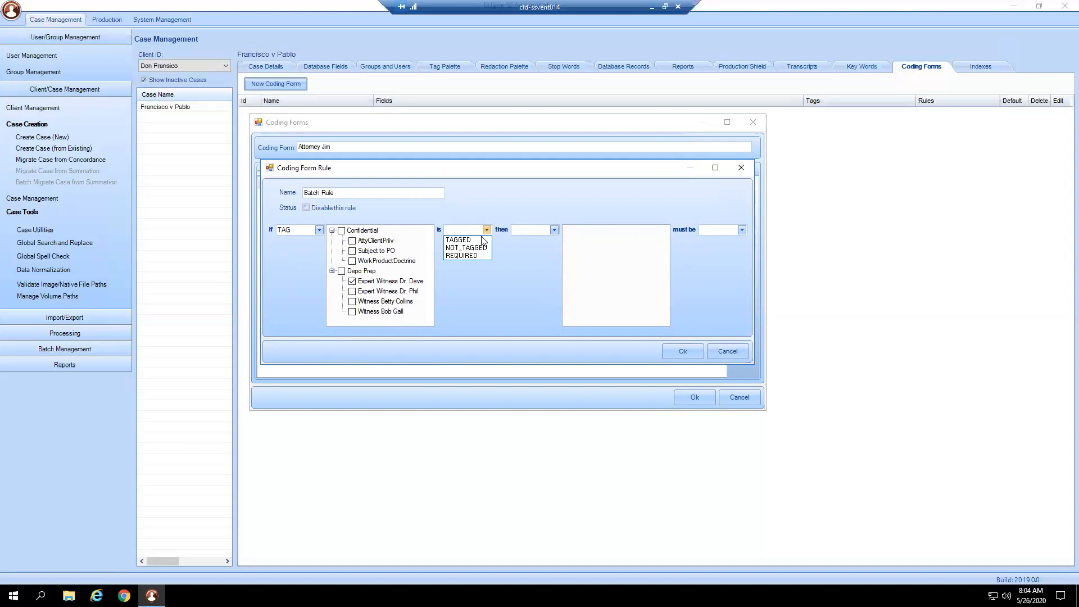
- Set the rule's consequence so that the attorney comments field must be not empty
{"action": "left_click", "coordinate": [554, 230]}
{"action": "left_click", "coordinate": [541, 251]}
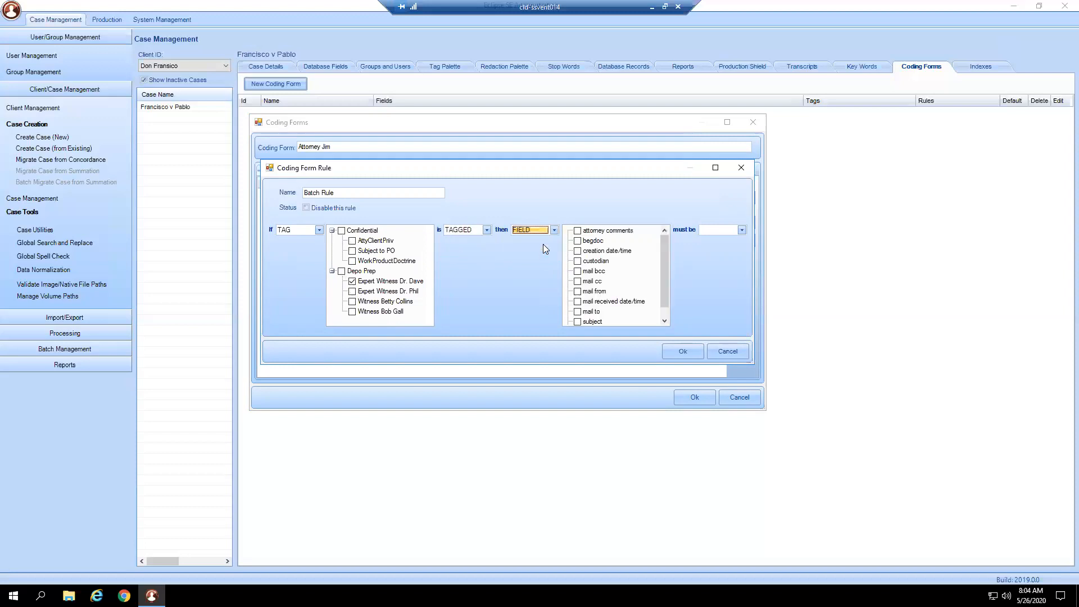
{"action": "left_click", "coordinate": [577, 231]}
{"action": "left_click", "coordinate": [733, 230]}
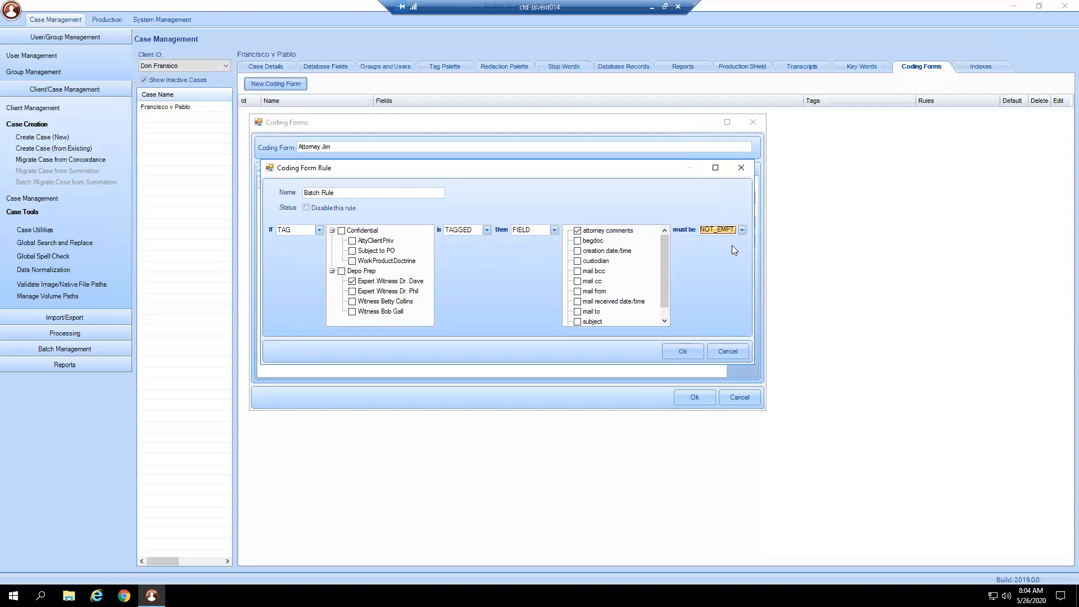
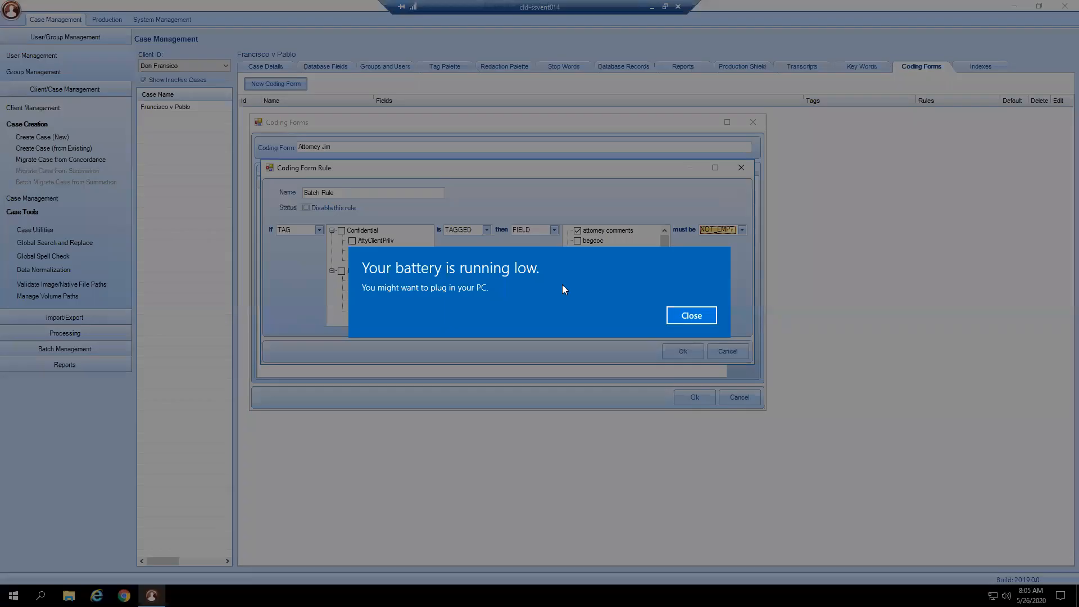
{"action": "left_click", "coordinate": [692, 316]}
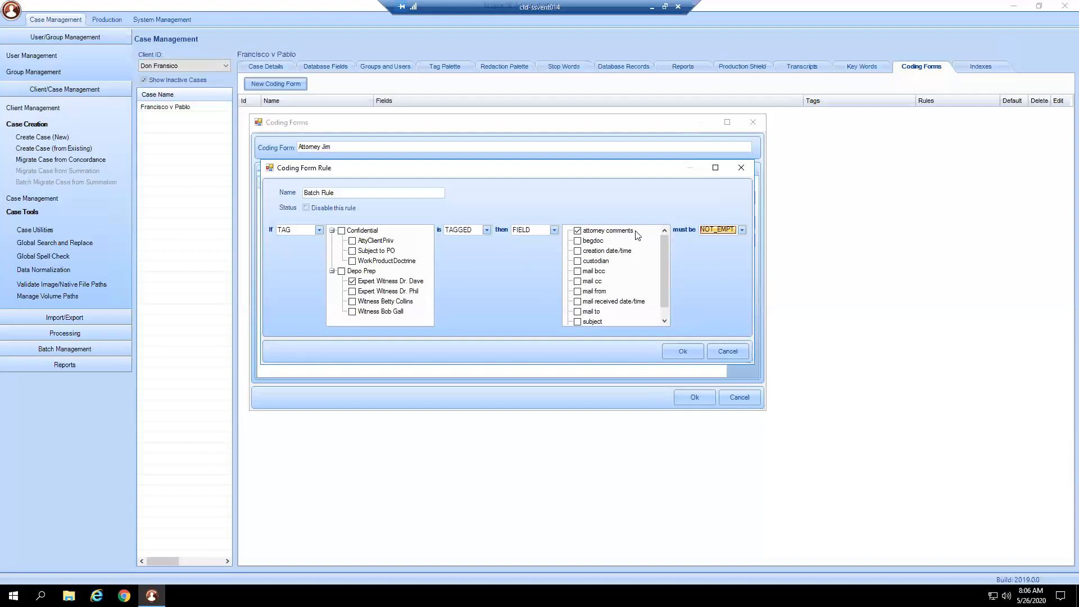
{"action": "left_click", "coordinate": [317, 231]}
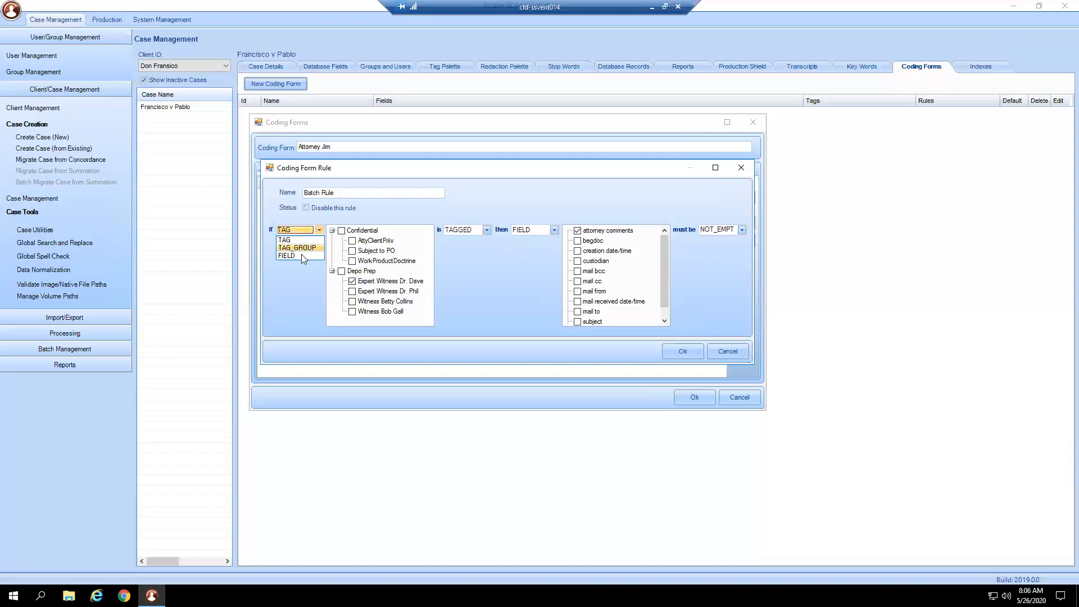
{"action": "left_click", "coordinate": [301, 256]}
{"action": "left_click", "coordinate": [341, 230]}
{"action": "left_click", "coordinate": [464, 230]}
{"action": "left_click", "coordinate": [465, 251]}
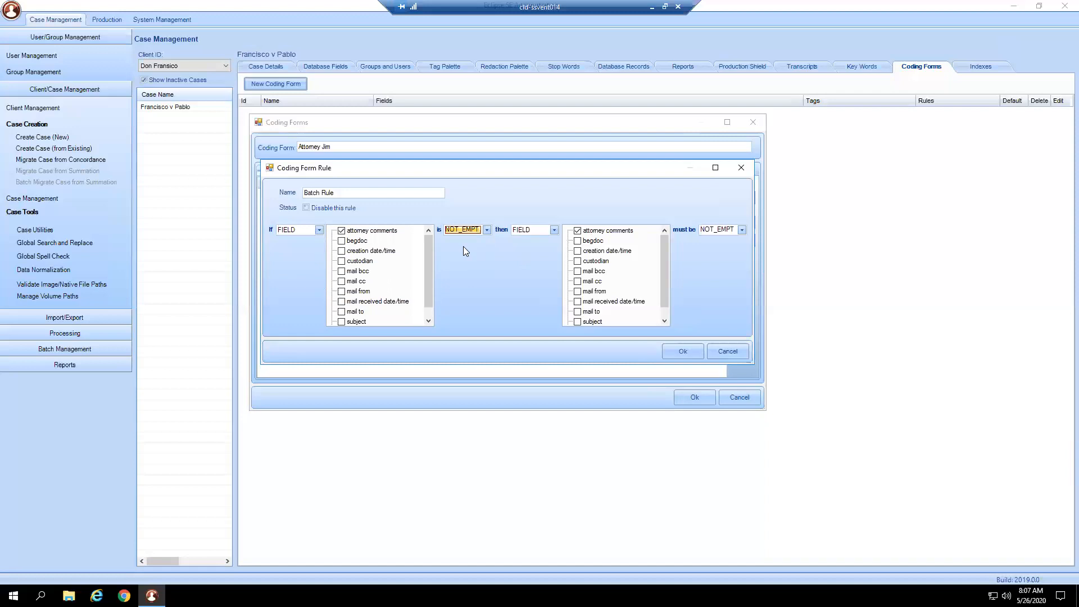
{"action": "left_click", "coordinate": [527, 231]}
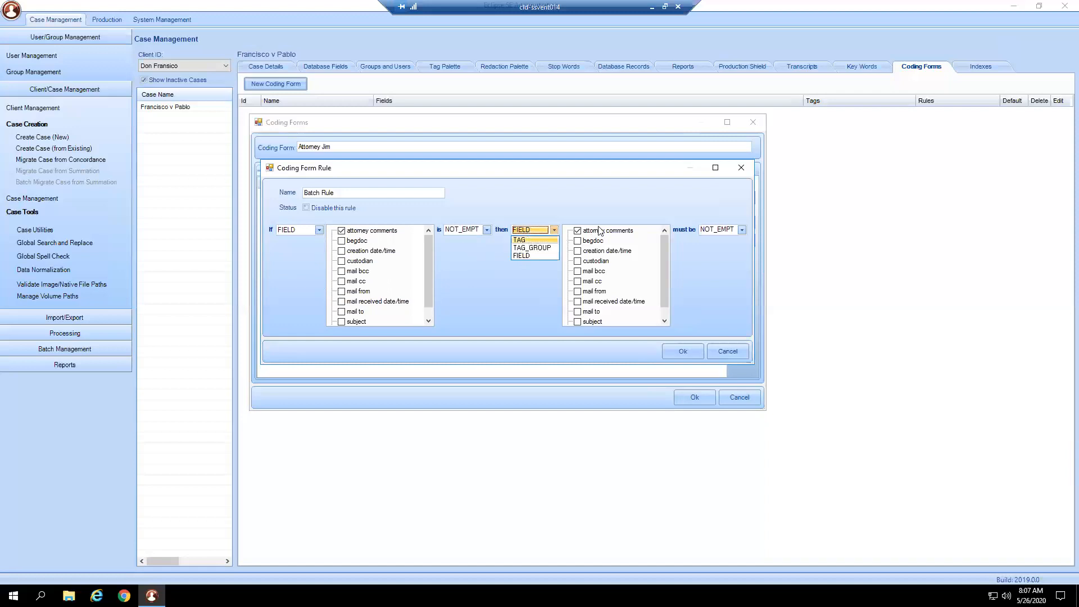
{"action": "left_click", "coordinate": [529, 240]}
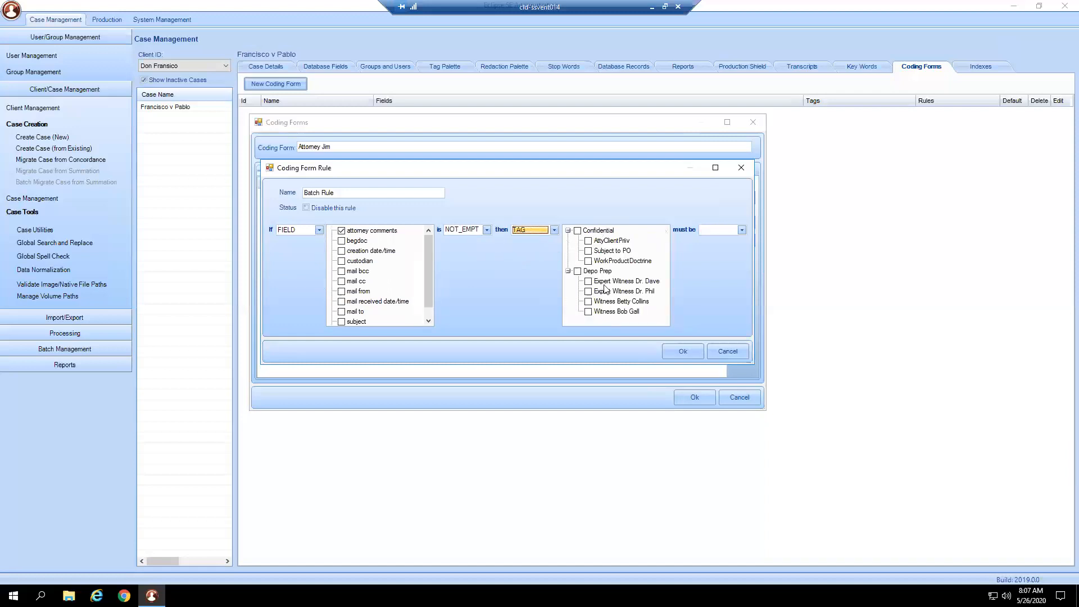
{"action": "left_click", "coordinate": [729, 348]}
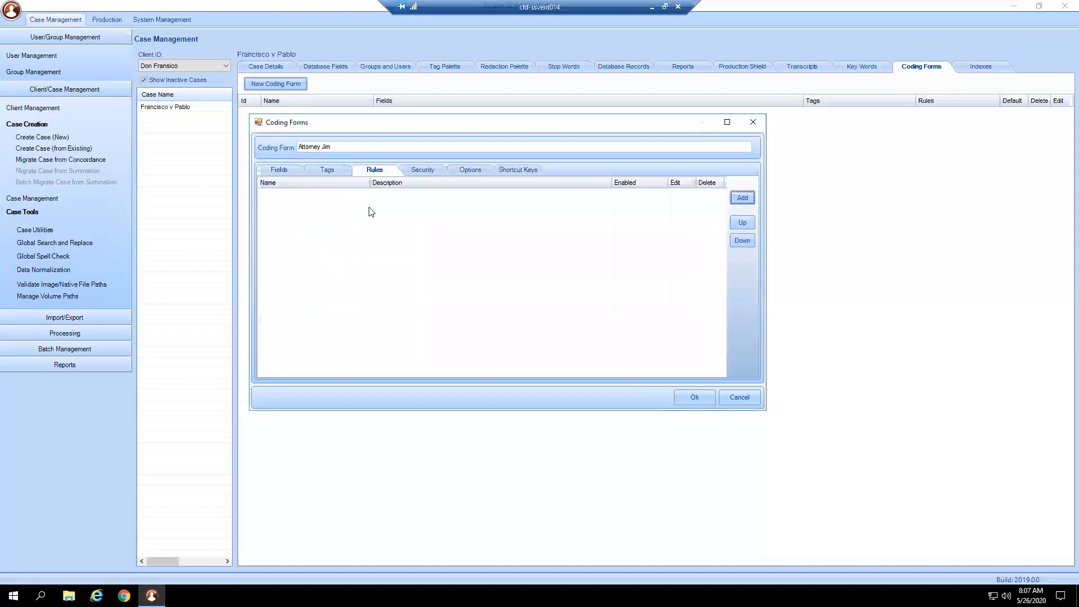
- Grant the attorney's user account access to the coding form and review the form's date range and default sort index options
{"action": "left_click", "coordinate": [433, 173]}
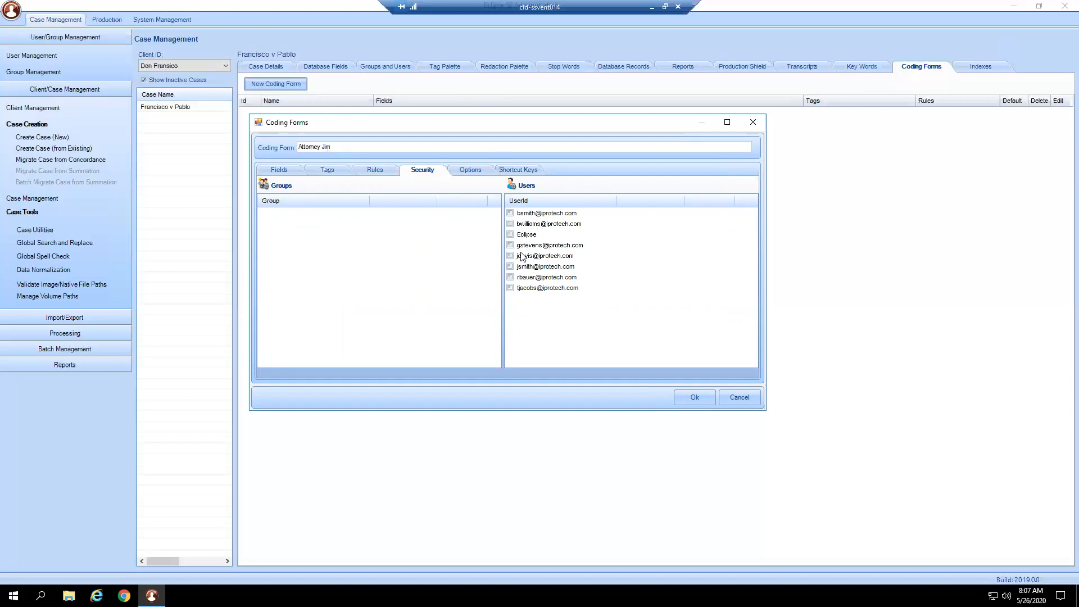
{"action": "left_click", "coordinate": [511, 266]}
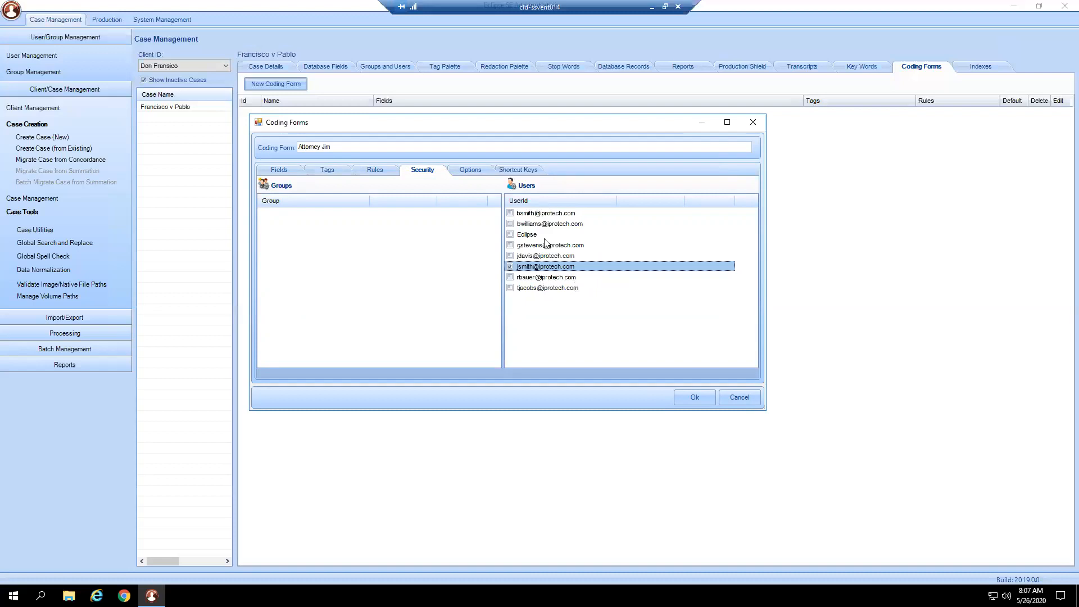
{"action": "left_click", "coordinate": [464, 175]}
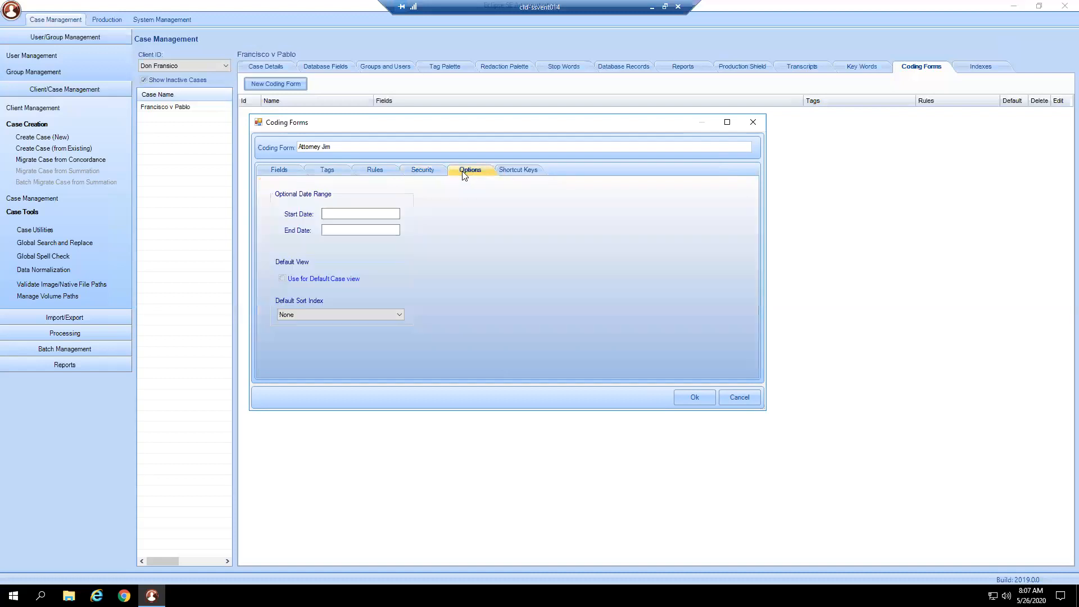
{"action": "left_click", "coordinate": [346, 230]}
{"action": "left_click", "coordinate": [395, 318]}
{"action": "left_click", "coordinate": [395, 316]}
- Assign the shortcut key ALT 2 to the attorney comments field and save the coding form
{"action": "left_click", "coordinate": [541, 175]}
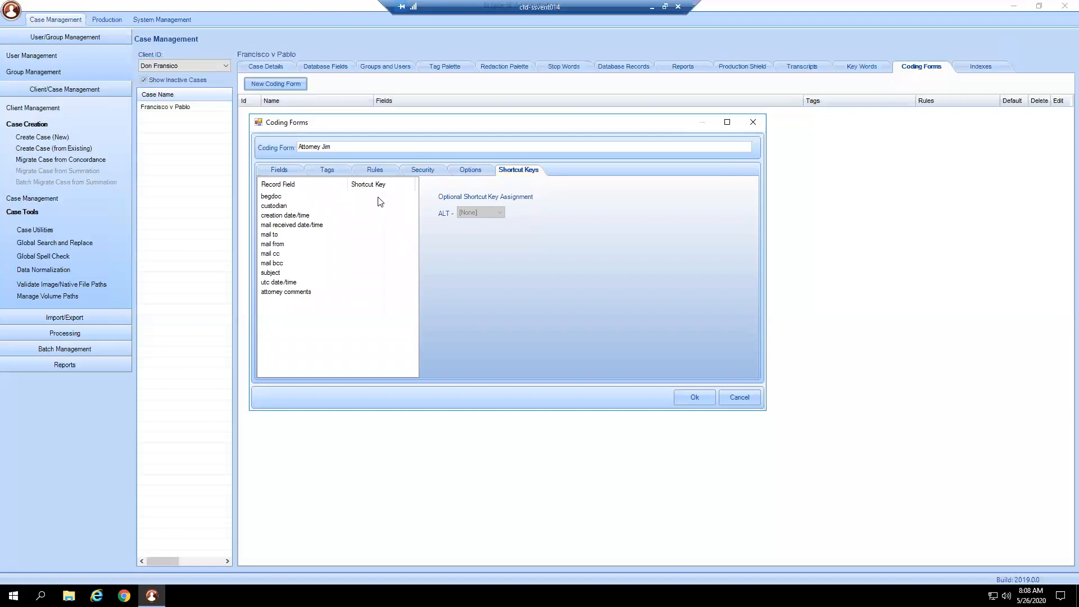
{"action": "left_click", "coordinate": [292, 216]}
{"action": "left_click", "coordinate": [292, 225]}
{"action": "left_click", "coordinate": [287, 244]}
{"action": "left_click", "coordinate": [279, 264]}
{"action": "left_click", "coordinate": [279, 283]}
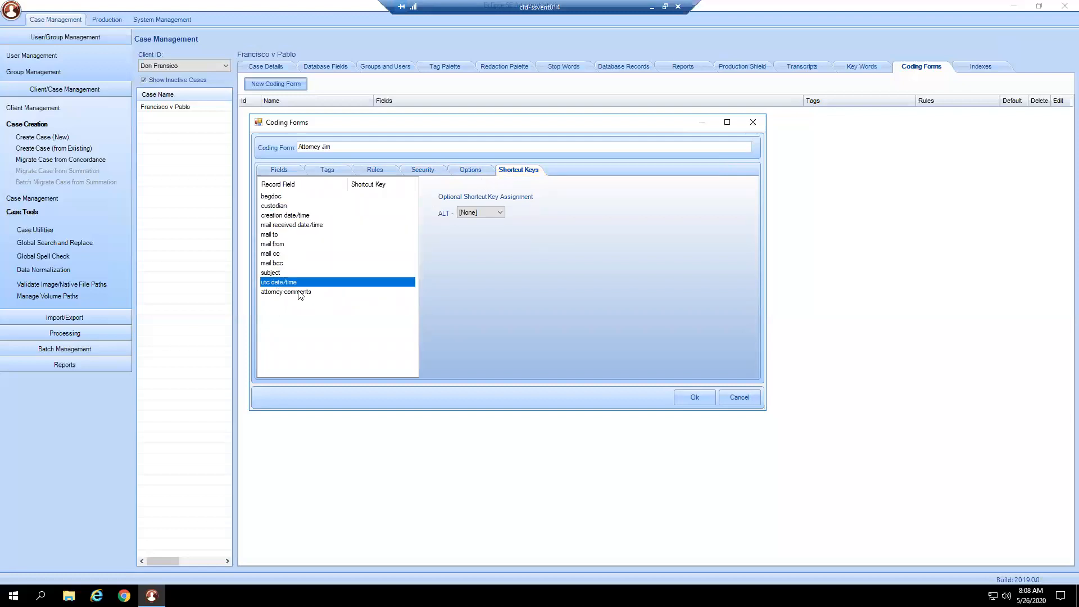
{"action": "left_click", "coordinate": [298, 292]}
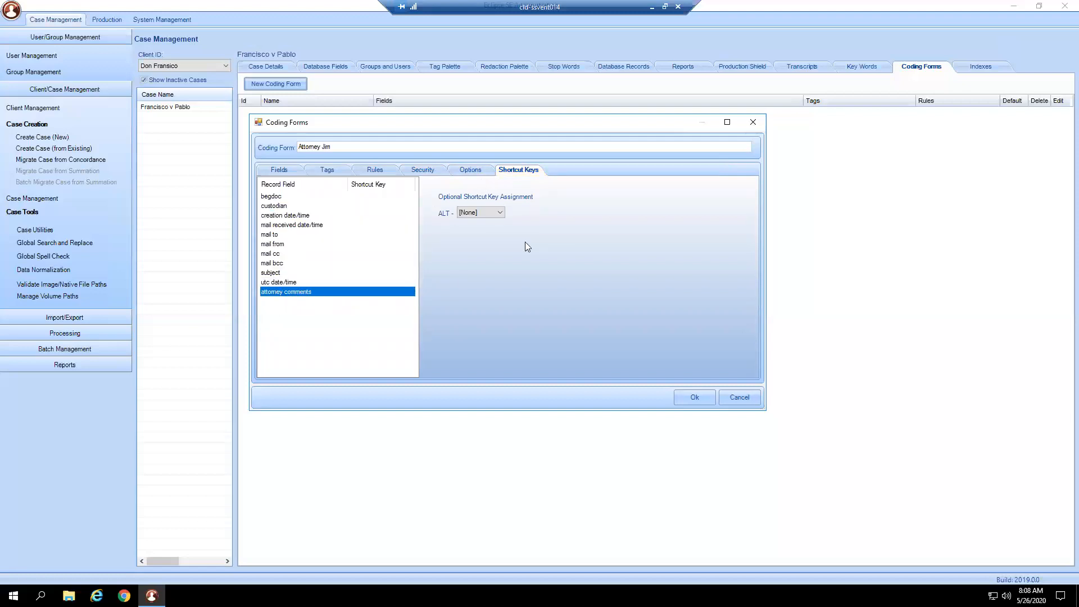
{"action": "left_click", "coordinate": [503, 215]}
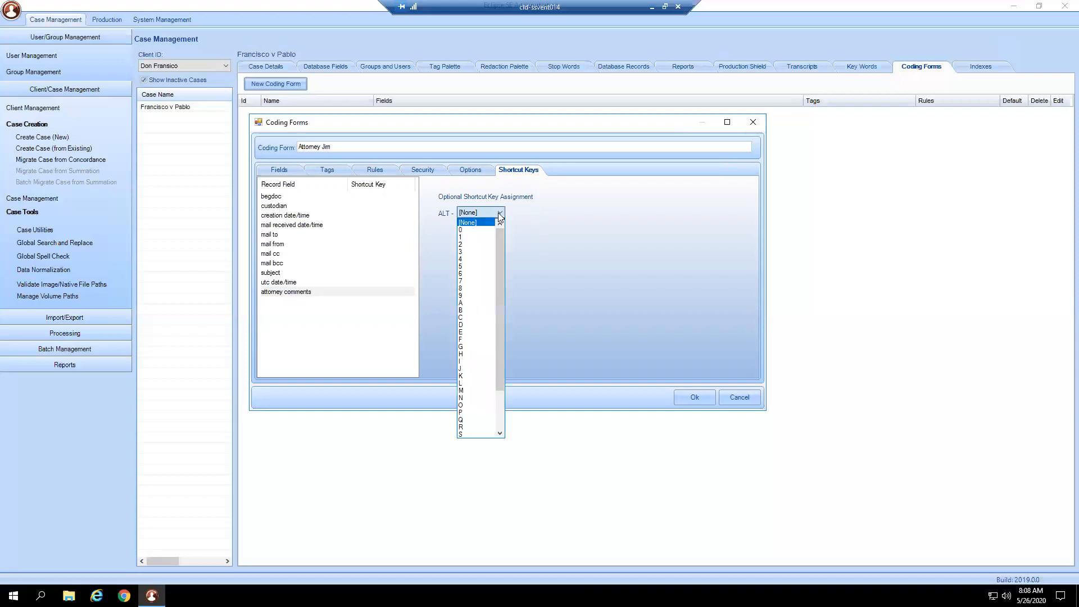
{"action": "left_click", "coordinate": [487, 246]}
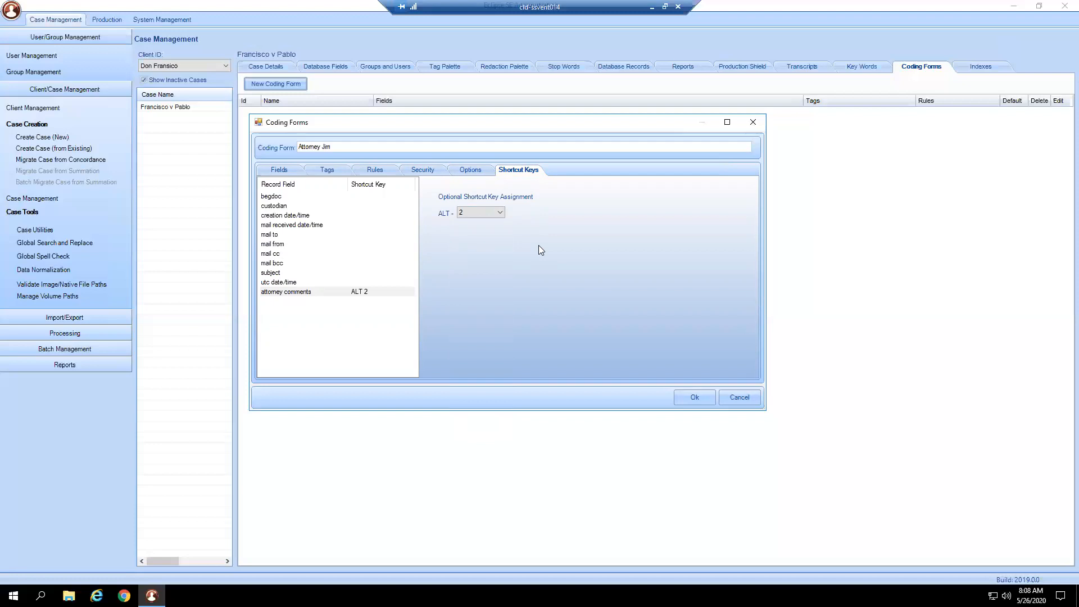
{"action": "left_click", "coordinate": [697, 398]}
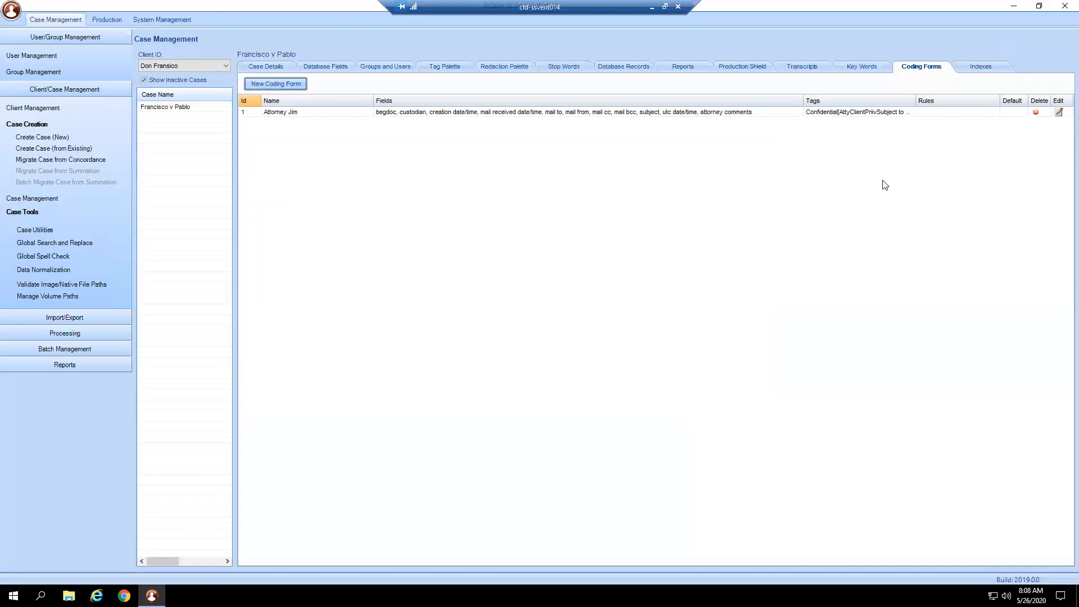
- Create a multi-field sort index for the case with the fields Last Saved Date/Time and Mail Received Date/Time
{"action": "left_click", "coordinate": [978, 65]}
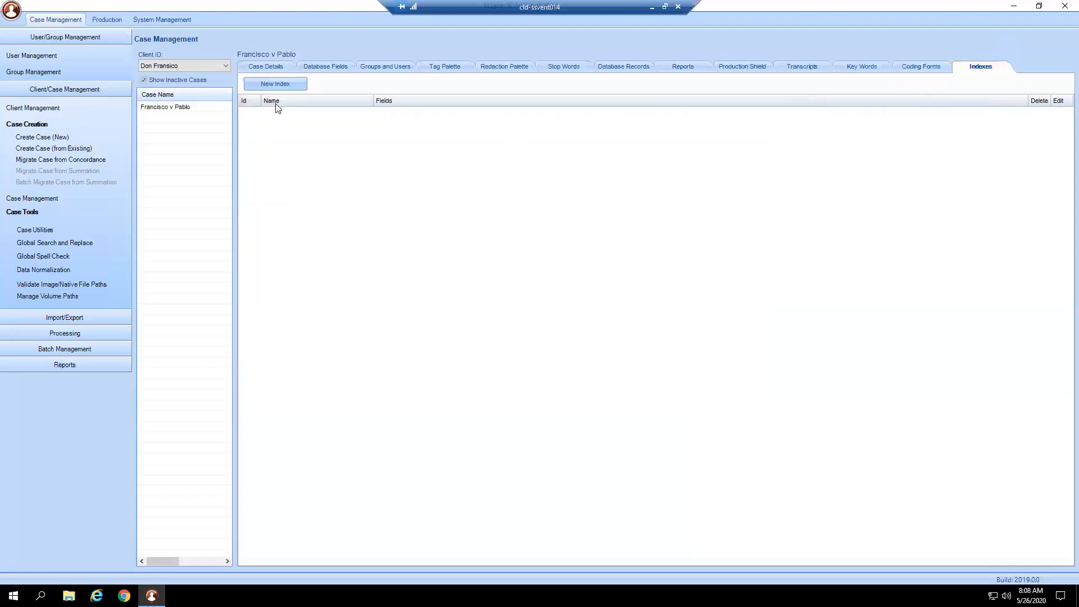
{"action": "left_click", "coordinate": [284, 88]}
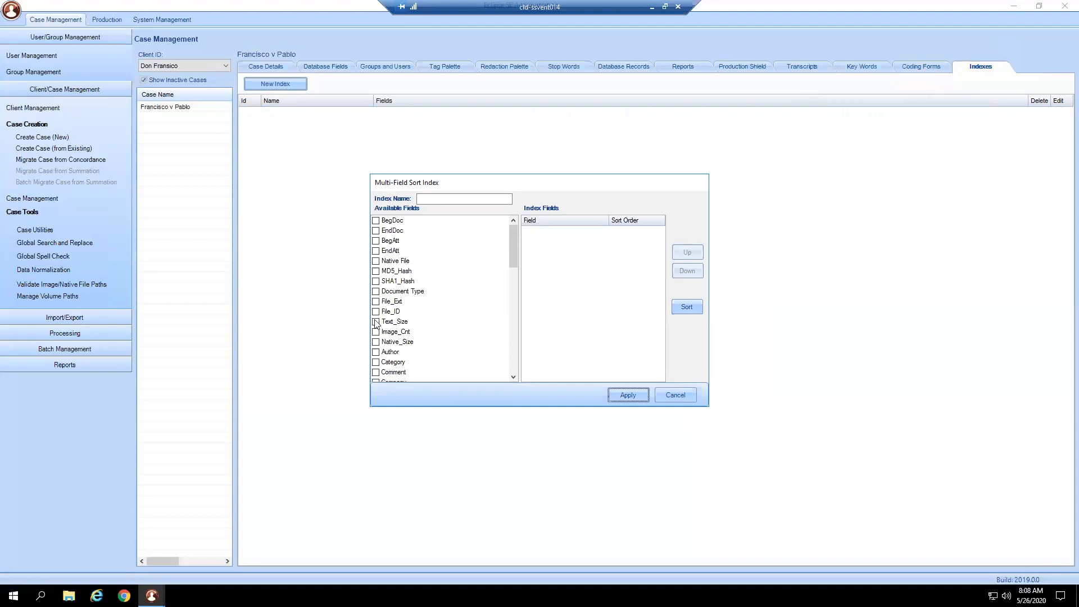
{"action": "scroll", "coordinate": [375, 349], "scroll_direction": "down", "scroll_amount": 3}
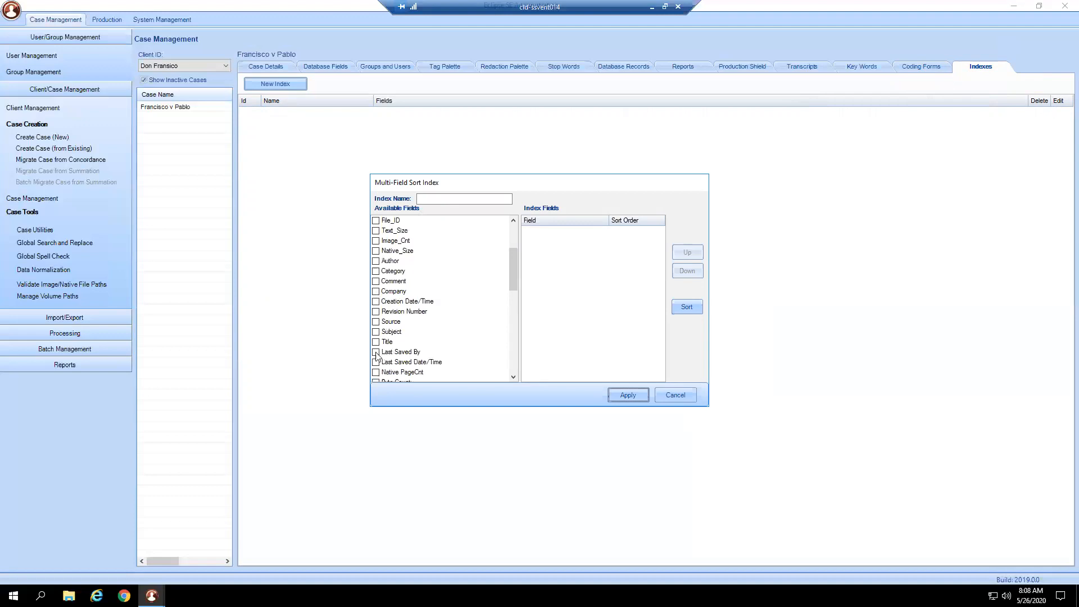
{"action": "left_click", "coordinate": [376, 362]}
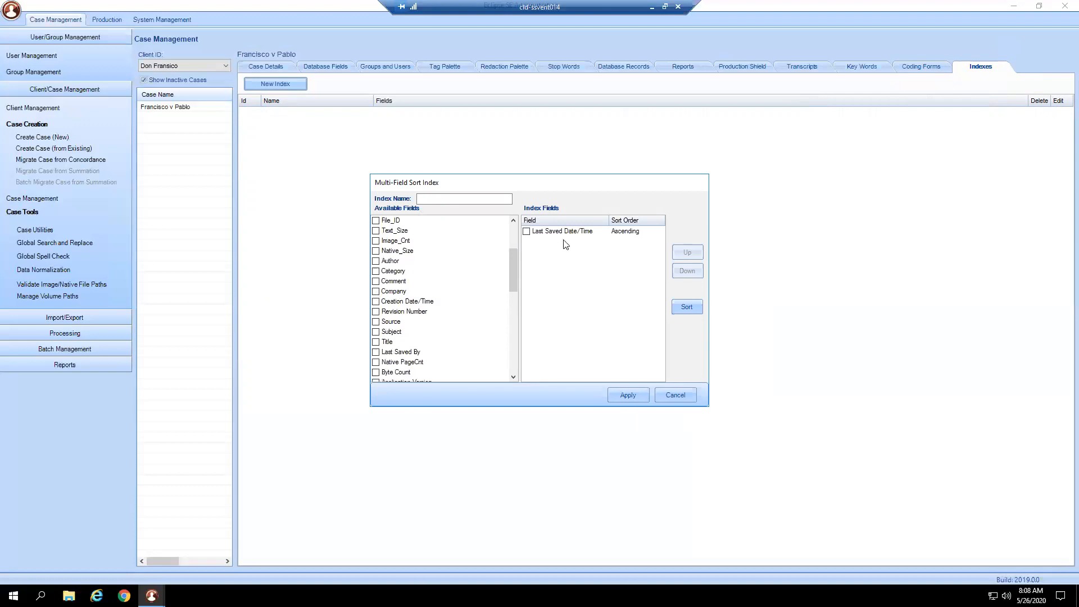
{"action": "left_click_drag", "start_coordinate": [514, 286], "coordinate": [506, 348]}
{"action": "left_click", "coordinate": [374, 334]}
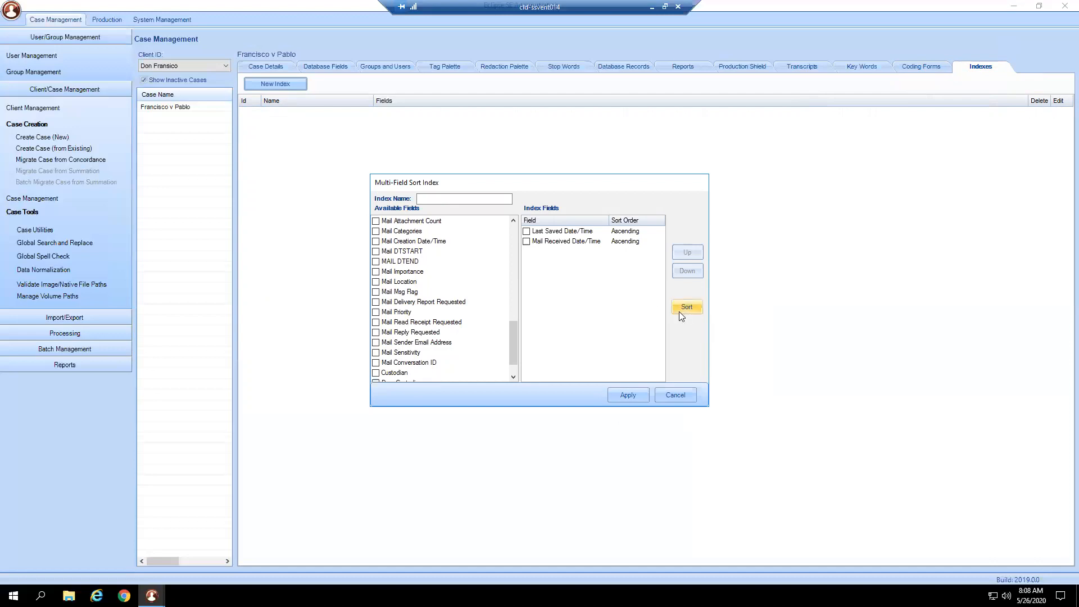
- Name the new multi-field index Sort Index and apply it
{"action": "left_click", "coordinate": [623, 393]}
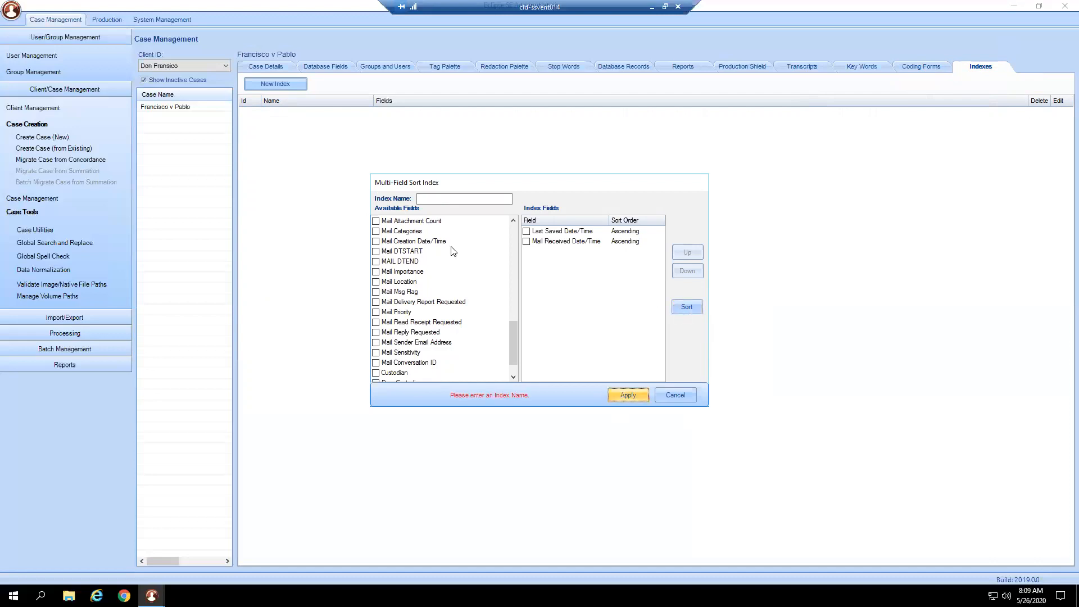
{"action": "left_click", "coordinate": [448, 198]}
{"action": "type", "text": "Sort Index"}
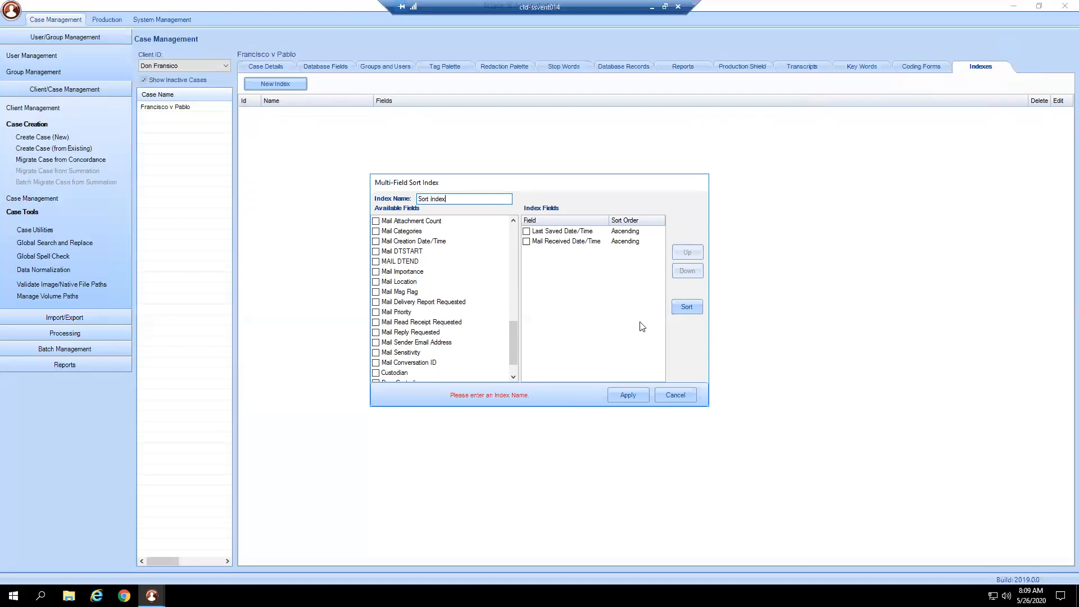
{"action": "left_click", "coordinate": [625, 394]}
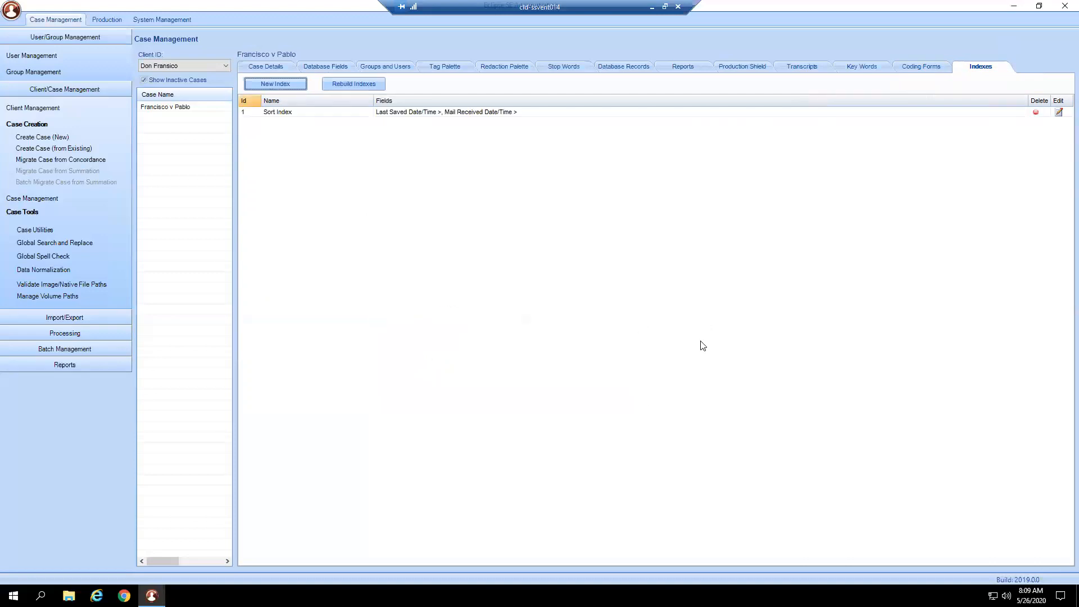
- Dismiss all reminders in the Outlook reminder window that covers the case indexes
{"action": "left_click", "coordinate": [376, 85]}
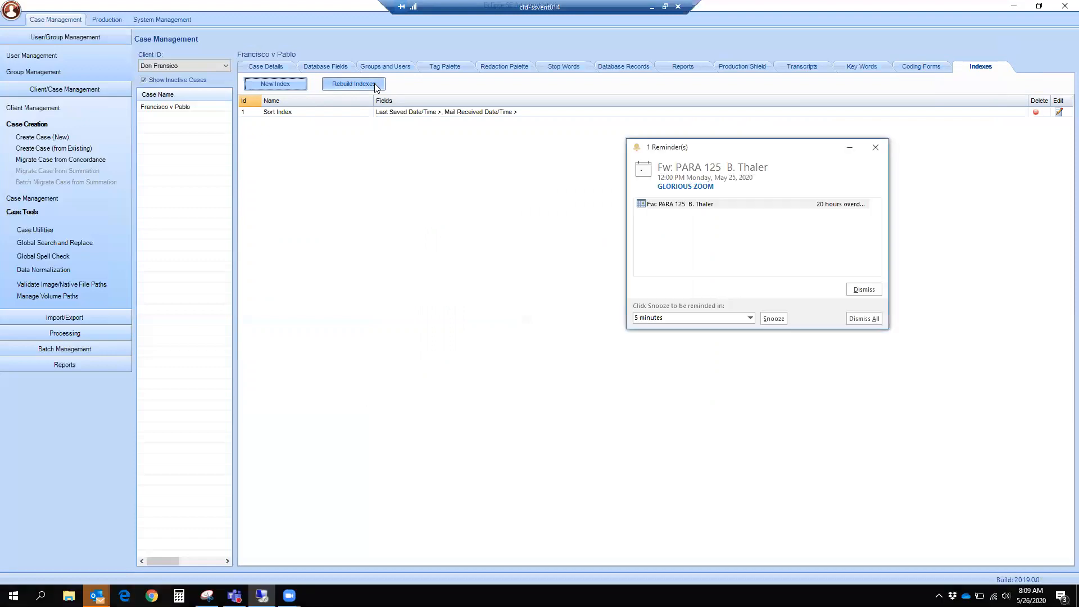
{"action": "left_click", "coordinate": [855, 316]}
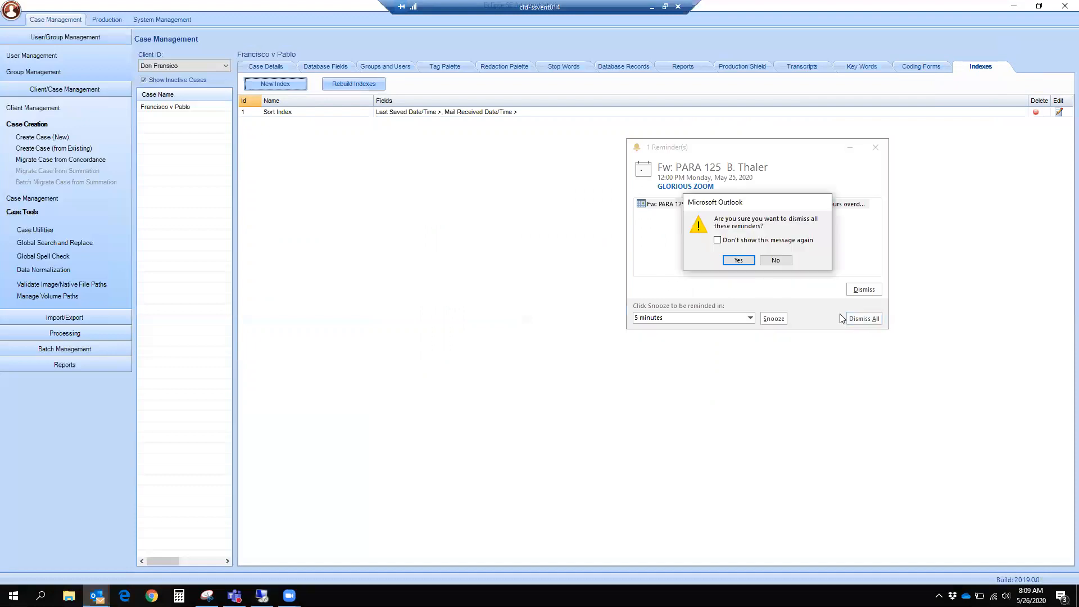
{"action": "left_click", "coordinate": [744, 260]}
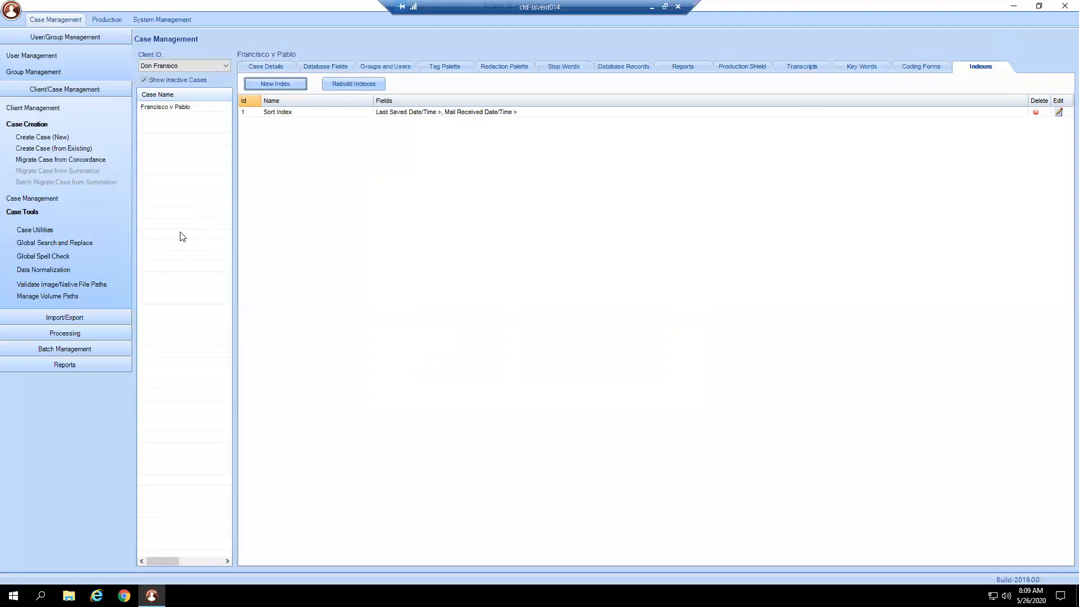
- Review the case details, and examine the index, repair and archive/backup actions in Case Utilities
{"action": "left_click", "coordinate": [254, 66]}
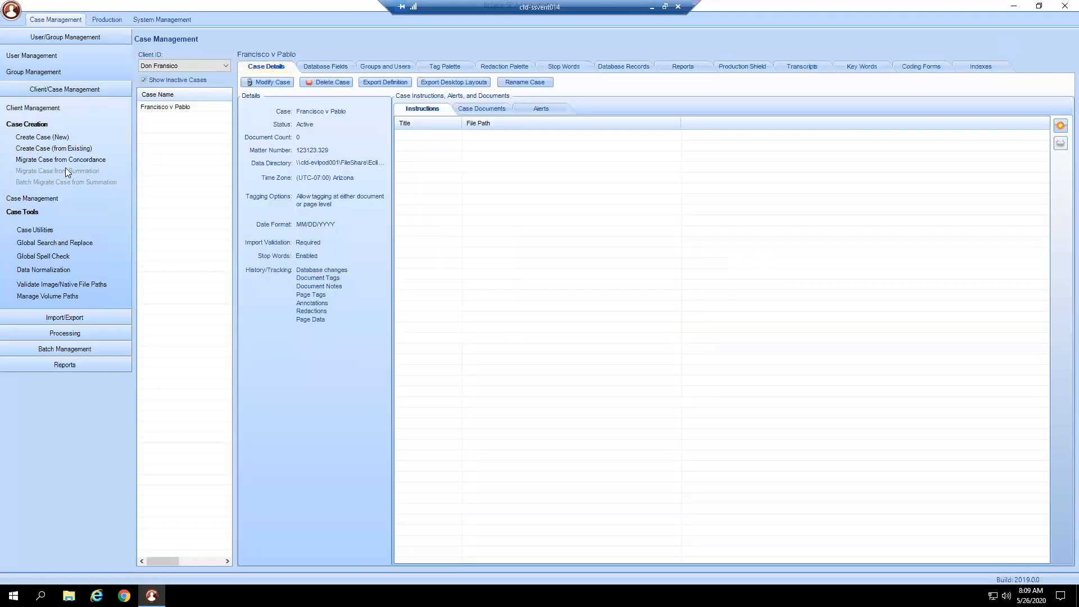
{"action": "left_click", "coordinate": [52, 199]}
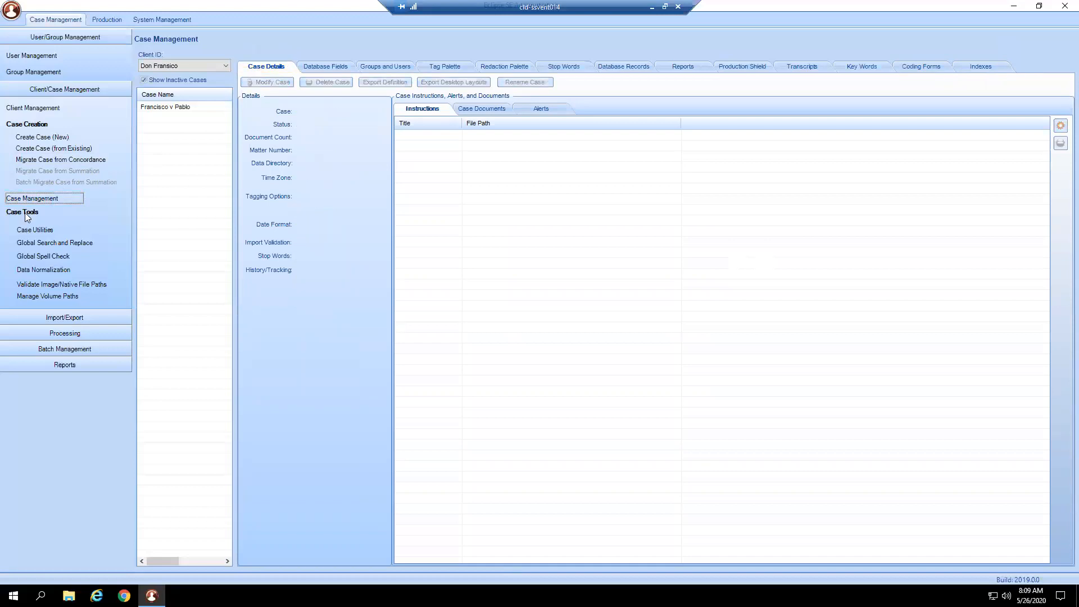
{"action": "left_click", "coordinate": [64, 231]}
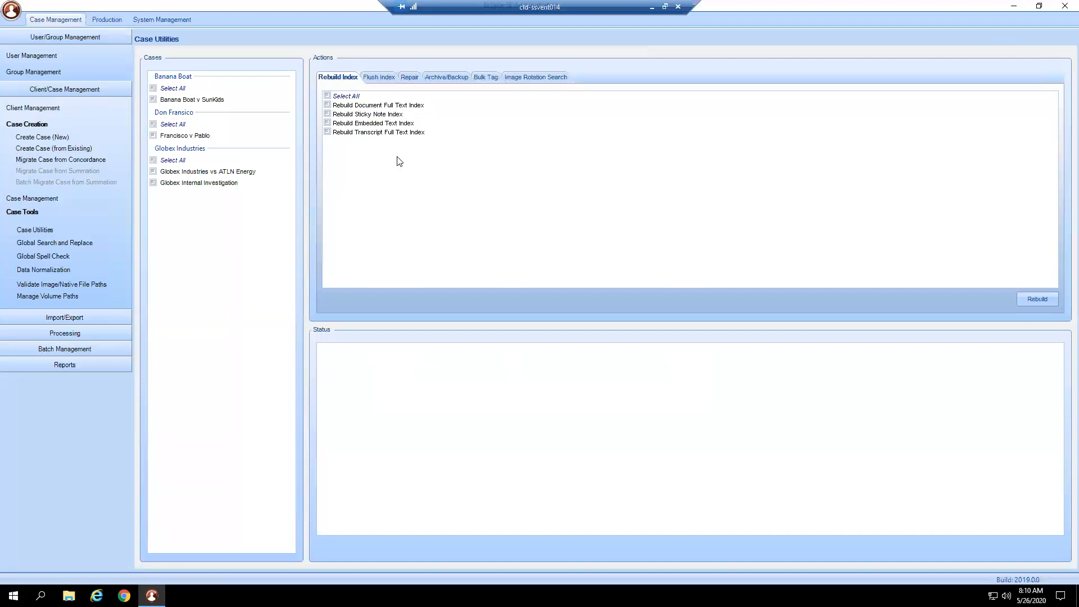
{"action": "left_click", "coordinate": [371, 77]}
{"action": "left_click", "coordinate": [412, 78]}
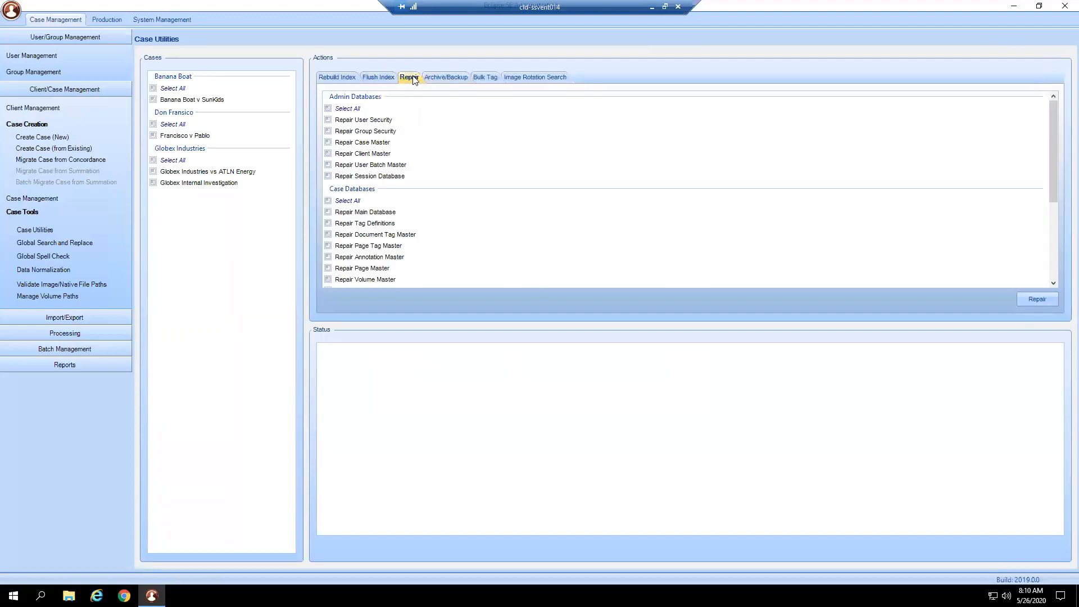
{"action": "left_click", "coordinate": [448, 79]}
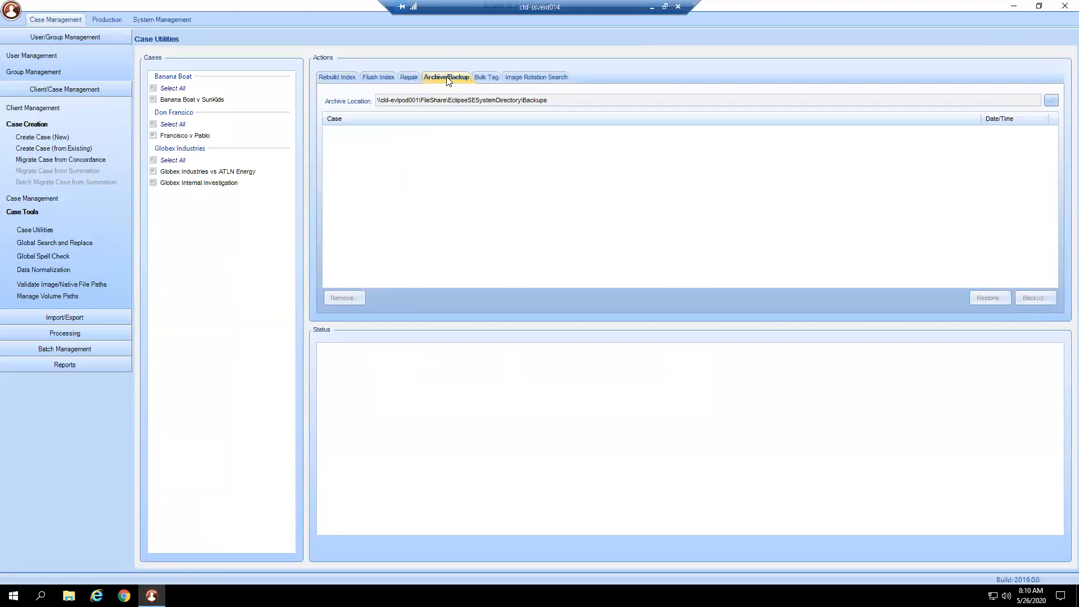
- Choose the case Francisco v Pablo for bulk tagging and highlight the 2020.05.027 Def IDS tag under Productions
{"action": "left_click", "coordinate": [483, 79]}
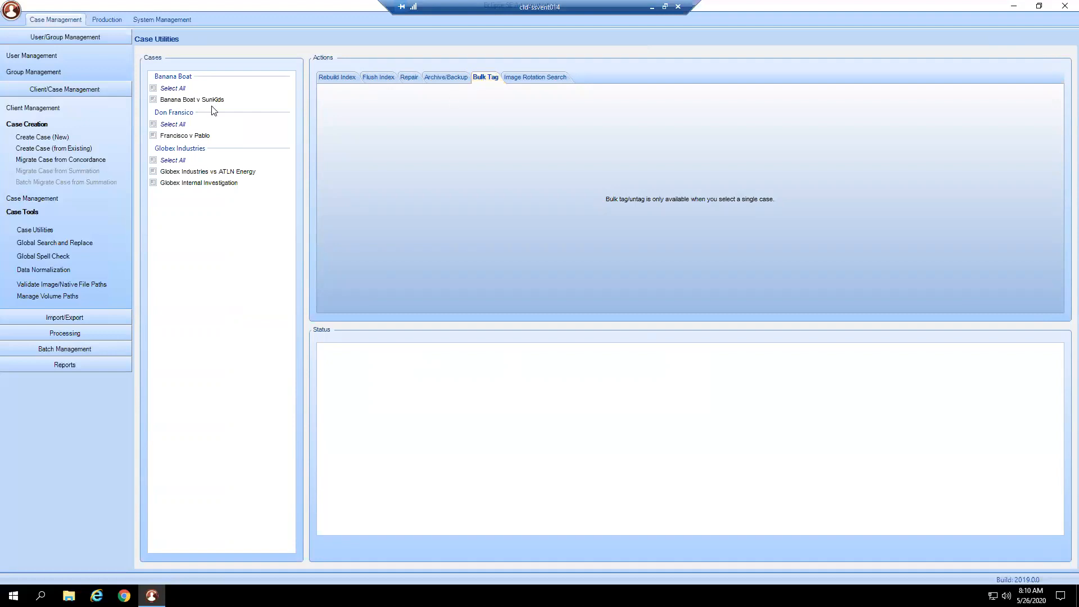
{"action": "left_click", "coordinate": [153, 135]}
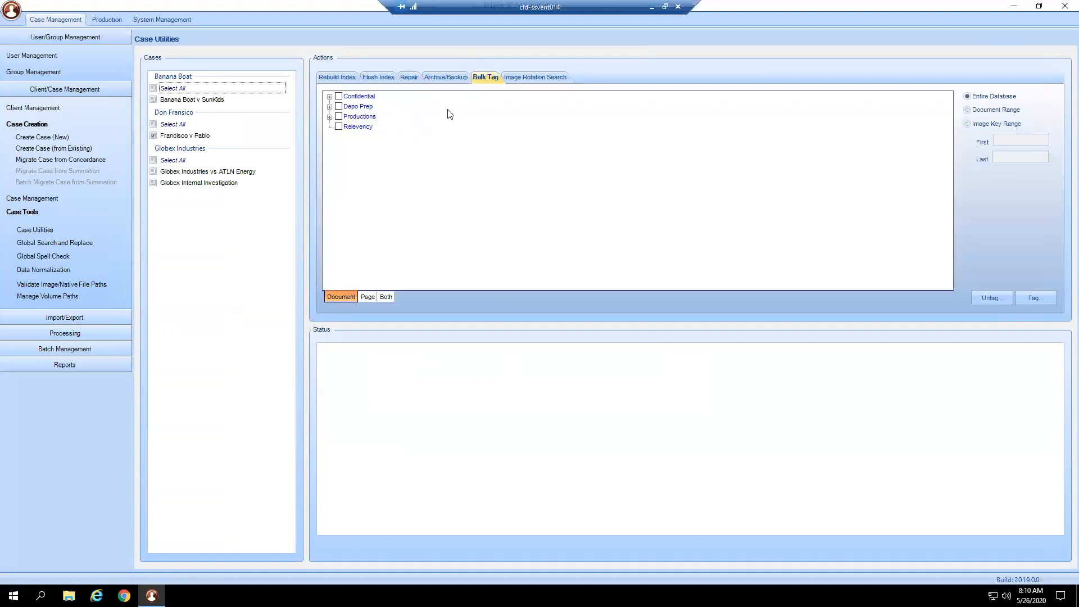
{"action": "left_click", "coordinate": [330, 116]}
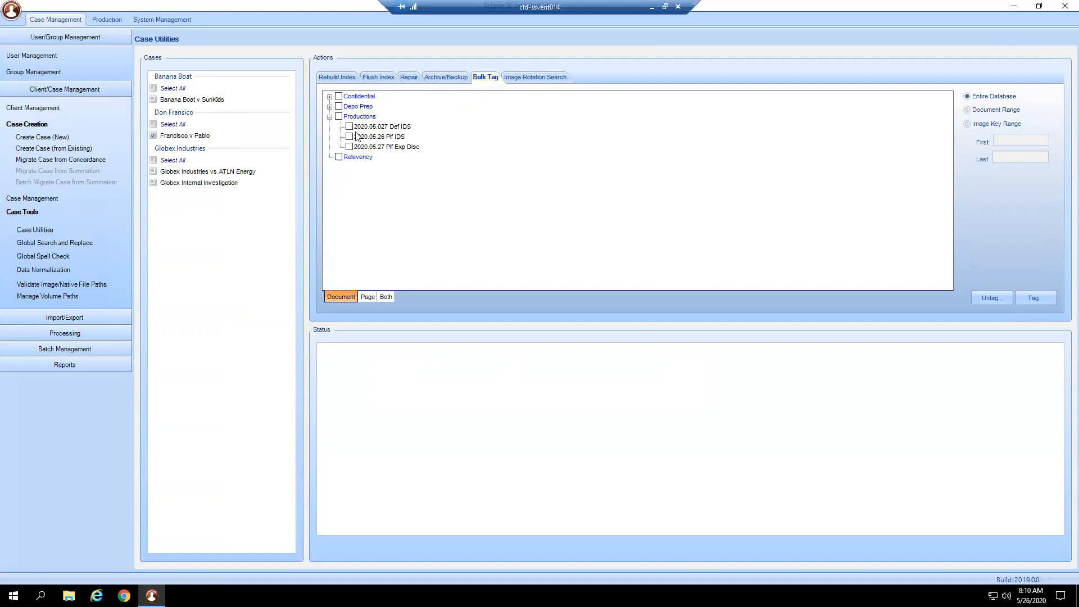
{"action": "left_click", "coordinate": [410, 130]}
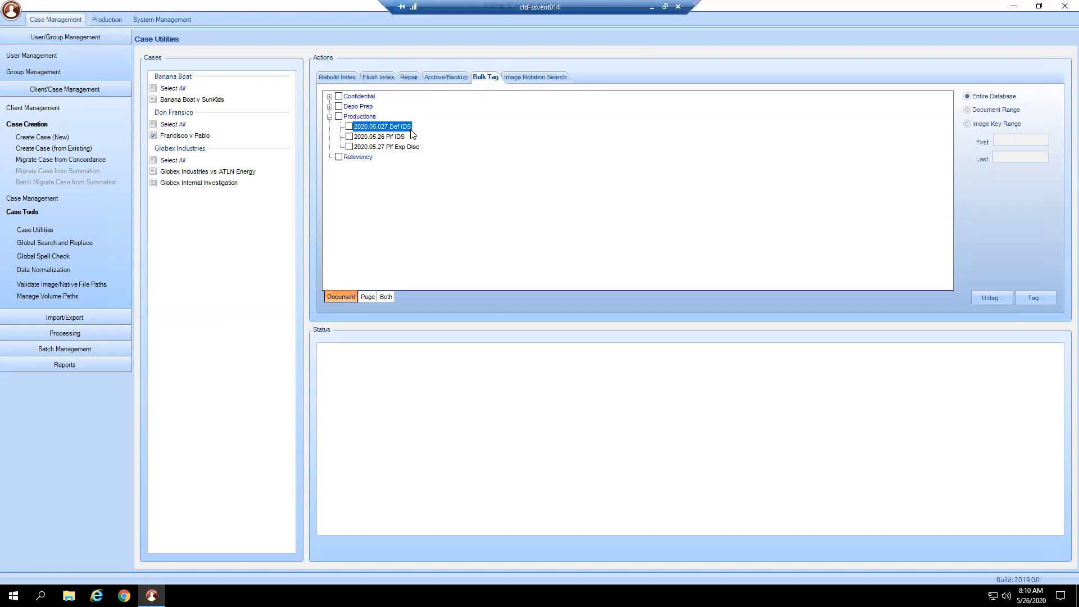
- Limit bulk tagging to an image key range at both document and page level, and view the Image Rotation Search action
{"action": "left_click", "coordinate": [981, 124]}
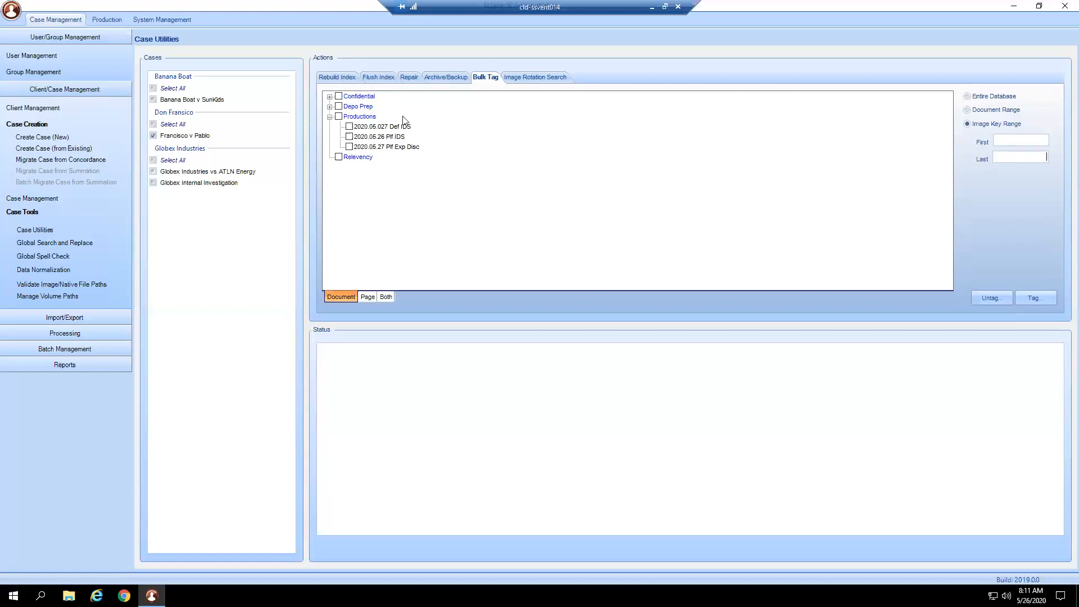
{"action": "left_click", "coordinate": [367, 297]}
{"action": "left_click", "coordinate": [366, 300]}
{"action": "left_click", "coordinate": [384, 300]}
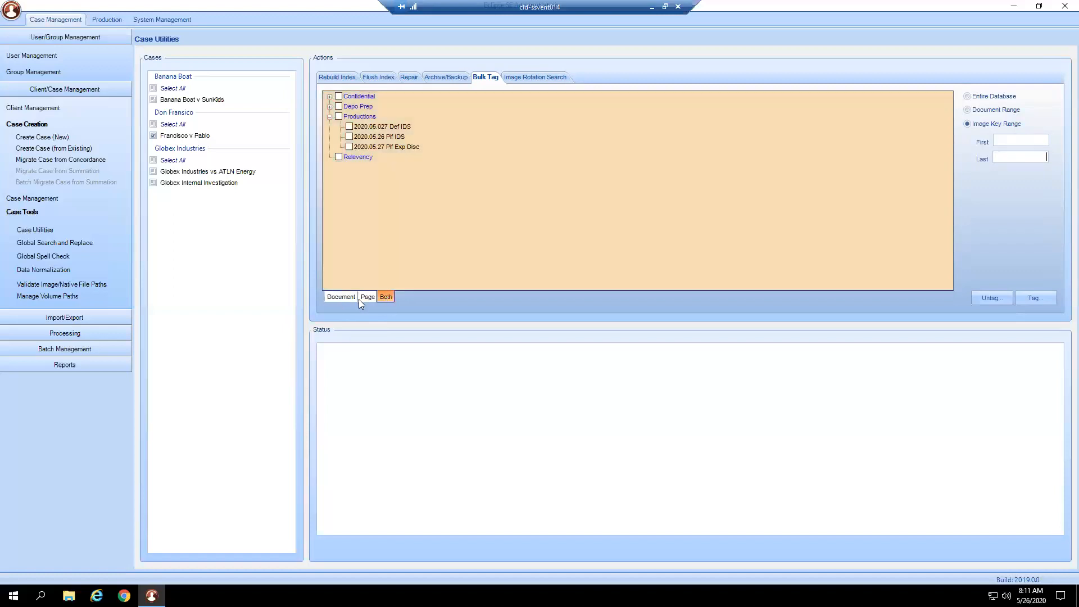
{"action": "left_click", "coordinate": [330, 297]}
{"action": "left_click", "coordinate": [382, 297]}
{"action": "left_click", "coordinate": [544, 79]}
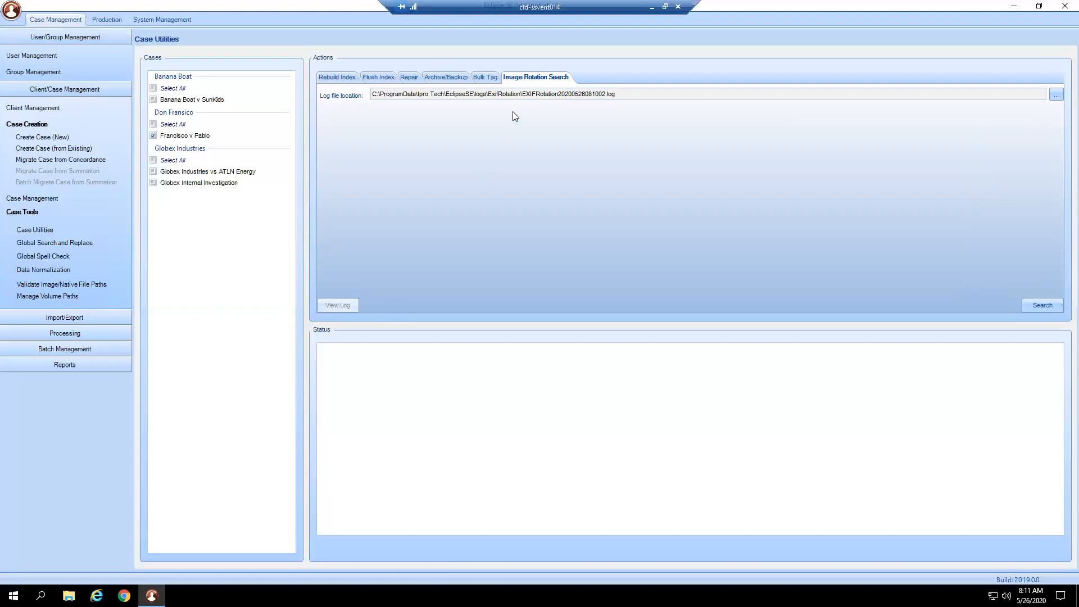
{"action": "left_click", "coordinate": [332, 76]}
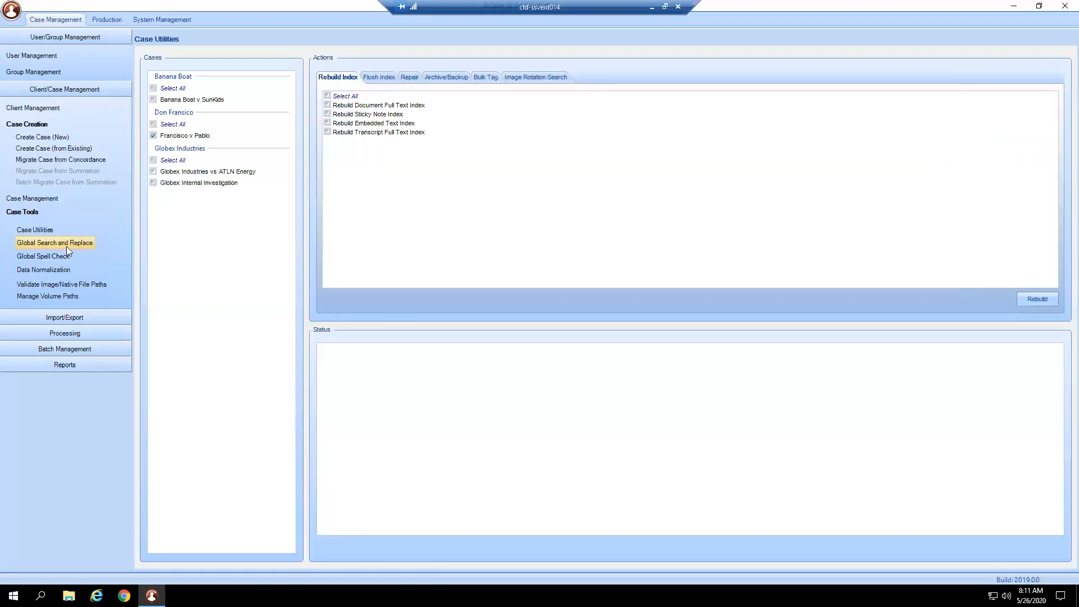
- Load the case Francisco v Pablo in Global Search and Replace and highlight Attorney Comments among the available fields
{"action": "left_click", "coordinate": [66, 245]}
{"action": "left_click", "coordinate": [242, 85]}
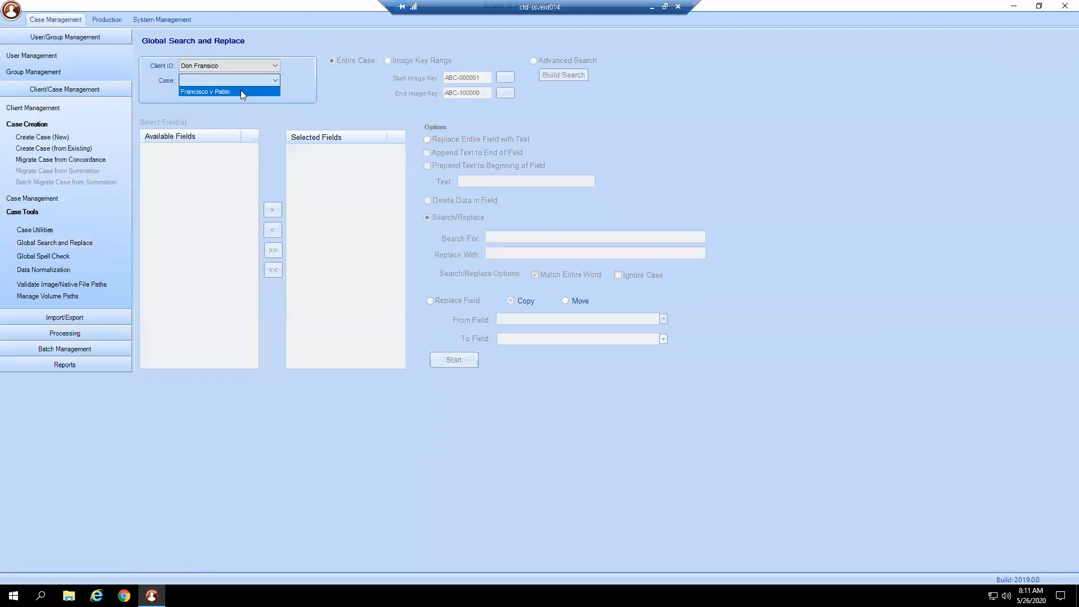
{"action": "left_click", "coordinate": [240, 92]}
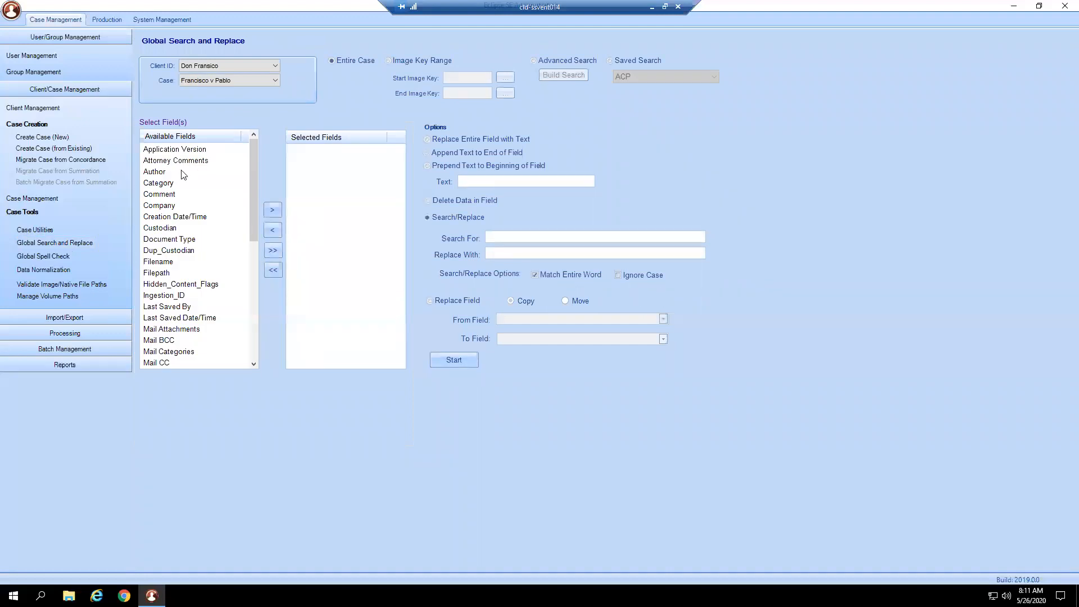
{"action": "scroll", "coordinate": [236, 332], "scroll_direction": "down", "scroll_amount": 7}
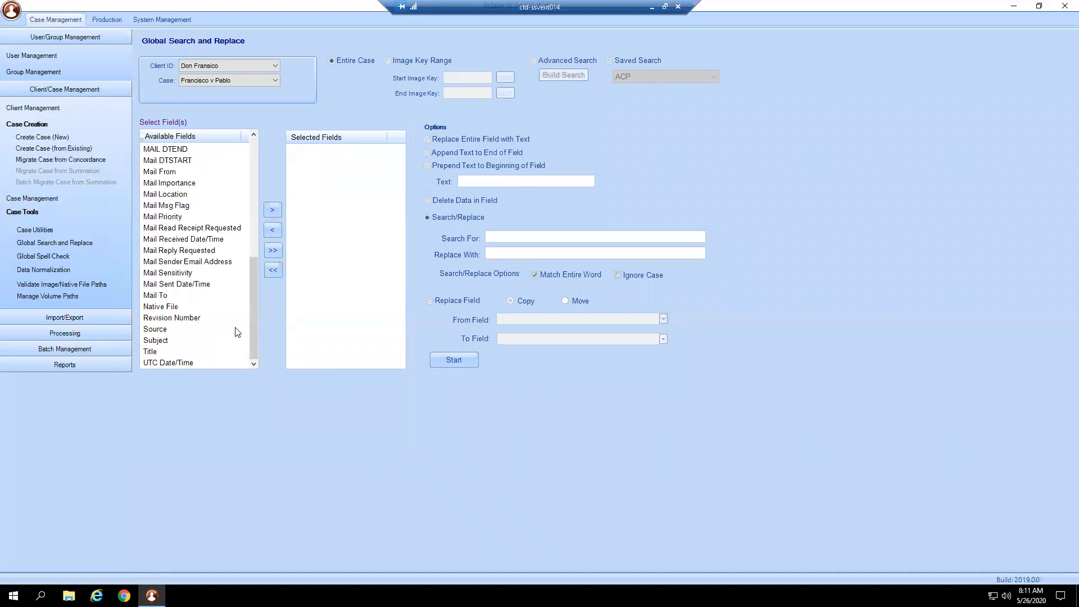
{"action": "scroll", "coordinate": [194, 333], "scroll_direction": "up", "scroll_amount": 7}
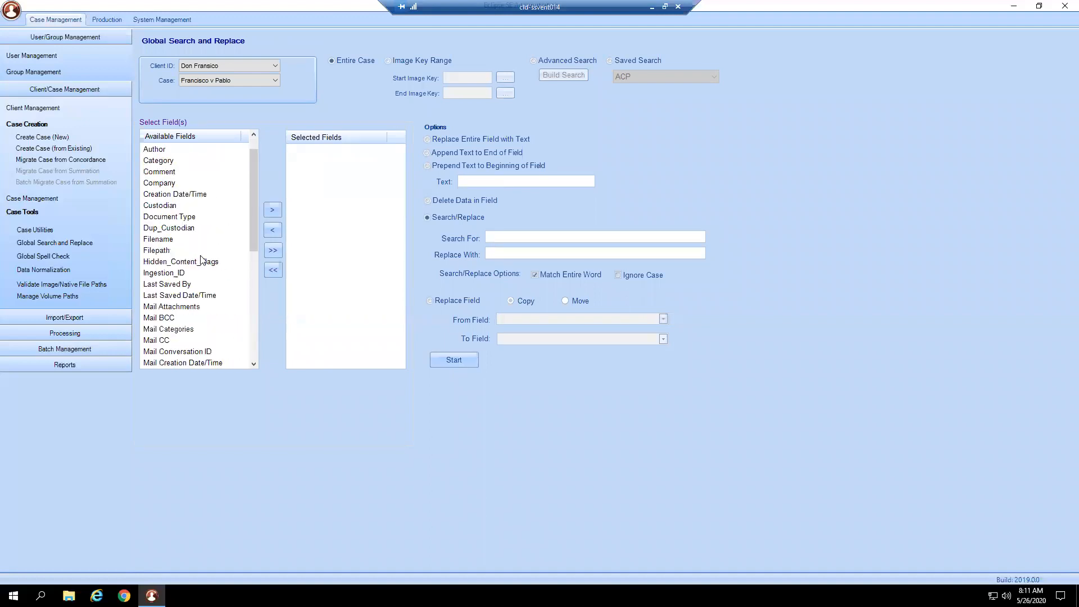
{"action": "scroll", "coordinate": [216, 169], "scroll_direction": "up", "scroll_amount": 1}
{"action": "left_click", "coordinate": [219, 159]}
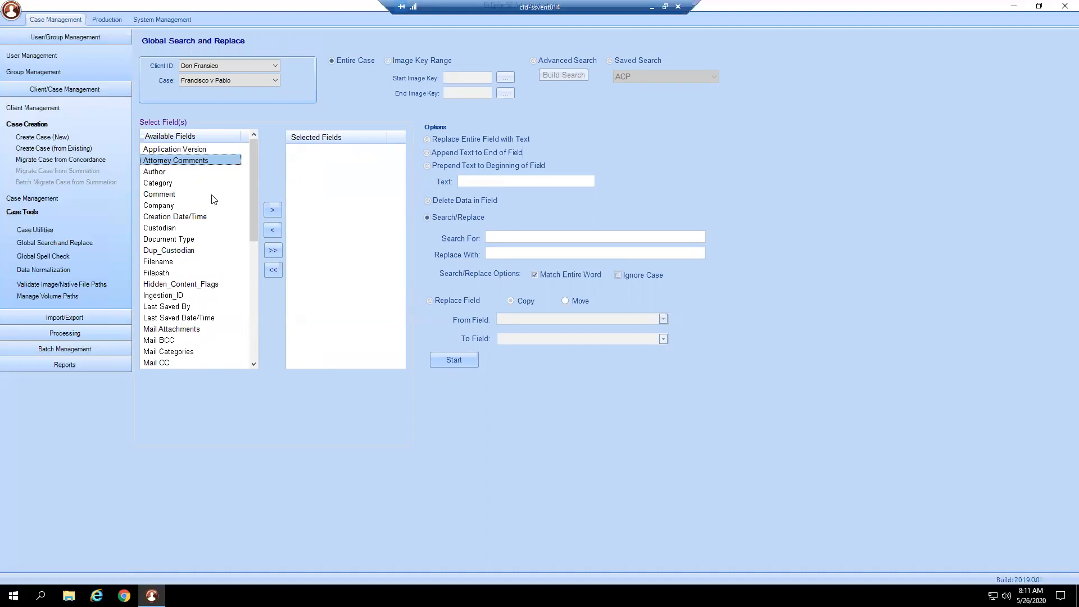
- Restrict the global replacement scope to an image key range and highlight the Custodian field
{"action": "left_click", "coordinate": [390, 60]}
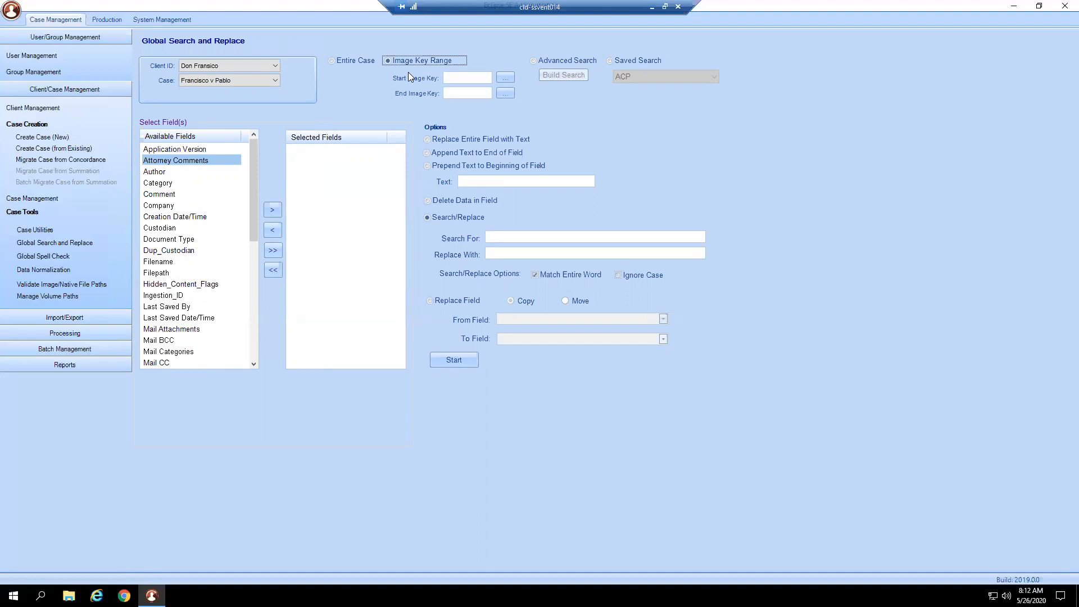
{"action": "left_click", "coordinate": [470, 79]}
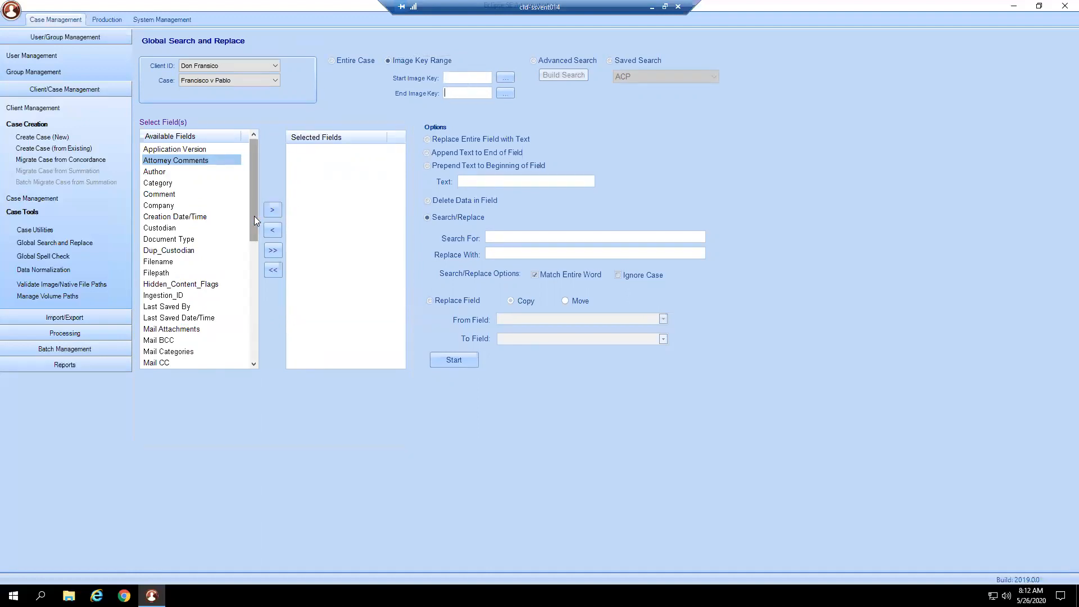
{"action": "left_click_drag", "start_coordinate": [254, 216], "coordinate": [257, 180]}
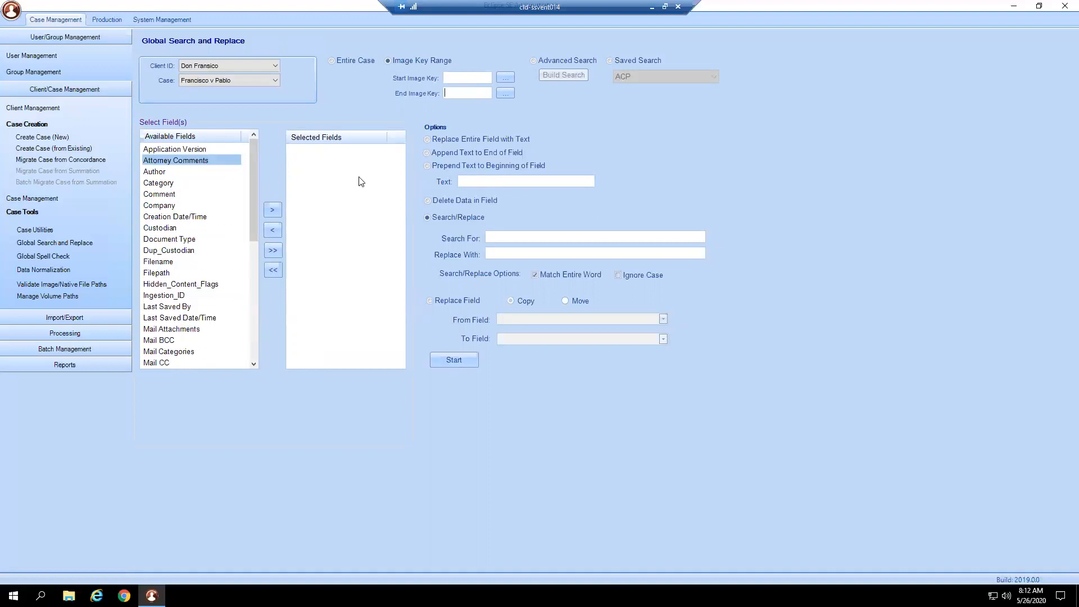
{"action": "scroll", "coordinate": [170, 228], "scroll_direction": "down", "scroll_amount": 6}
{"action": "scroll", "coordinate": [171, 229], "scroll_direction": "down", "scroll_amount": 2}
{"action": "scroll", "coordinate": [174, 229], "scroll_direction": "up", "scroll_amount": 8}
{"action": "left_click", "coordinate": [175, 228]}
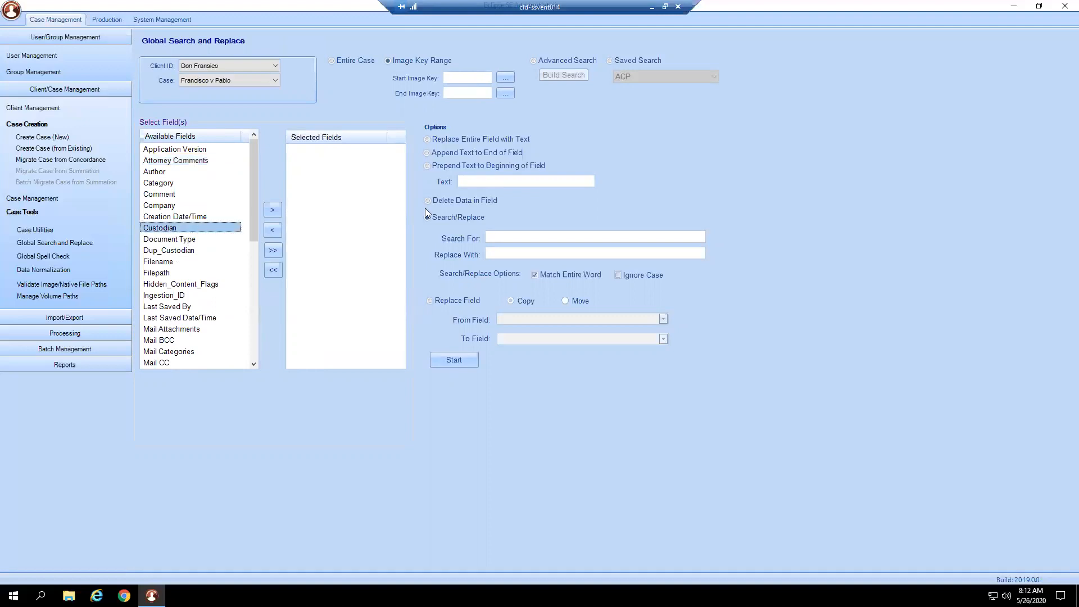
- Go through the replace entire field, append, prepend and delete data options, and highlight the Last Saved By field
{"action": "left_click", "coordinate": [499, 139]}
{"action": "left_click", "coordinate": [500, 151]}
{"action": "left_click", "coordinate": [539, 167]}
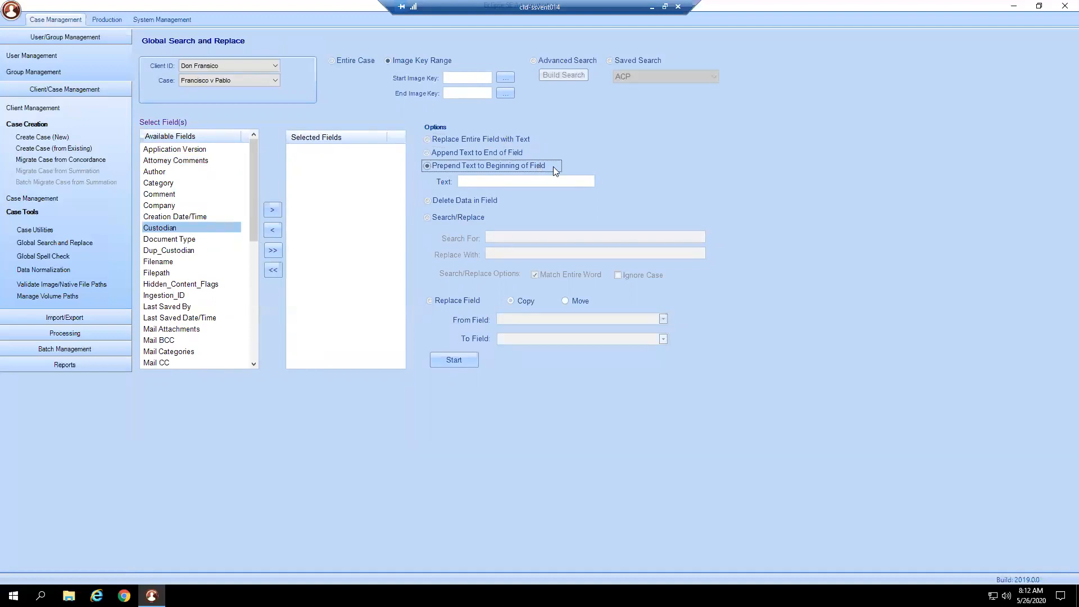
{"action": "left_click", "coordinate": [496, 203]}
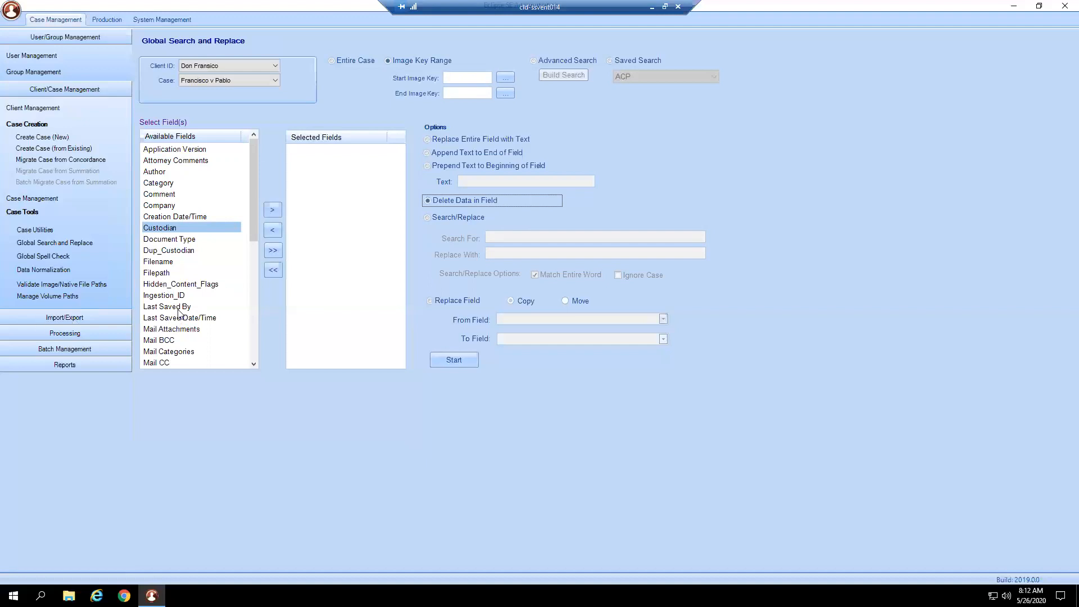
{"action": "left_click", "coordinate": [197, 309]}
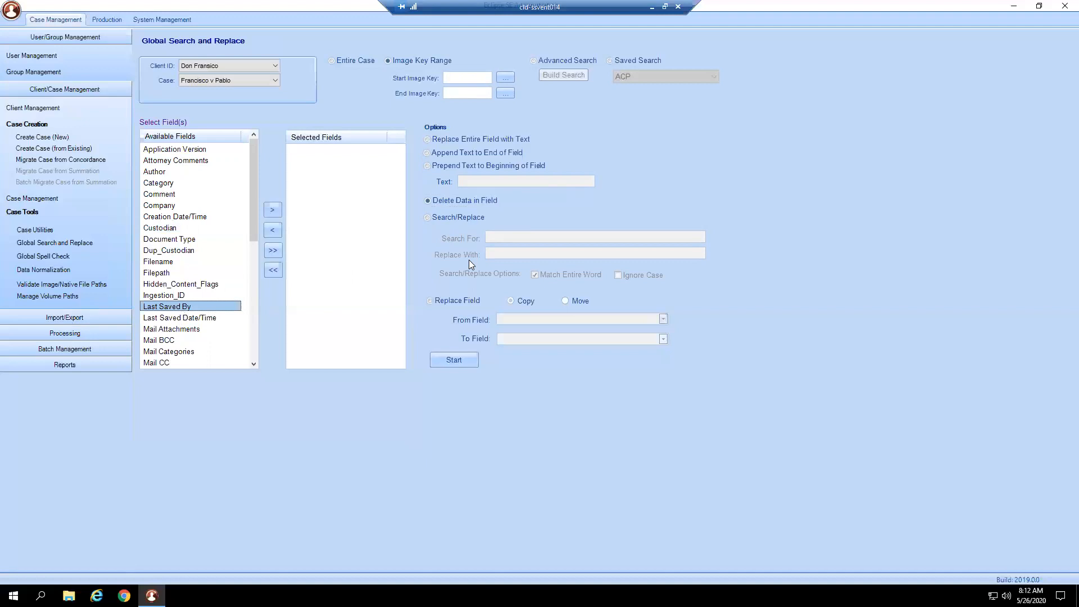
- Choose Search/Replace and enter a first name as the search text and its alternative spelling as the replacement
{"action": "left_click", "coordinate": [468, 218]}
{"action": "left_click", "coordinate": [543, 237]}
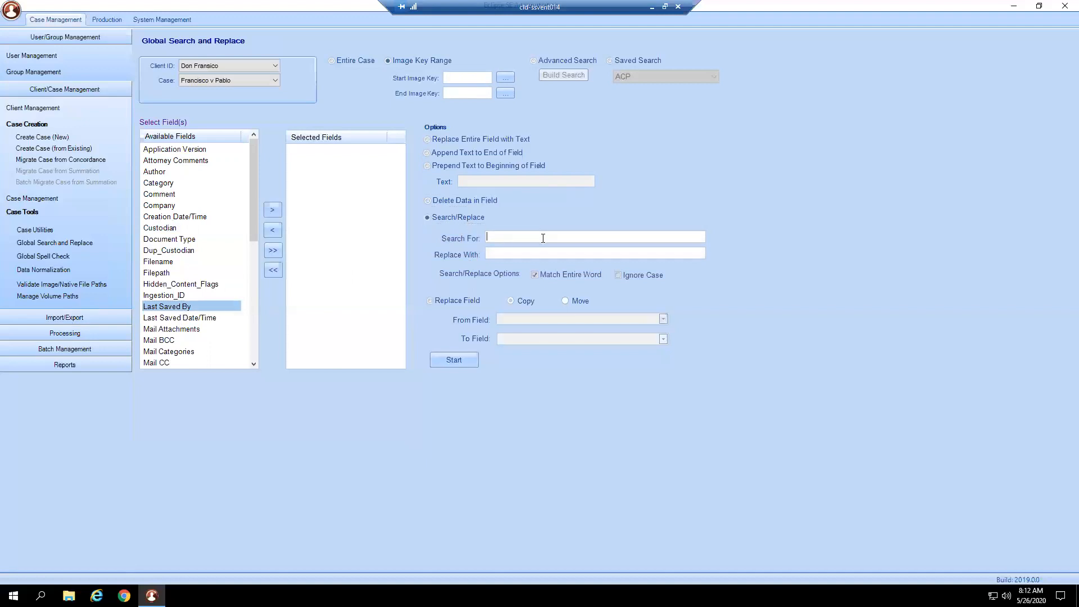
{"action": "type", "text": "Brittany"}
{"action": "left_click", "coordinate": [519, 253]}
{"action": "type", "text": "Brittani"}
- Choose the Replace Field option with Copy and look through the available source fields
{"action": "left_click", "coordinate": [430, 301]}
{"action": "left_click", "coordinate": [530, 318]}
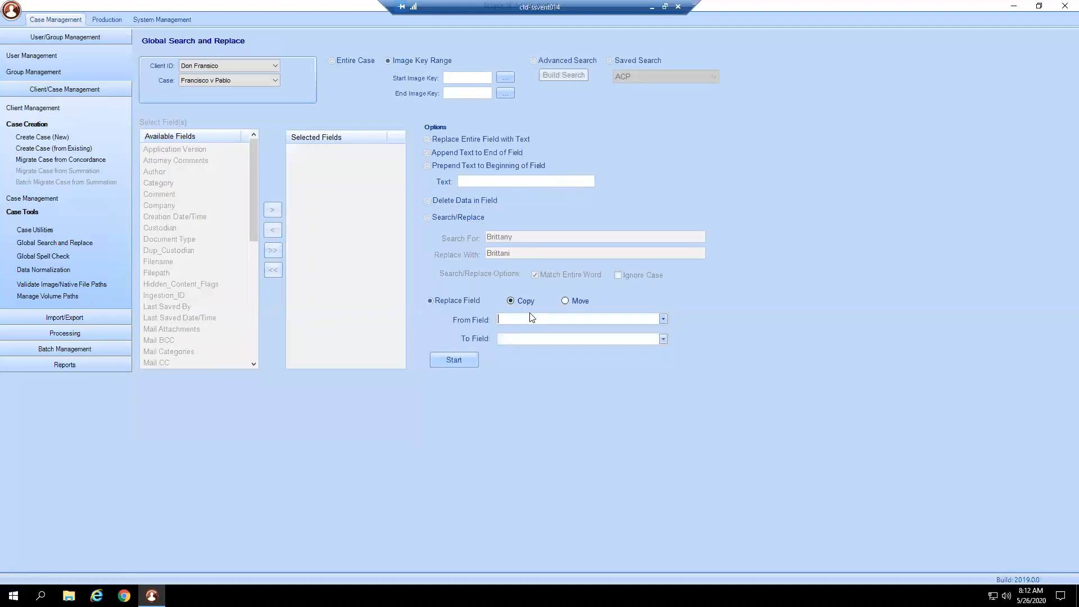
{"action": "left_click", "coordinate": [664, 319]}
{"action": "scroll", "coordinate": [581, 499], "scroll_direction": "down", "scroll_amount": 5}
{"action": "scroll", "coordinate": [581, 498], "scroll_direction": "up", "scroll_amount": 4}
{"action": "left_click", "coordinate": [457, 348]}
- Load the case Francisco v Pablo in Global Spell Check, and load it in Data Normalization as well
{"action": "left_click", "coordinate": [68, 256]}
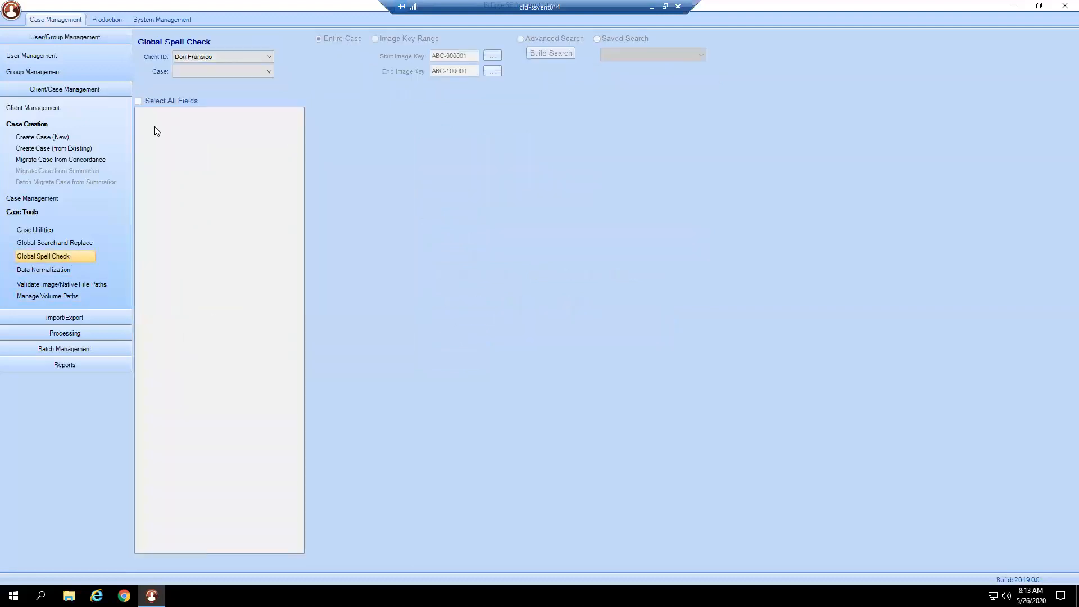
{"action": "left_click", "coordinate": [213, 72]}
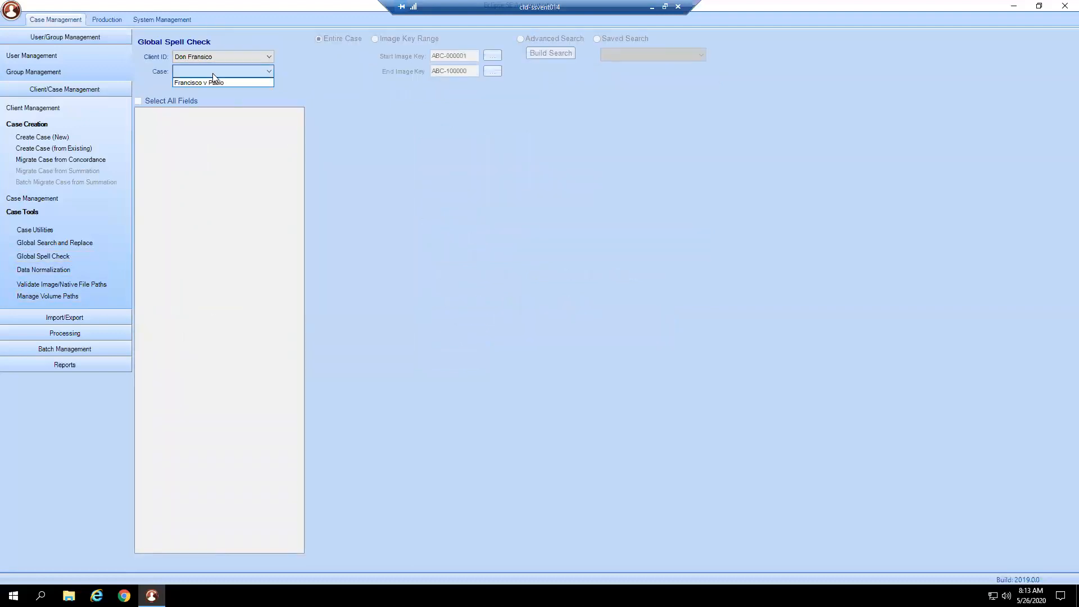
{"action": "left_click", "coordinate": [210, 81]}
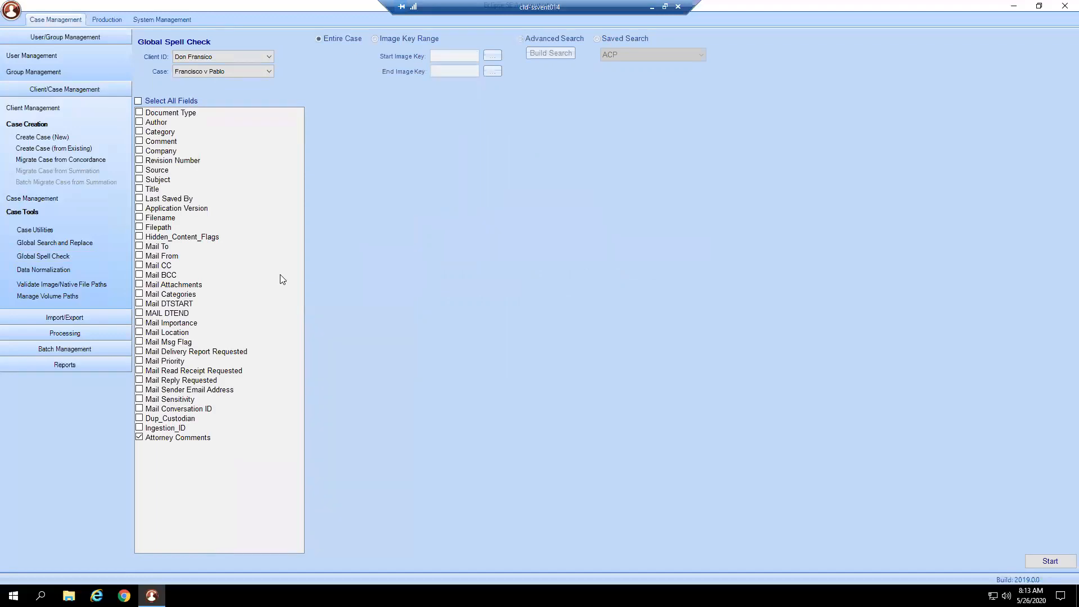
{"action": "left_click", "coordinate": [45, 273]}
{"action": "left_click", "coordinate": [268, 68]}
{"action": "left_click", "coordinate": [262, 79]}
- Mark the Author, Category and Comment fields for normalization, and clear them again
{"action": "left_click", "coordinate": [139, 122]}
{"action": "left_click", "coordinate": [140, 131]}
{"action": "left_click", "coordinate": [139, 141]}
{"action": "left_click", "coordinate": [139, 141]}
{"action": "left_click", "coordinate": [139, 132]}
{"action": "left_click", "coordinate": [139, 122]}
- View Validate Image/Native File Paths, and show Bulk Update File Paths in Manage Volume Paths for Francisco v Pablo
{"action": "left_click", "coordinate": [80, 286]}
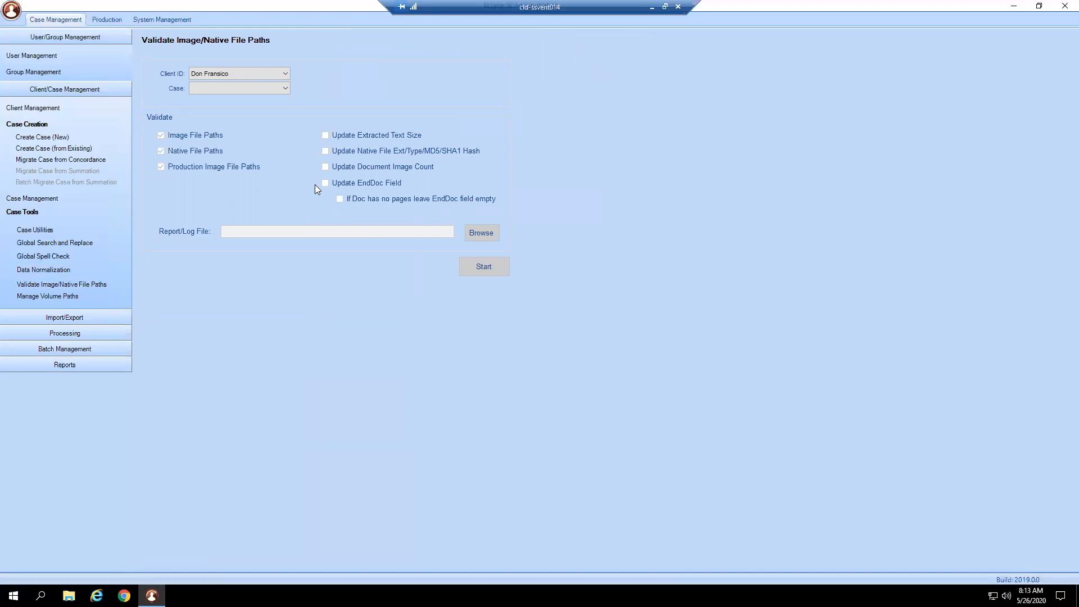
{"action": "left_click", "coordinate": [84, 295]}
{"action": "left_click", "coordinate": [200, 79]}
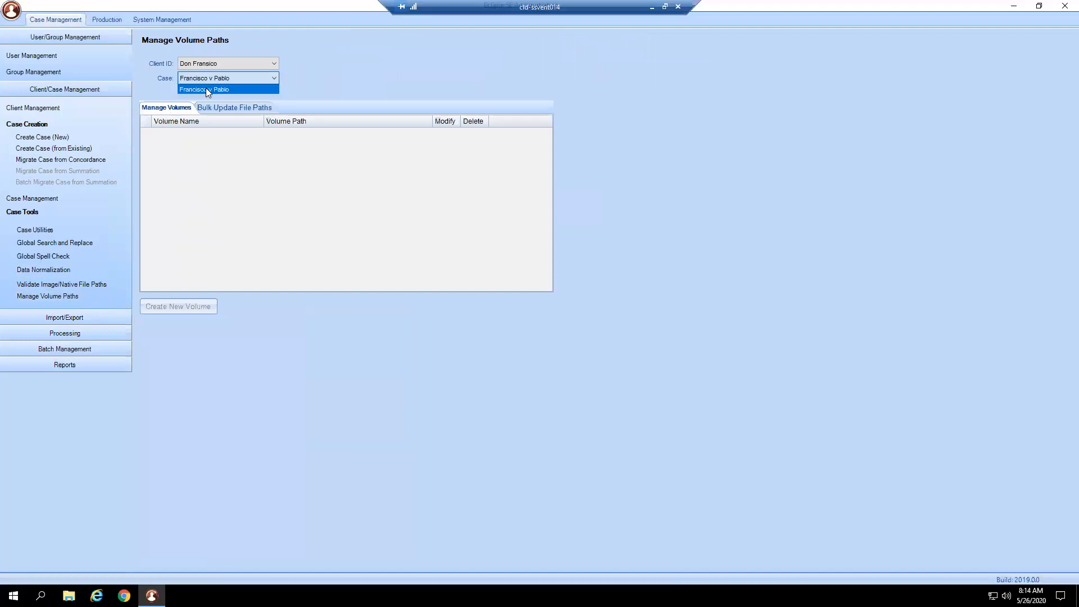
{"action": "left_click", "coordinate": [206, 88]}
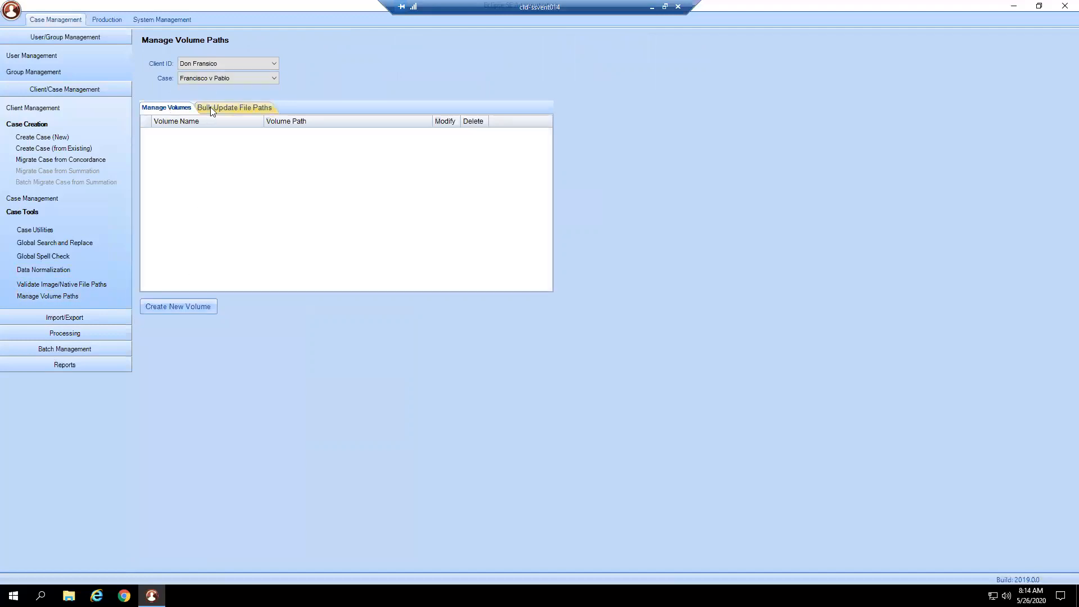
{"action": "left_click", "coordinate": [208, 109]}
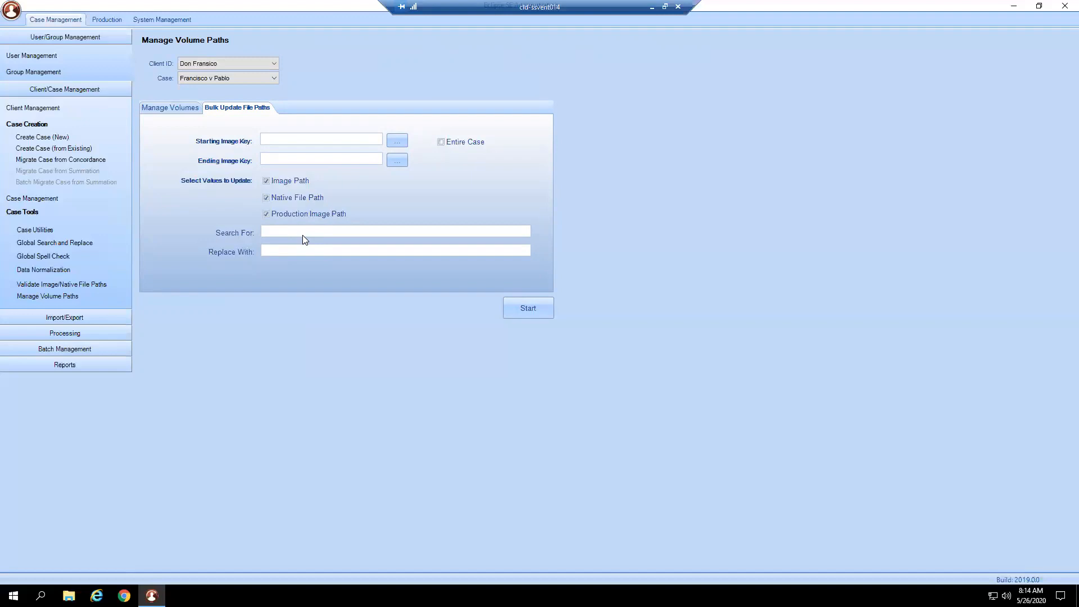
- Switch to File Explorer and open FileShare\_Sample Data\Ipro for desktop Sample Data\Import Data
{"action": "left_click", "coordinate": [68, 596]}
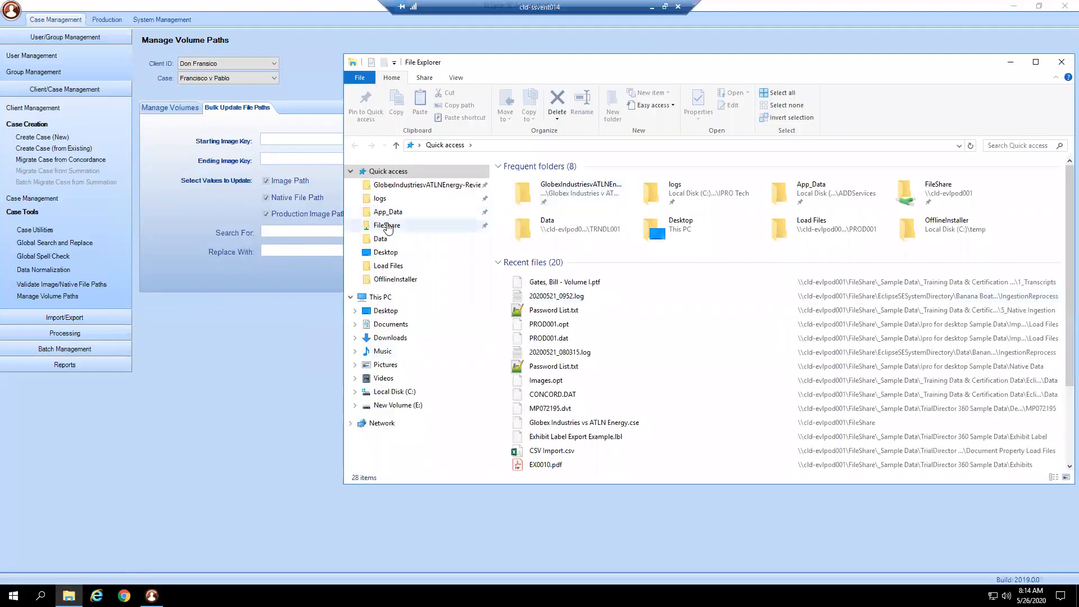
{"action": "left_click", "coordinate": [387, 226]}
{"action": "double_click", "coordinate": [545, 182]}
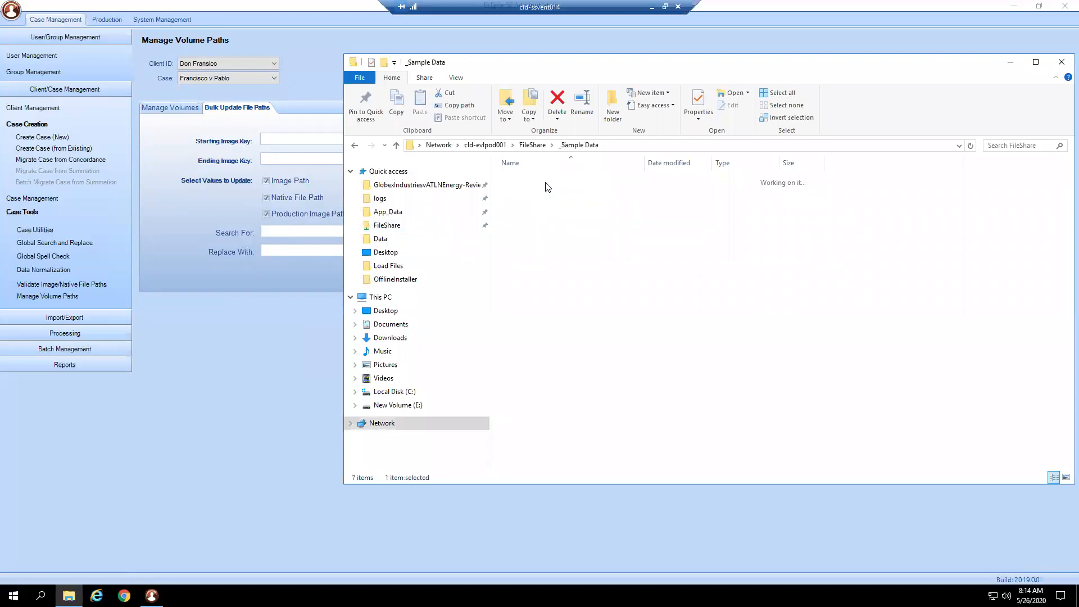
{"action": "double_click", "coordinate": [543, 189]}
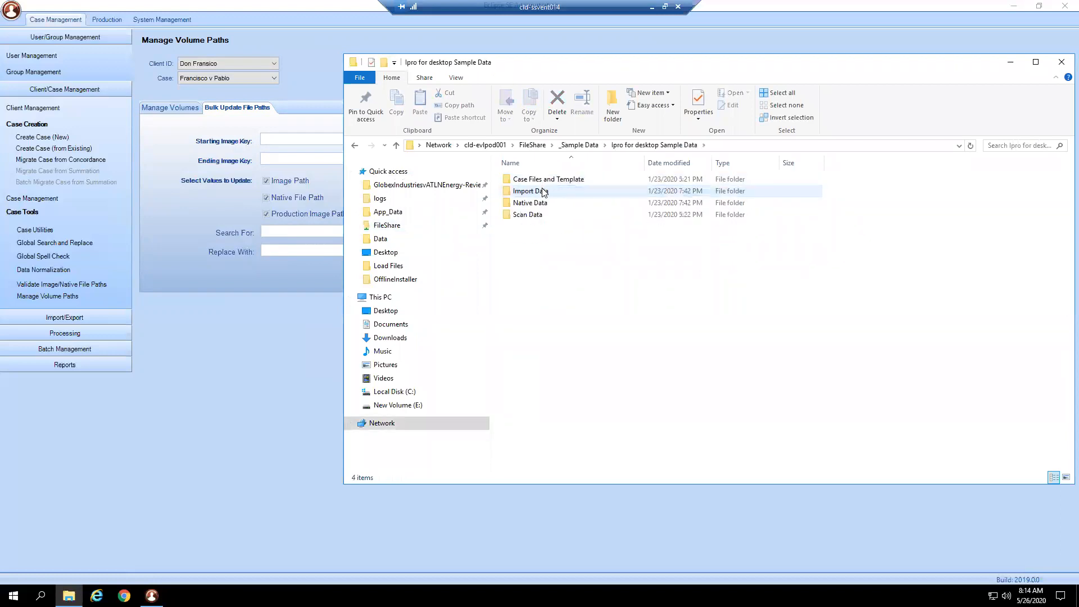
{"action": "double_click", "coordinate": [544, 190]}
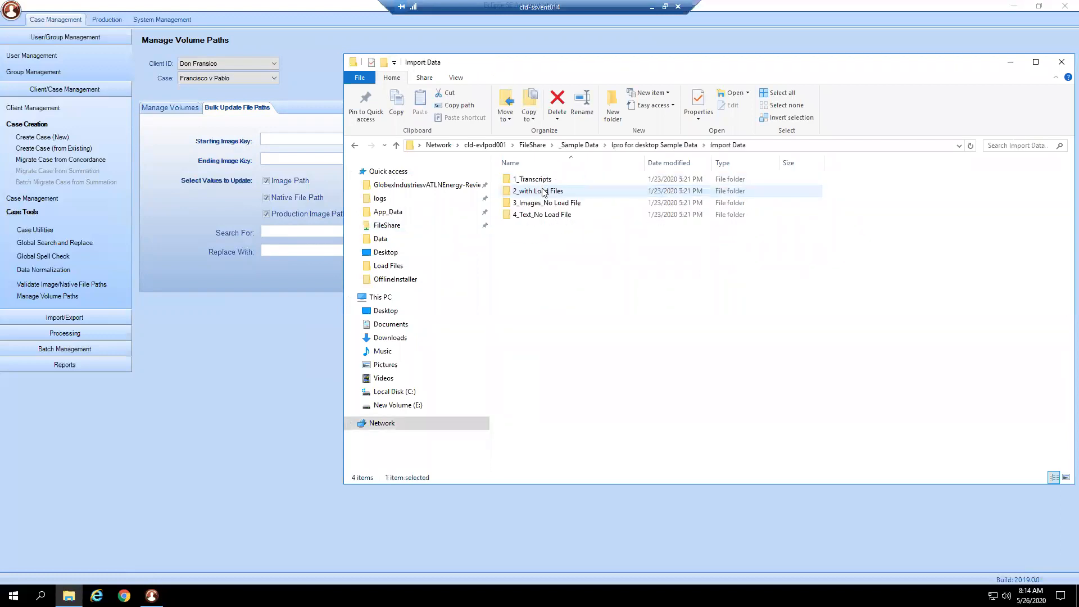
- Copy the Import Data folder's network path and paste it as the Replace With value of the bulk file path update
{"action": "left_click", "coordinate": [764, 147]}
{"action": "key", "text": "ctrl+c"}
{"action": "right_click", "coordinate": [755, 145]}
{"action": "key", "text": "Return"}
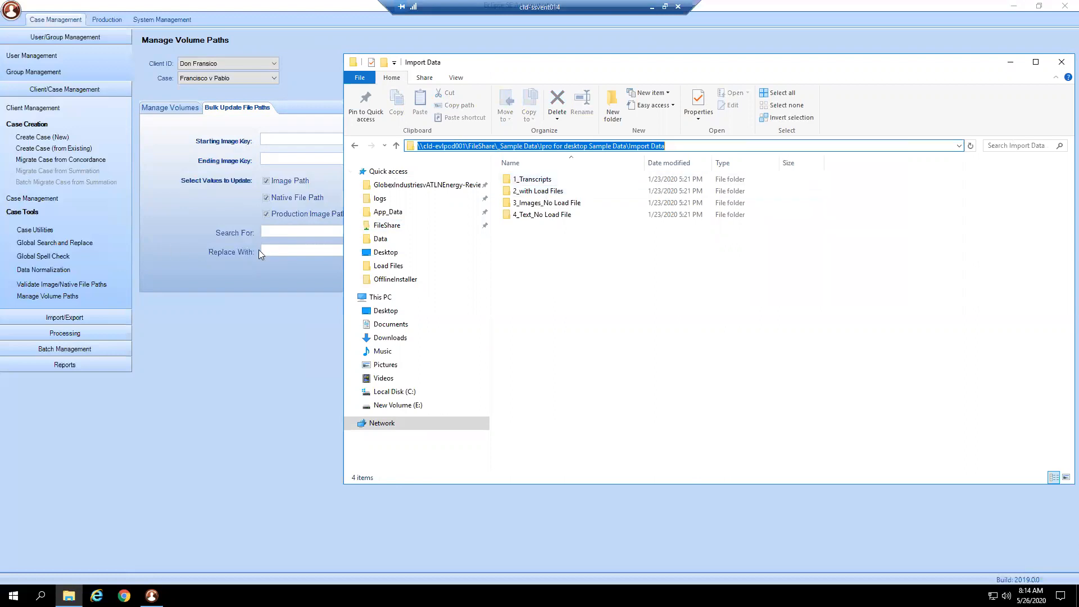
{"action": "left_click", "coordinate": [272, 251]}
{"action": "right_click", "coordinate": [273, 251]}
{"action": "left_click", "coordinate": [298, 298]}
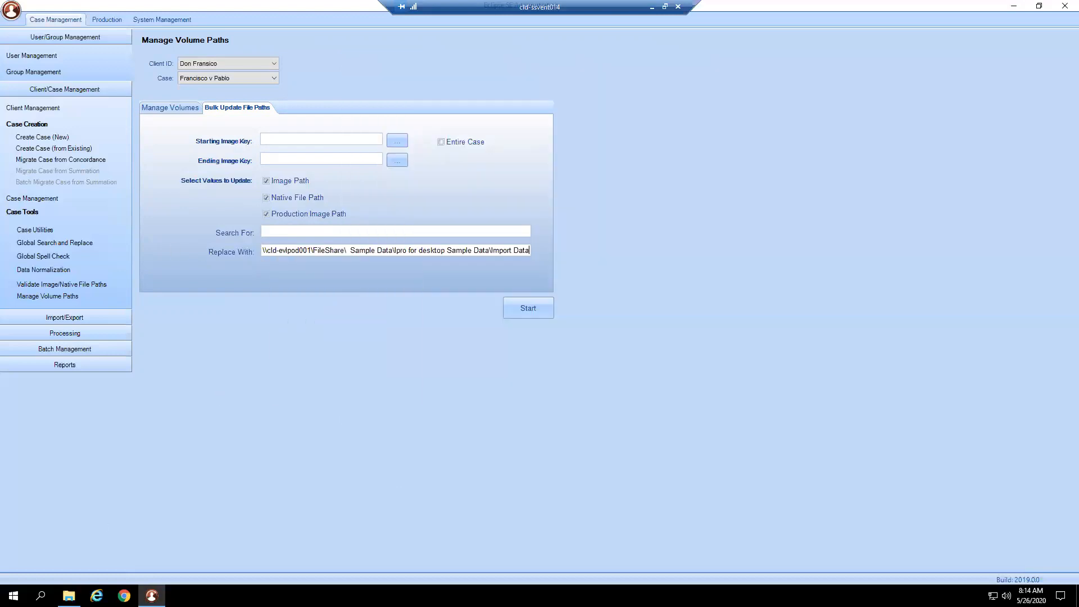
- Switch to File Explorer and open C:\FileShare\_Sample Data\Ipro for desktop Sample Data\Import Data\2_with Load Files
{"action": "left_click", "coordinate": [68, 596]}
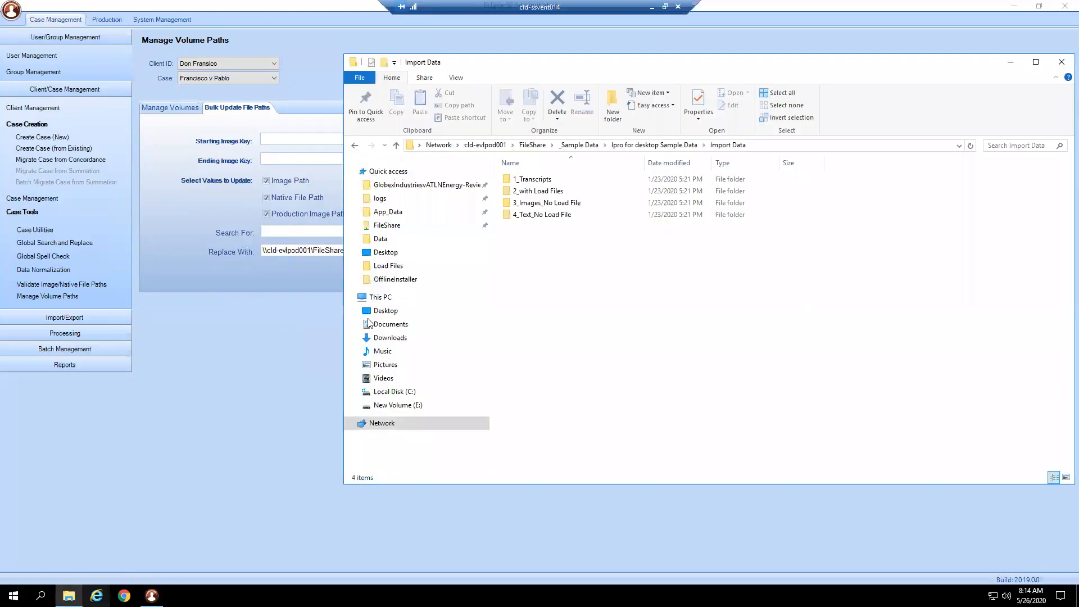
{"action": "left_click", "coordinate": [421, 393]}
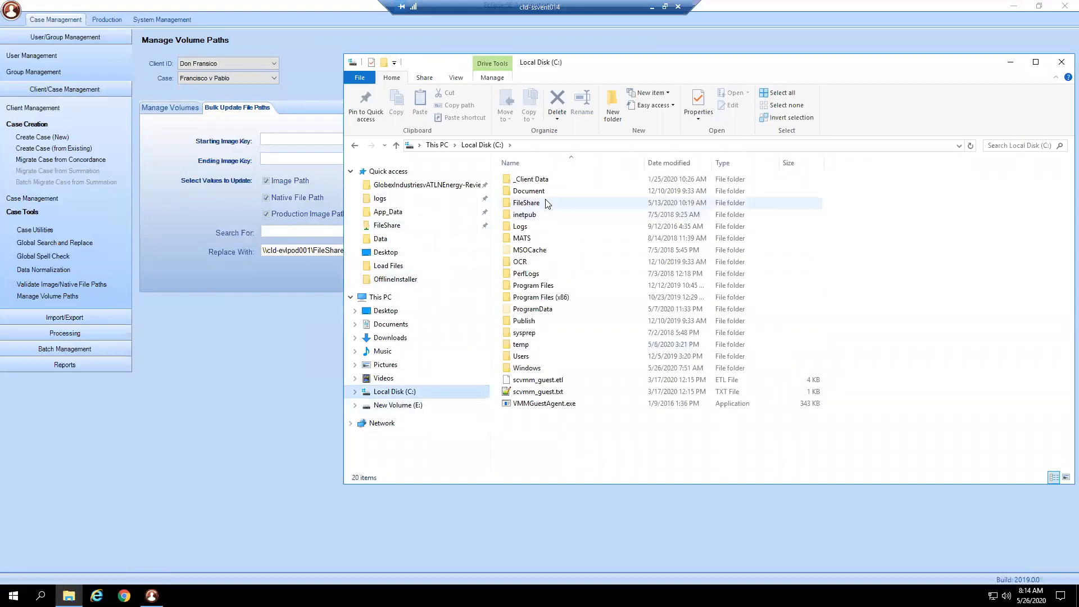
{"action": "double_click", "coordinate": [547, 204]}
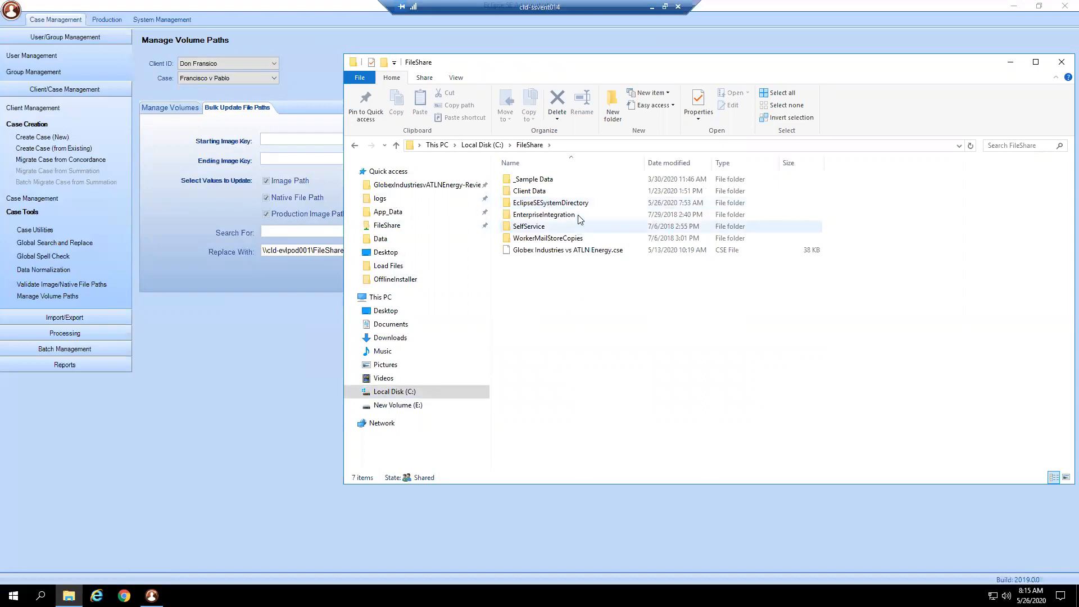
{"action": "double_click", "coordinate": [579, 180]}
{"action": "left_click", "coordinate": [579, 193]}
{"action": "double_click", "coordinate": [579, 193]}
{"action": "double_click", "coordinate": [579, 193]}
{"action": "double_click", "coordinate": [639, 191]}
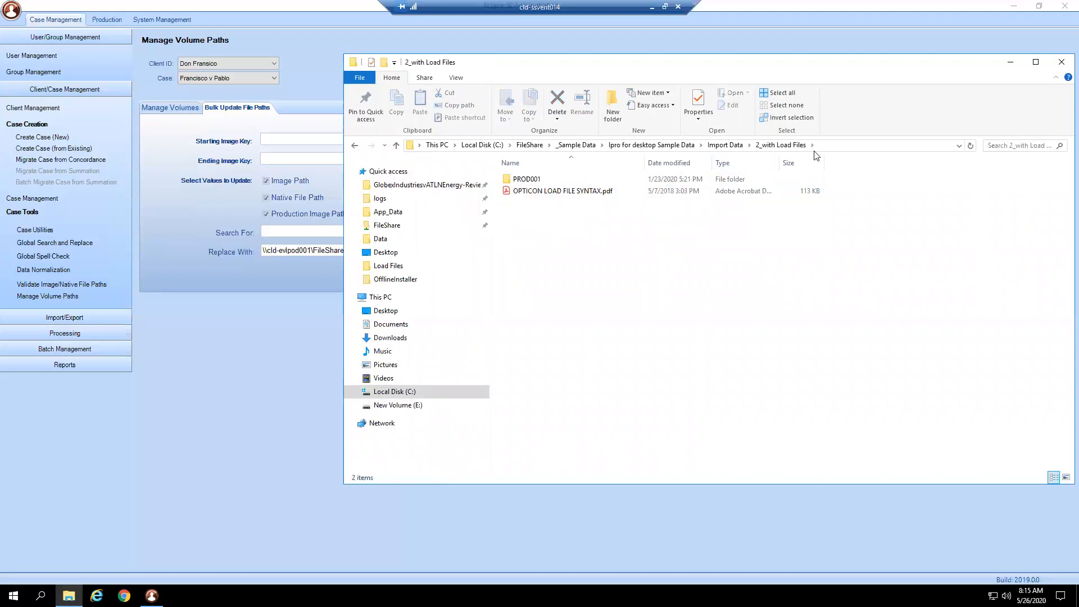
- Copy the local path of the 2_with Load Files folder and paste it as the Search For value of the bulk file path update
{"action": "right_click", "coordinate": [815, 151]}
{"action": "left_click", "coordinate": [849, 145]}
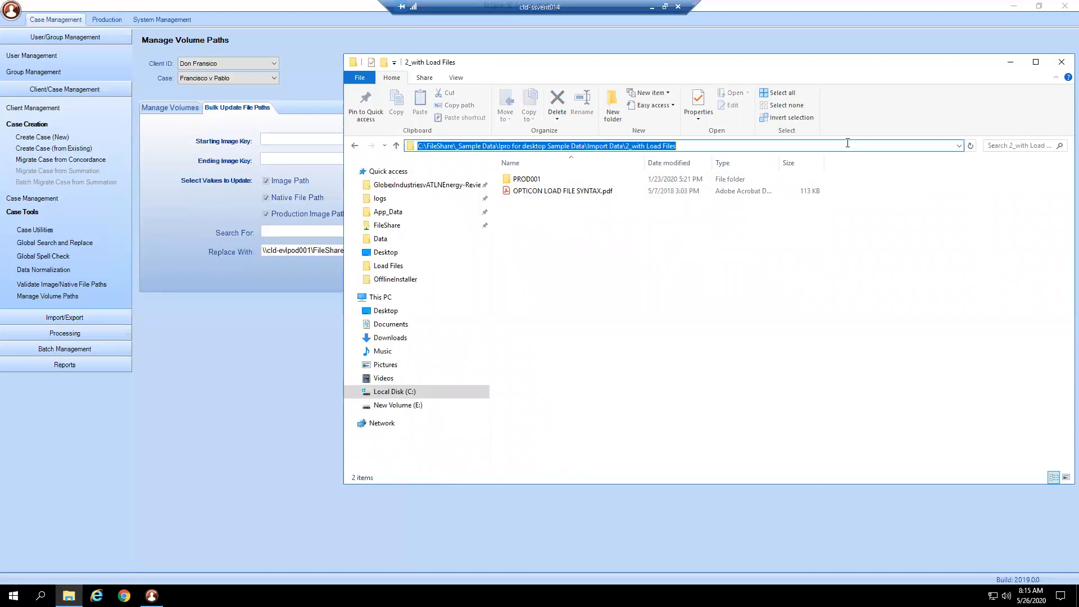
{"action": "right_click", "coordinate": [849, 145]}
{"action": "left_click", "coordinate": [881, 180]}
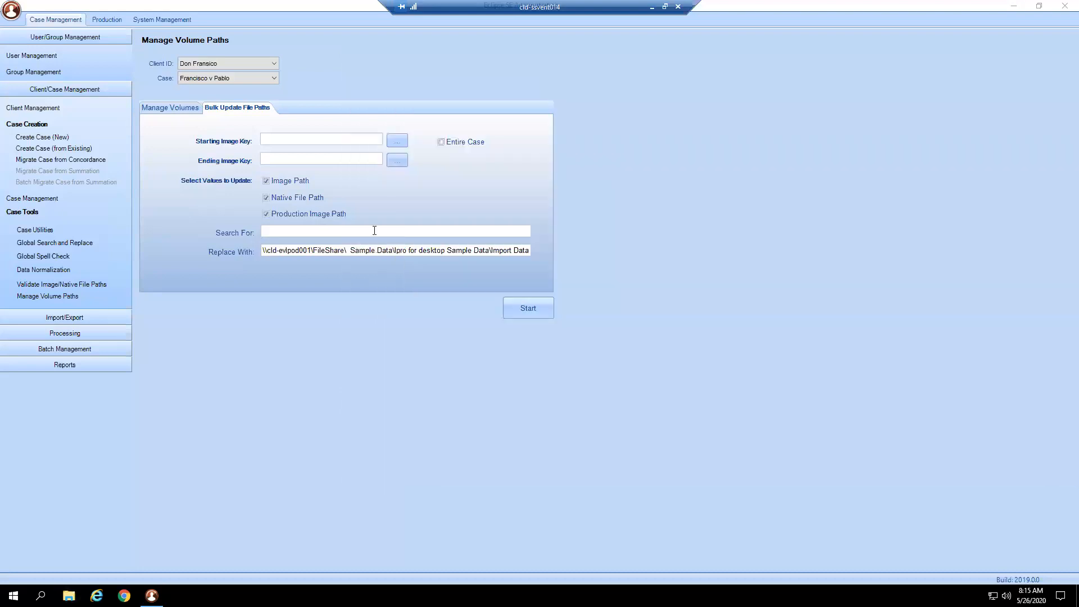
{"action": "left_click", "coordinate": [1062, 62]}
{"action": "right_click", "coordinate": [349, 230]}
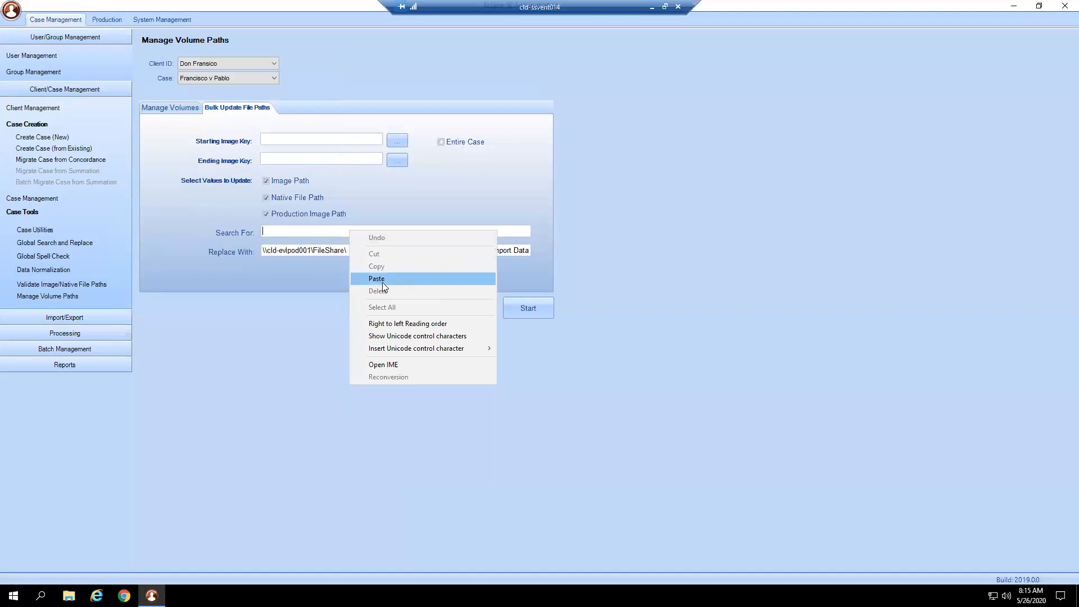
{"action": "left_click", "coordinate": [382, 282]}
- Compare the start of the Search For path with the server portion of the Replace With path
{"action": "left_click_drag", "start_coordinate": [262, 251], "coordinate": [546, 251]}
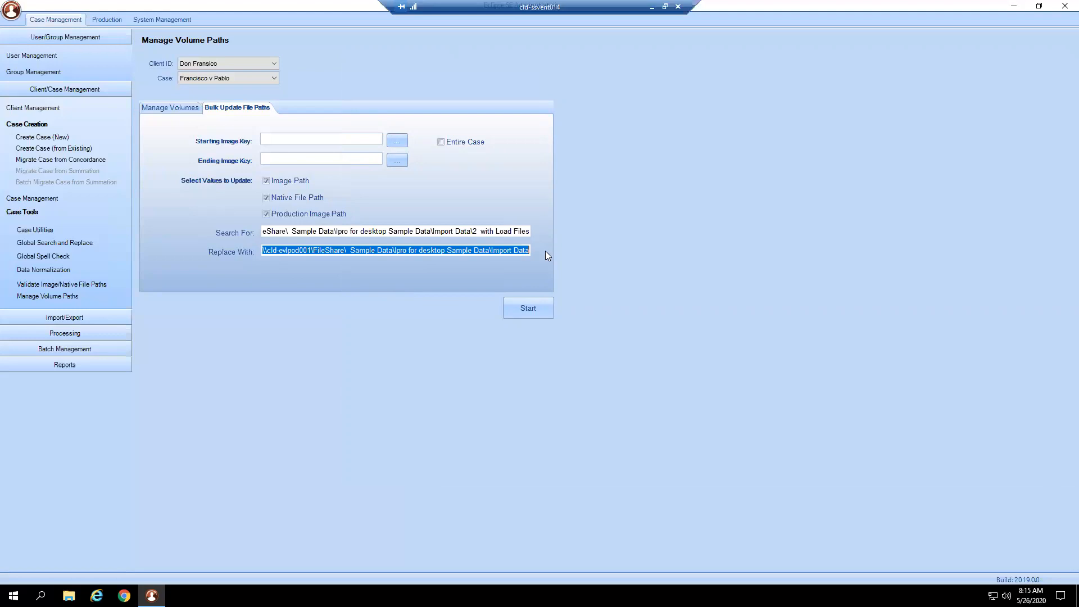
{"action": "left_click", "coordinate": [284, 232]}
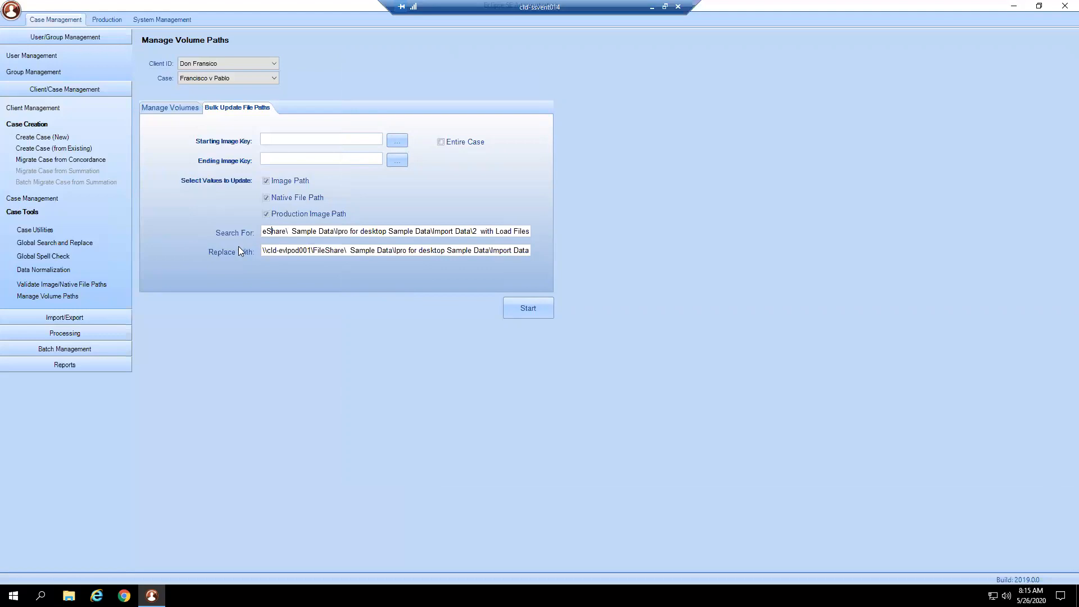
{"action": "left_click_drag", "start_coordinate": [265, 251], "coordinate": [401, 251]}
{"action": "left_click_drag", "start_coordinate": [325, 231], "coordinate": [262, 250]}
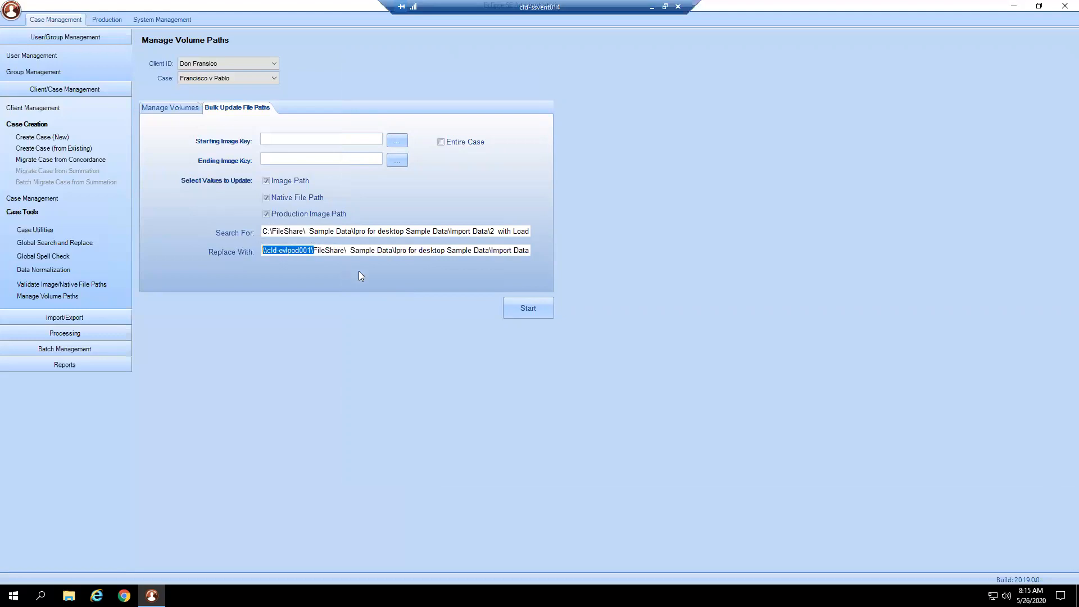
{"action": "left_click", "coordinate": [324, 252]}
- Clear the Replace With and Search For paths of the bulk file path update
{"action": "left_click_drag", "start_coordinate": [262, 251], "coordinate": [571, 248]}
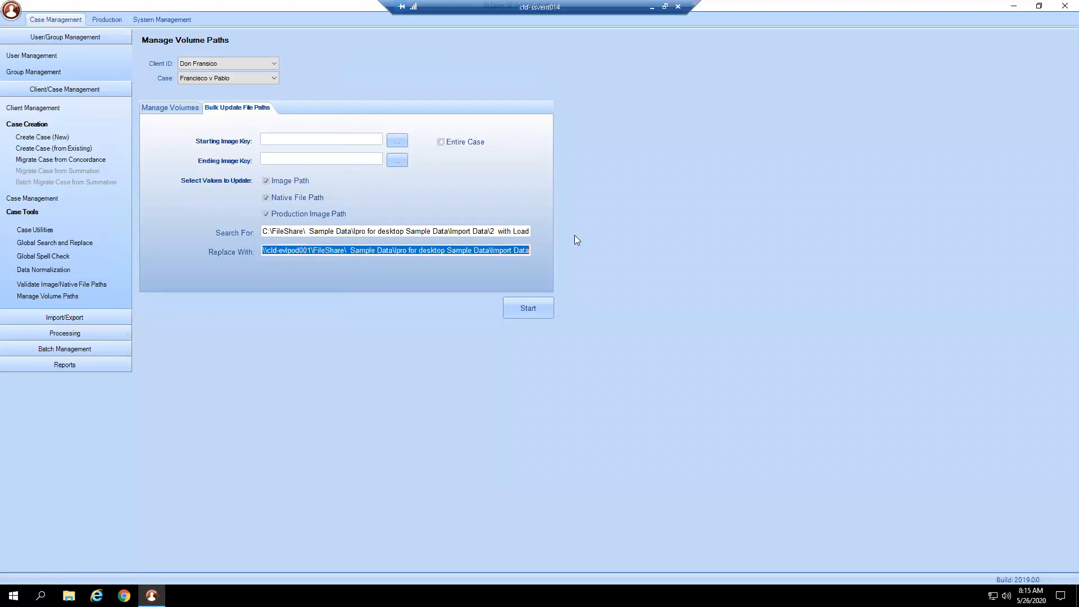
{"action": "key", "text": "Delete"}
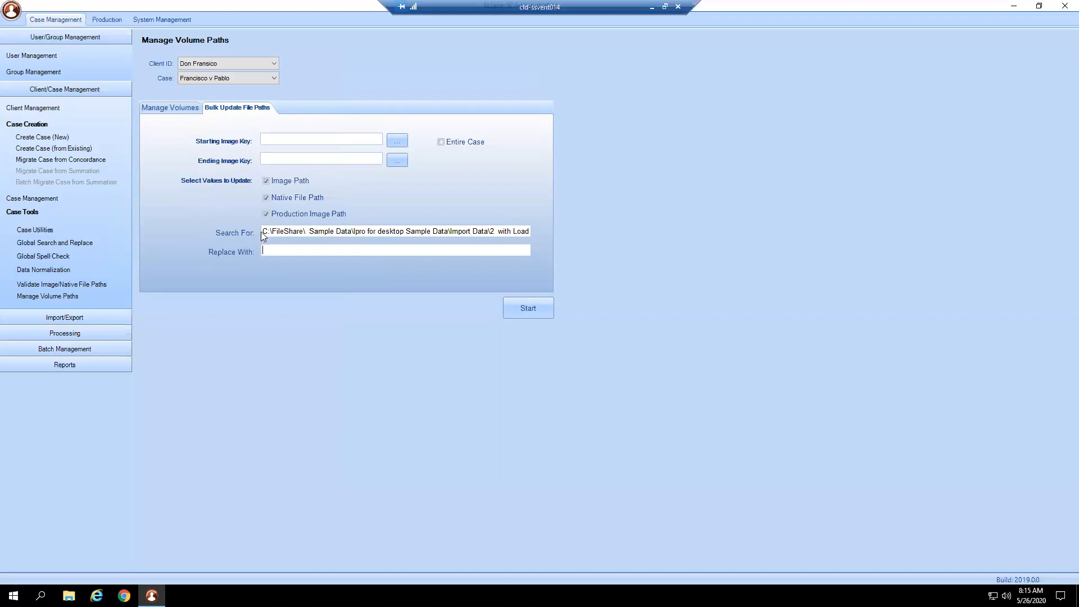
{"action": "left_click_drag", "start_coordinate": [262, 231], "coordinate": [608, 225]}
{"action": "key", "text": "Delete"}
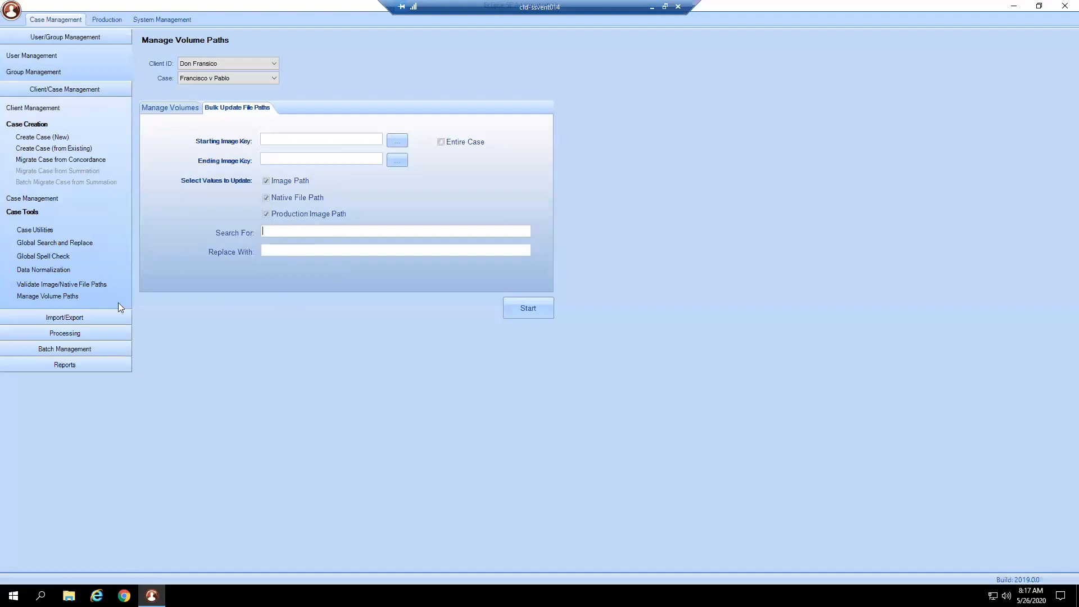
- Expand the Import/Export tools, collapse Client/Case Management and User/Group Management, and open Import Data
{"action": "left_click", "coordinate": [96, 315]}
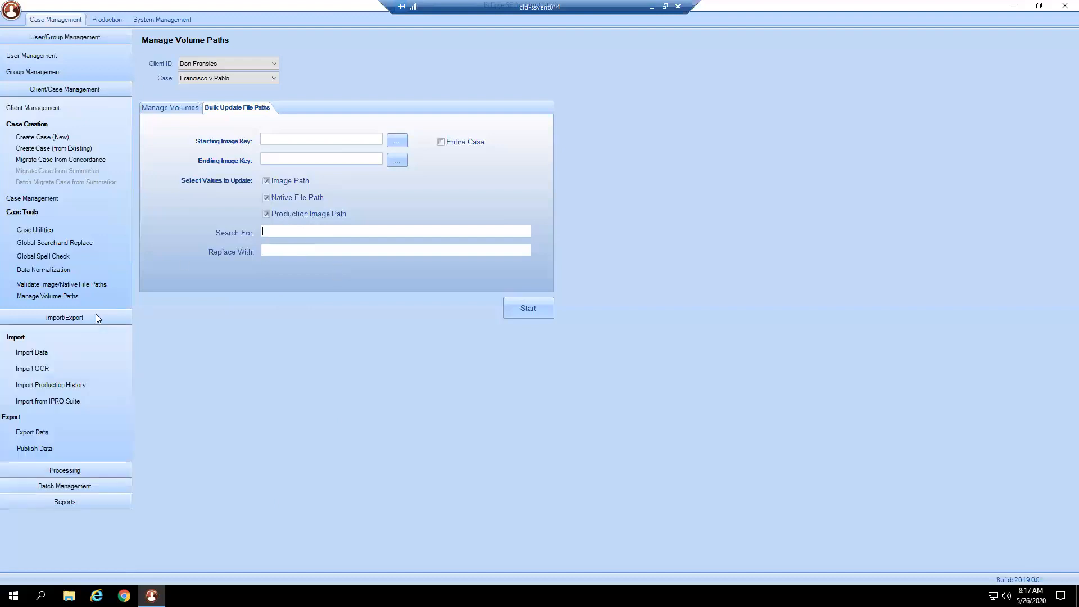
{"action": "left_click", "coordinate": [88, 90]}
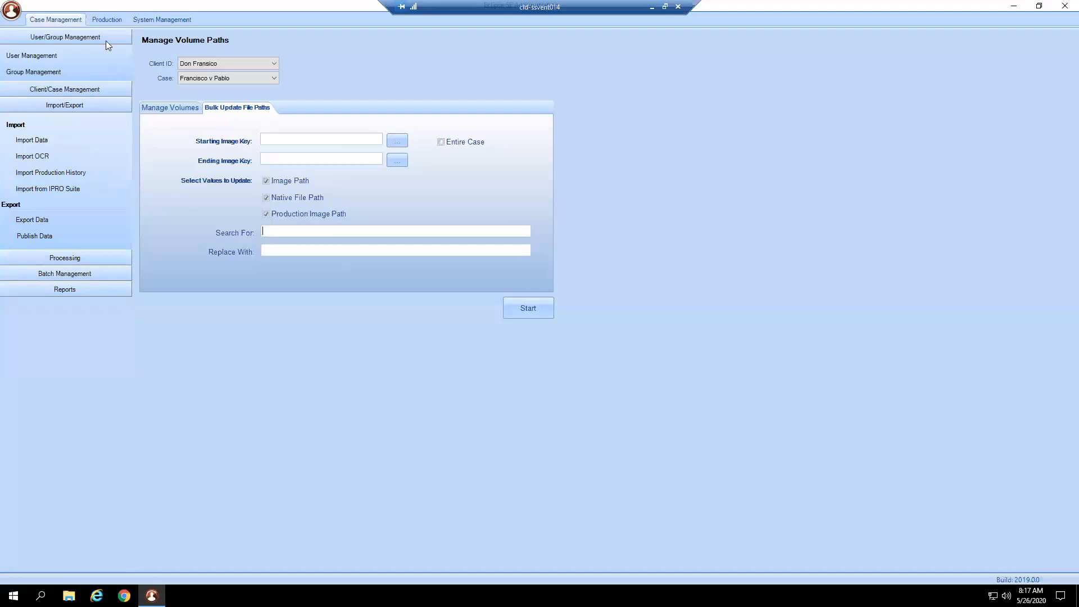
{"action": "left_click", "coordinate": [108, 41]}
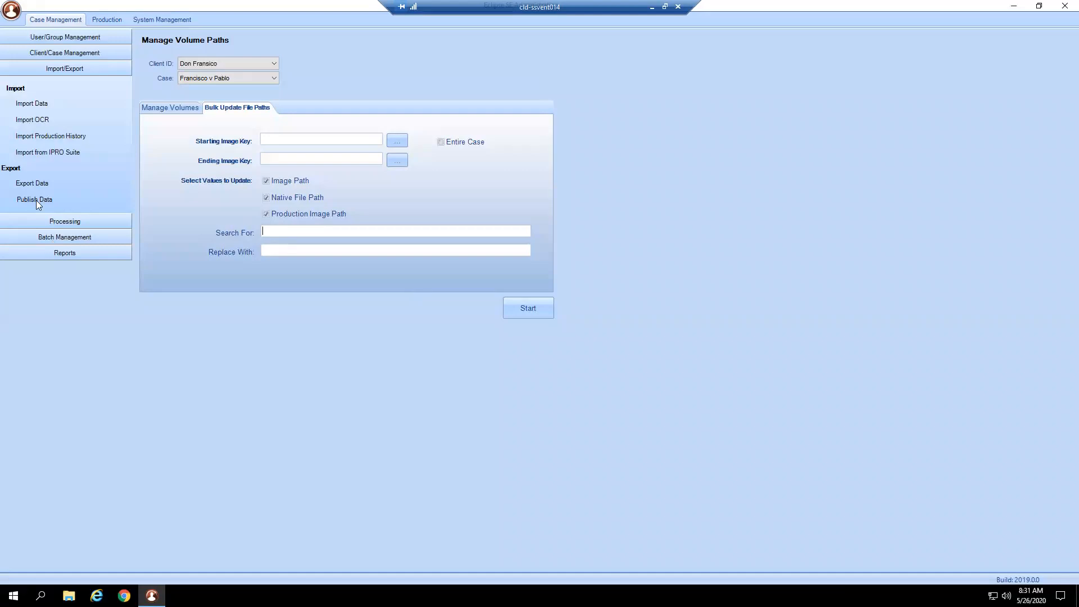
{"action": "left_click", "coordinate": [38, 106]}
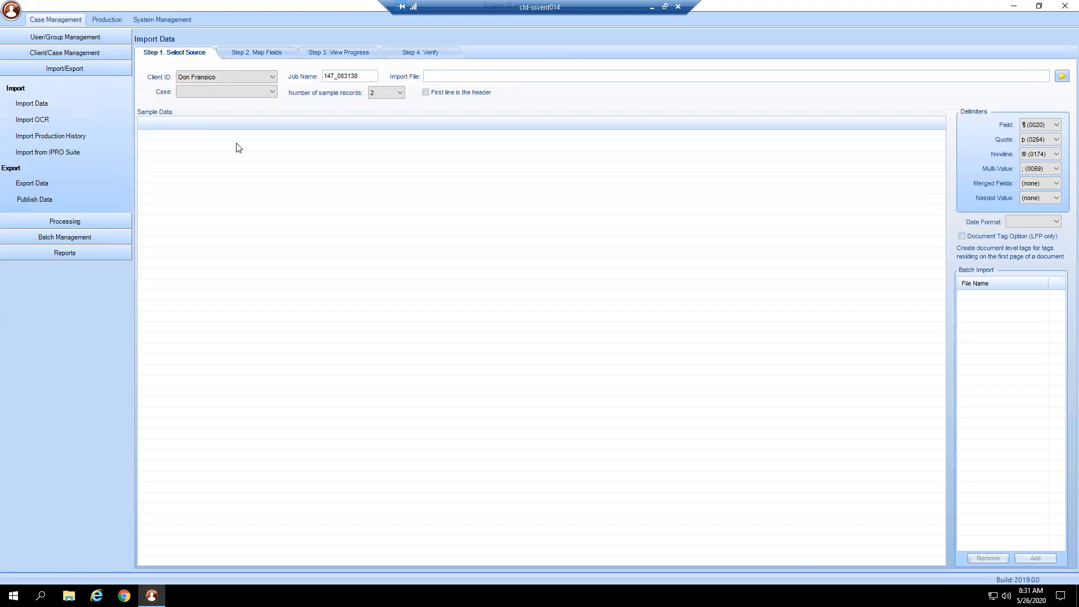
- Choose the case Francisco v Pablo for the import and name the job 2020.05.26 DEF IDS
{"action": "left_click", "coordinate": [219, 91]}
{"action": "left_click", "coordinate": [219, 103]}
{"action": "left_click", "coordinate": [338, 76]}
{"action": "double_click", "coordinate": [337, 76]}
{"action": "type", "text": "2020"}
{"action": "type", "text": ".05"}
{"action": "type", "text": ".26 DE"}
{"action": "type", "text": "F IDS"}
- Load PROD001.dat as the import file from FileShare's Eclipse SE Training Data\2_Imports\2_with Load Files\PROD001\Load Files folder
{"action": "left_click", "coordinate": [1062, 76]}
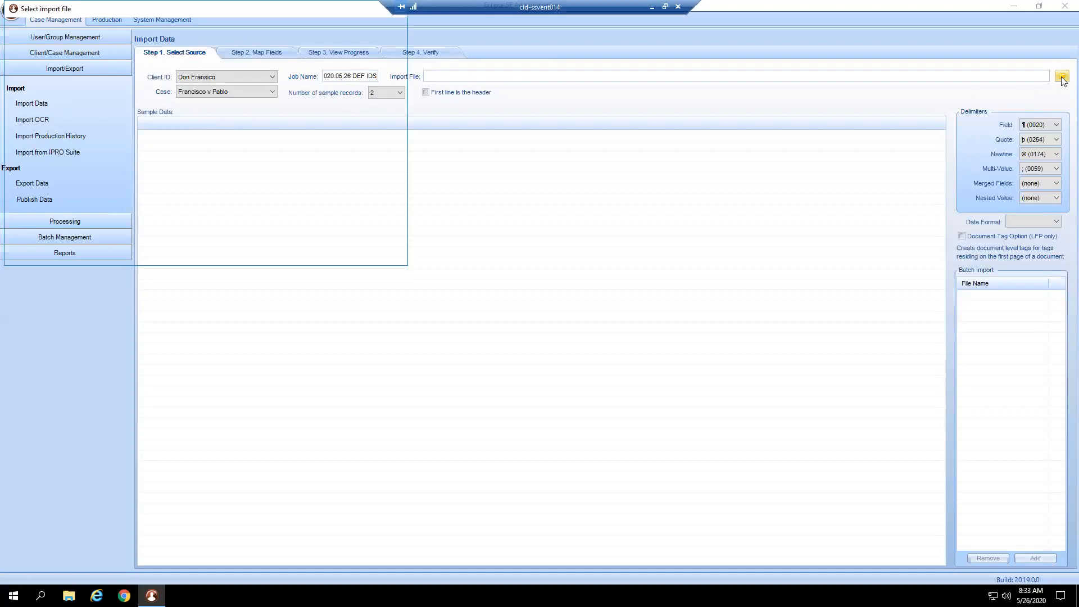
{"action": "left_click_drag", "start_coordinate": [88, 158], "coordinate": [88, 94]}
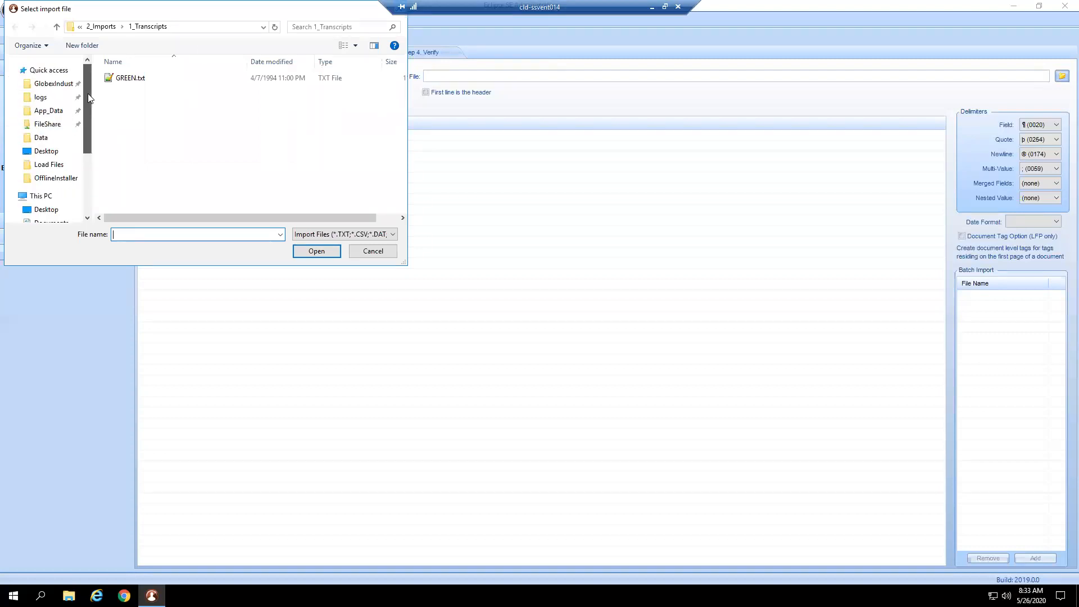
{"action": "left_click", "coordinate": [60, 129]}
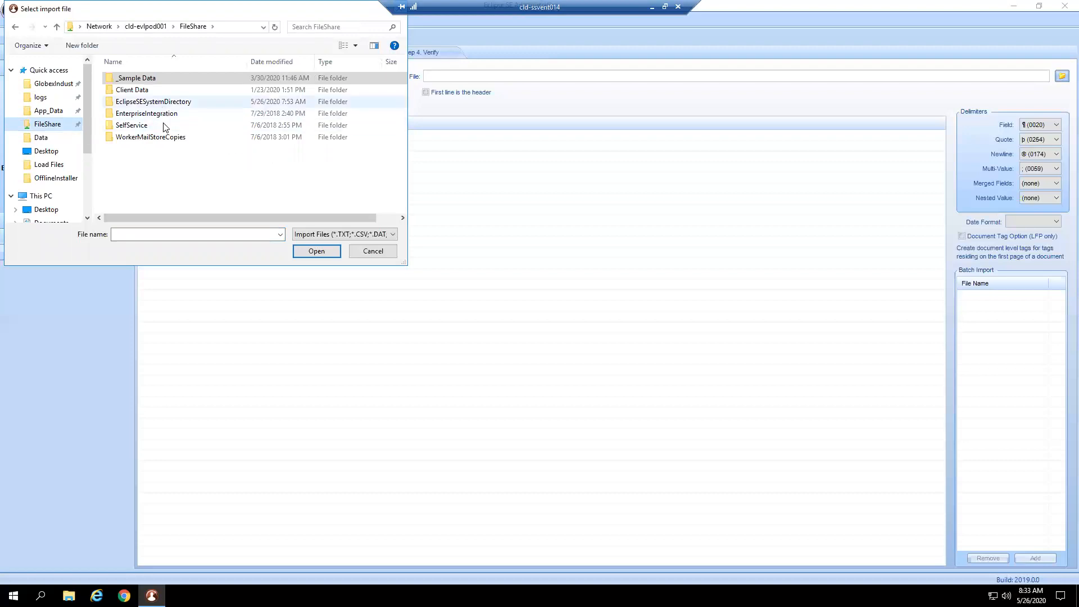
{"action": "double_click", "coordinate": [165, 79]}
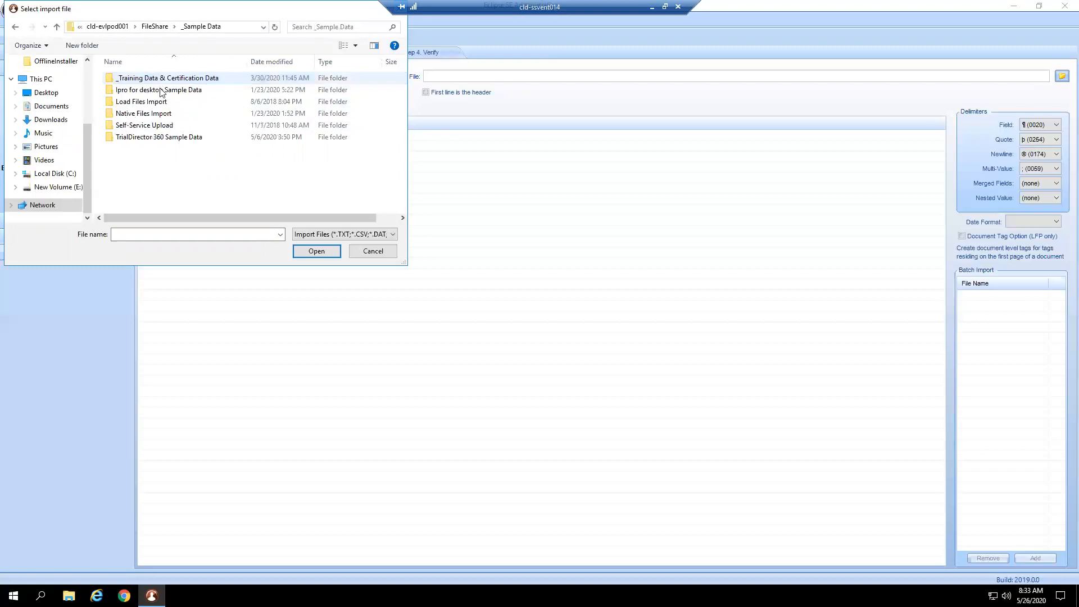
{"action": "double_click", "coordinate": [165, 81]}
{"action": "double_click", "coordinate": [165, 90]}
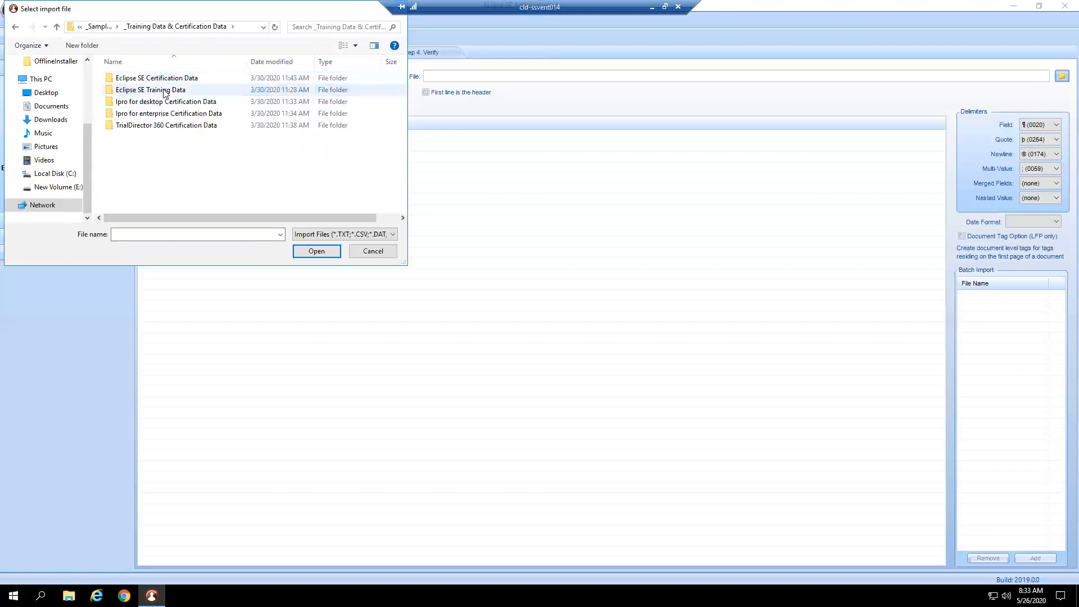
{"action": "double_click", "coordinate": [165, 90]}
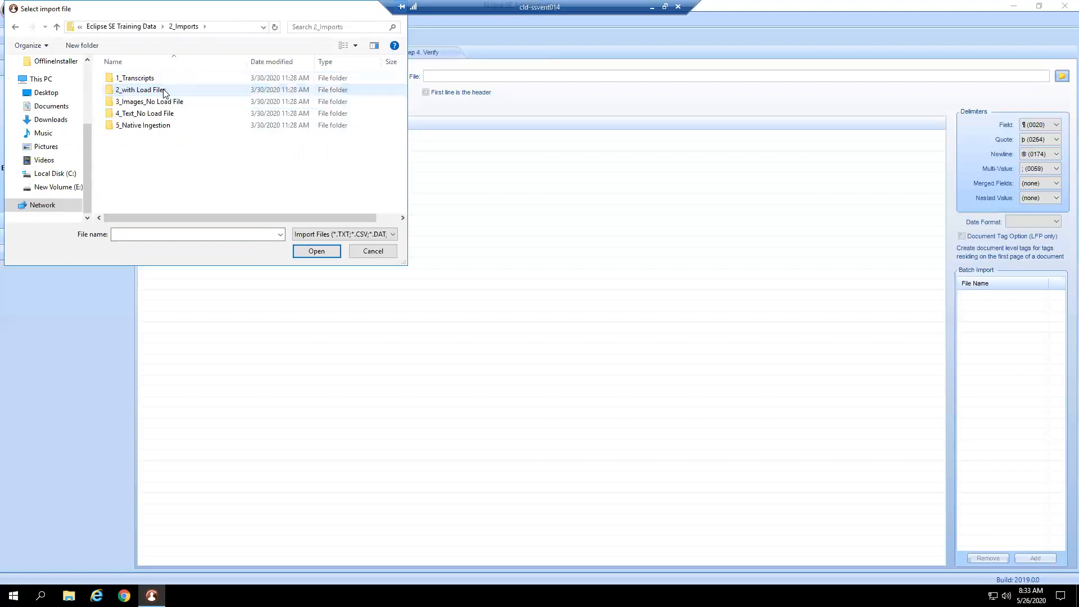
{"action": "double_click", "coordinate": [178, 92]}
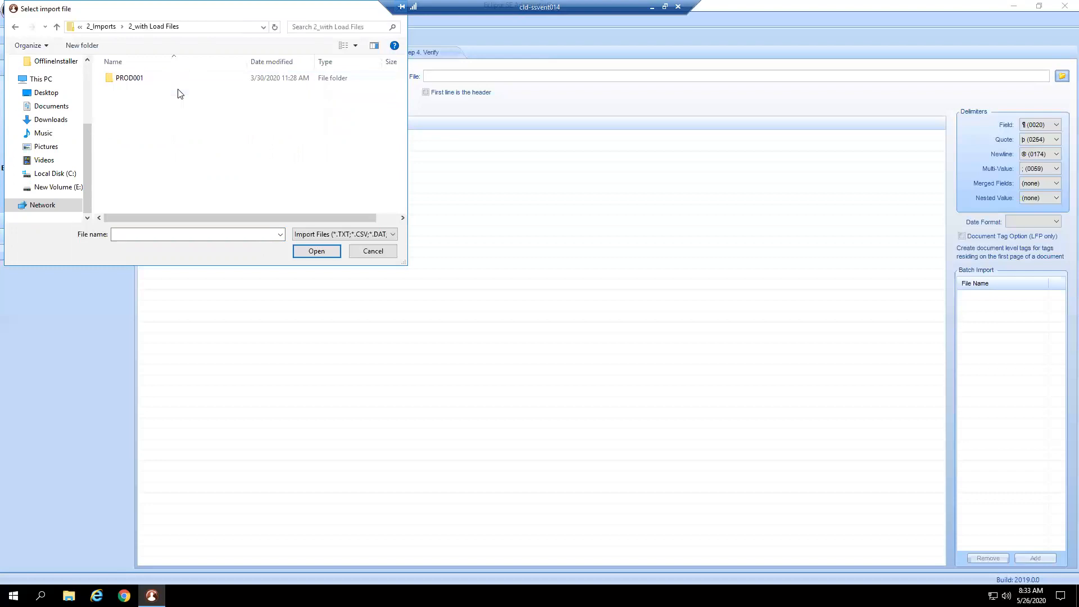
{"action": "double_click", "coordinate": [134, 80]}
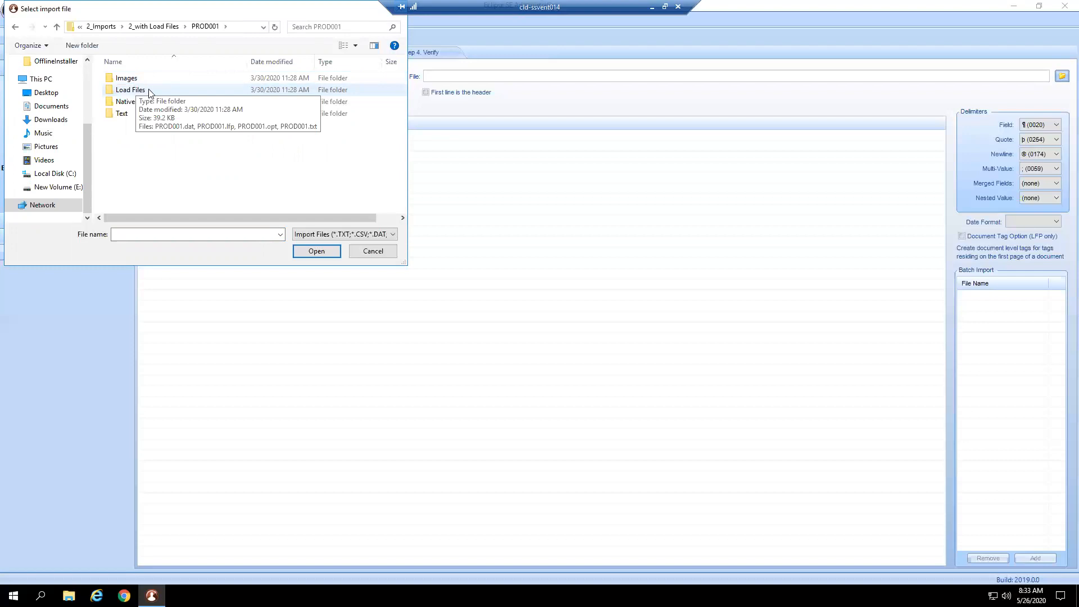
{"action": "double_click", "coordinate": [150, 91]}
{"action": "left_click", "coordinate": [147, 79]}
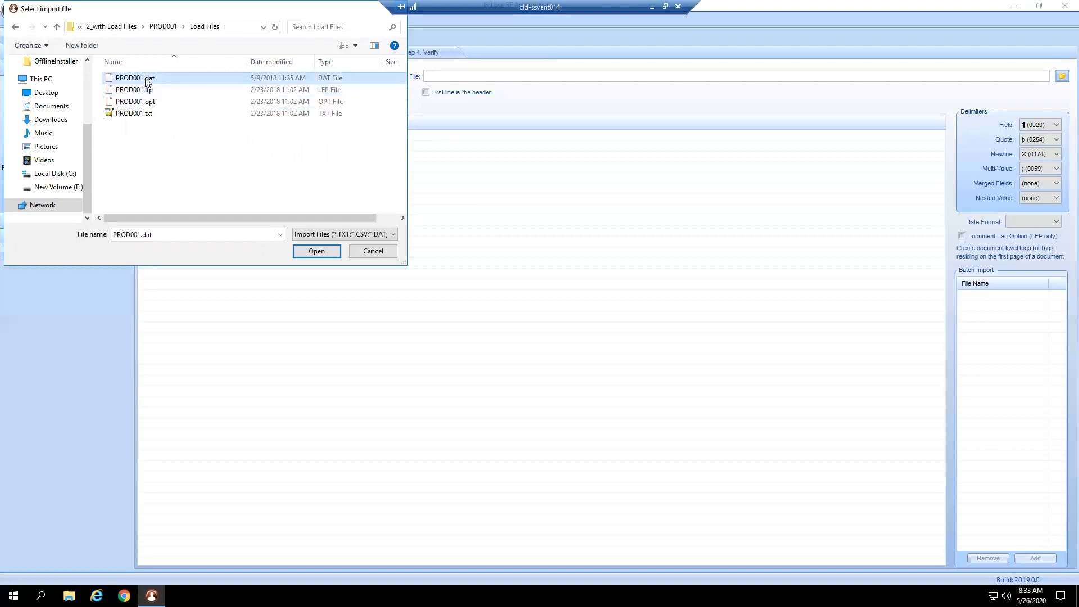
{"action": "left_click", "coordinate": [317, 251]}
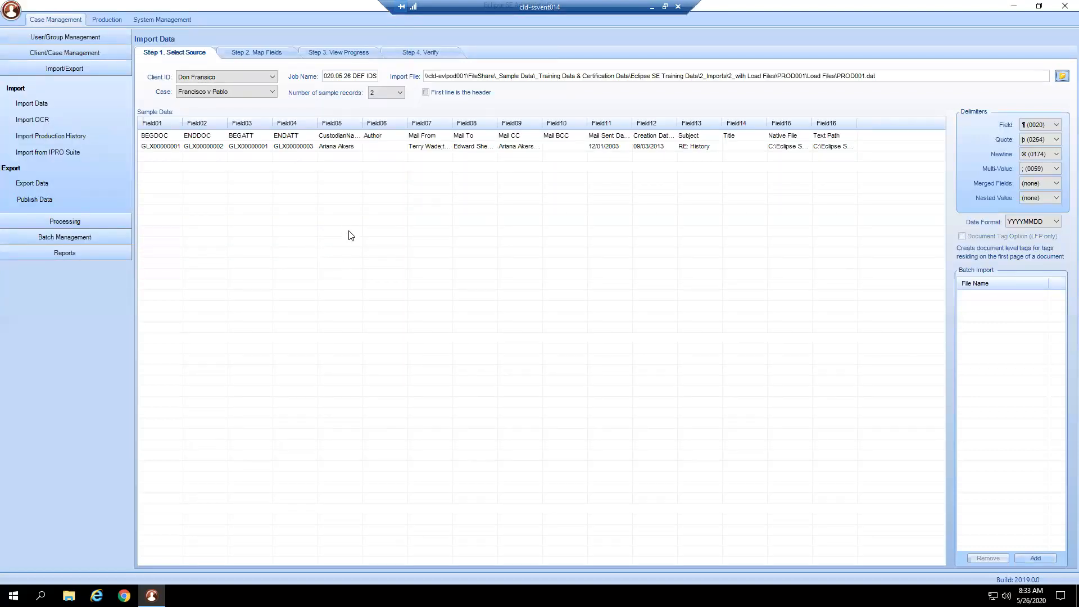
- Show 5 sample records of the import file and treat its first line as the header
{"action": "left_click", "coordinate": [389, 96]}
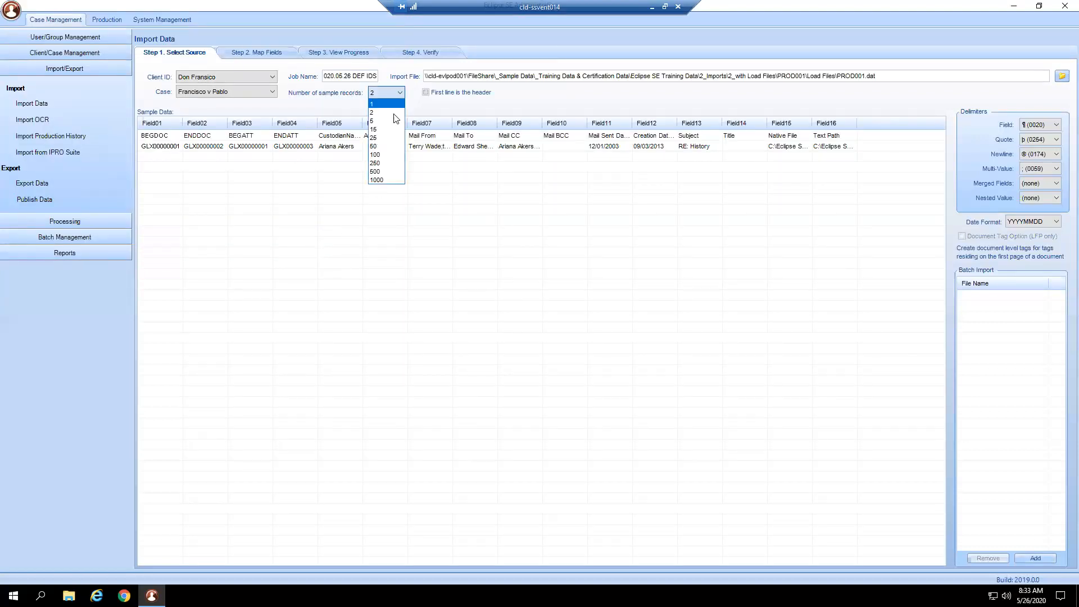
{"action": "left_click", "coordinate": [403, 106]}
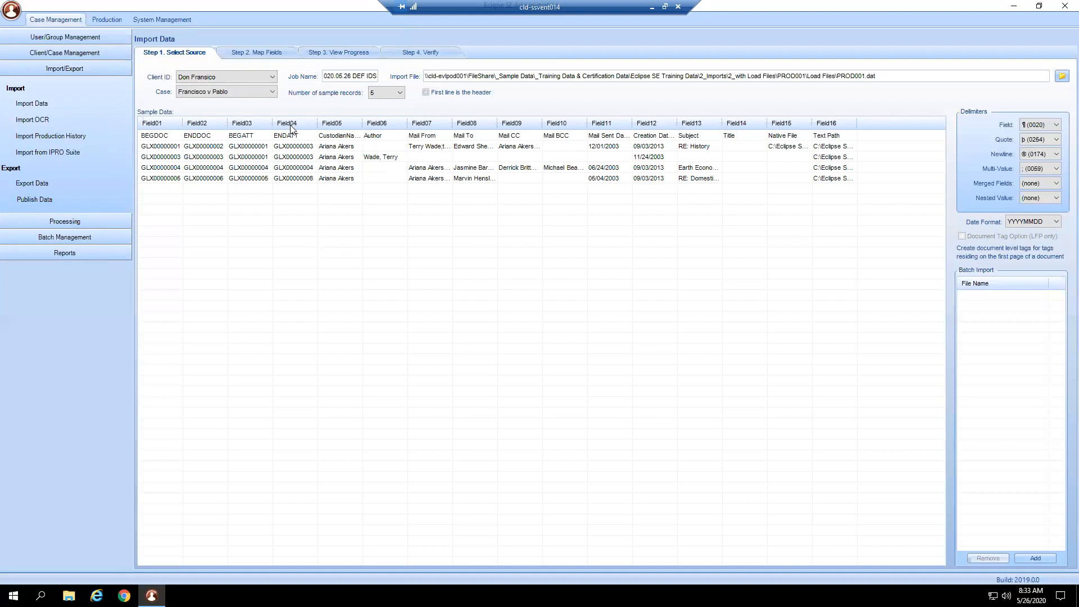
{"action": "left_click", "coordinate": [153, 138]}
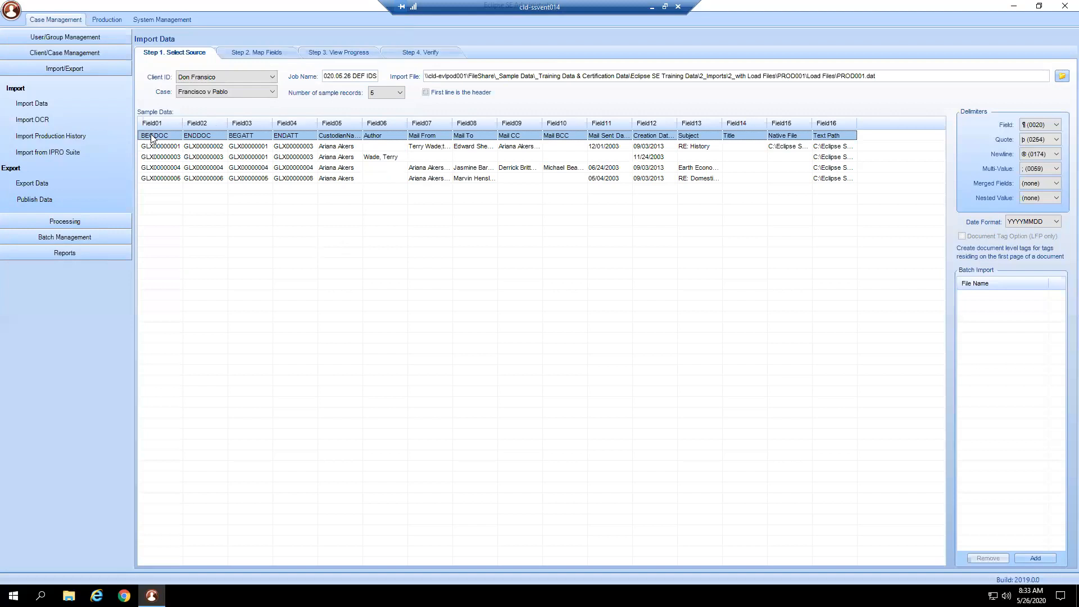
{"action": "left_click", "coordinate": [431, 93]}
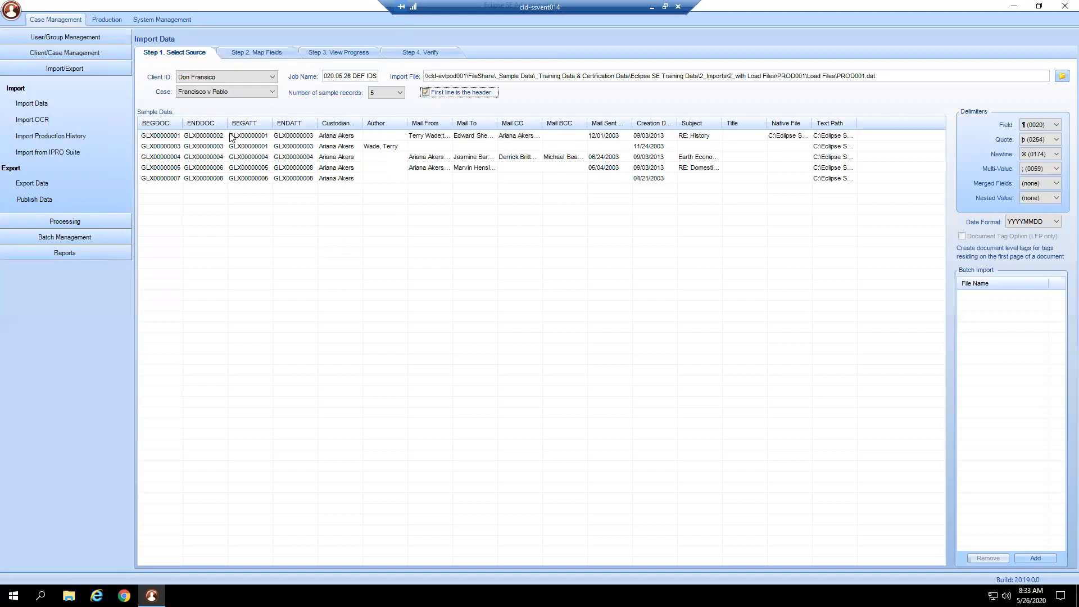
{"action": "left_click", "coordinate": [167, 136]}
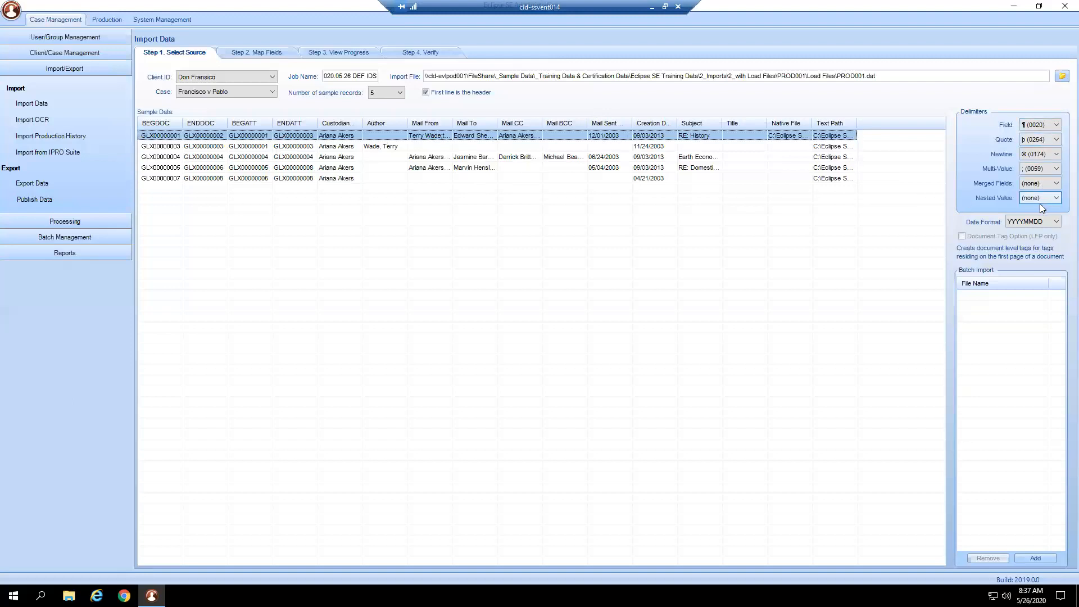
- Try field delimiter (0021) for the import, widen the resulting sample data column, and restore delimiter (0020)
{"action": "left_click", "coordinate": [1054, 127]}
{"action": "left_click", "coordinate": [1043, 140]}
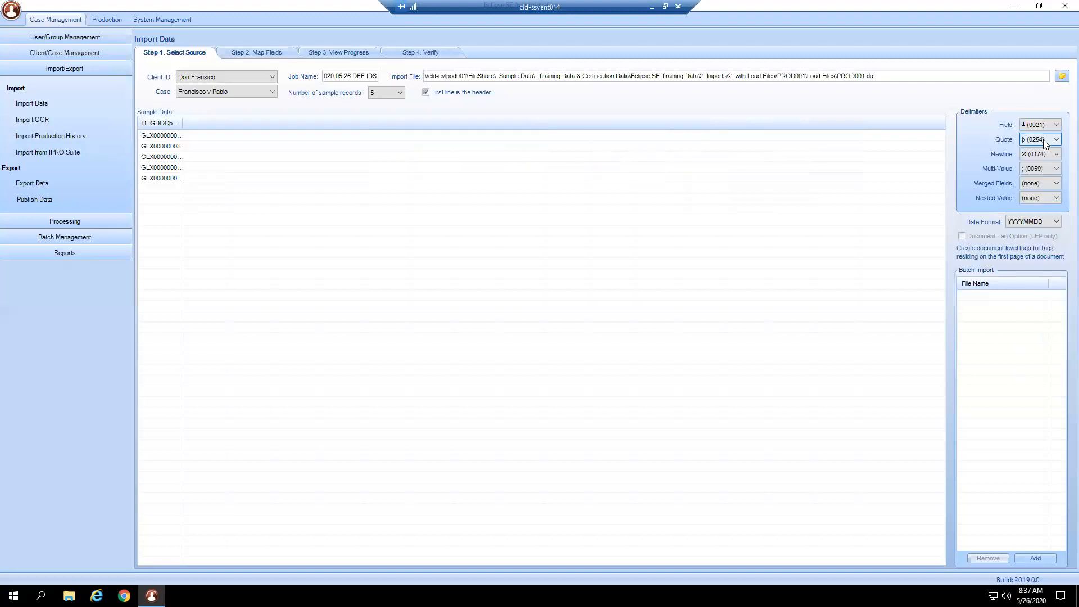
{"action": "left_click_drag", "start_coordinate": [182, 123], "coordinate": [443, 124]}
{"action": "left_click", "coordinate": [1035, 125]}
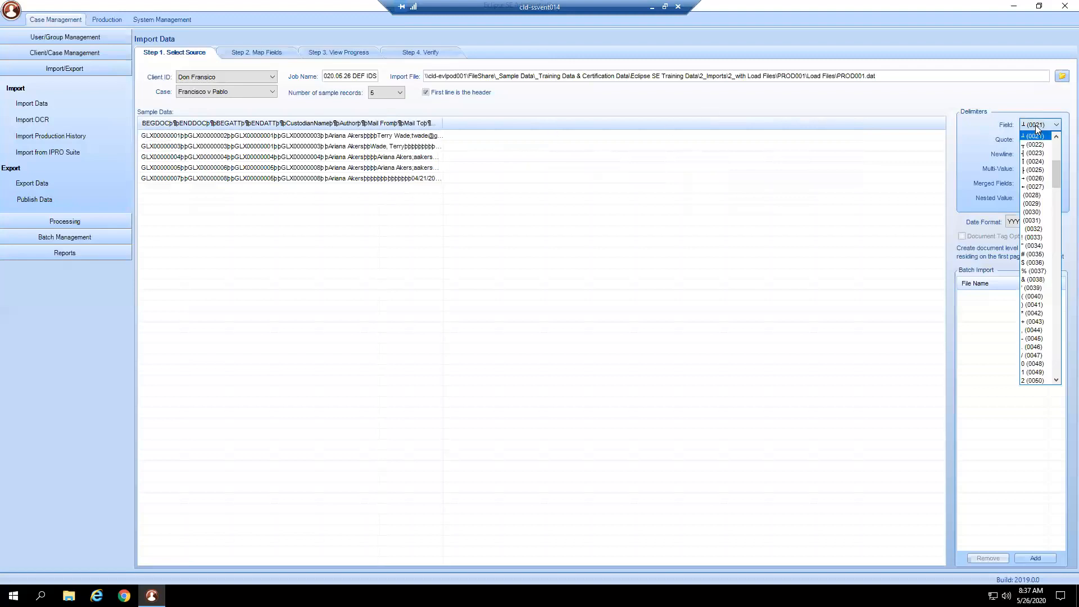
{"action": "left_click", "coordinate": [1056, 138]}
{"action": "left_click", "coordinate": [1051, 137]}
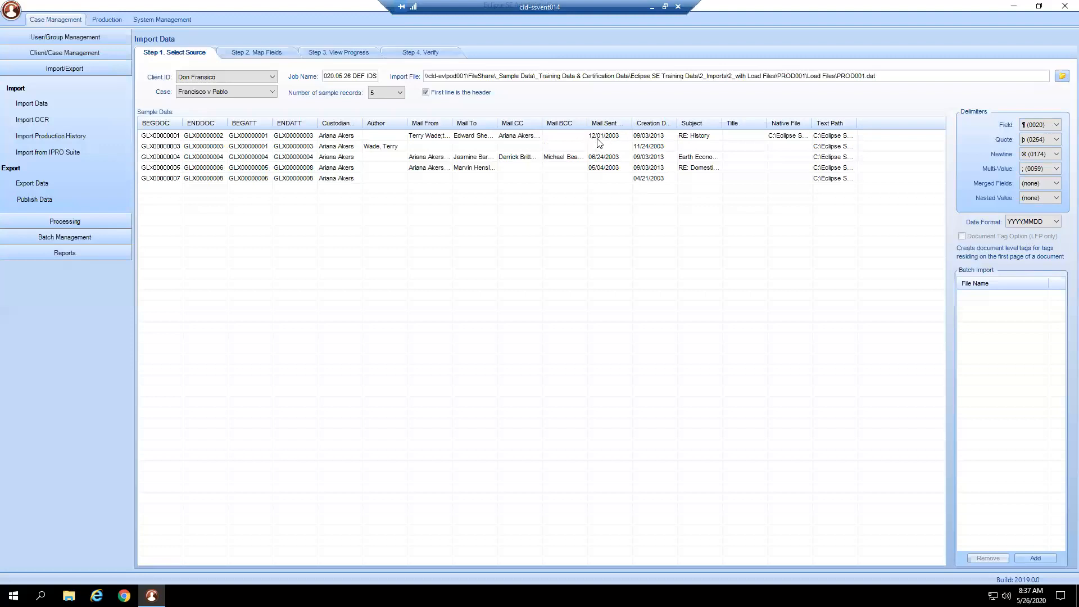
- Check the Date Format setting and proceed to the Map Fields stage of the import
{"action": "left_click", "coordinate": [1030, 223]}
{"action": "left_click", "coordinate": [291, 51]}
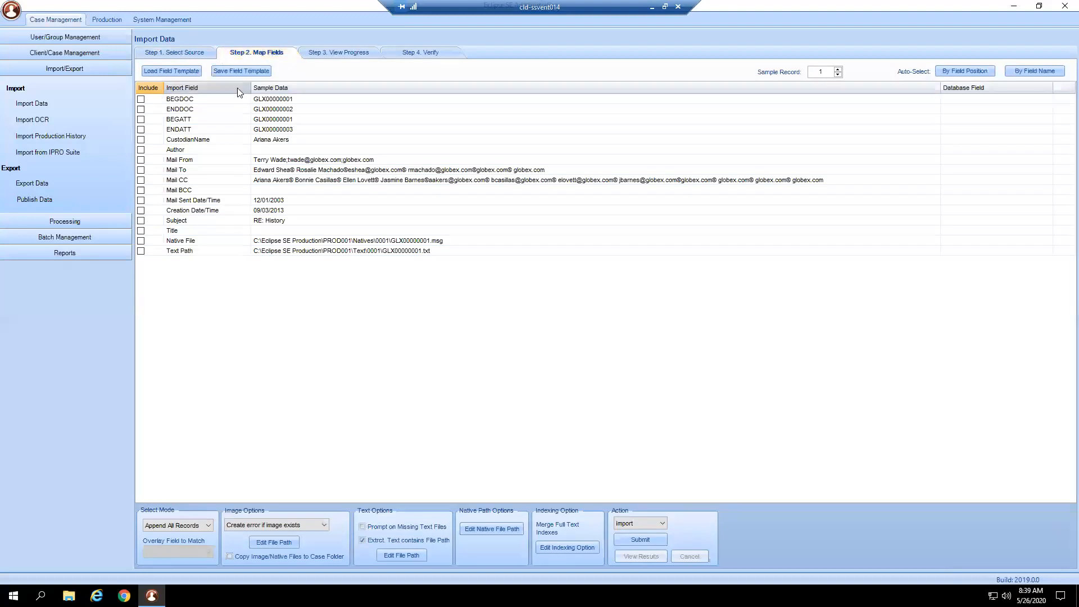
- Recheck the source records and try auto-mapping the import fields by field position
{"action": "left_click", "coordinate": [205, 54]}
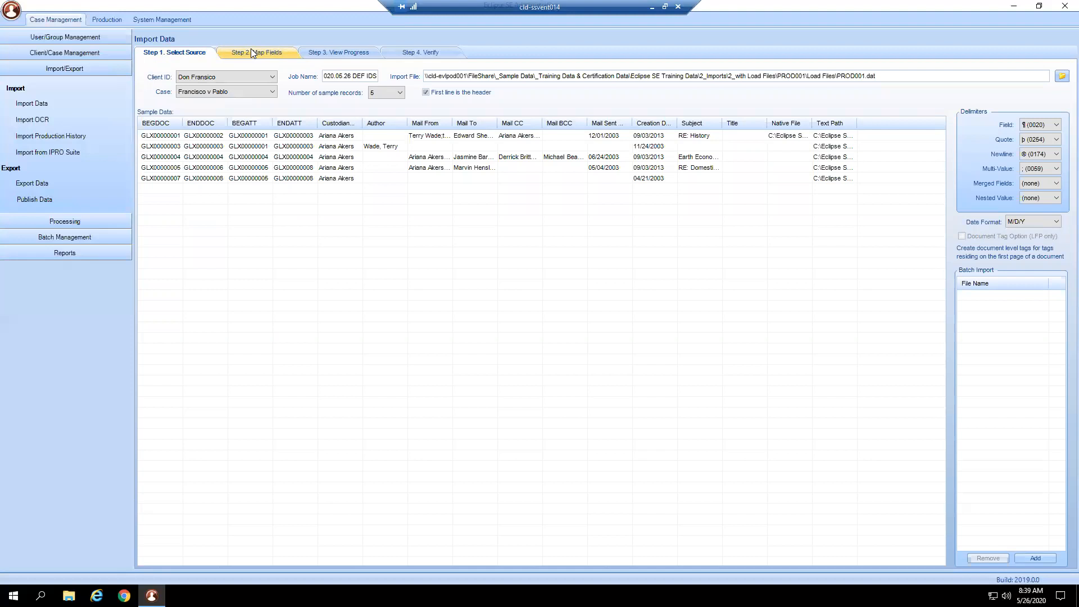
{"action": "left_click", "coordinate": [251, 52]}
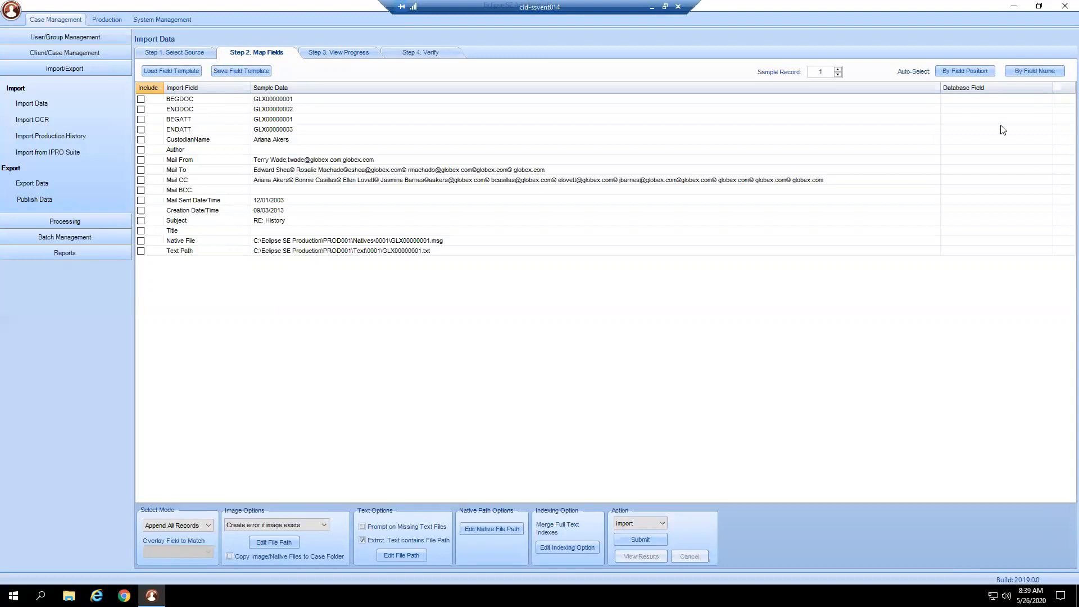
{"action": "left_click", "coordinate": [976, 71]}
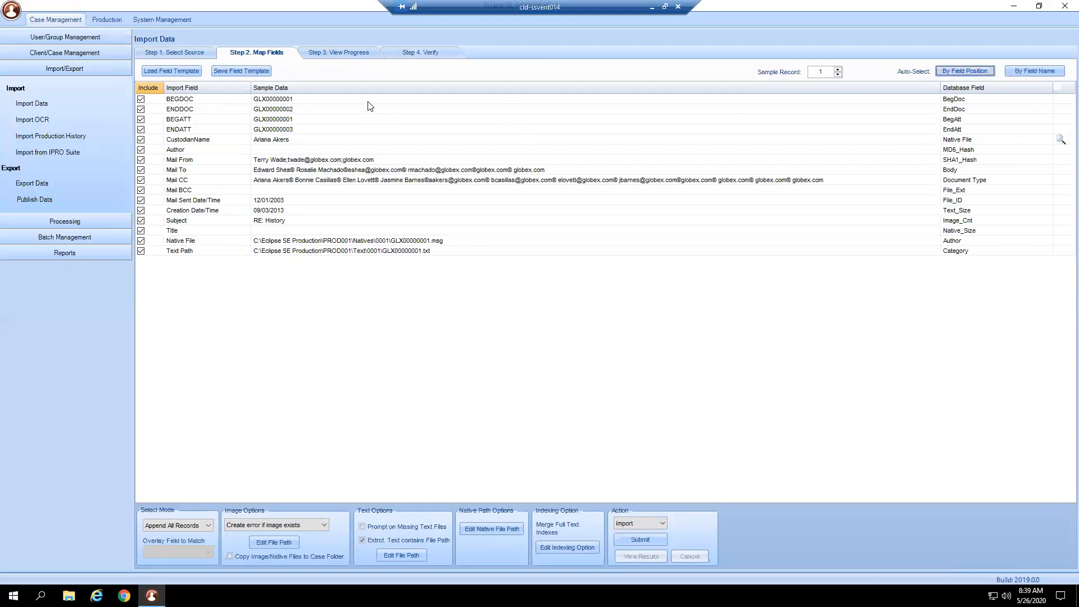
{"action": "left_click", "coordinate": [975, 100]}
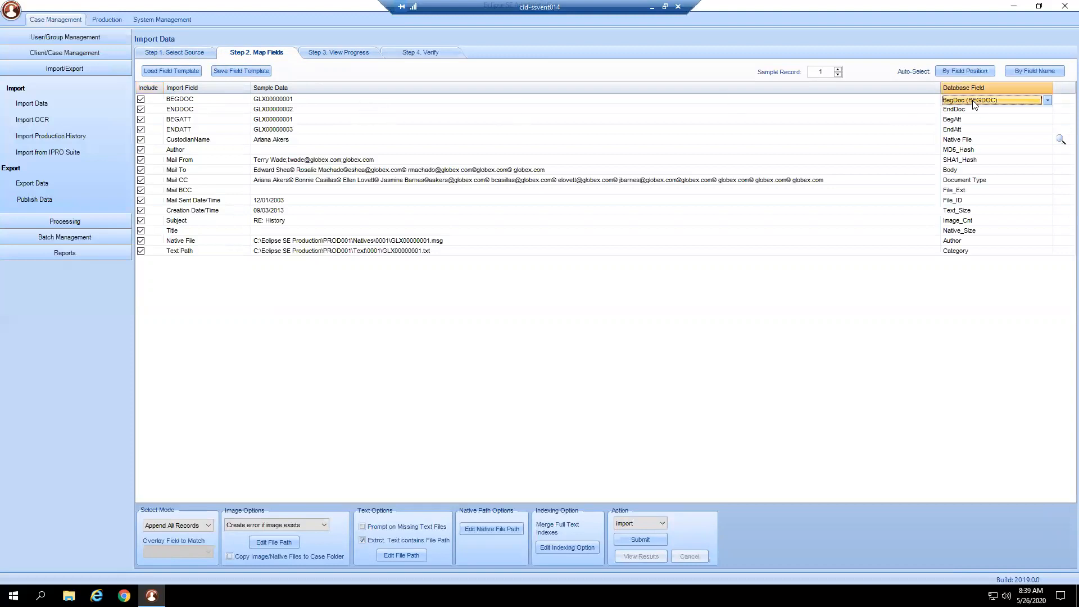
{"action": "left_click", "coordinate": [205, 102]}
{"action": "left_click", "coordinate": [205, 103]}
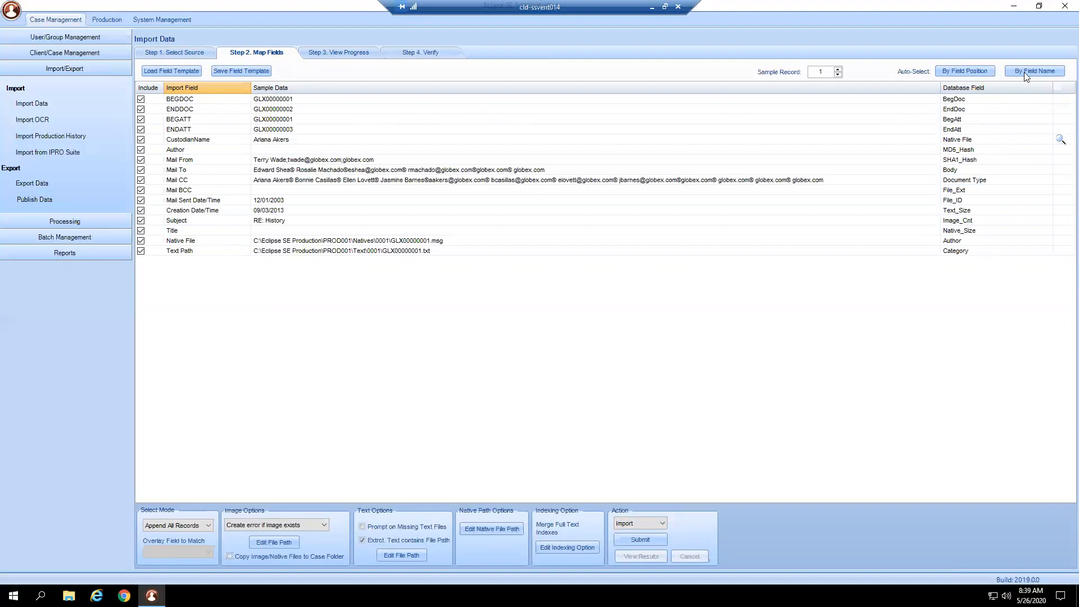
- Auto-map the import fields by field name, and include CustodianName mapped to the Custodian (CUSTODIAN) database field
{"action": "left_click", "coordinate": [1045, 71]}
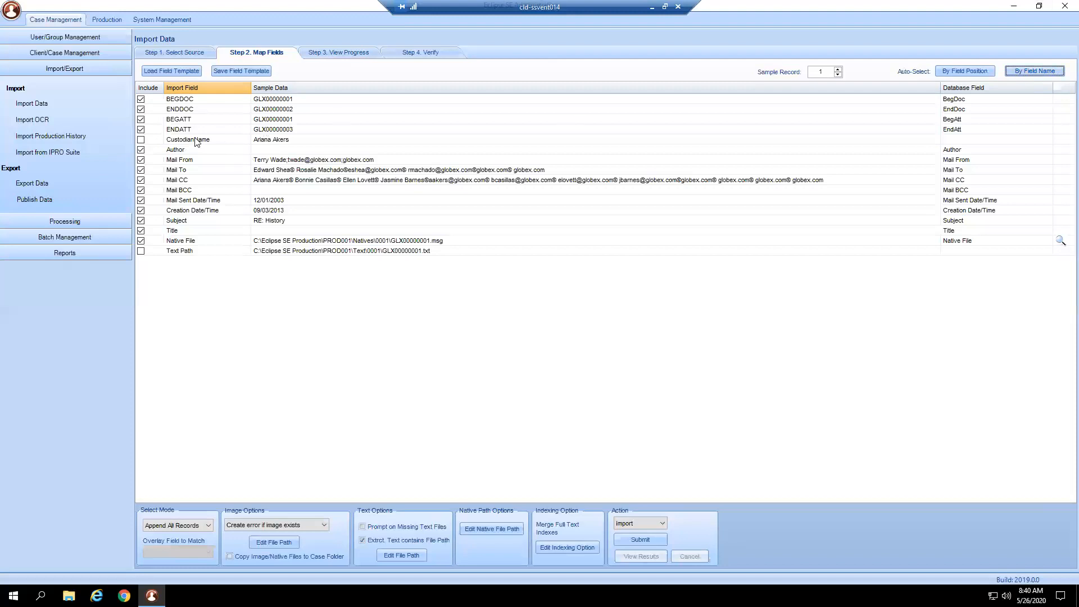
{"action": "left_click", "coordinate": [141, 139]}
{"action": "left_click", "coordinate": [981, 141]}
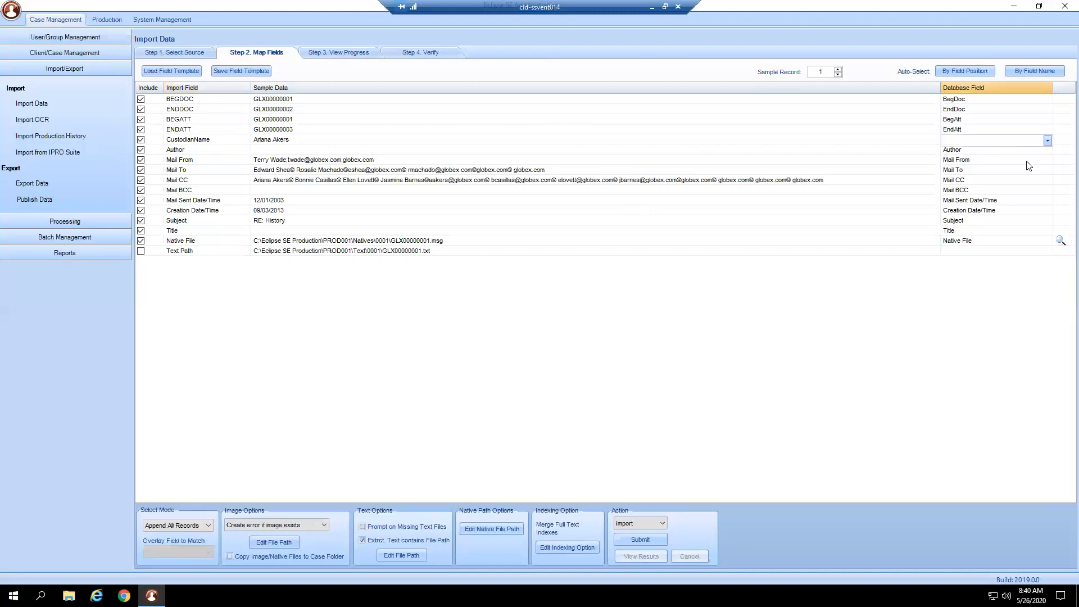
{"action": "left_click", "coordinate": [1049, 141]}
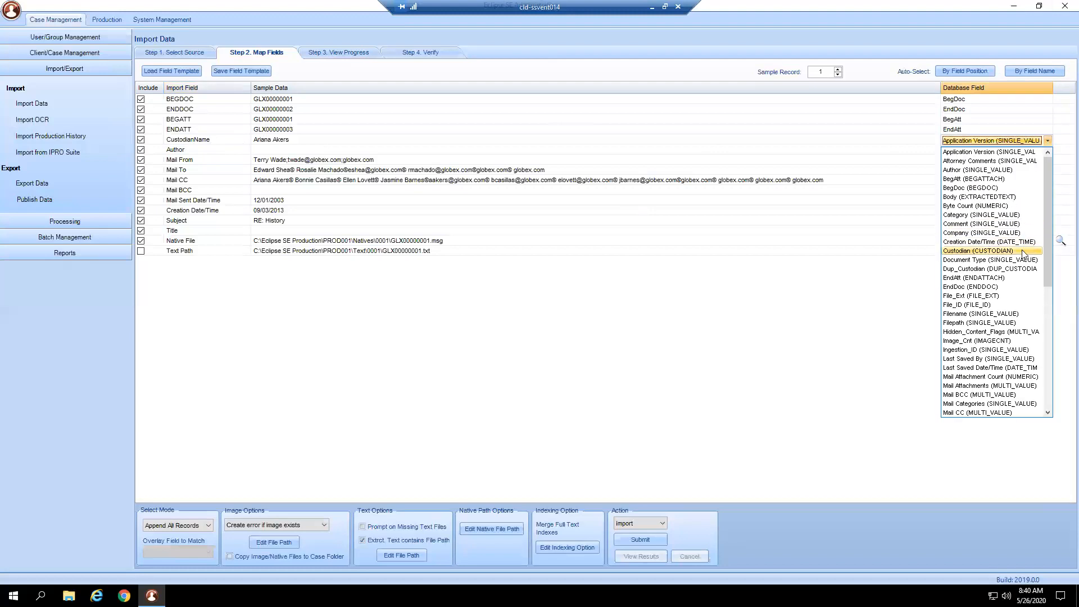
{"action": "left_click", "coordinate": [973, 251]}
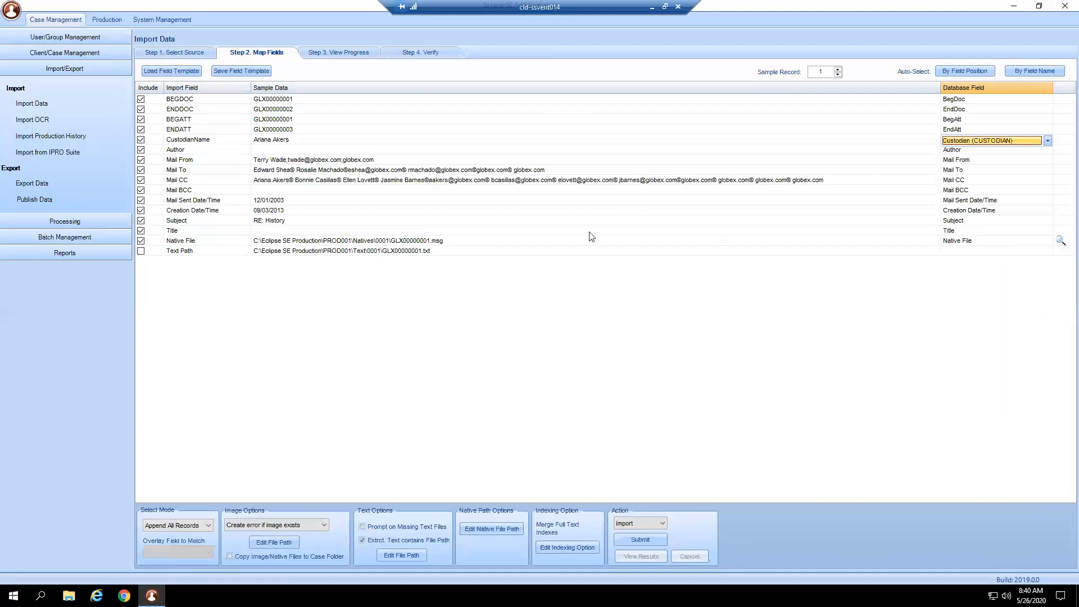
- Include the Text Path import field and map it to the Body (EXTRACTEDTEXT) database field
{"action": "left_click", "coordinate": [141, 251]}
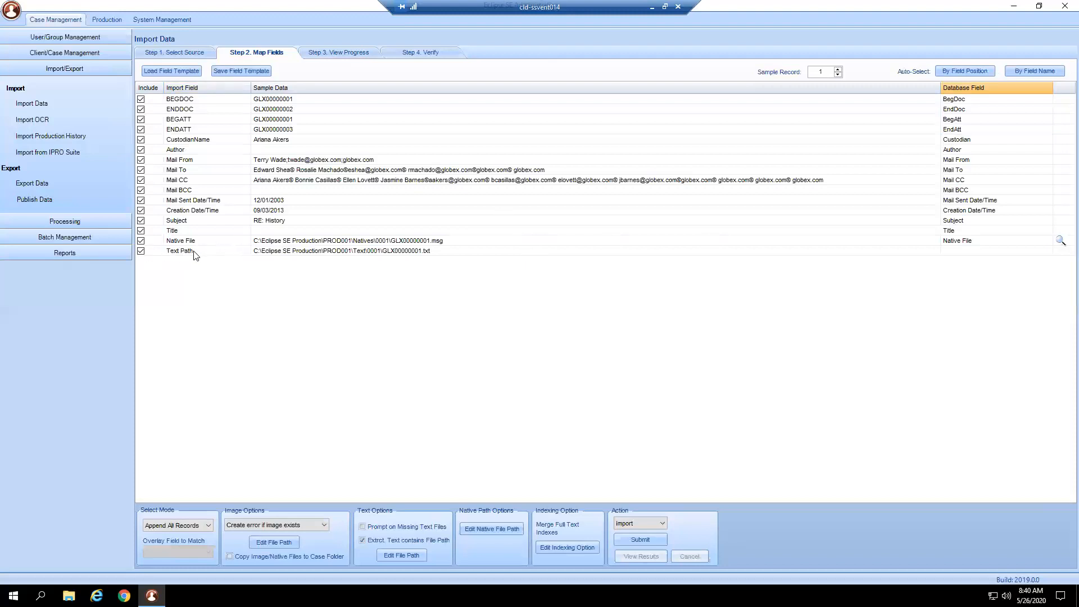
{"action": "left_click", "coordinate": [963, 254]}
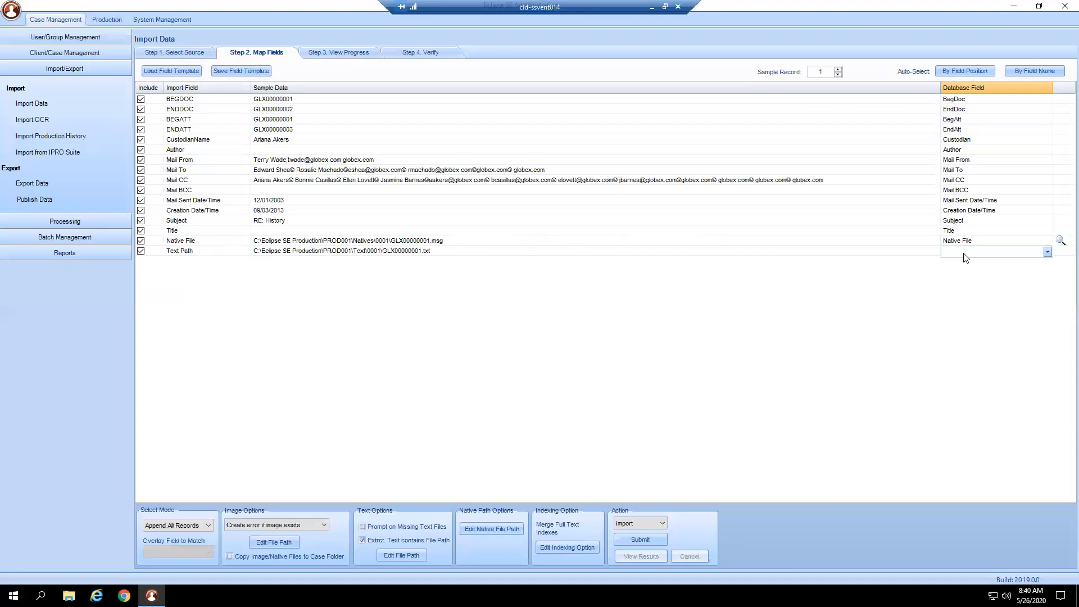
{"action": "left_click", "coordinate": [1048, 253]}
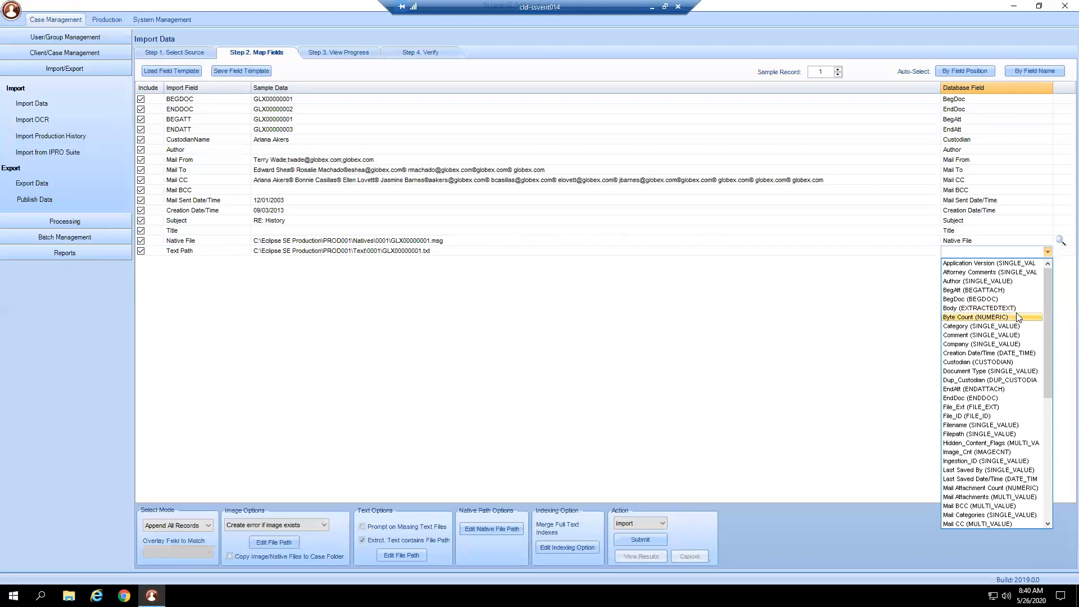
{"action": "left_click", "coordinate": [964, 308]}
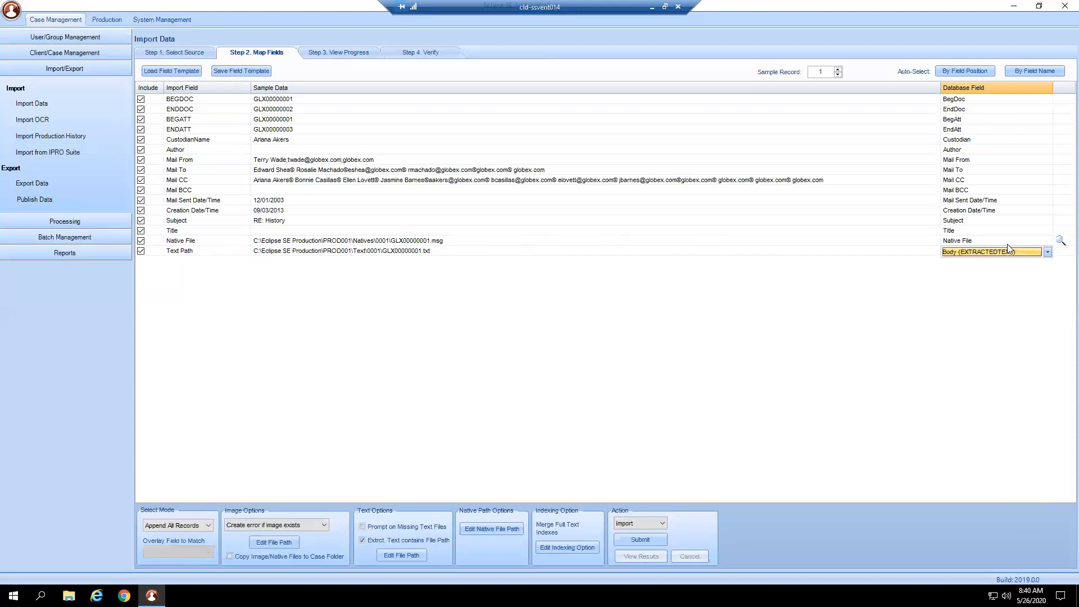
{"action": "left_click", "coordinate": [292, 250]}
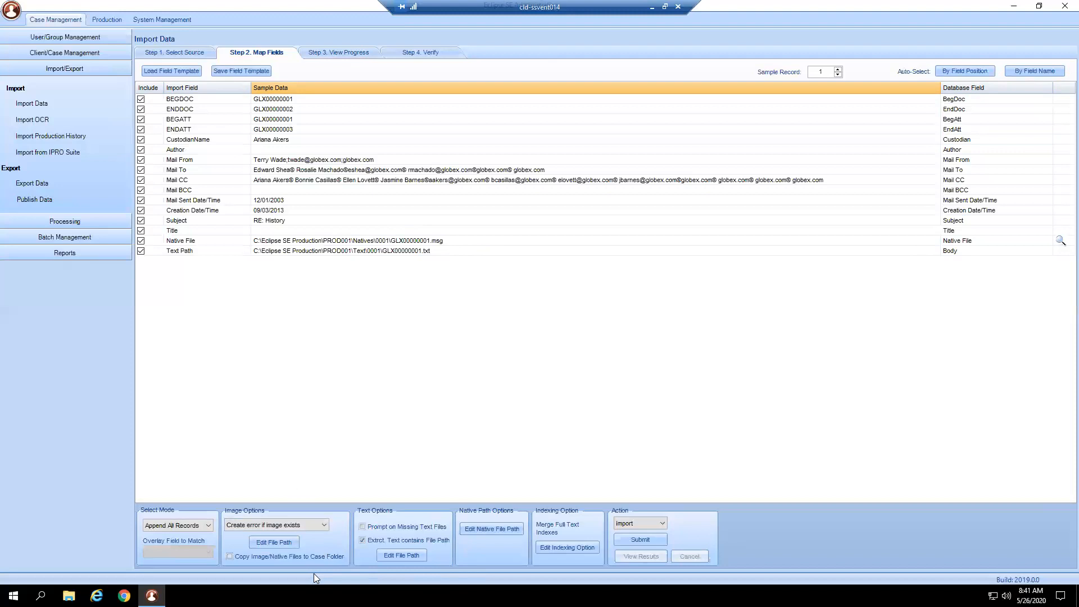
- Review the import mode choices and keep Append All Records selected
{"action": "left_click", "coordinate": [206, 526]}
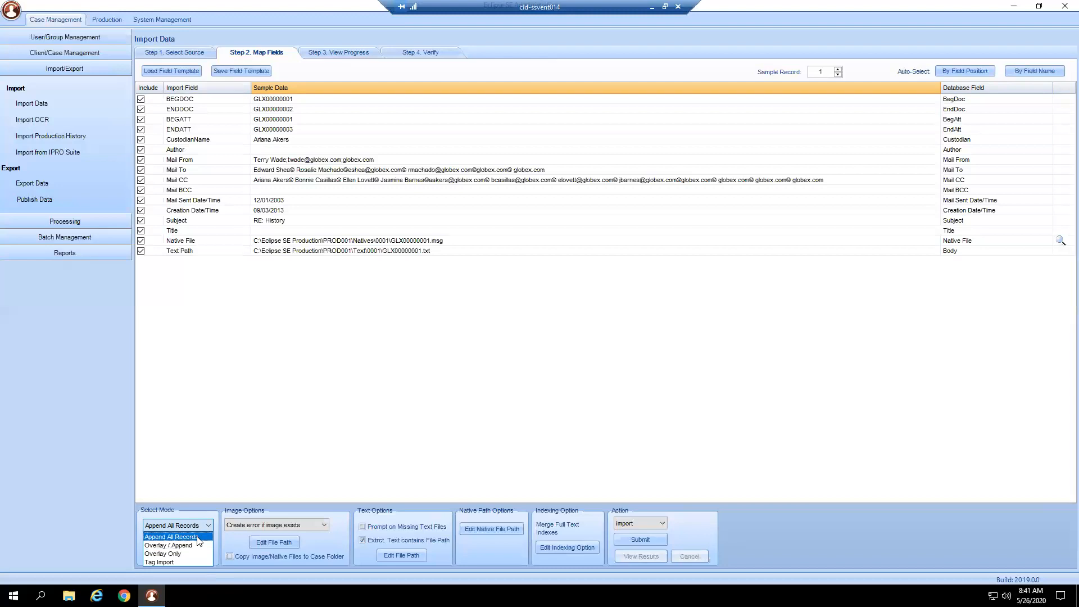
{"action": "left_click", "coordinate": [197, 537]}
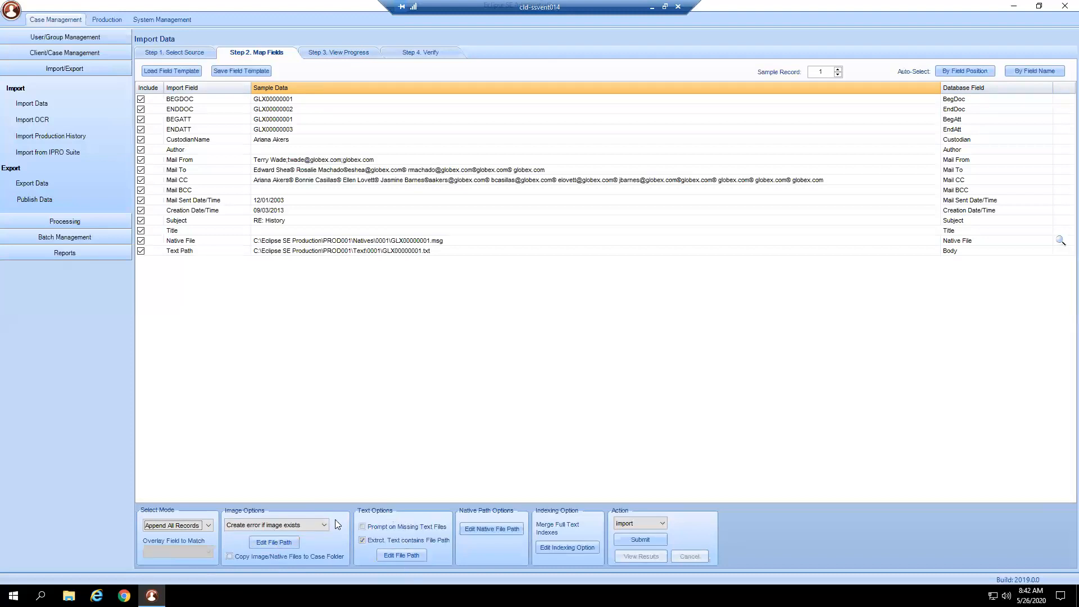
{"action": "left_click", "coordinate": [209, 525]}
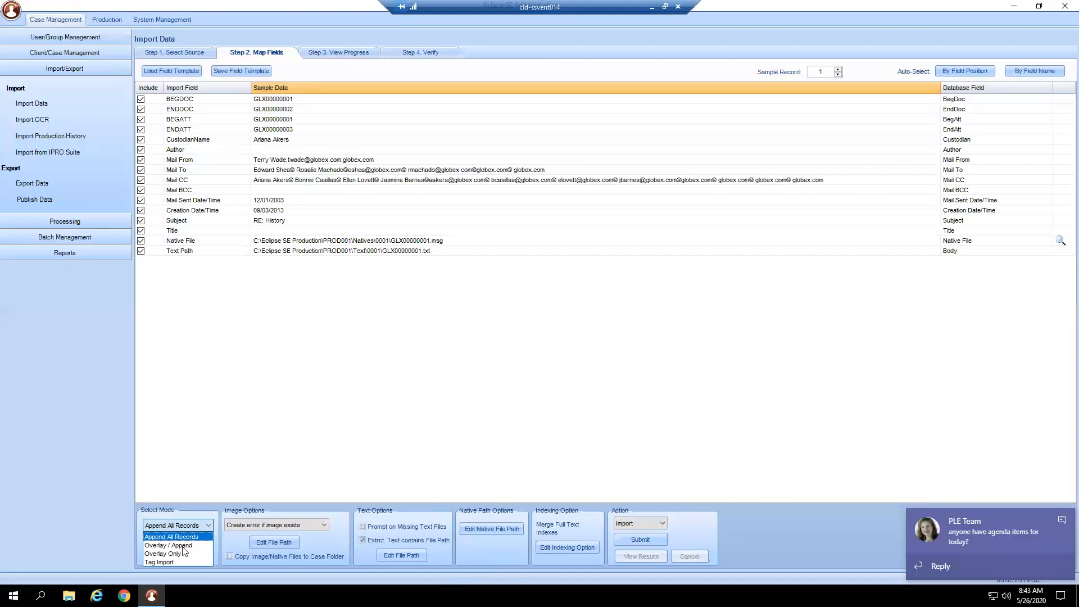
{"action": "left_click", "coordinate": [1060, 522]}
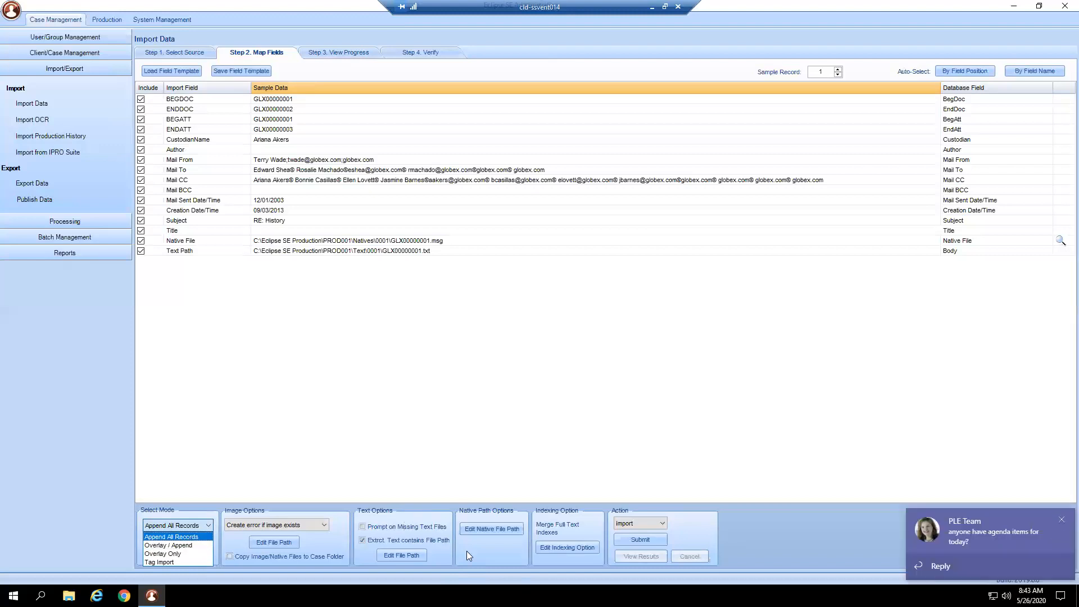
{"action": "left_click", "coordinate": [413, 522]}
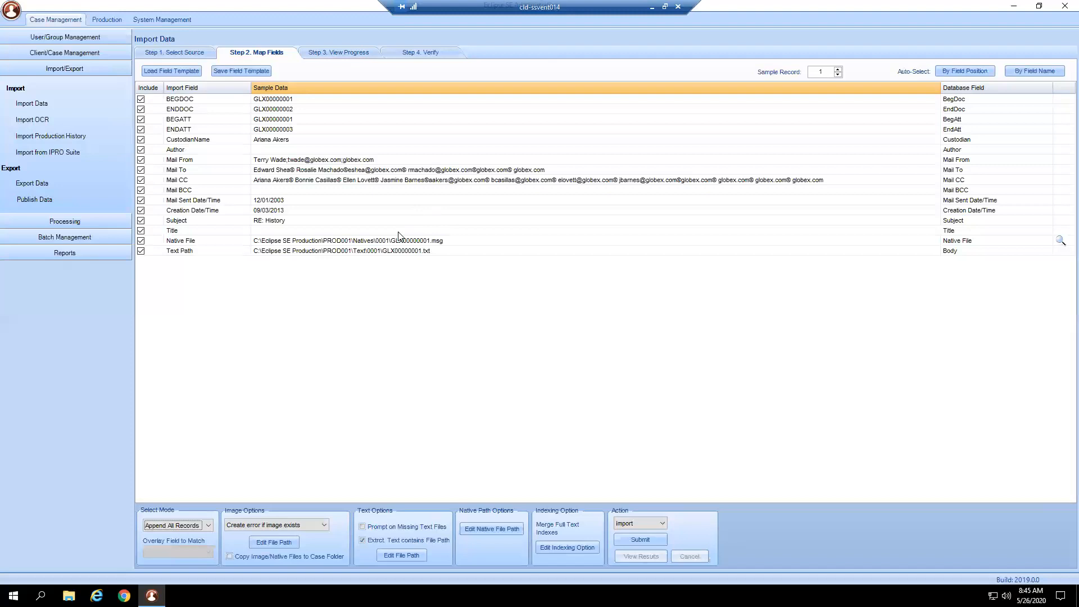
- Open the file path settings for the extracted text
{"action": "left_click", "coordinate": [406, 558]}
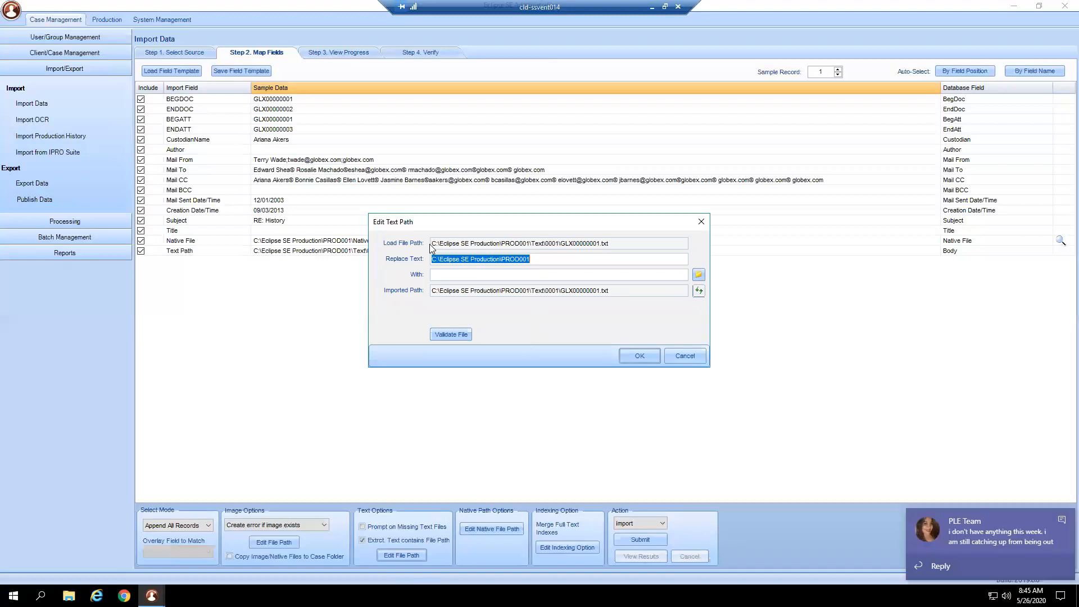
- Switch to Microsoft Teams and set the availability status to Do not disturb
{"action": "left_click", "coordinate": [1060, 522]}
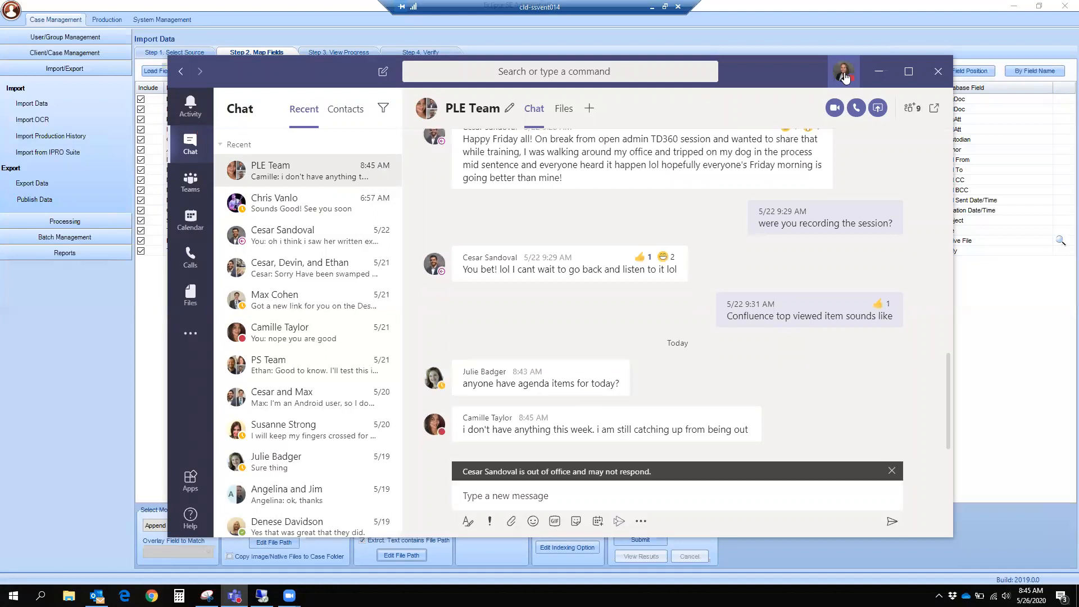
{"action": "left_click", "coordinate": [844, 75]}
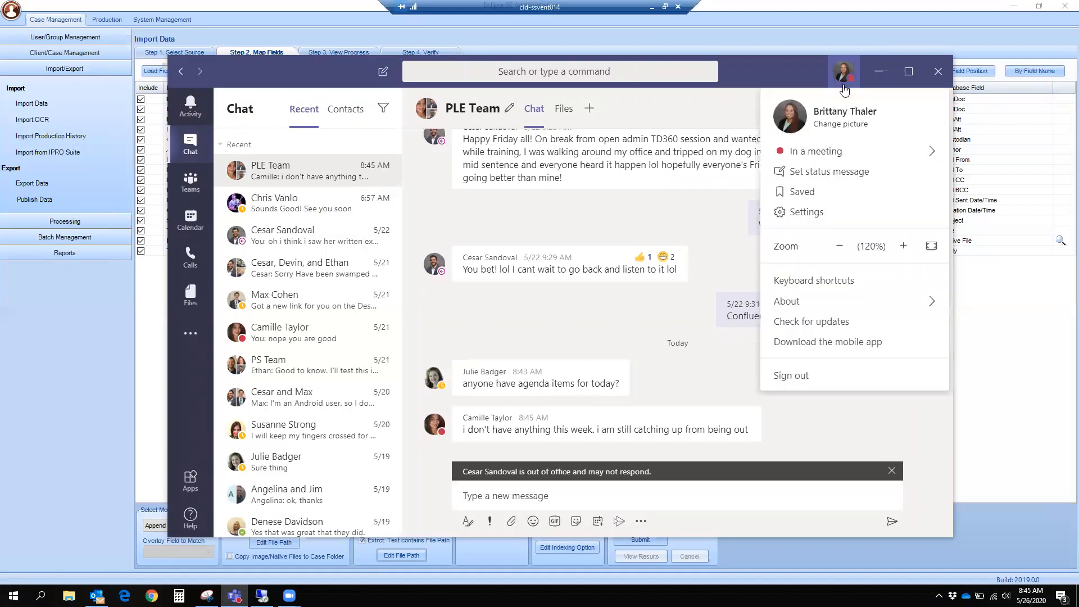
{"action": "left_click", "coordinate": [798, 155]}
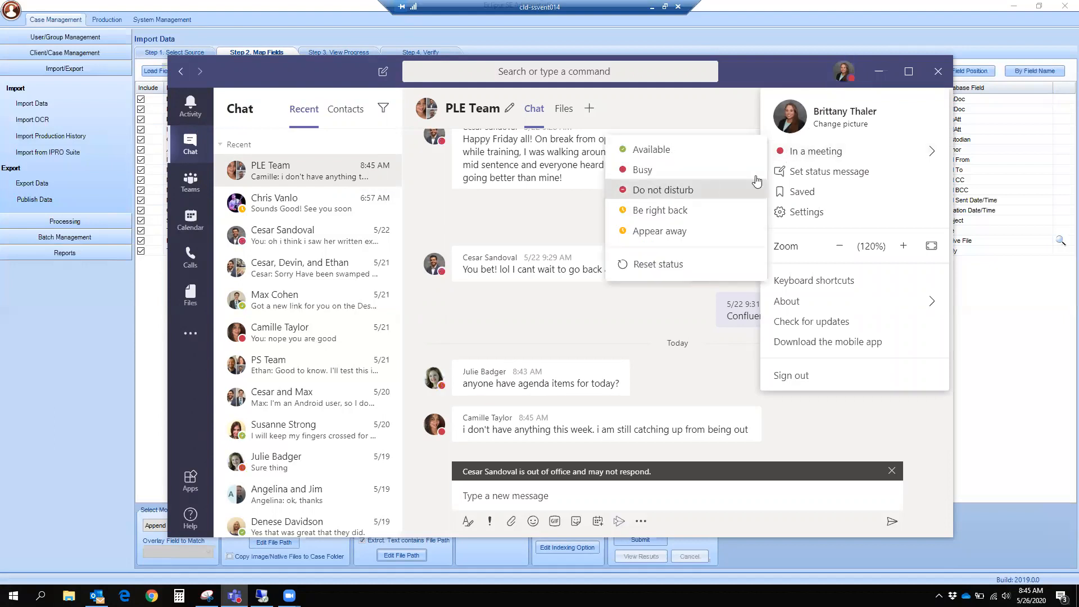
{"action": "left_click", "coordinate": [757, 181]}
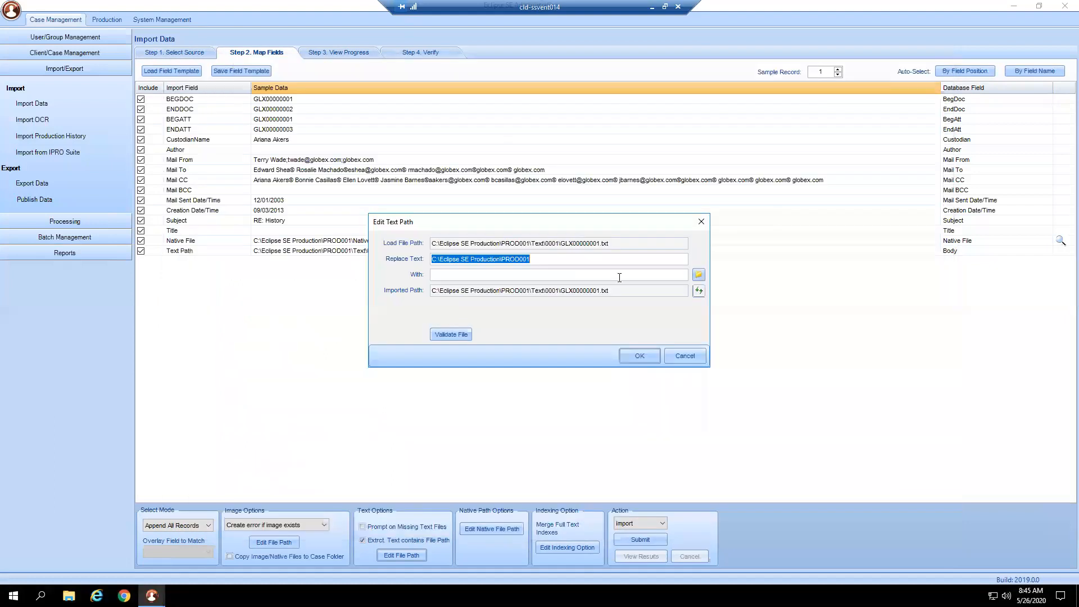
- Examine the load file path and the path portion set for replacement in the text path settings
{"action": "left_click", "coordinate": [477, 242]}
{"action": "left_click_drag", "start_coordinate": [612, 243], "coordinate": [416, 243]}
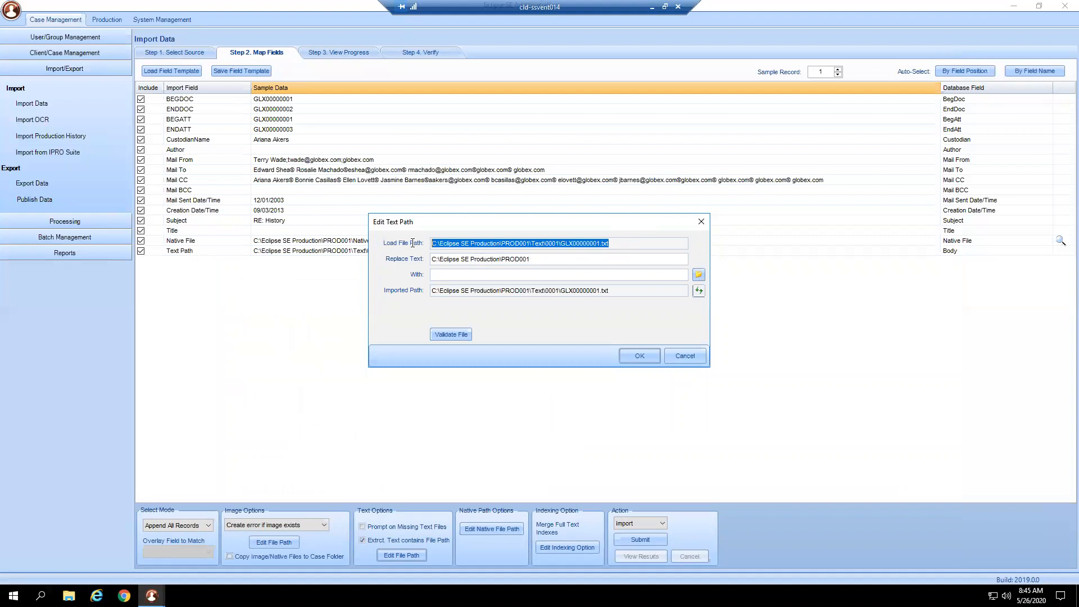
{"action": "left_click_drag", "start_coordinate": [531, 259], "coordinate": [431, 260]}
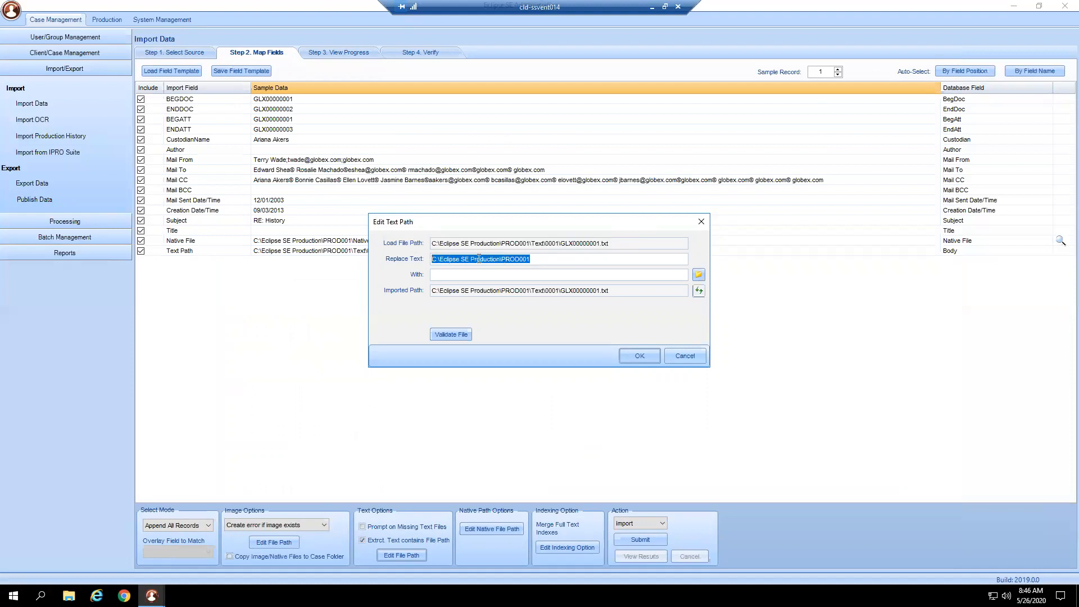
{"action": "left_click", "coordinate": [475, 276]}
{"action": "left_click", "coordinate": [698, 275]}
{"action": "mouse_move", "coordinate": [616, 274]}
{"action": "left_mouse_down"}
{"action": "mouse_move", "coordinate": [608, 316]}
{"action": "mouse_move", "coordinate": [608, 272]}
{"action": "left_mouse_up"}
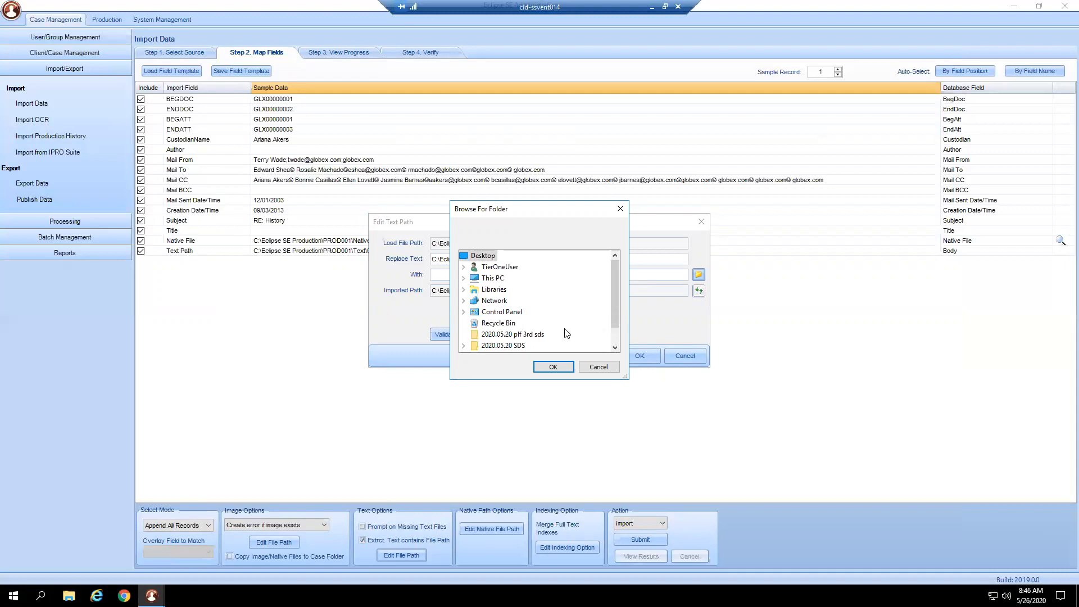
{"action": "left_click", "coordinate": [603, 367]}
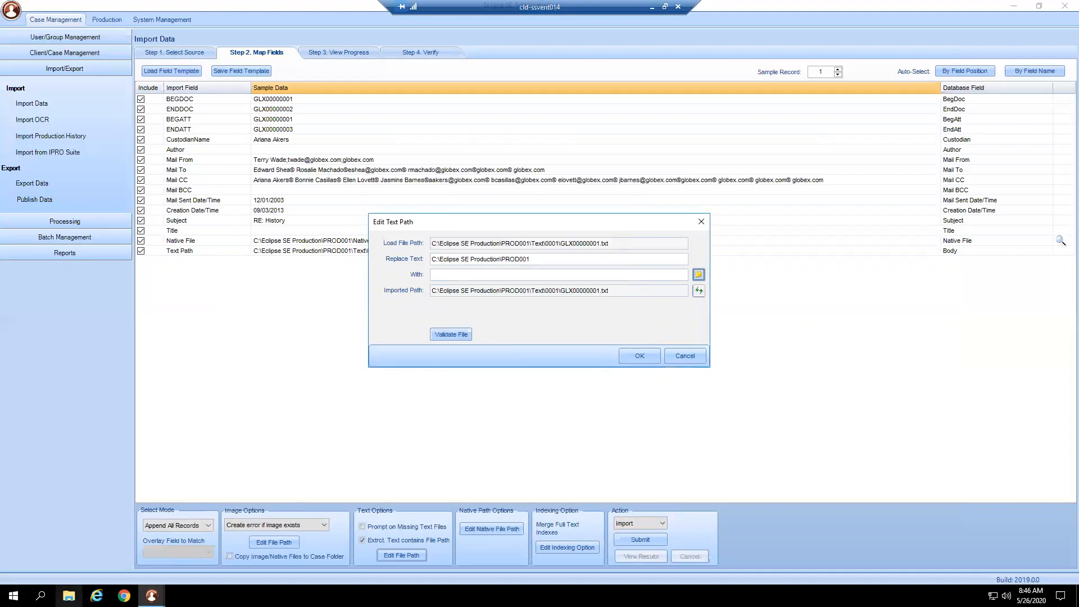
- Switch to File Explorer and open FileShare's _Sample Data\_Training Data & Certification Data\Eclipse SE Training Data\2_Imports\2_with Load Files\PROD001 folder
{"action": "left_click", "coordinate": [69, 596]}
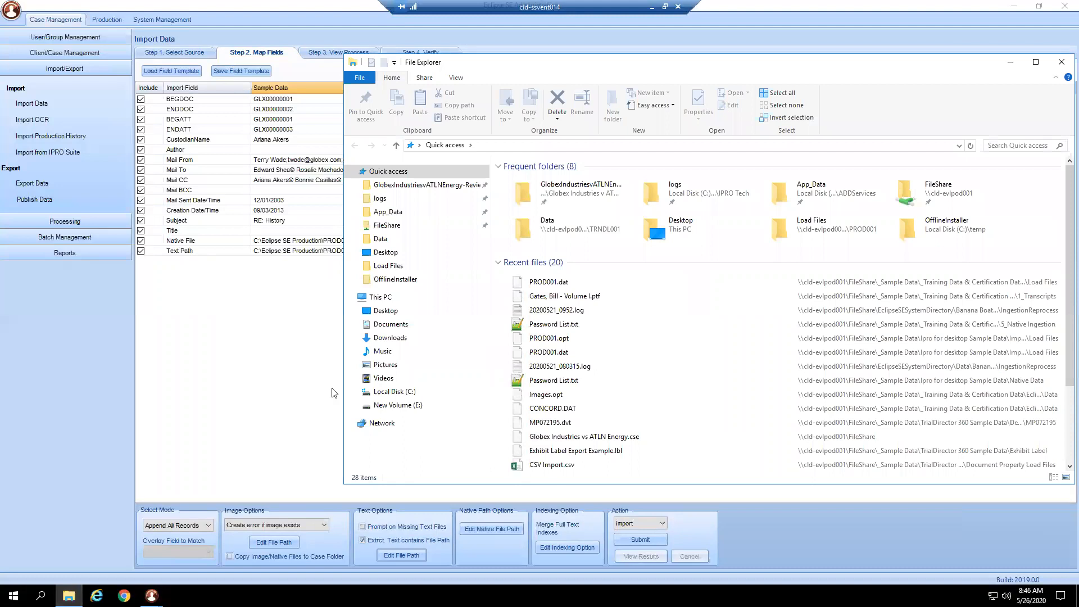
{"action": "left_click", "coordinate": [415, 225]}
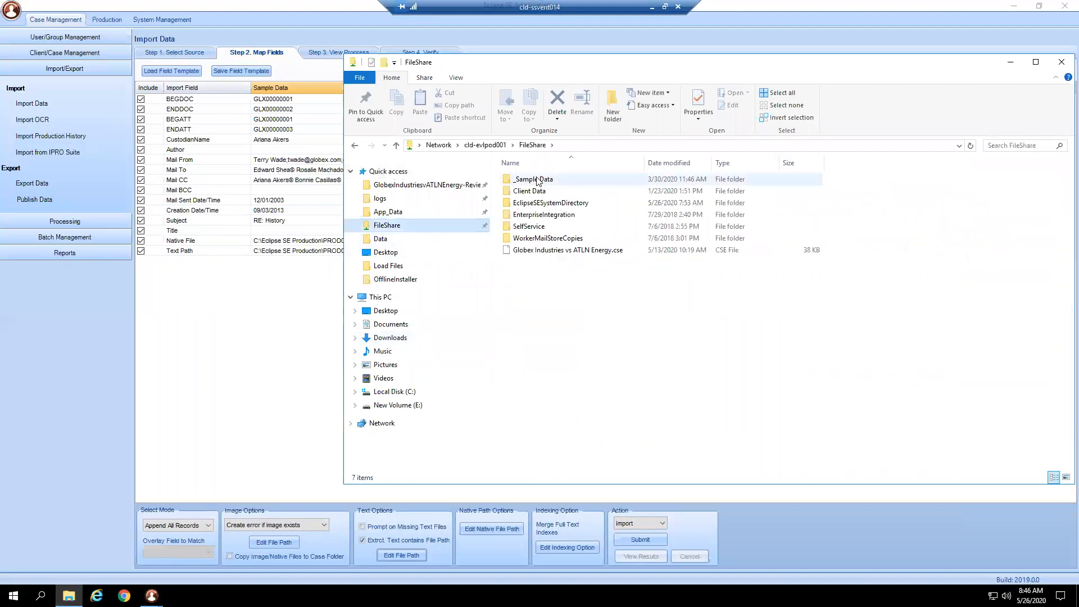
{"action": "double_click", "coordinate": [539, 180]}
{"action": "left_click", "coordinate": [542, 183]}
{"action": "double_click", "coordinate": [542, 181]}
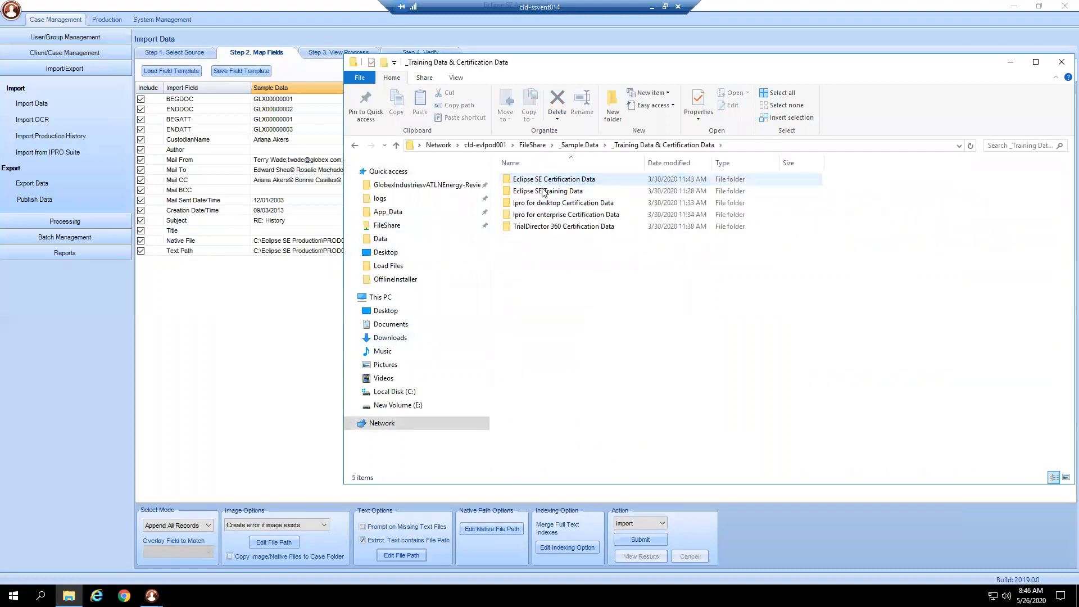
{"action": "left_click", "coordinate": [560, 192]}
{"action": "double_click", "coordinate": [560, 192]}
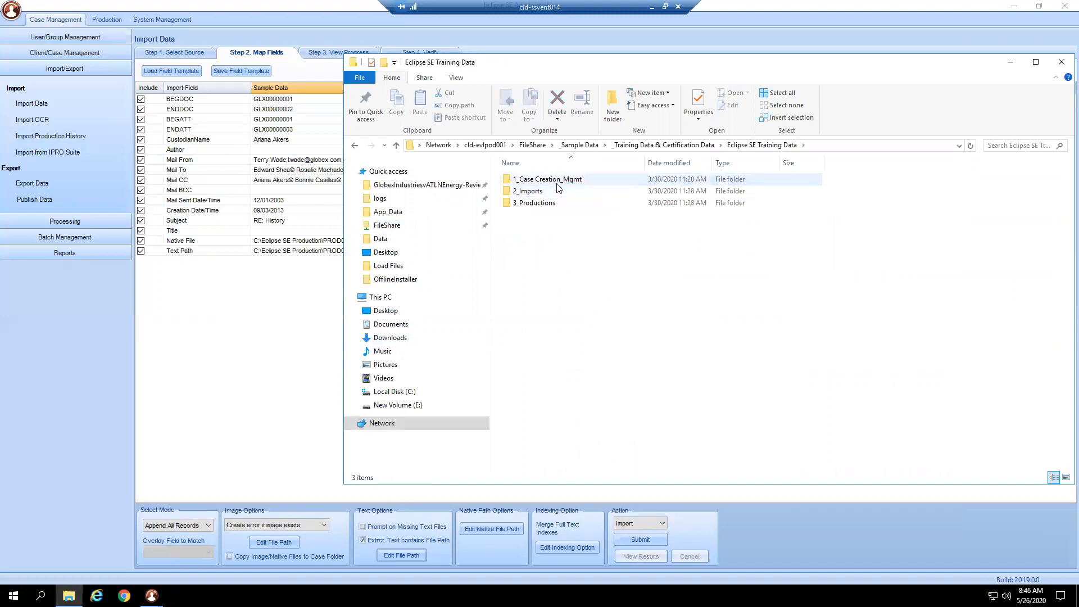
{"action": "double_click", "coordinate": [546, 191]}
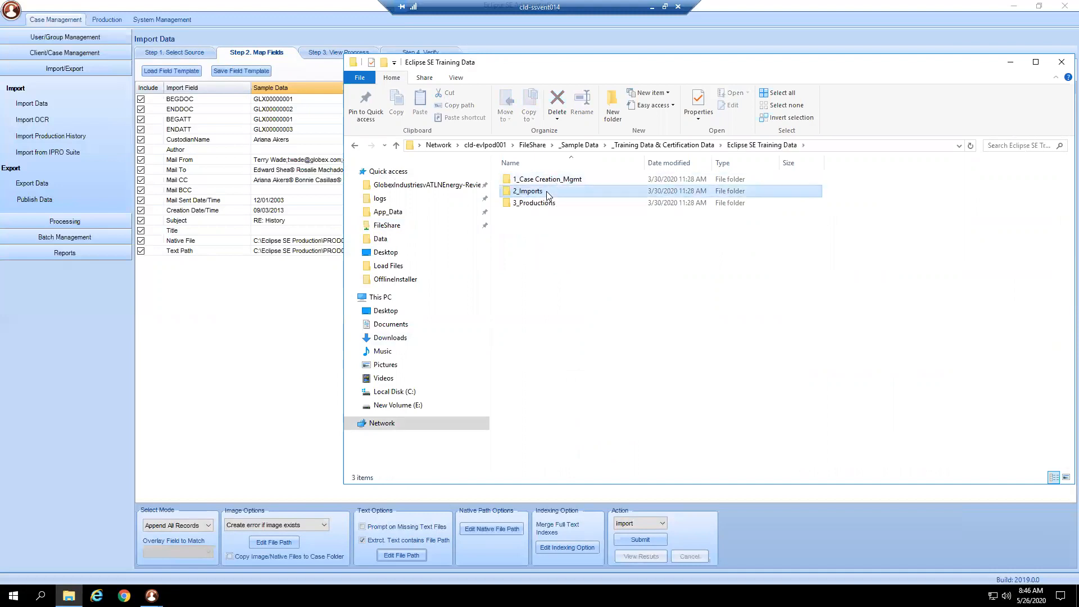
{"action": "double_click", "coordinate": [551, 193]}
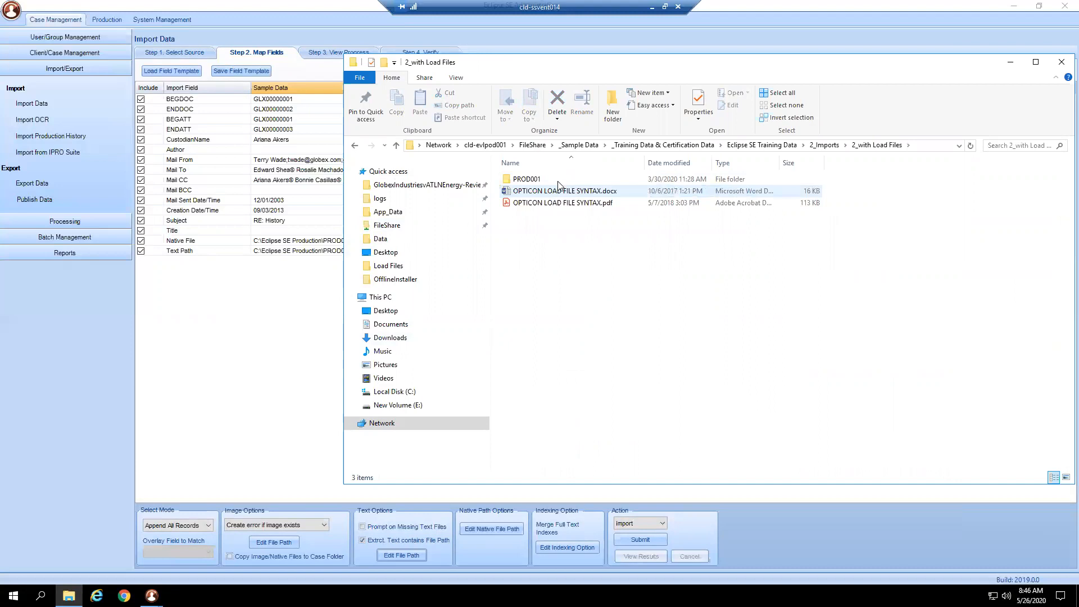
{"action": "left_click", "coordinate": [560, 183]}
{"action": "double_click", "coordinate": [559, 183]}
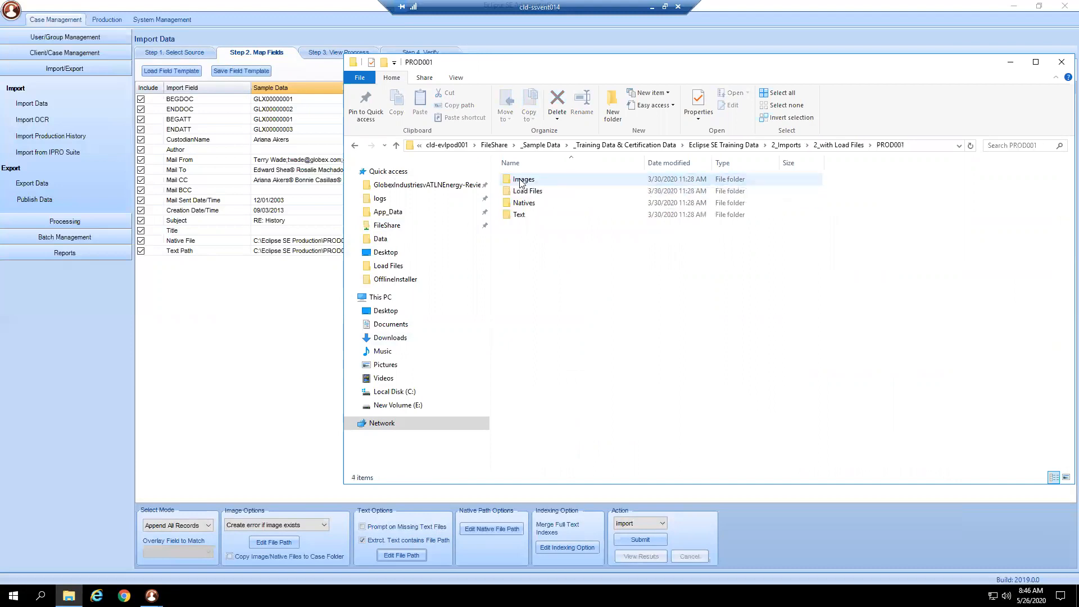
- Copy the PROD001 folder's full network path from File Explorer and minimize its window to return to the text path settings
{"action": "left_click_drag", "start_coordinate": [759, 70], "coordinate": [690, 271]}
{"action": "left_click_drag", "start_coordinate": [551, 284], "coordinate": [524, 274]}
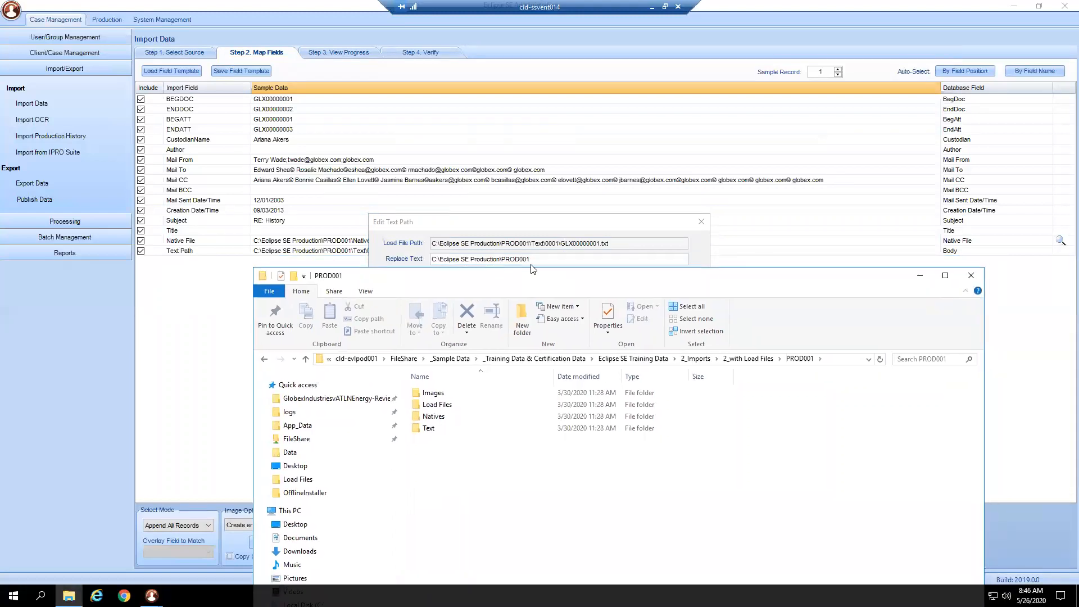
{"action": "left_click", "coordinate": [836, 360]}
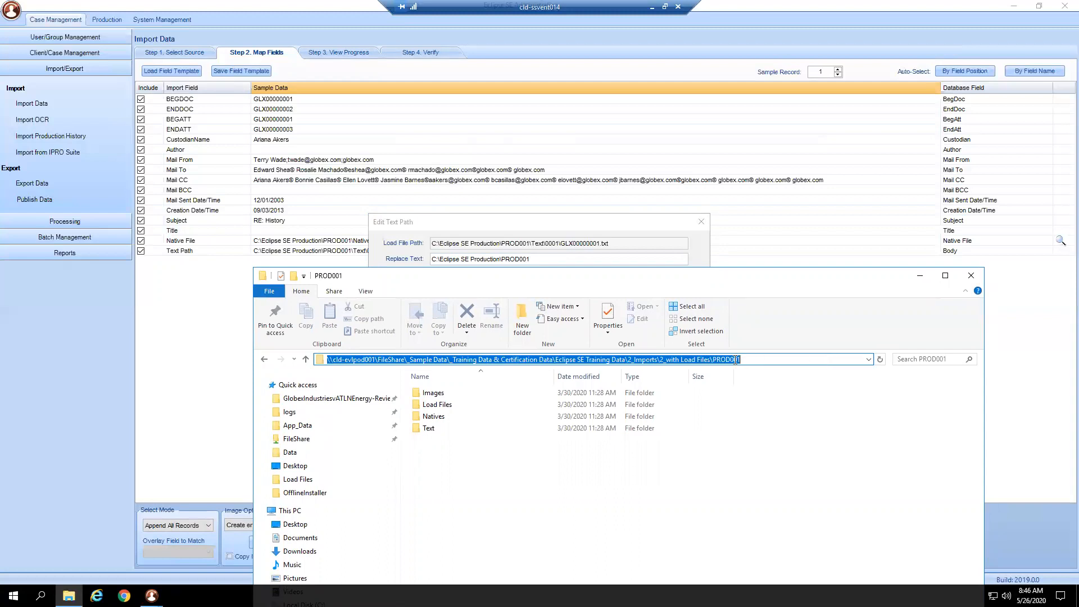
{"action": "right_click", "coordinate": [735, 360]}
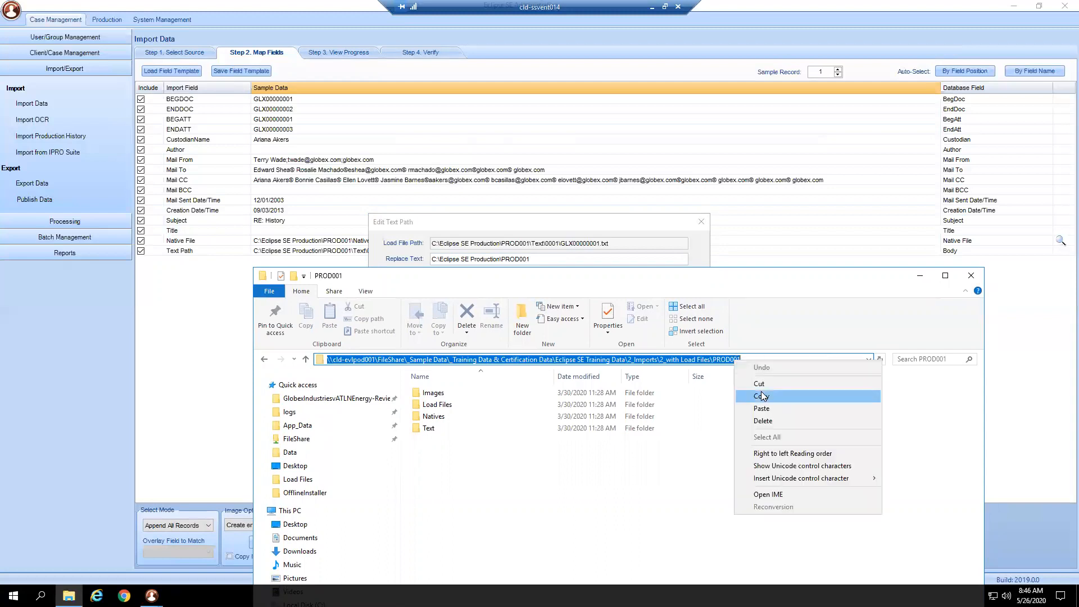
{"action": "left_click", "coordinate": [766, 395]}
{"action": "left_click", "coordinate": [921, 276]}
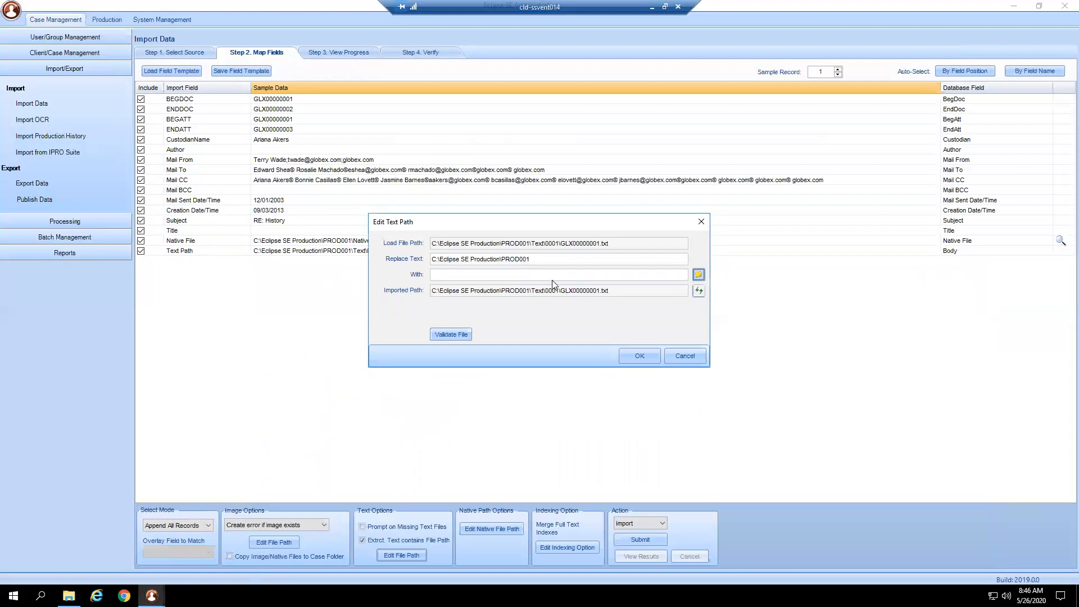
- Paste \\cld-evlpod001\FileShare\_Sample Data\_Training Data & Certification Data\Eclipse SE Training Data\2_Imports\2_with Load Files\PROD001 as the text path replacement, and copy the whole entry again
{"action": "right_click", "coordinate": [552, 277]}
{"action": "left_click", "coordinate": [582, 322]}
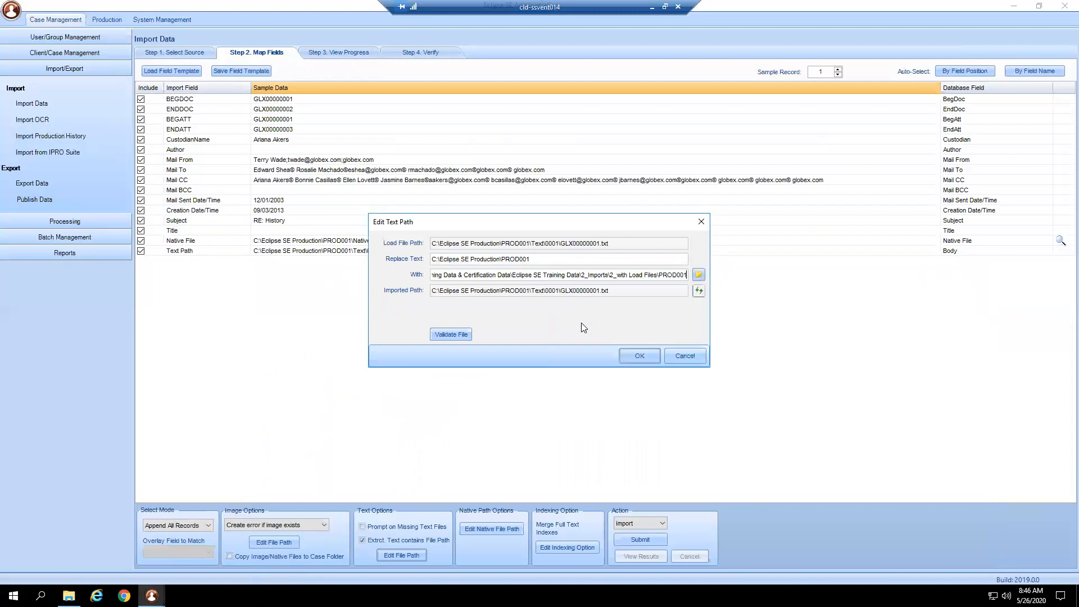
{"action": "left_click_drag", "start_coordinate": [598, 275], "coordinate": [695, 277]}
{"action": "double_click", "coordinate": [578, 275]}
{"action": "left_click", "coordinate": [578, 275]}
{"action": "left_click_drag", "start_coordinate": [435, 276], "coordinate": [413, 277]}
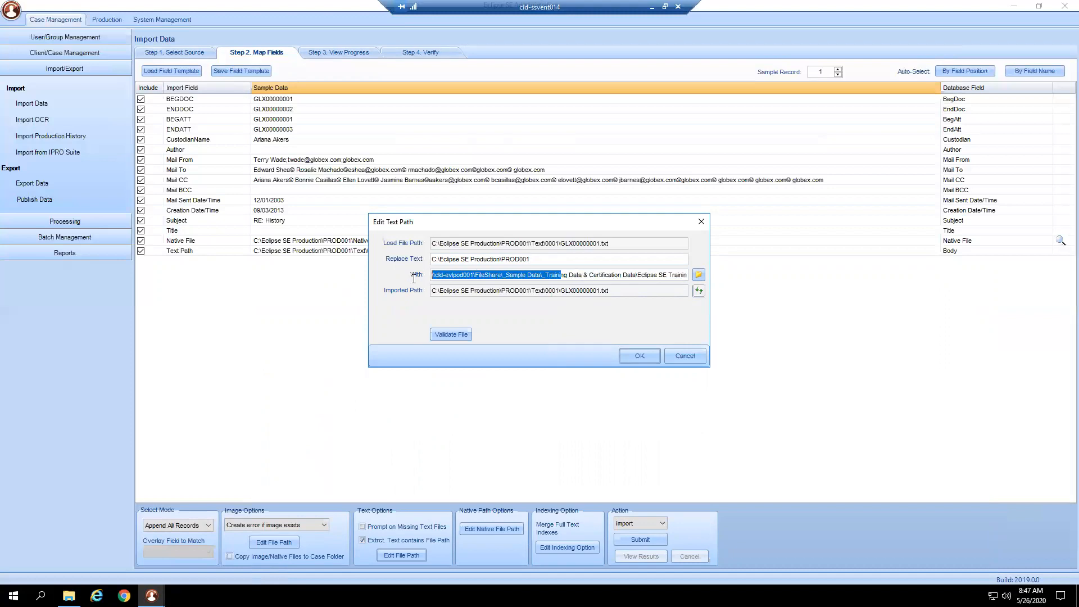
{"action": "left_click", "coordinate": [433, 275]}
{"action": "left_click_drag", "start_coordinate": [495, 280], "coordinate": [715, 285]}
{"action": "right_click", "coordinate": [670, 275]}
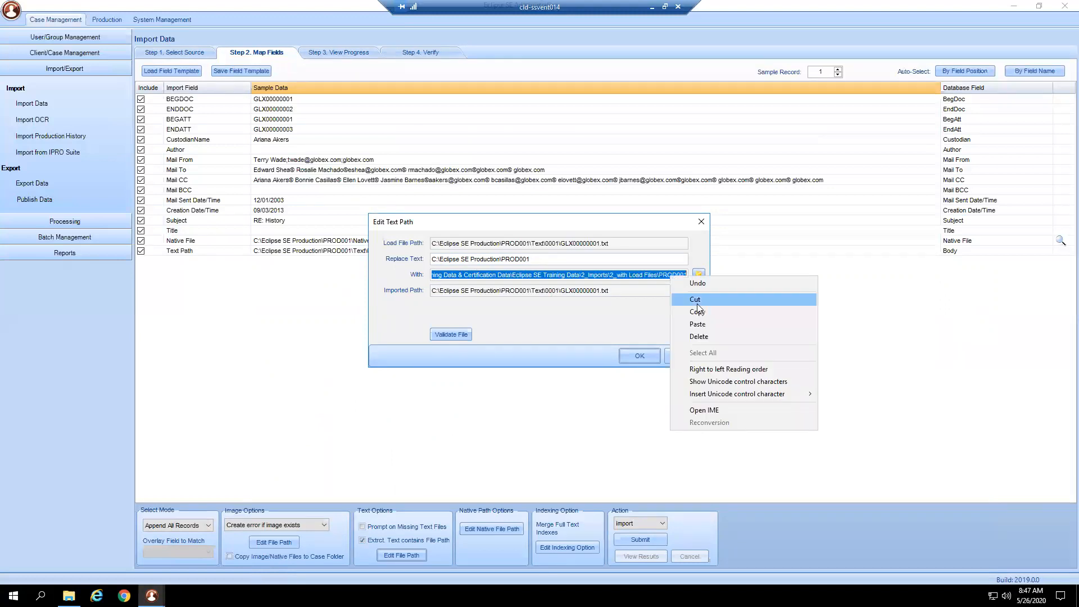
{"action": "left_click", "coordinate": [697, 312]}
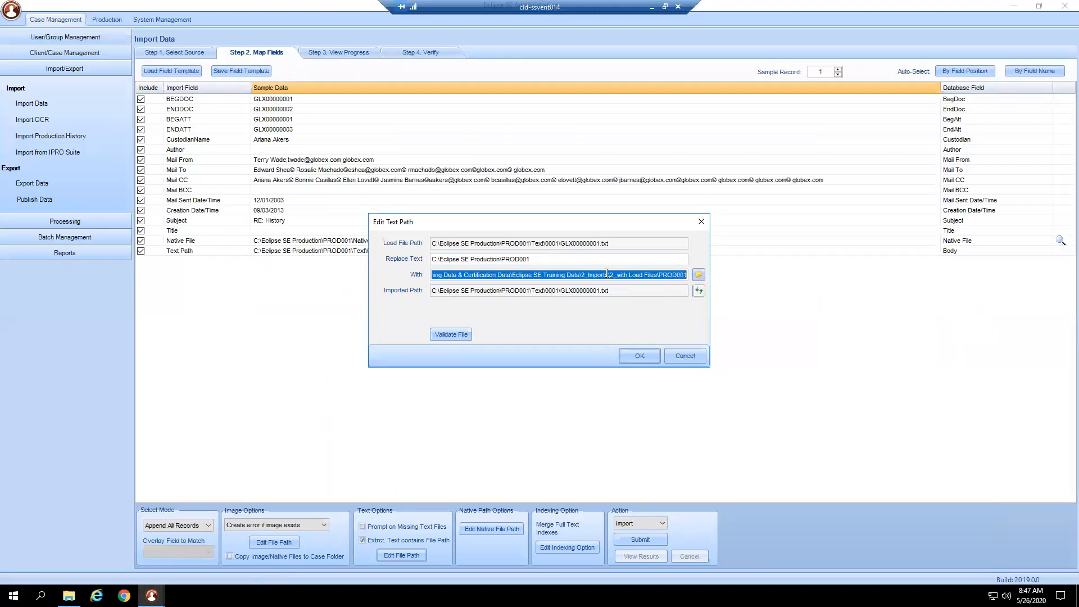
- Compare the Text subfolder portion with the PROD001 replacement ending, then update the imported text path and validate the file
{"action": "left_click_drag", "start_coordinate": [531, 244], "coordinate": [623, 245]}
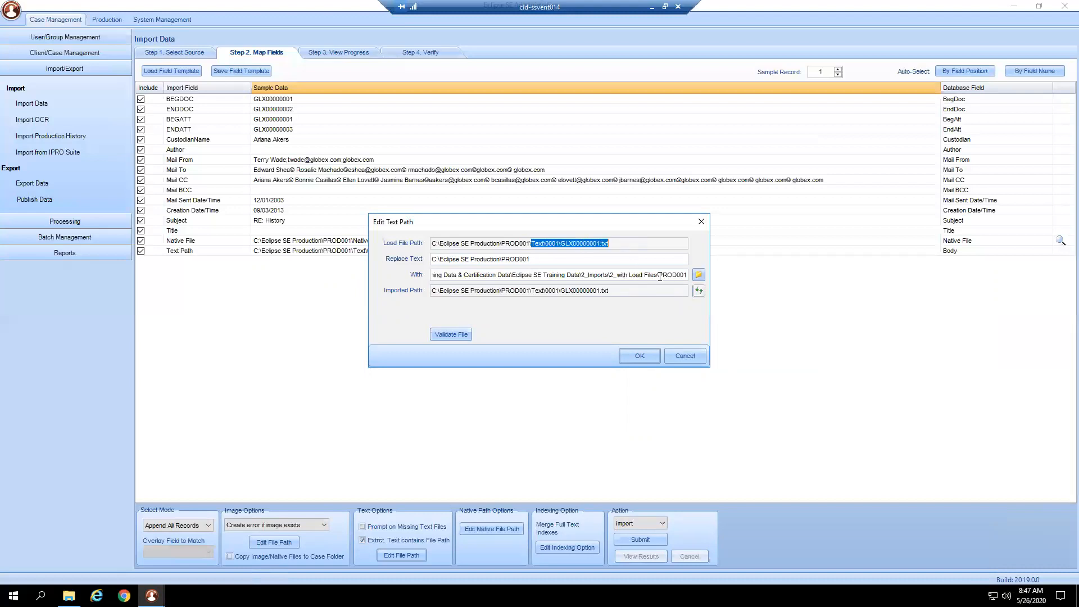
{"action": "left_click_drag", "start_coordinate": [660, 275], "coordinate": [686, 276]}
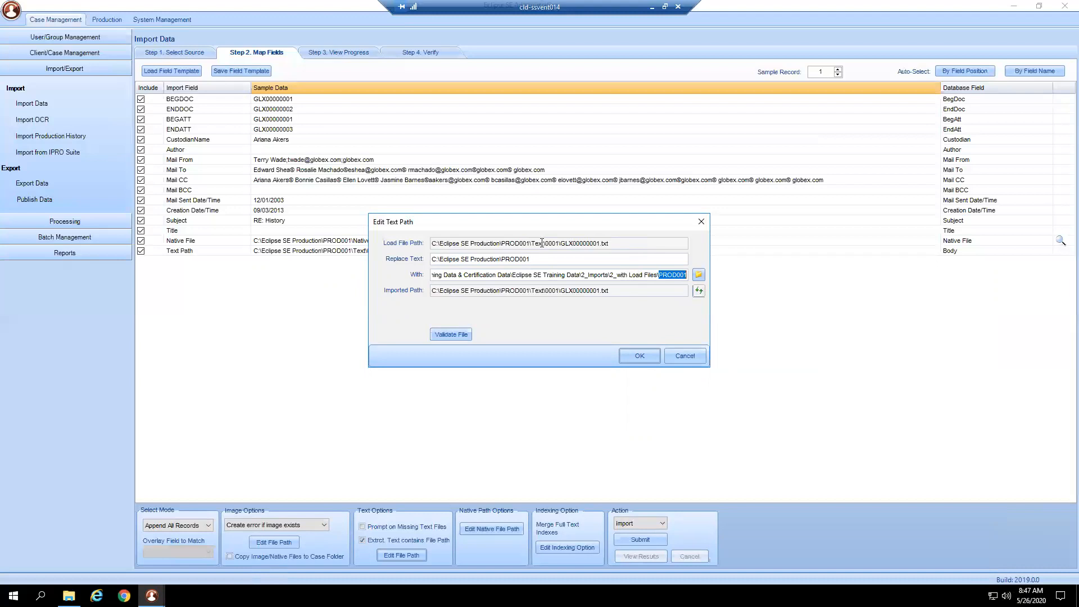
{"action": "left_click_drag", "start_coordinate": [531, 243], "coordinate": [547, 243]}
{"action": "left_click", "coordinate": [698, 291]}
{"action": "left_click", "coordinate": [461, 338]}
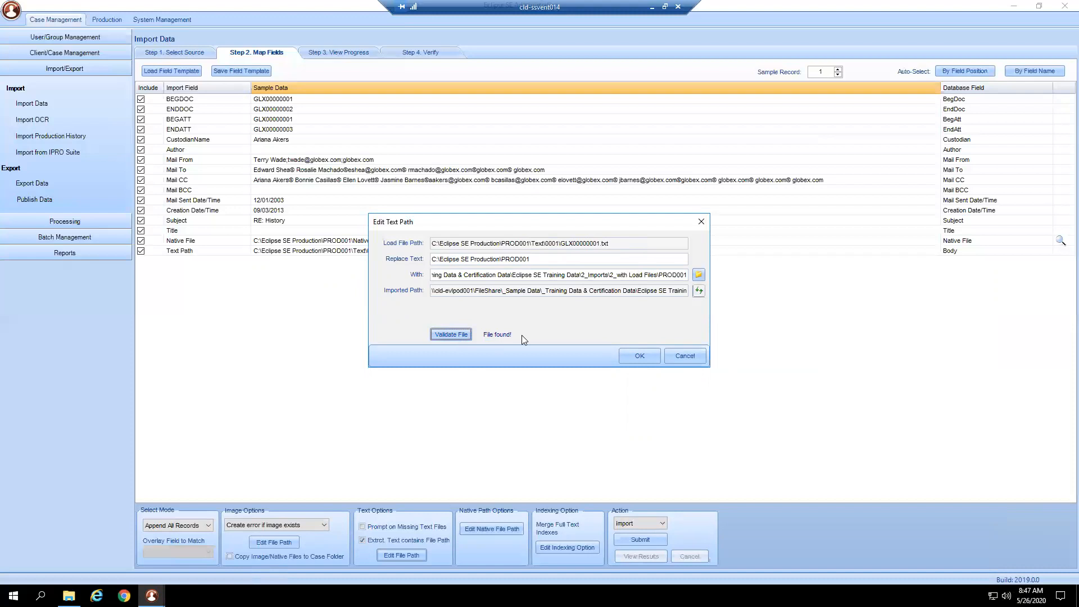
- Try the text path with PROD001 removed from the end of the replacement path, updating the imported path and validating the file
{"action": "double_click", "coordinate": [680, 274]}
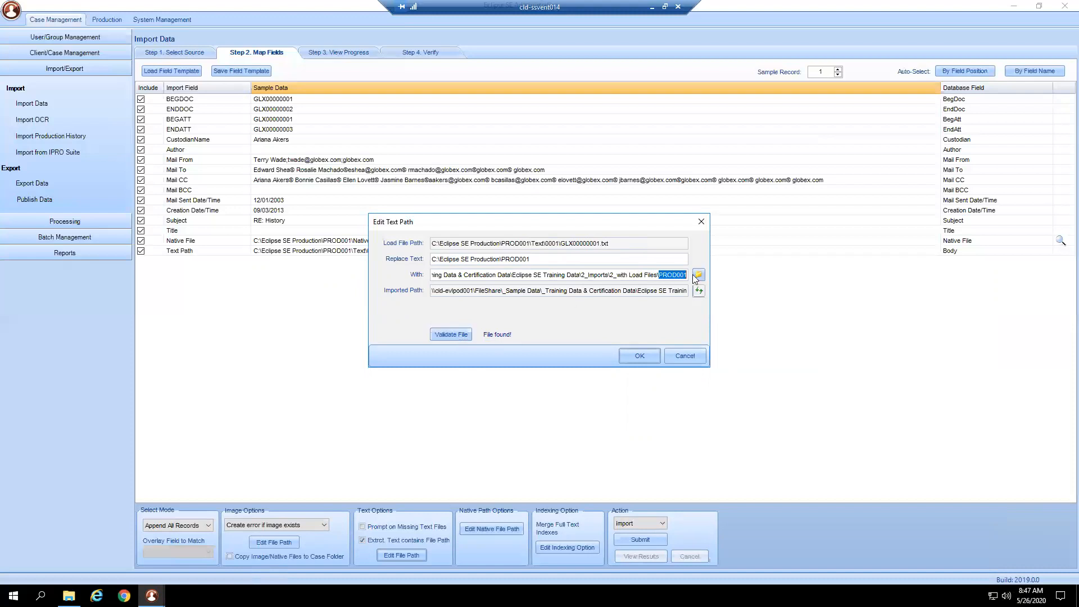
{"action": "key", "text": "BackSpace"}
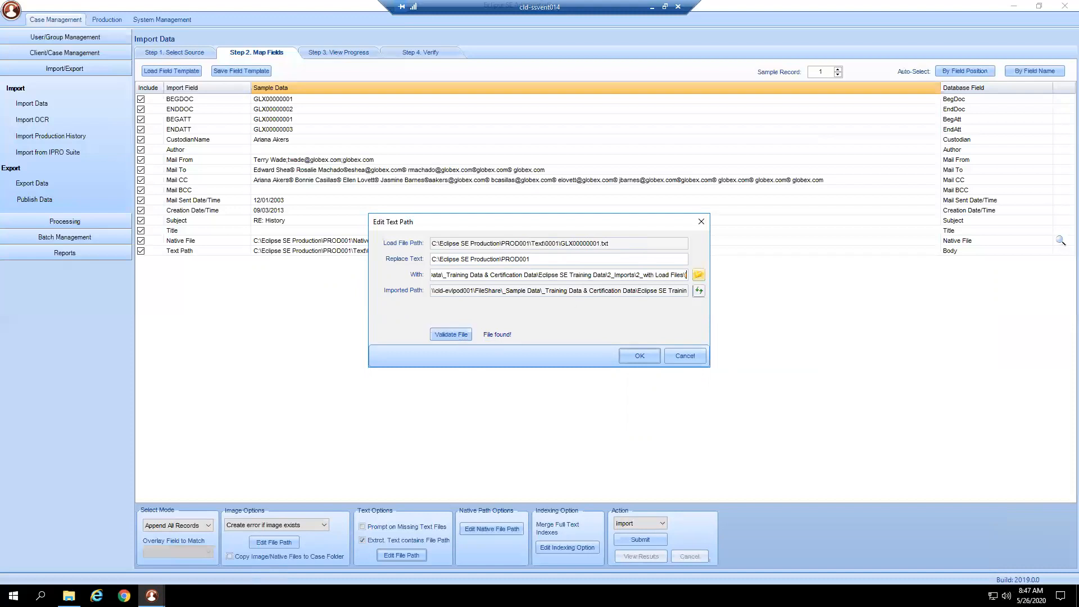
{"action": "left_click", "coordinate": [699, 291]}
{"action": "left_click_drag", "start_coordinate": [531, 259], "coordinate": [504, 262]}
{"action": "left_click", "coordinate": [462, 335]}
- Clear the shortened replacement path and paste the full network path ending in PROD001 in its place
{"action": "double_click", "coordinate": [533, 276]}
{"action": "left_click", "coordinate": [434, 275]}
{"action": "mouse_move", "coordinate": [439, 275]}
{"action": "left_mouse_down"}
{"action": "mouse_move", "coordinate": [713, 276]}
{"action": "mouse_move", "coordinate": [426, 267]}
{"action": "left_mouse_up"}
{"action": "key", "text": "Delete"}
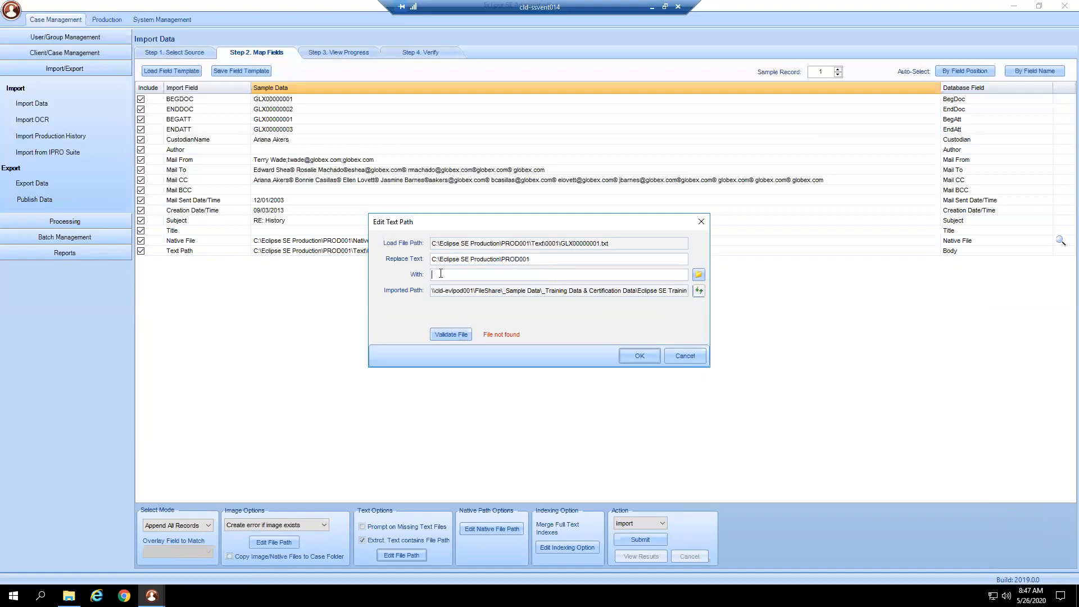
{"action": "right_click", "coordinate": [441, 275]}
{"action": "left_click", "coordinate": [468, 322]}
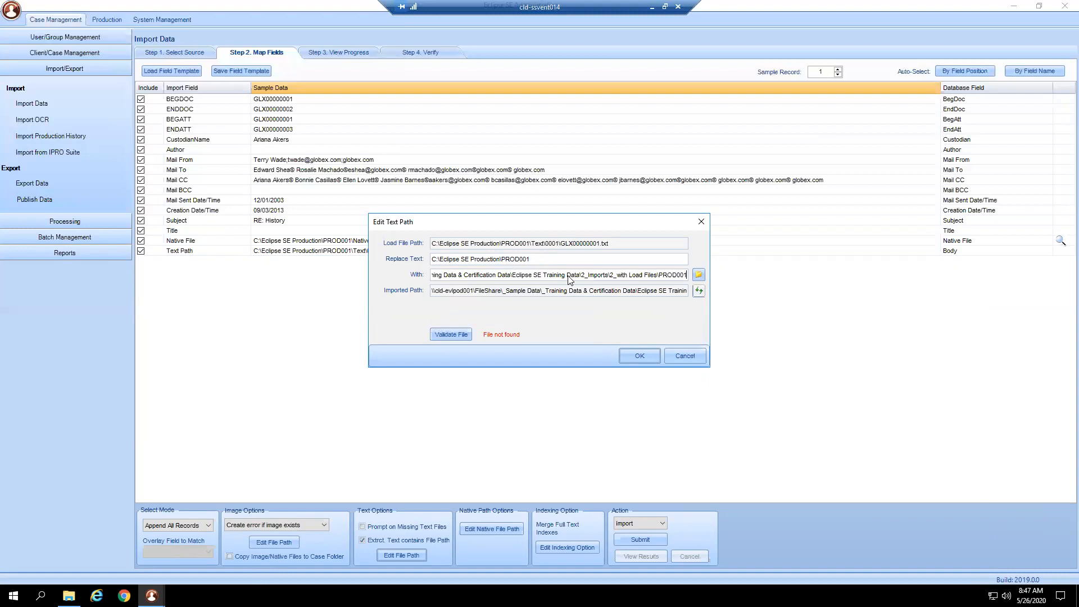
- Update the imported text path with the full PROD001 replacement, validate the file and accept the text path settings
{"action": "left_click_drag", "start_coordinate": [532, 259], "coordinate": [502, 260]}
{"action": "left_click_drag", "start_coordinate": [659, 275], "coordinate": [688, 279]}
{"action": "left_click", "coordinate": [699, 290]}
{"action": "left_click", "coordinate": [466, 333]}
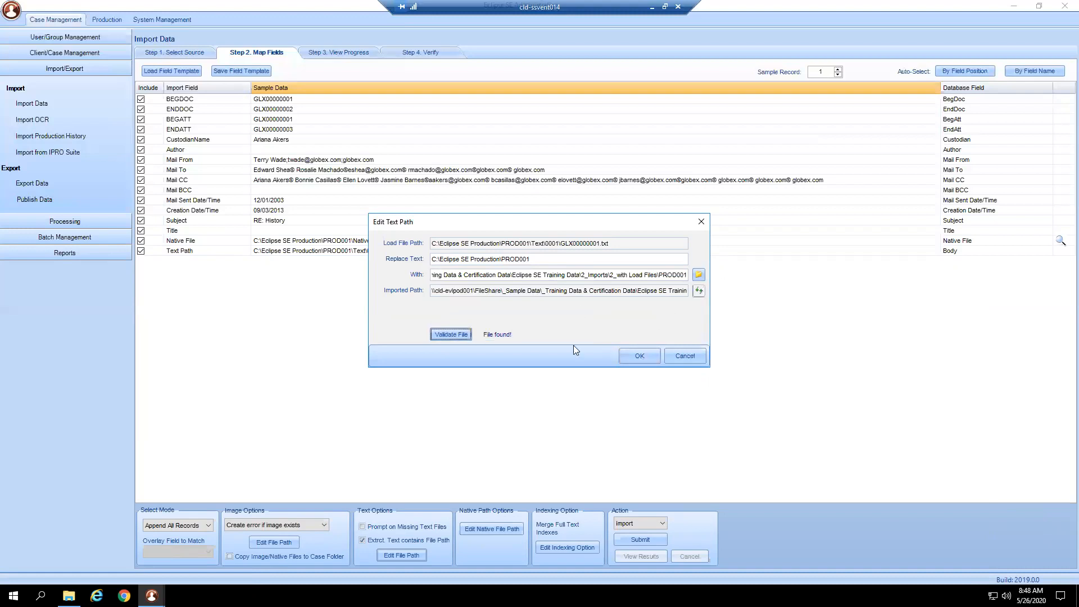
{"action": "left_click", "coordinate": [639, 356]}
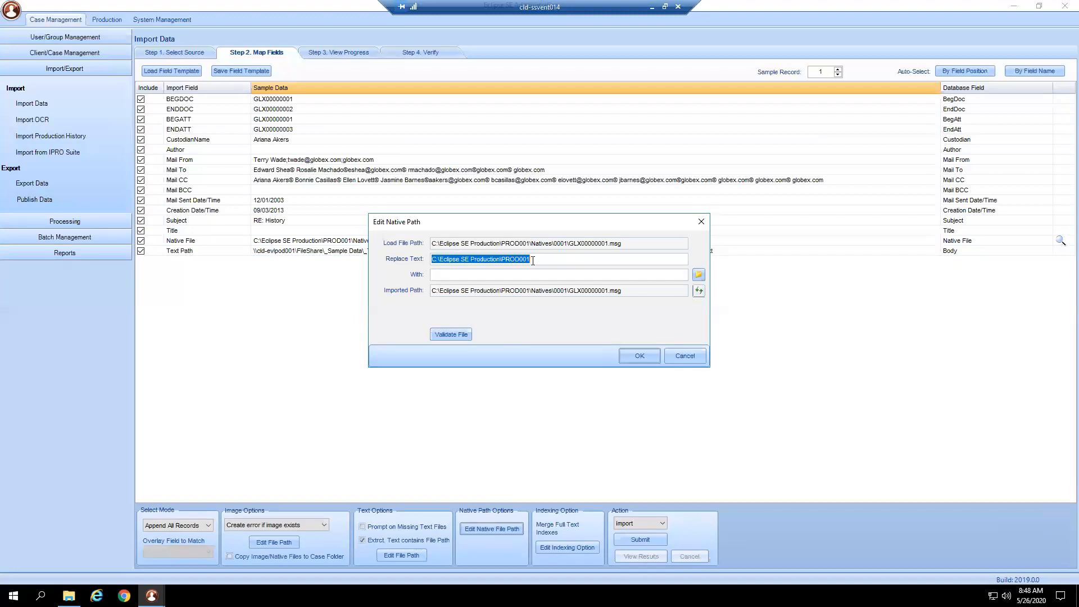
- In the native path settings, replace C:\Eclipse SE Production\PROD001 with the copied network path, update the imported path, validate the file and accept
{"action": "right_click", "coordinate": [463, 275]}
{"action": "left_click", "coordinate": [488, 323]}
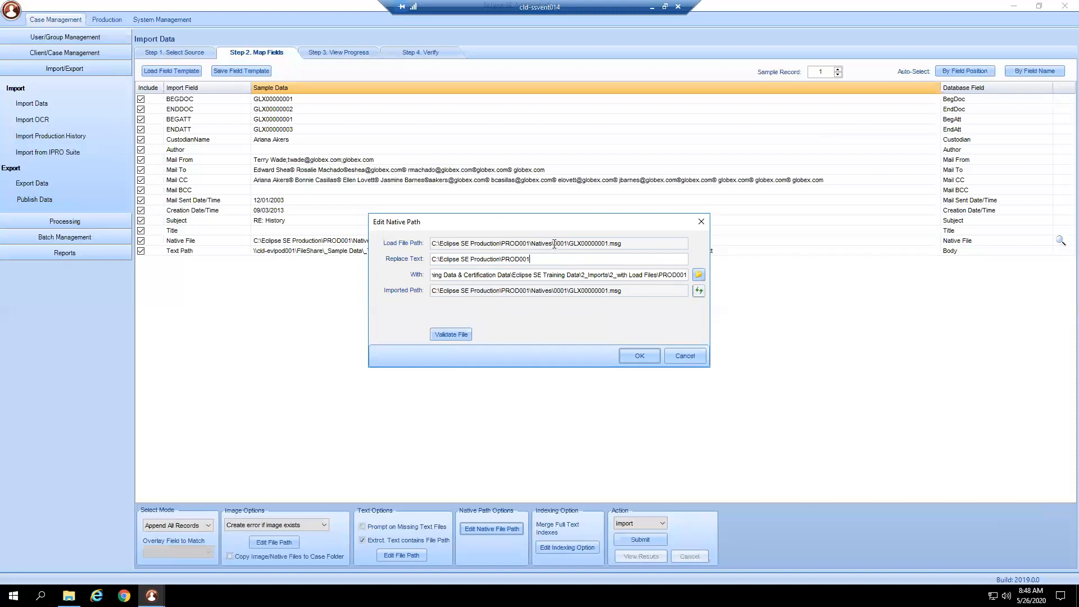
{"action": "left_click", "coordinate": [698, 290]}
{"action": "left_click", "coordinate": [460, 336]}
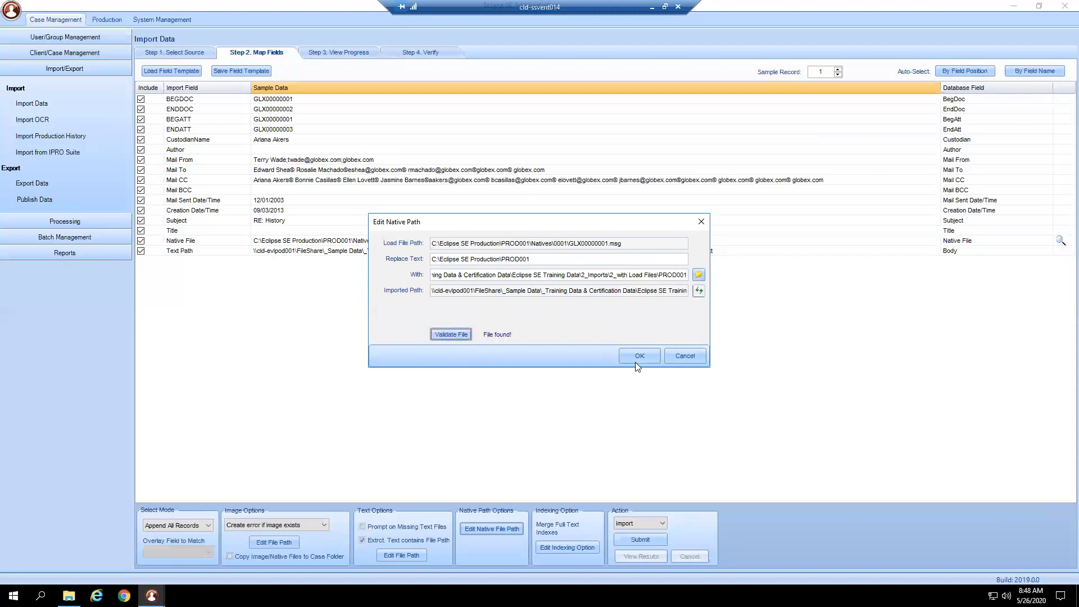
{"action": "left_click", "coordinate": [639, 356]}
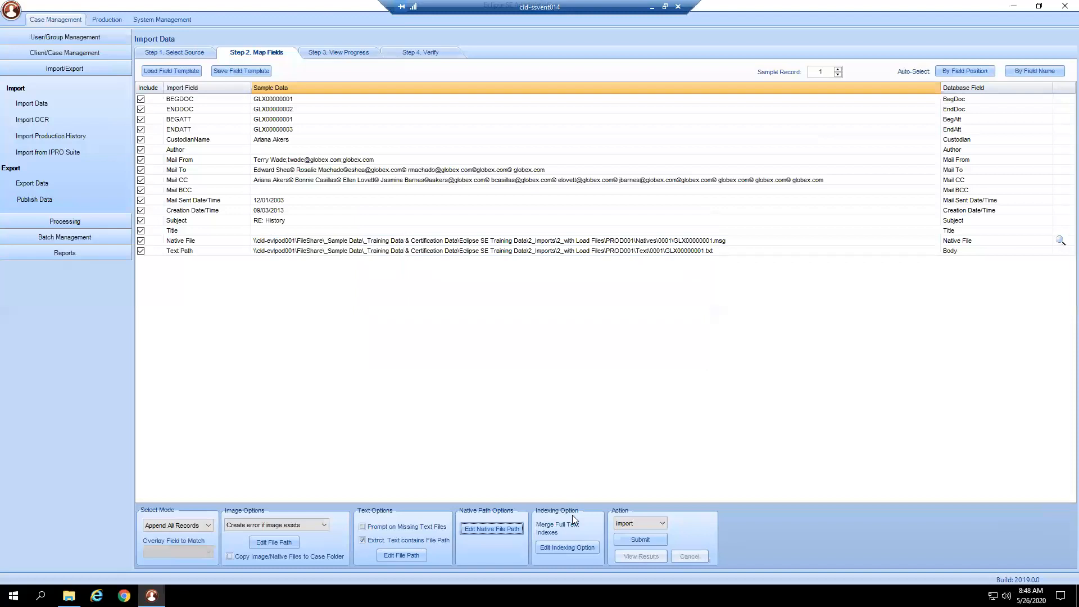
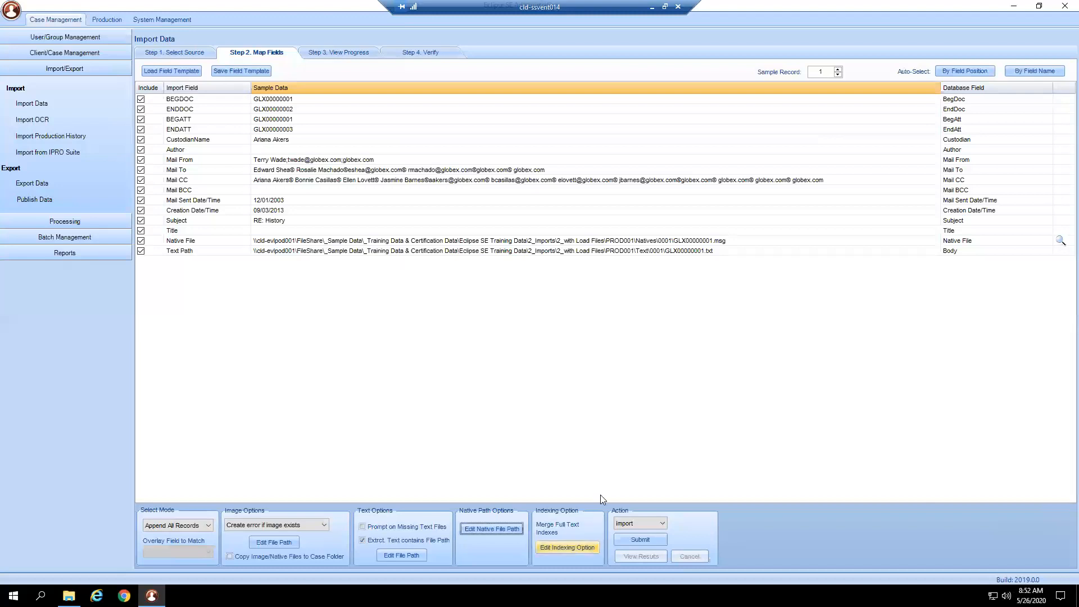
- Review the indexing options without changing them, keep the action set to Import and submit the PROD001 import
{"action": "left_click", "coordinate": [568, 547]}
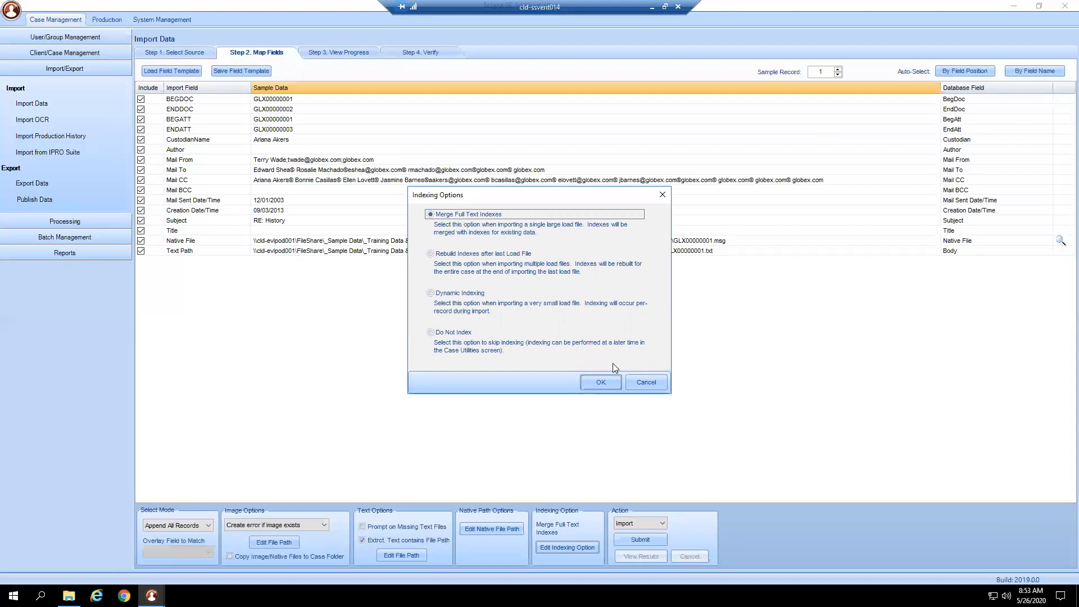
{"action": "left_click", "coordinate": [641, 382]}
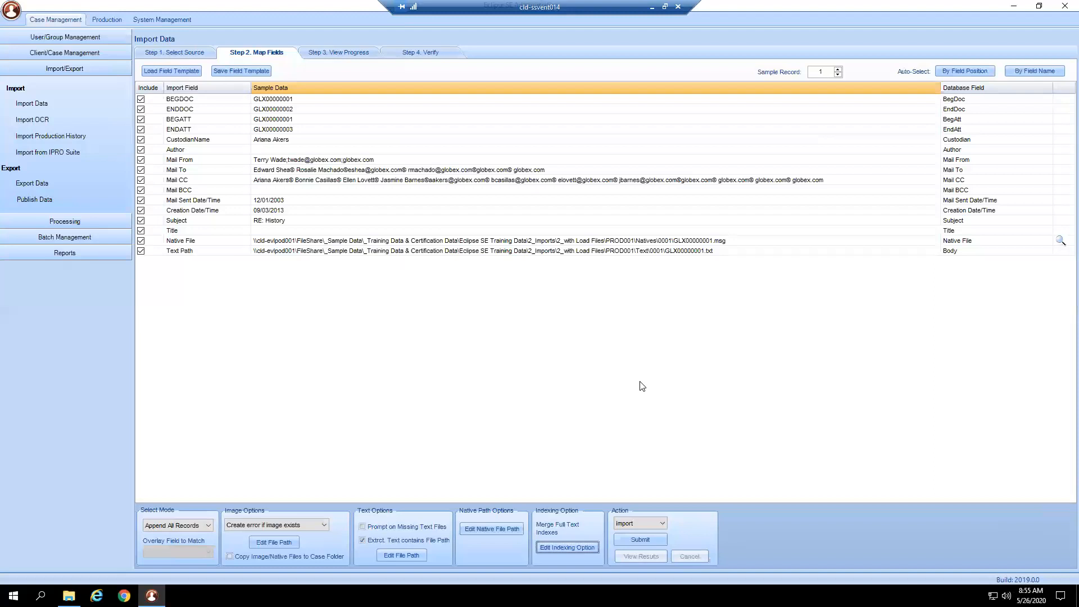
{"action": "left_click", "coordinate": [633, 513]}
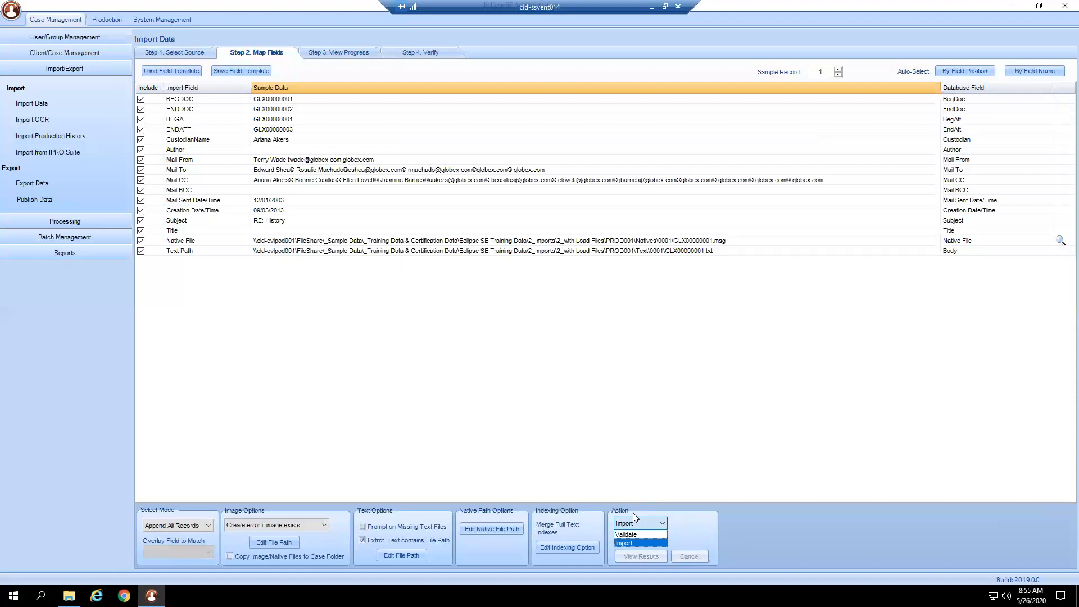
{"action": "key", "text": "Up"}
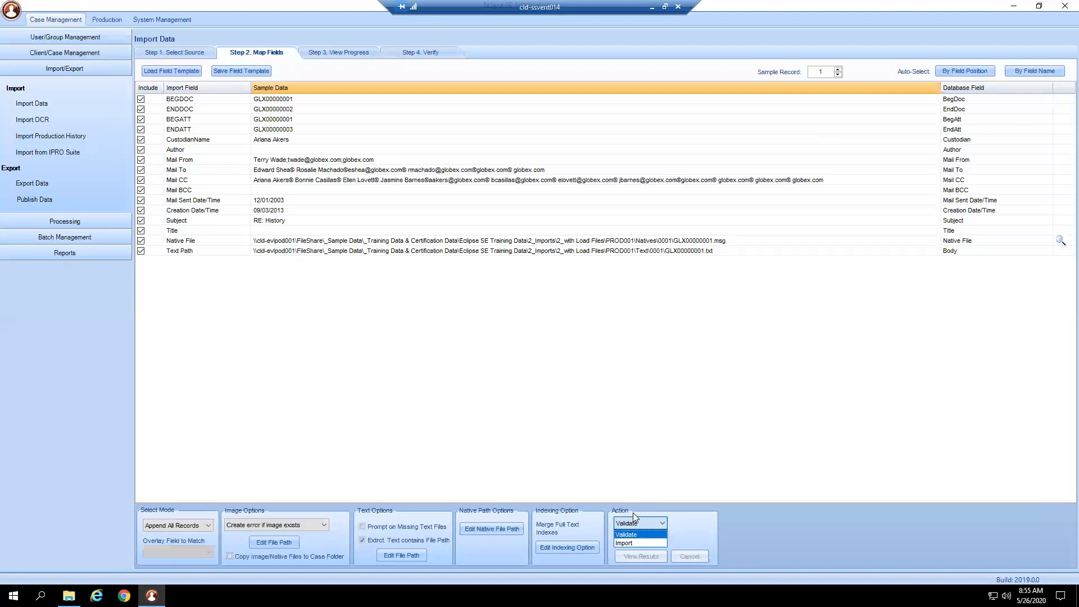
{"action": "key", "text": "Return"}
{"action": "left_click", "coordinate": [633, 514]}
{"action": "key", "text": "Down"}
{"action": "key", "text": "Return"}
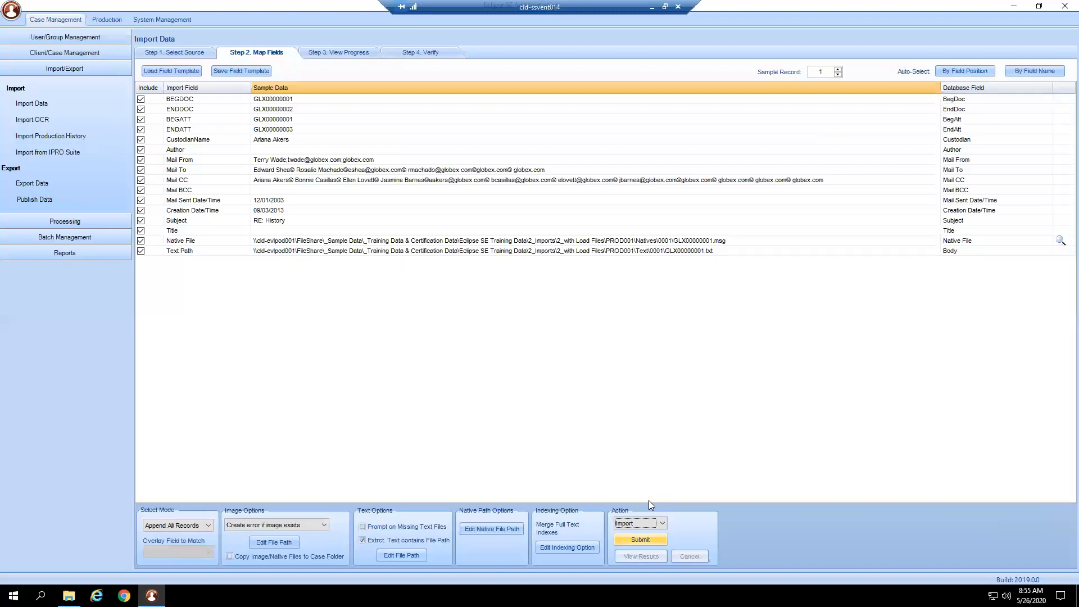
{"action": "key", "text": "Return"}
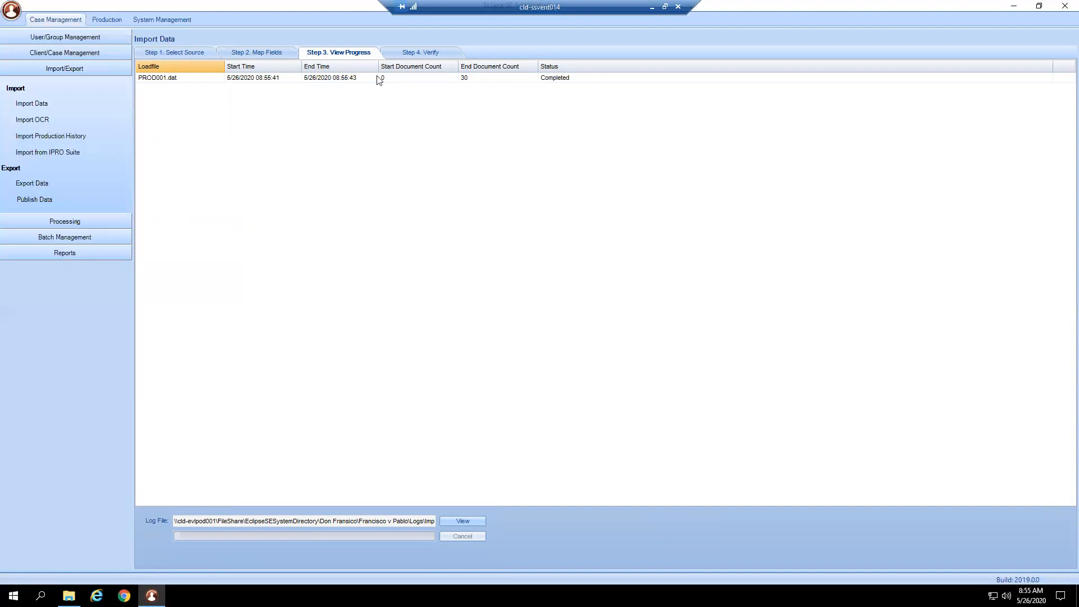
- List all records on the import's verification page and page through to the last records and back
{"action": "left_click", "coordinate": [419, 54]}
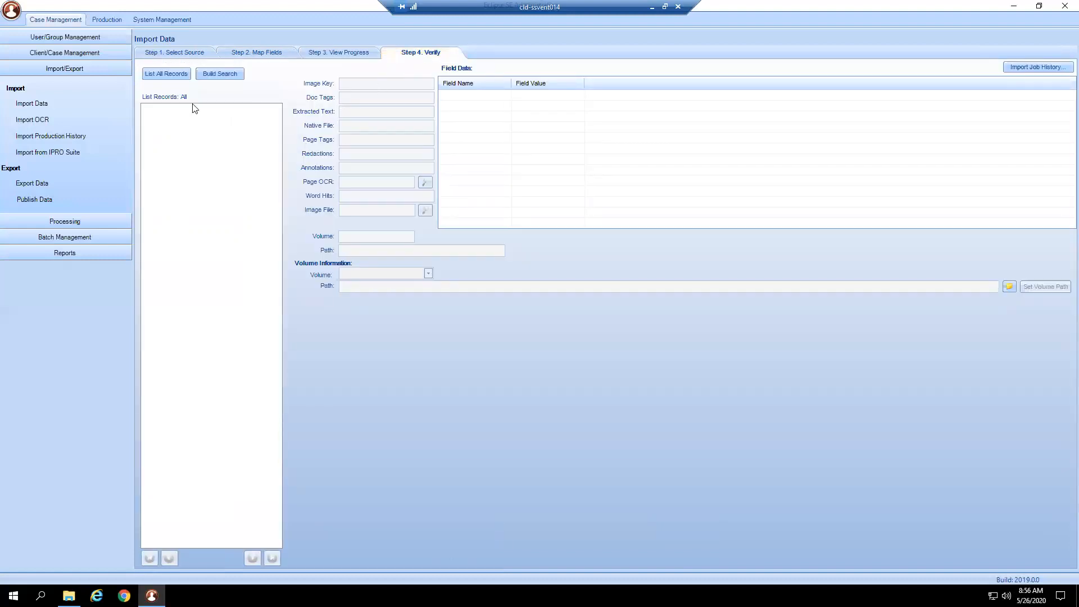
{"action": "left_click", "coordinate": [177, 80]}
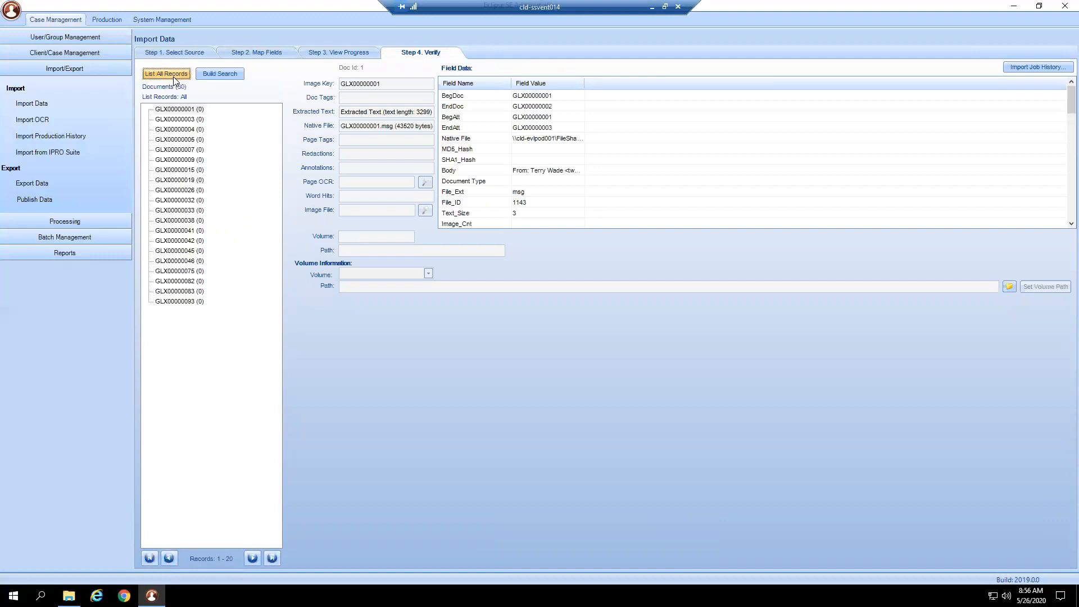
{"action": "left_click", "coordinate": [188, 120]}
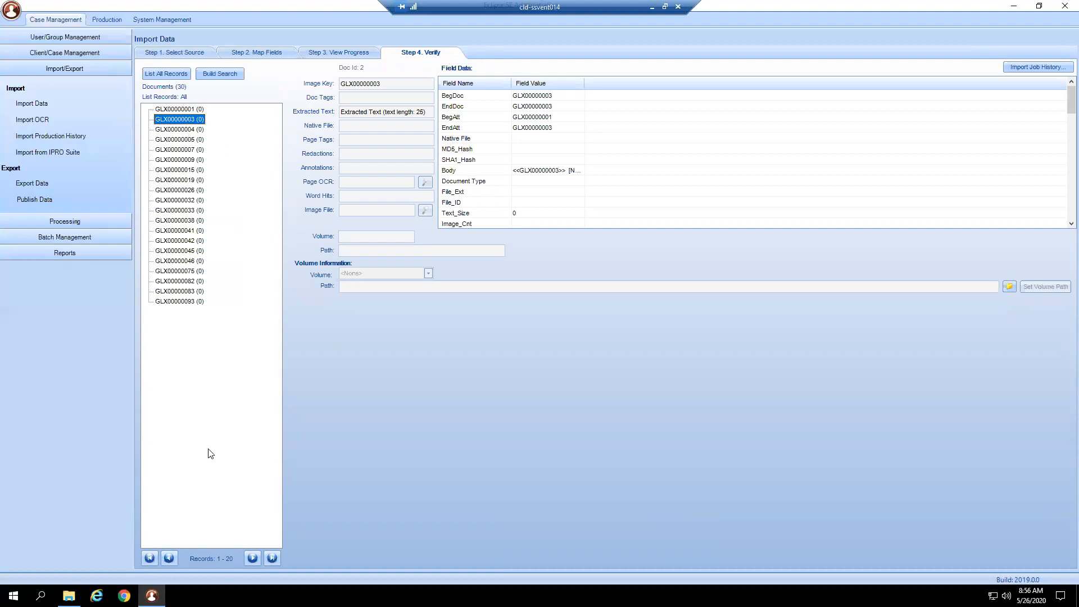
{"action": "left_click", "coordinate": [253, 559]}
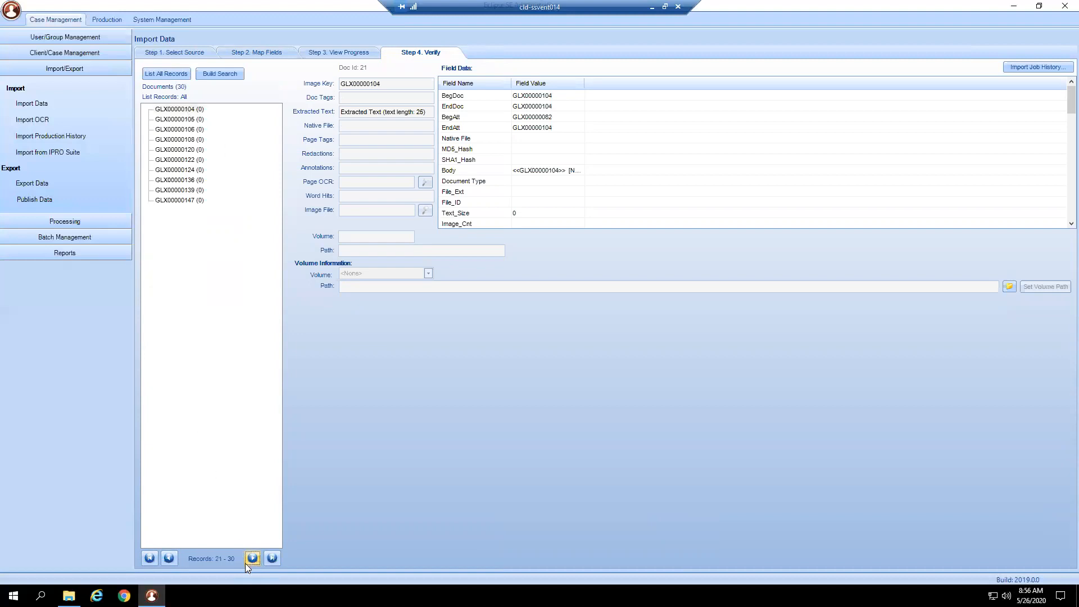
{"action": "left_click", "coordinate": [171, 558]}
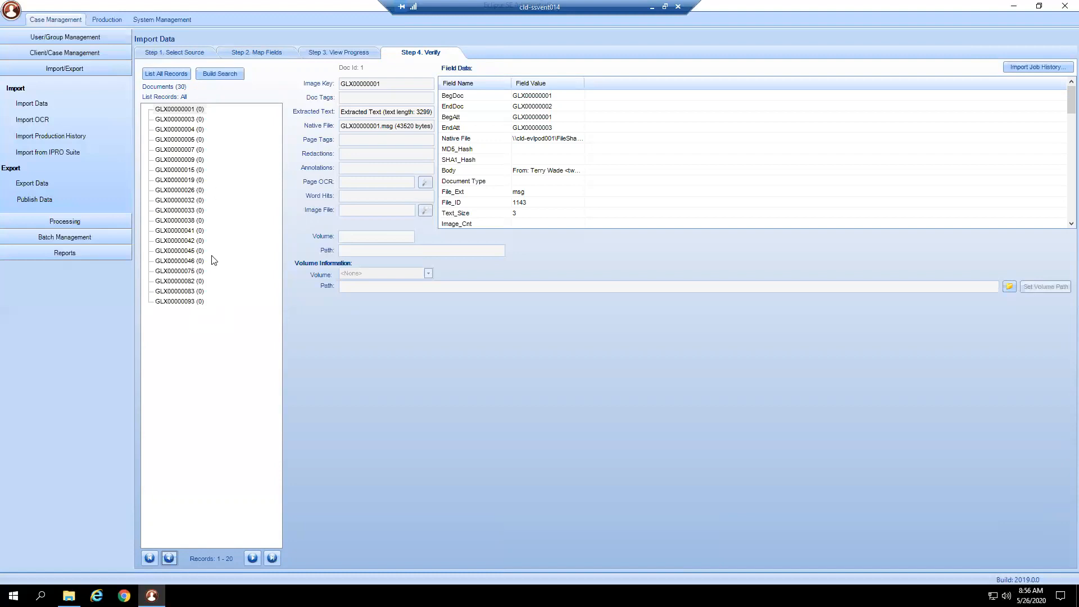
- Examine the extracted text length of the imported documents and the field data of record GLX00000007
{"action": "left_click_drag", "start_coordinate": [347, 113], "coordinate": [429, 113]}
{"action": "left_click", "coordinate": [202, 150]}
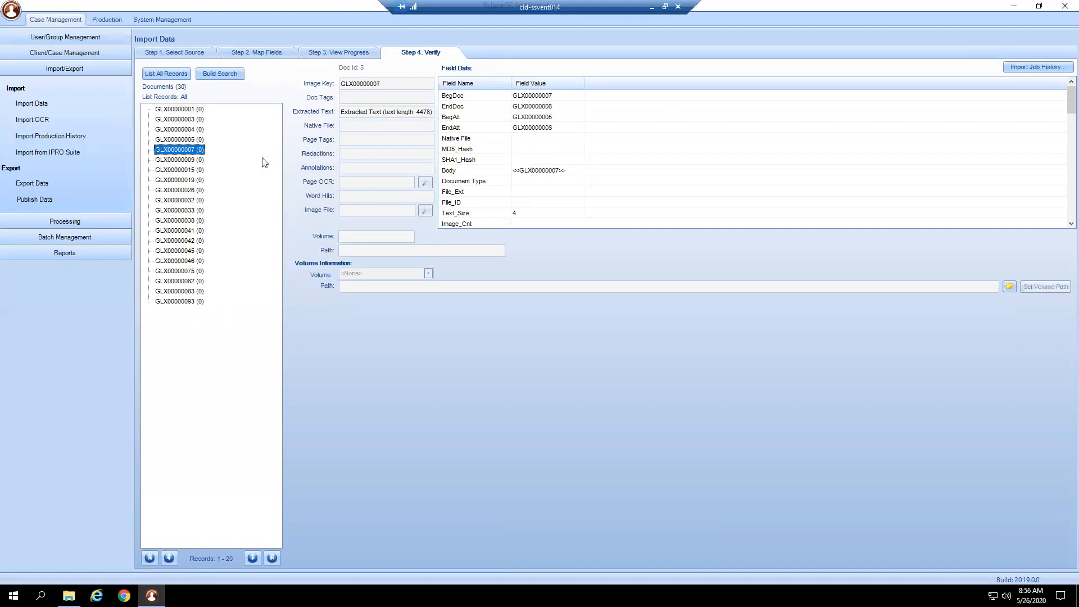
{"action": "left_click_drag", "start_coordinate": [417, 113], "coordinate": [433, 112]}
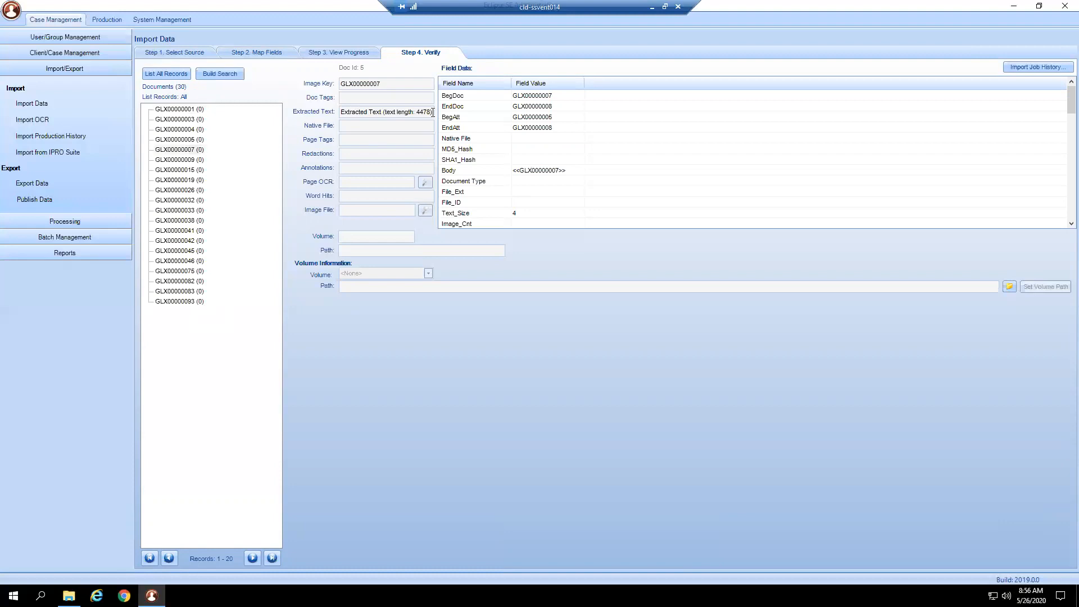
{"action": "scroll", "coordinate": [526, 174], "scroll_direction": "down", "scroll_amount": 10}
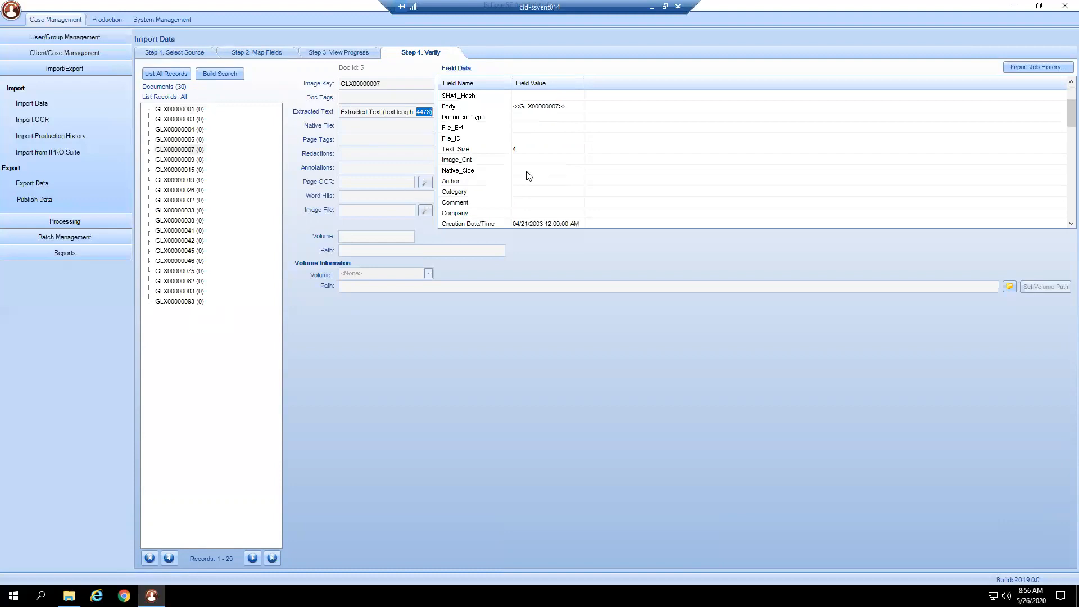
{"action": "scroll", "coordinate": [527, 175], "scroll_direction": "up", "scroll_amount": 7}
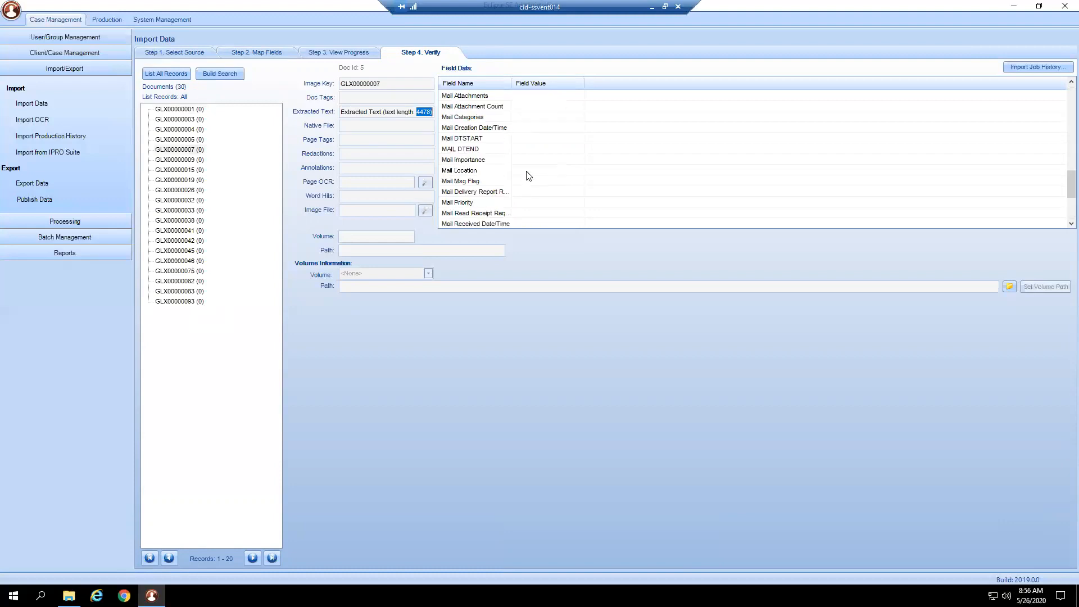
{"action": "scroll", "coordinate": [527, 176], "scroll_direction": "up", "scroll_amount": 3}
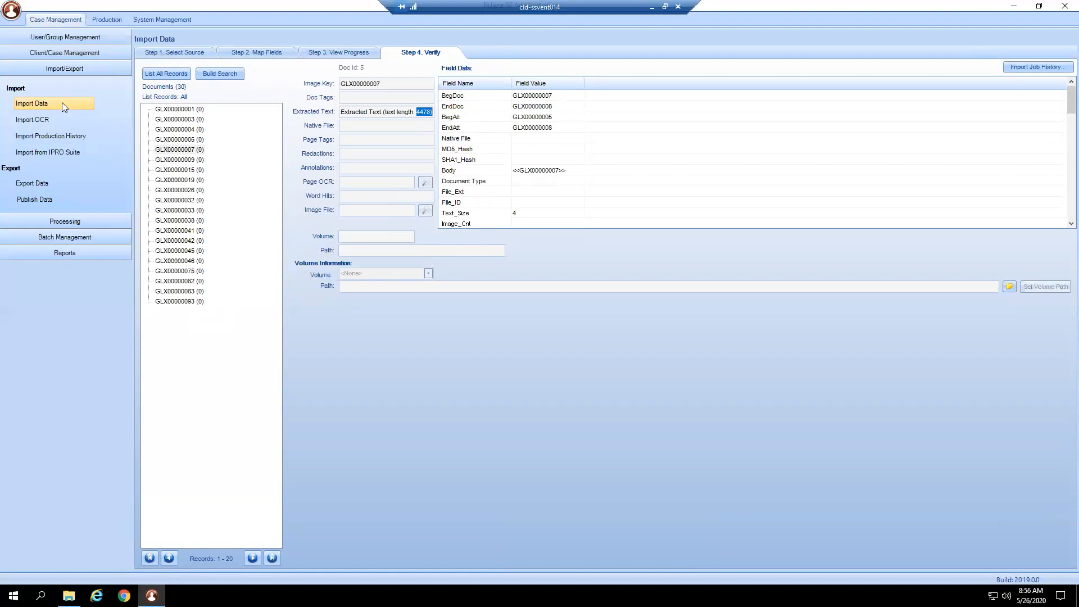
- Compare the native file, extracted text and attachment range details of records GLX00000001, GLX00000003, GLX00000004 and GLX00000005
{"action": "left_click", "coordinate": [180, 110]}
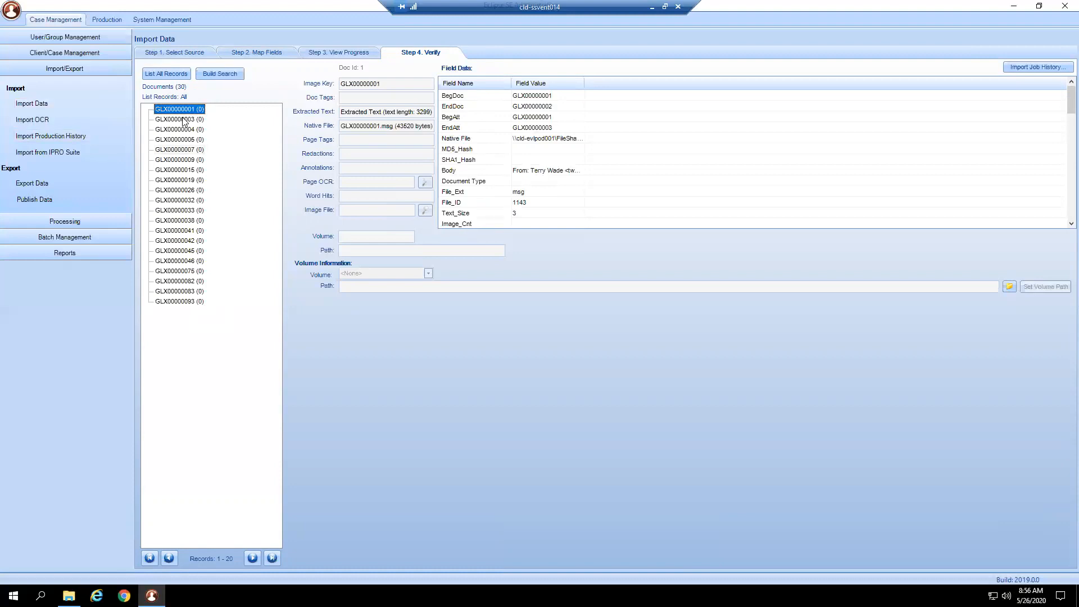
{"action": "left_click", "coordinate": [182, 119]}
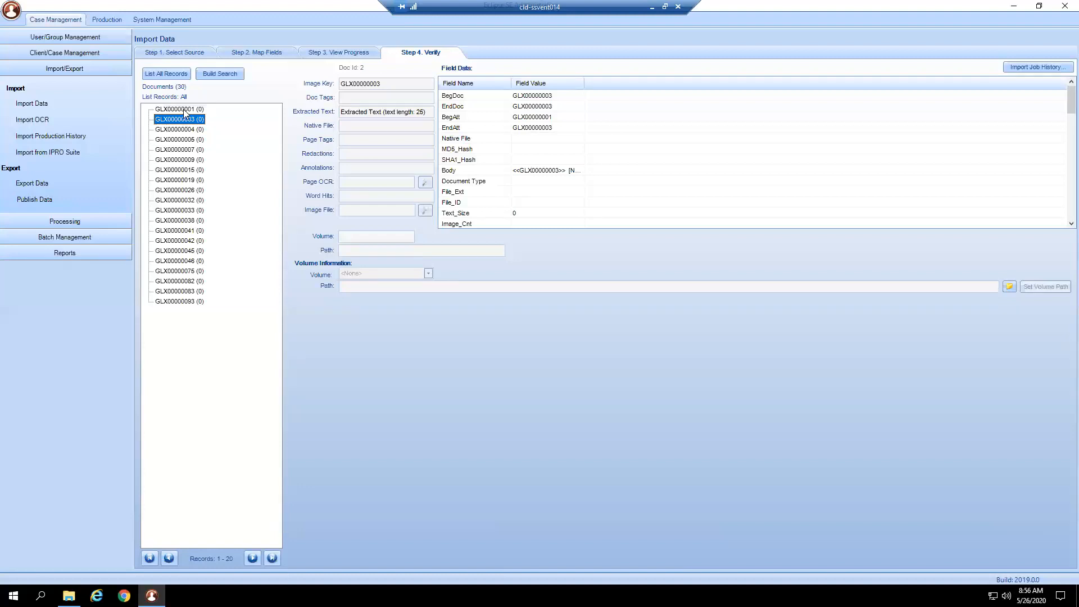
{"action": "left_click", "coordinate": [183, 110]}
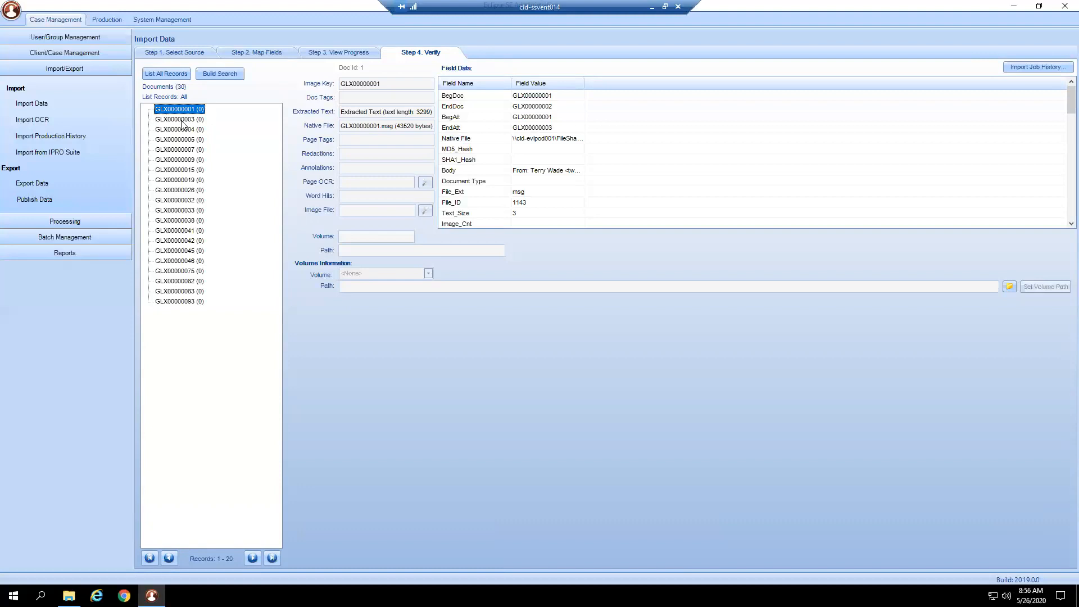
{"action": "left_click", "coordinate": [182, 120]}
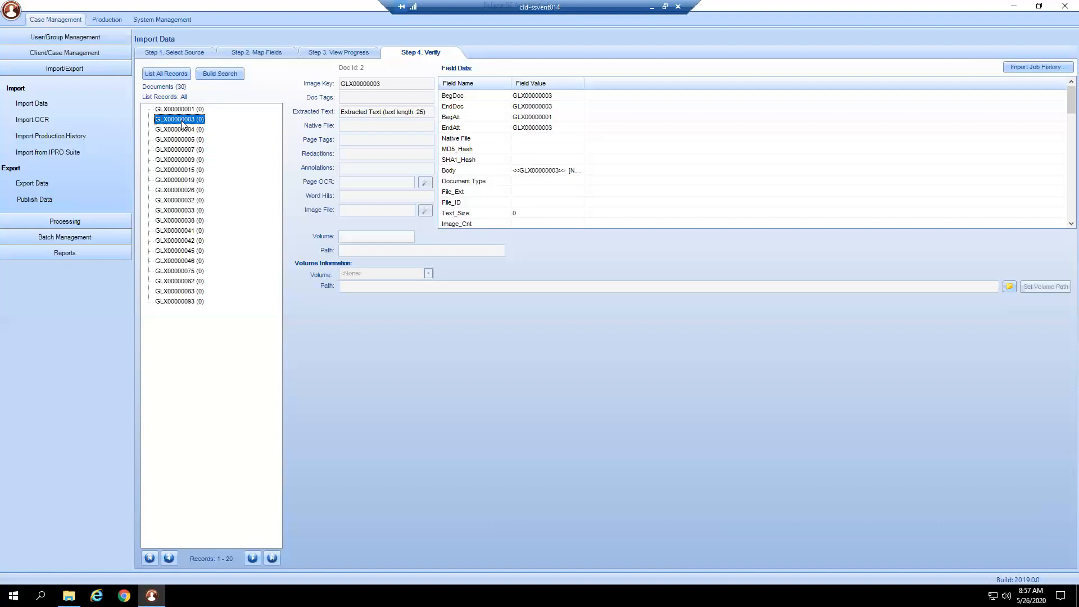
{"action": "left_click", "coordinate": [198, 130]}
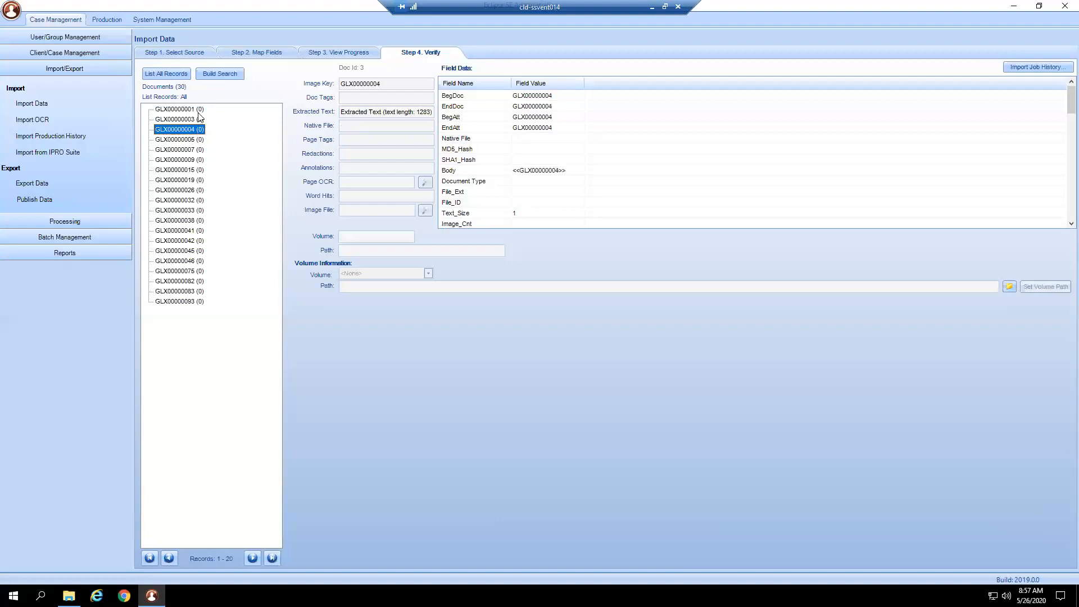
{"action": "left_click", "coordinate": [198, 112]}
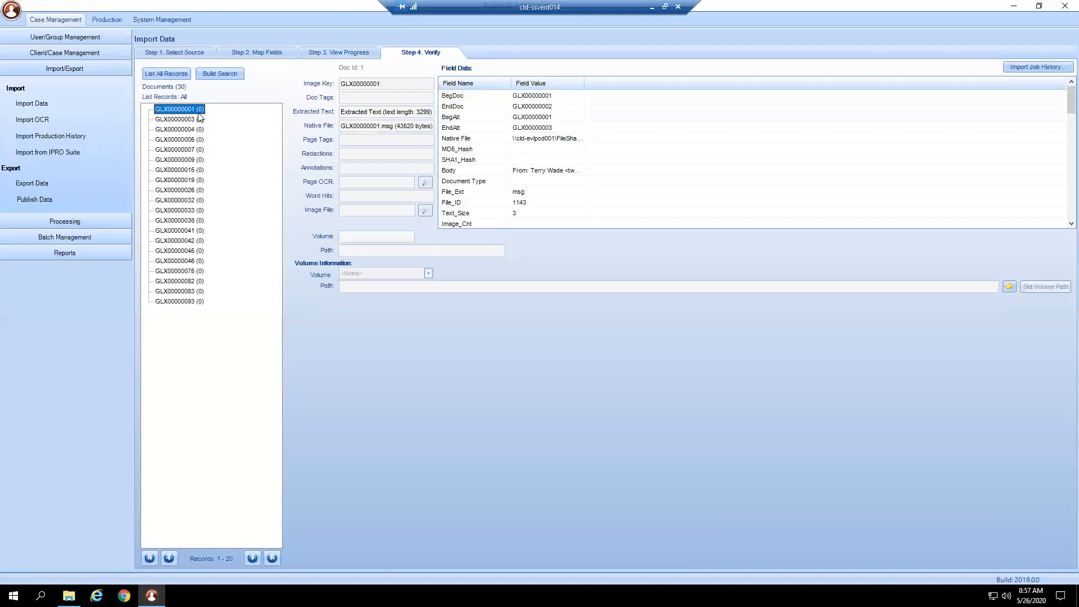
{"action": "left_click", "coordinate": [168, 120]}
{"action": "left_click", "coordinate": [168, 130]}
{"action": "left_click", "coordinate": [166, 141]}
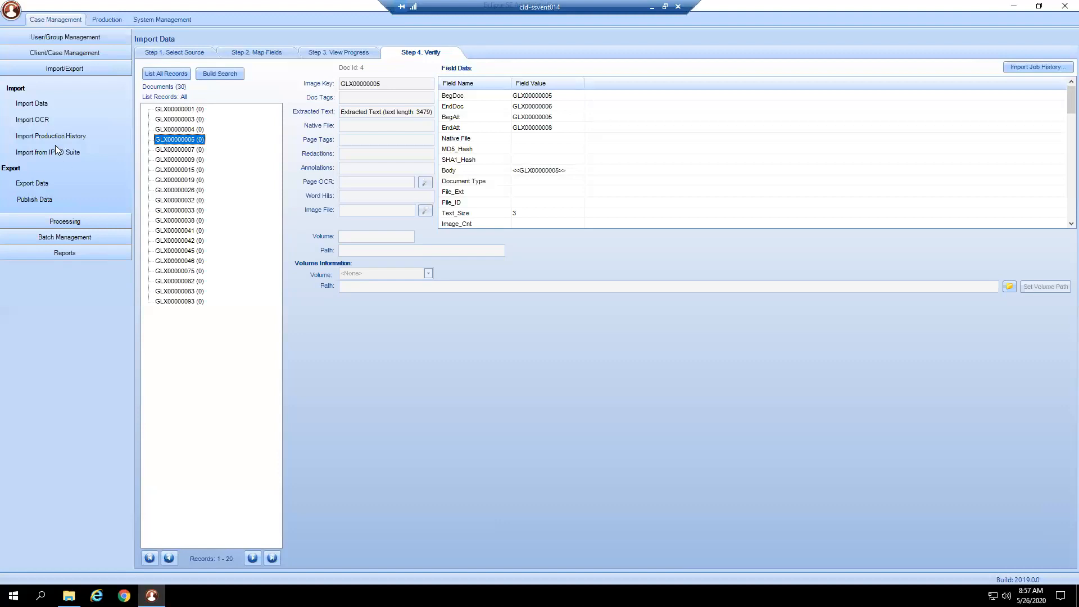
- Start a new data import and choose the case Francisco v Pablo for it
{"action": "left_click", "coordinate": [50, 106]}
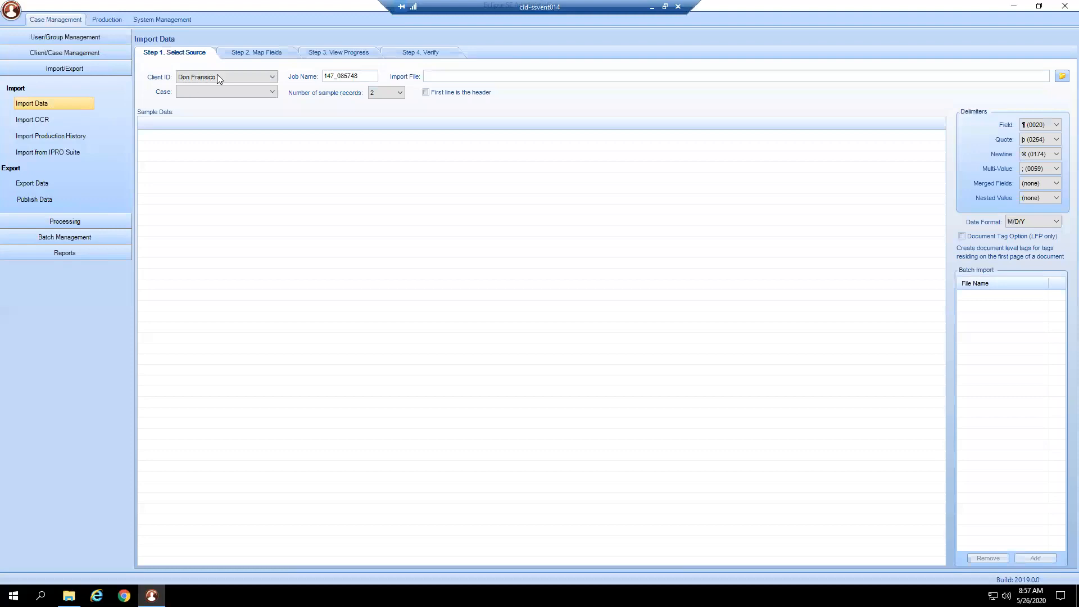
{"action": "left_click", "coordinate": [211, 92]}
{"action": "left_click", "coordinate": [213, 102]}
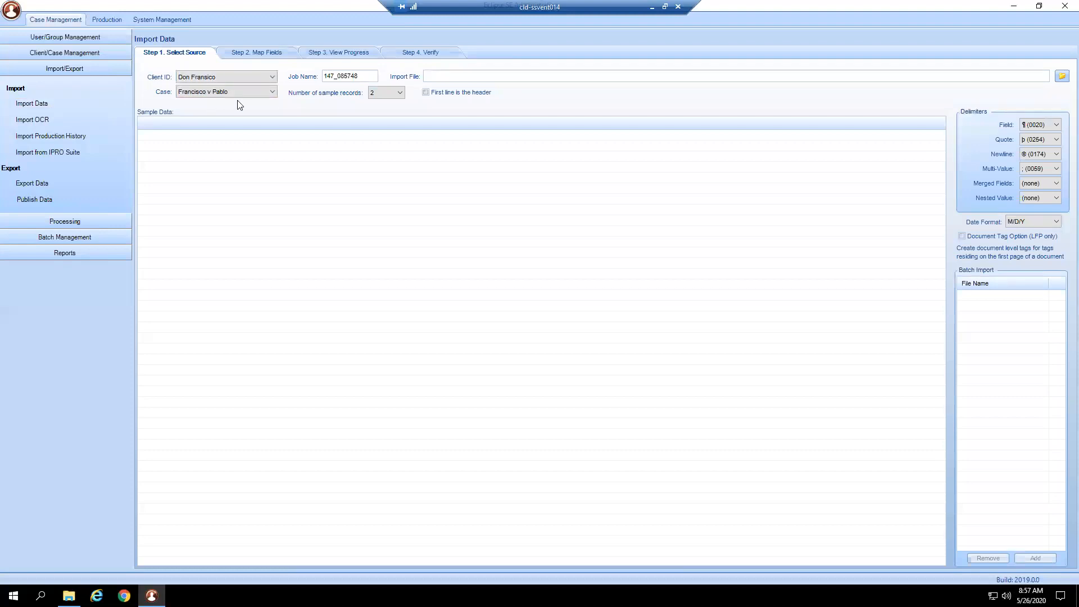
{"action": "double_click", "coordinate": [323, 78]}
{"action": "left_click", "coordinate": [562, 77]}
- Select PROD001.opt from the Load Files folder as the import file and widen the ImageKey and Image Path sample columns
{"action": "left_click", "coordinate": [1063, 77]}
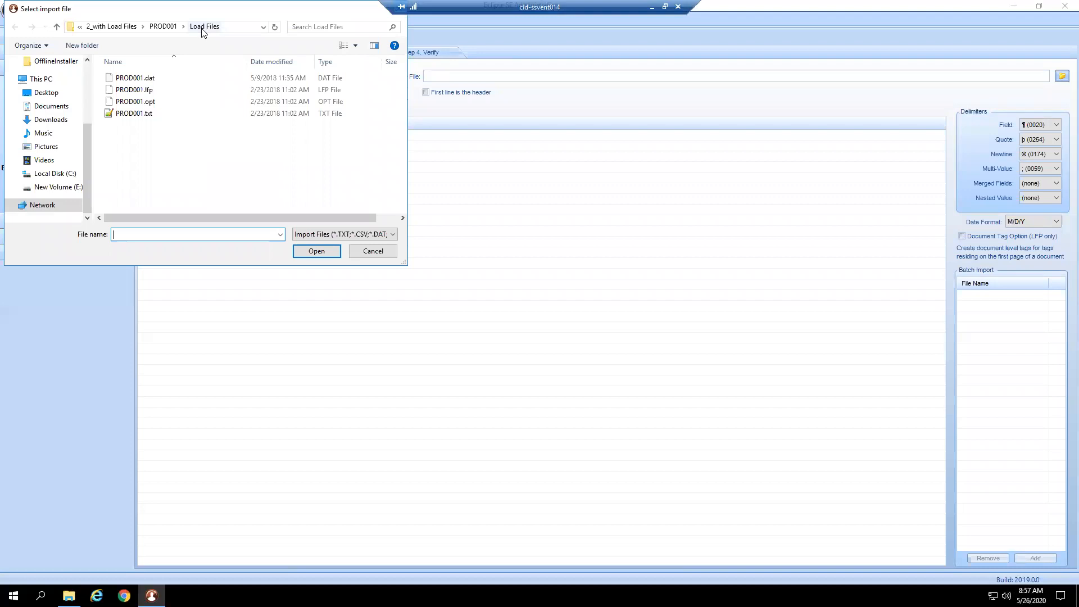
{"action": "left_click", "coordinate": [145, 104]}
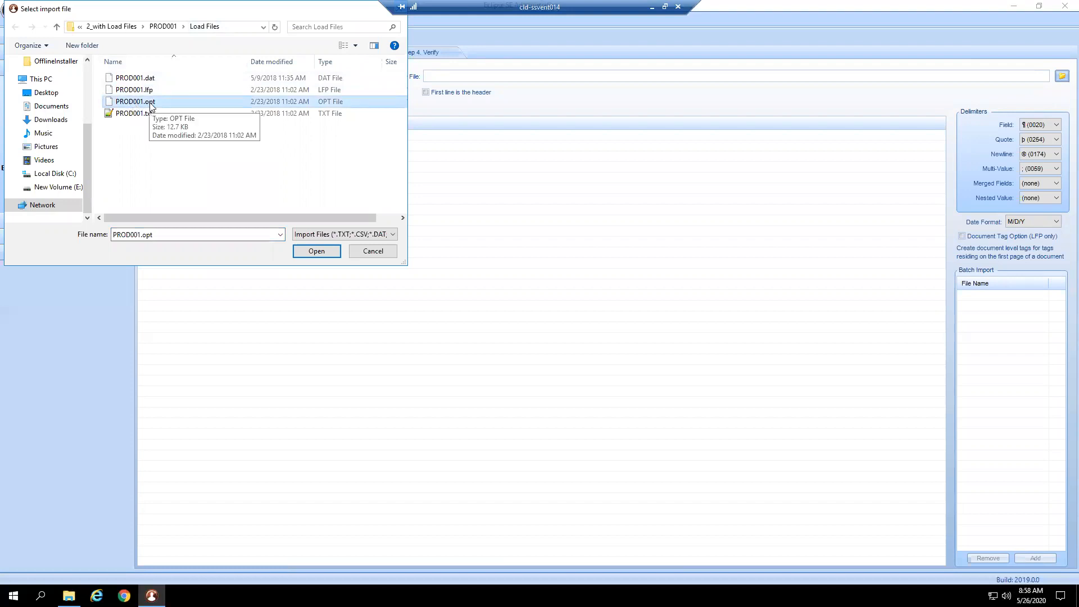
{"action": "left_click", "coordinate": [311, 252]}
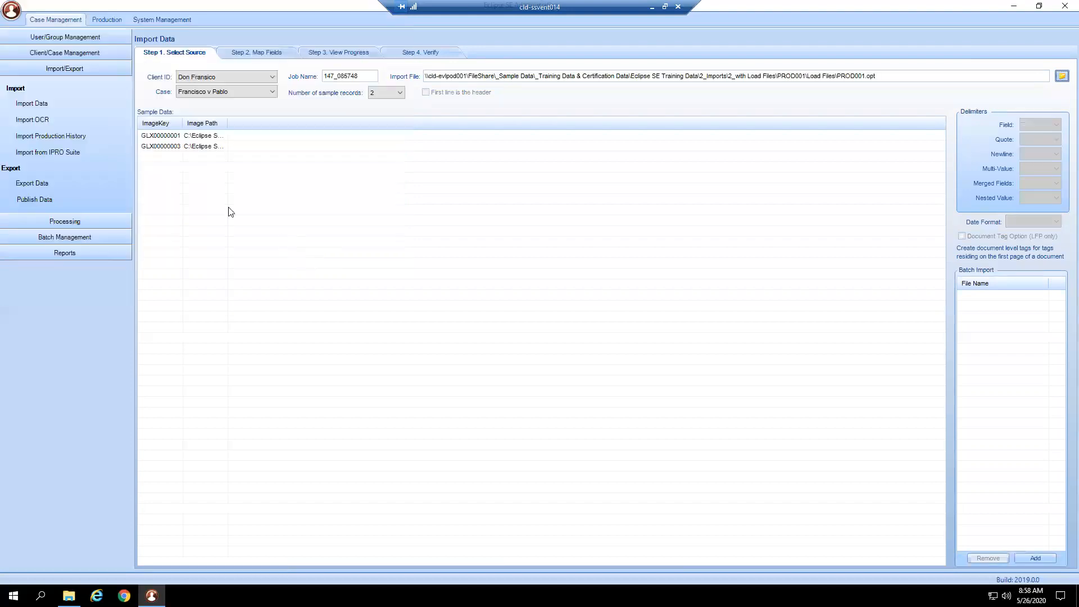
{"action": "left_click_drag", "start_coordinate": [180, 121], "coordinate": [292, 139]}
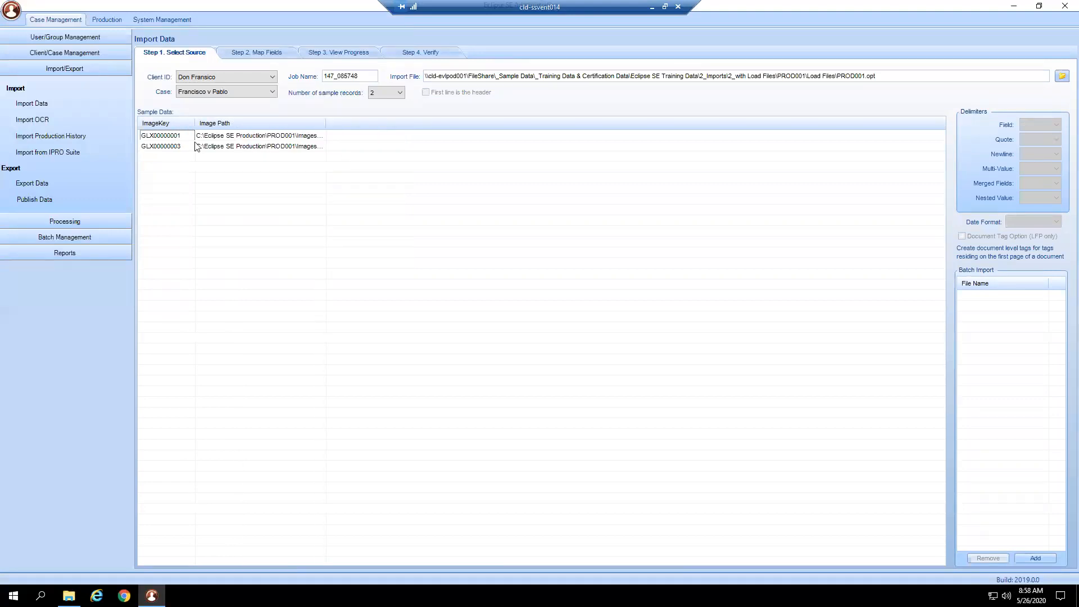
- Include the Image Path field in the mapping, set the select mode to Overlay Only and keep Create error if image exists
{"action": "left_click", "coordinate": [248, 53]}
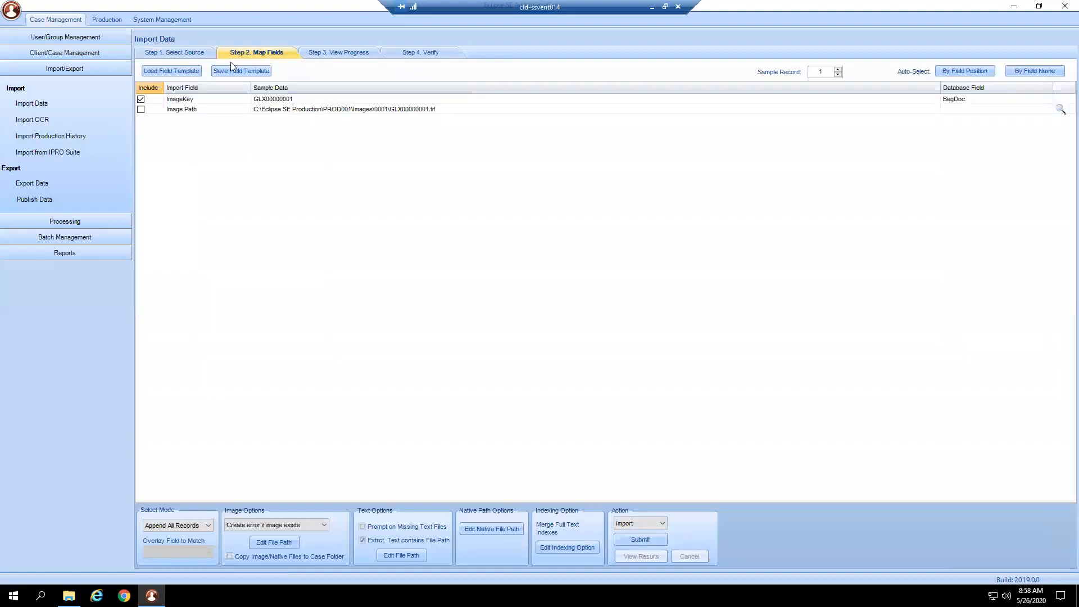
{"action": "left_click", "coordinate": [141, 109]}
{"action": "left_click", "coordinate": [201, 524]}
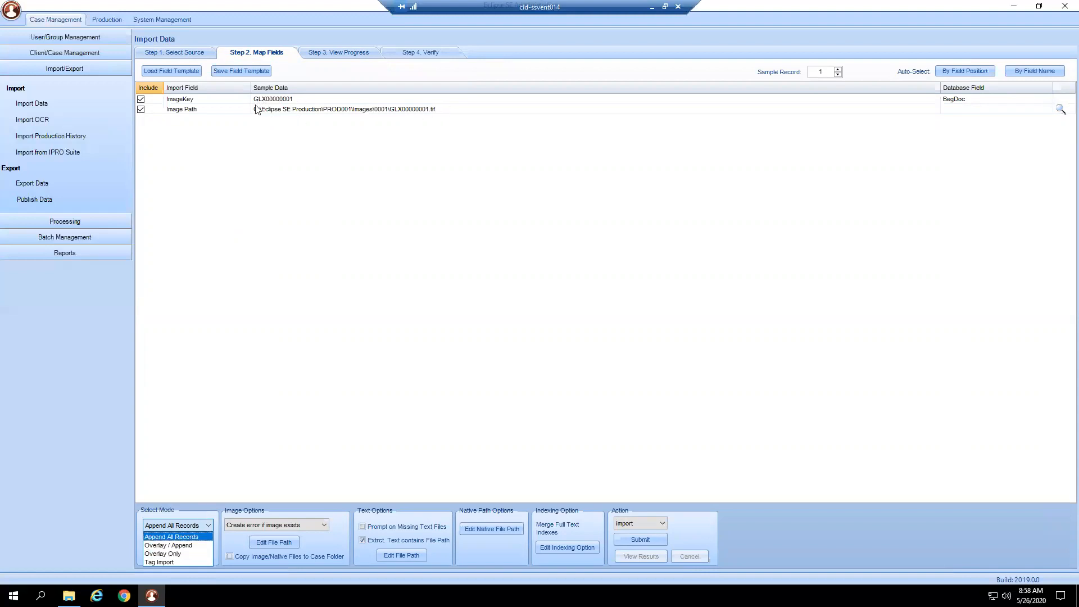
{"action": "left_click", "coordinate": [167, 555]}
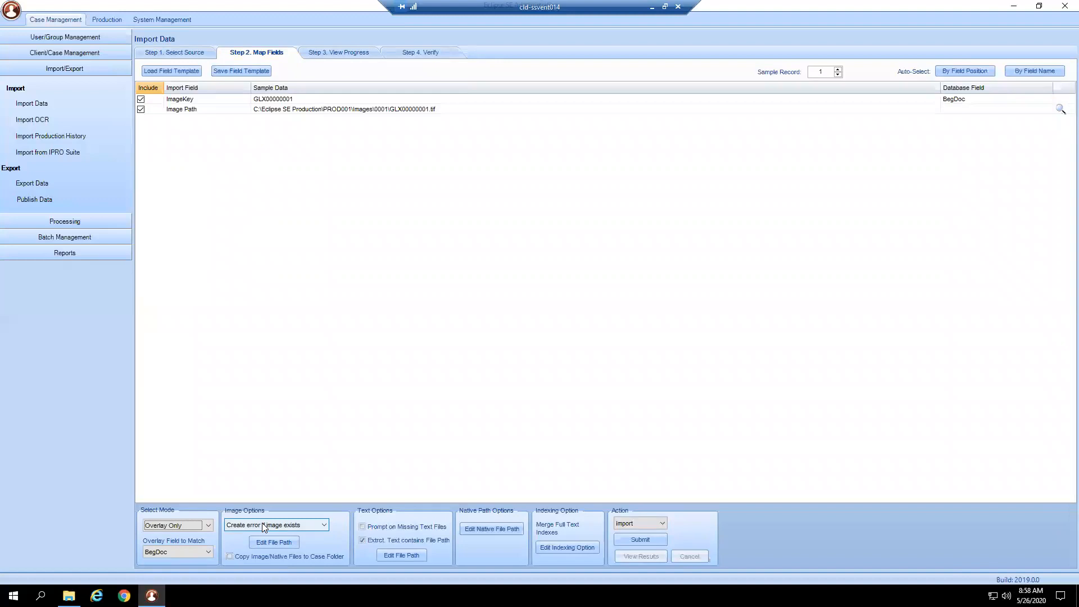
{"action": "left_click", "coordinate": [315, 525]}
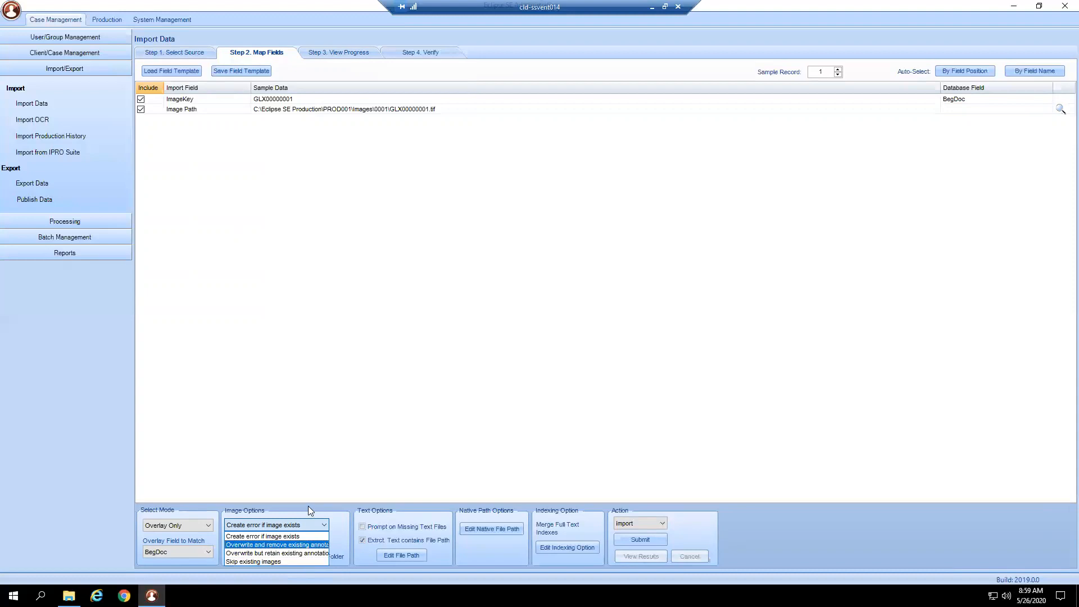
{"action": "left_click", "coordinate": [248, 534]}
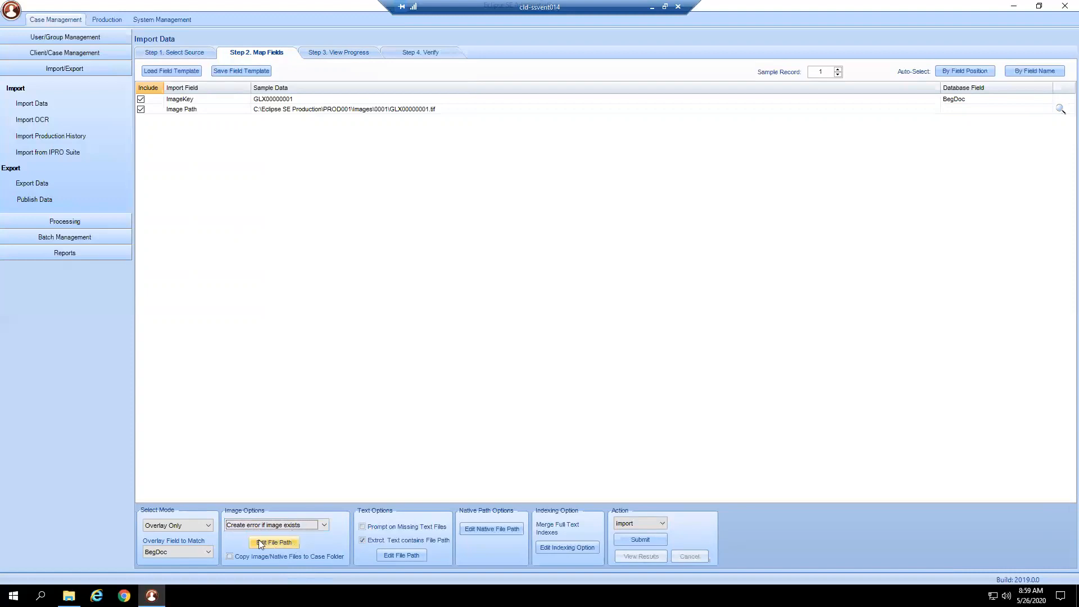
- Replace C:\Eclipse SE Production\PROD001 in the image path with \\cld-evlpod001\FileShare\_Sample Data\_Training Data & Certification Data\Eclipse SE Training Data\2_Imports\2_with Load Files\PROD001 and validate the file
{"action": "left_click", "coordinate": [287, 545]}
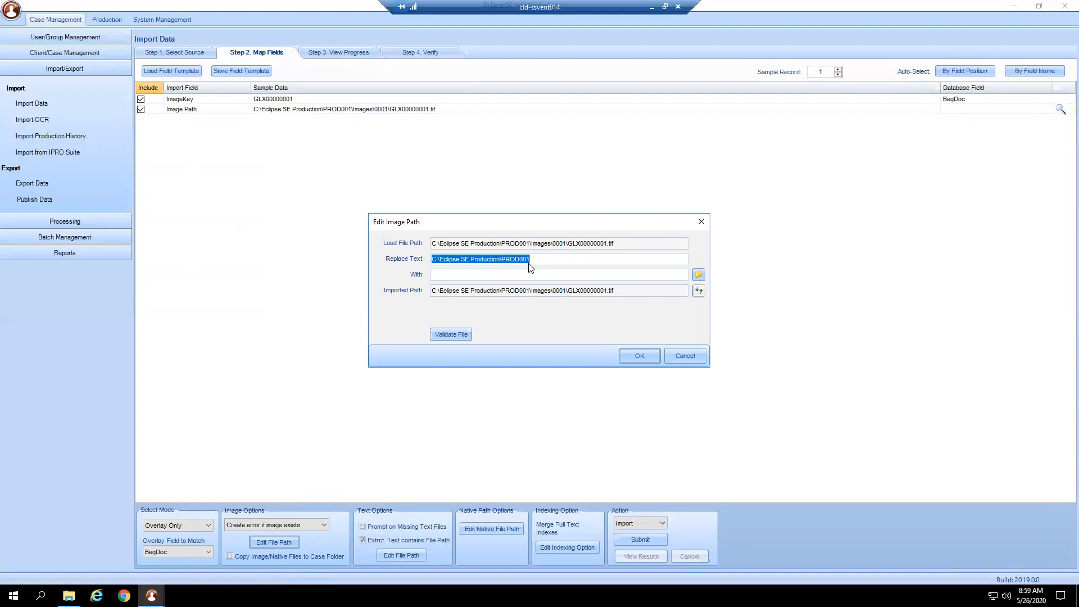
{"action": "right_click", "coordinate": [443, 272]}
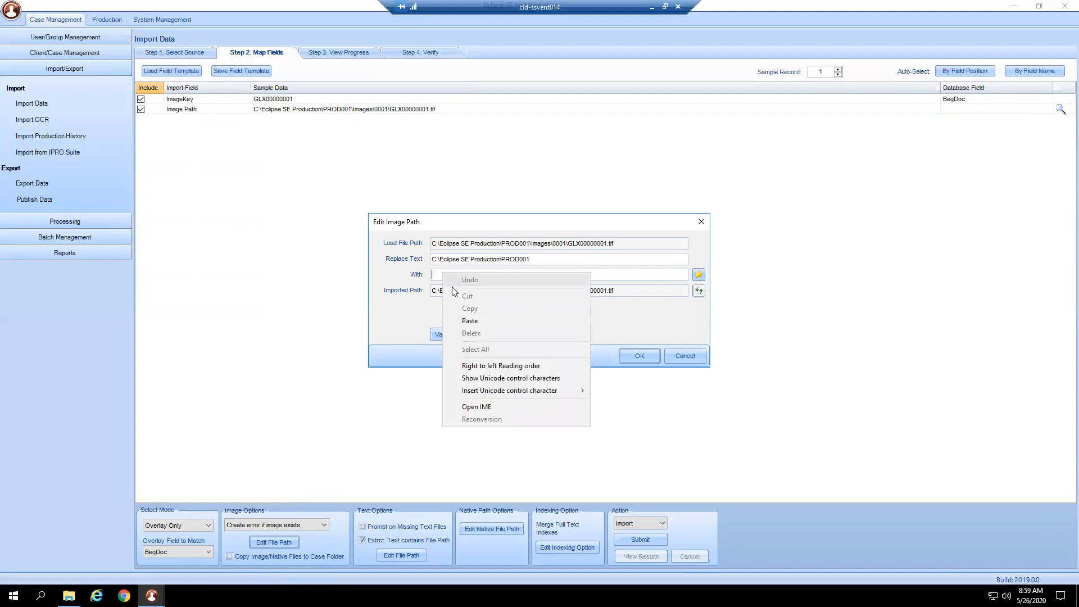
{"action": "left_click", "coordinate": [470, 320]}
{"action": "left_click", "coordinate": [699, 292]}
{"action": "left_click", "coordinate": [436, 334]}
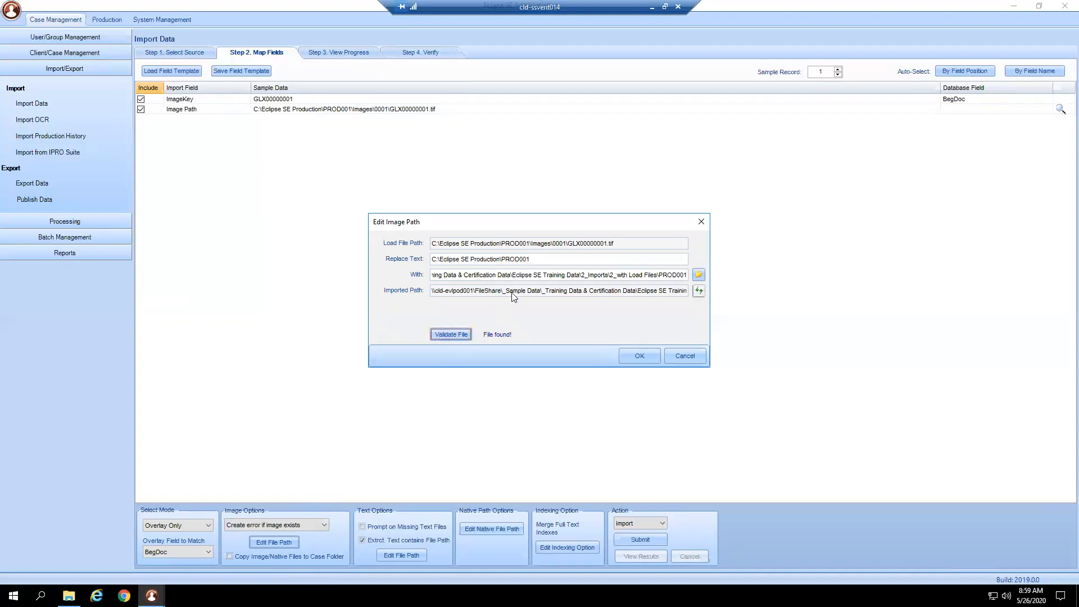
{"action": "left_click", "coordinate": [618, 259]}
{"action": "left_click", "coordinate": [656, 352]}
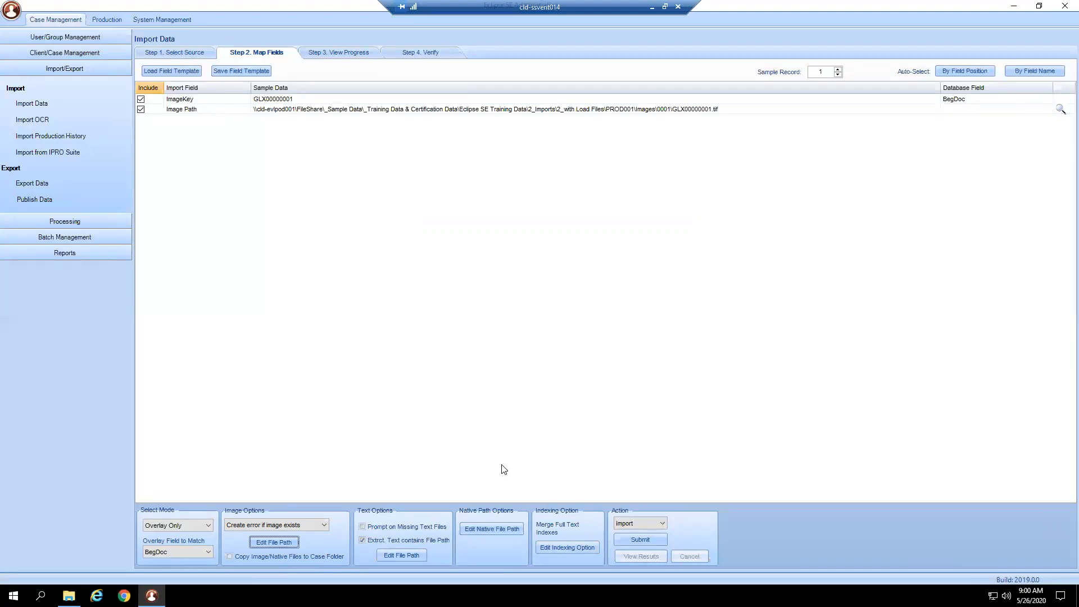
- Submit the PROD001.opt overlay import and list all records of the case for verification
{"action": "left_click", "coordinate": [641, 539]}
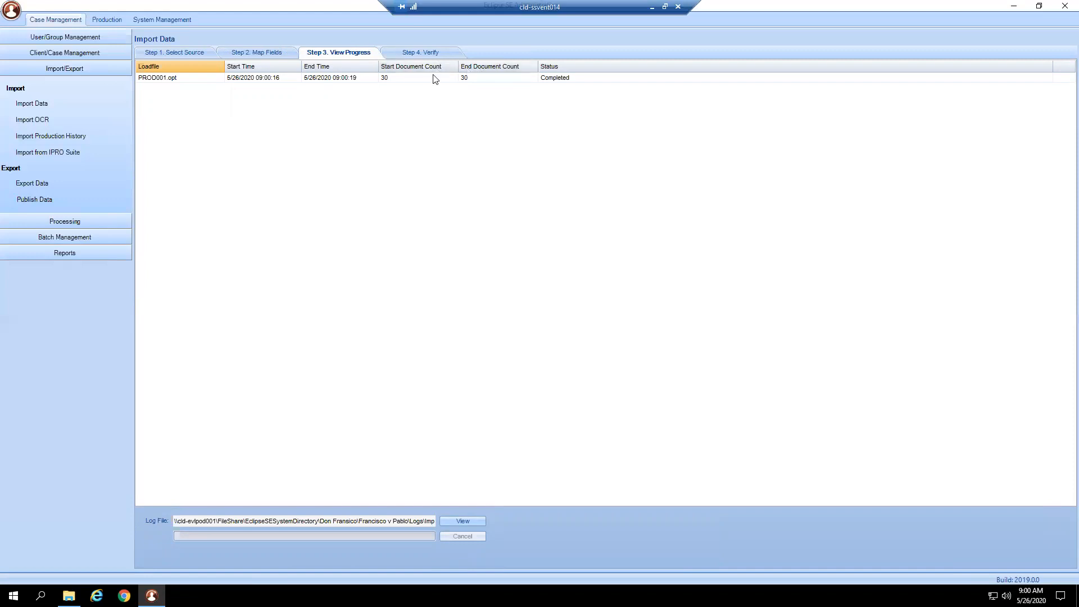
{"action": "left_click", "coordinate": [423, 54]}
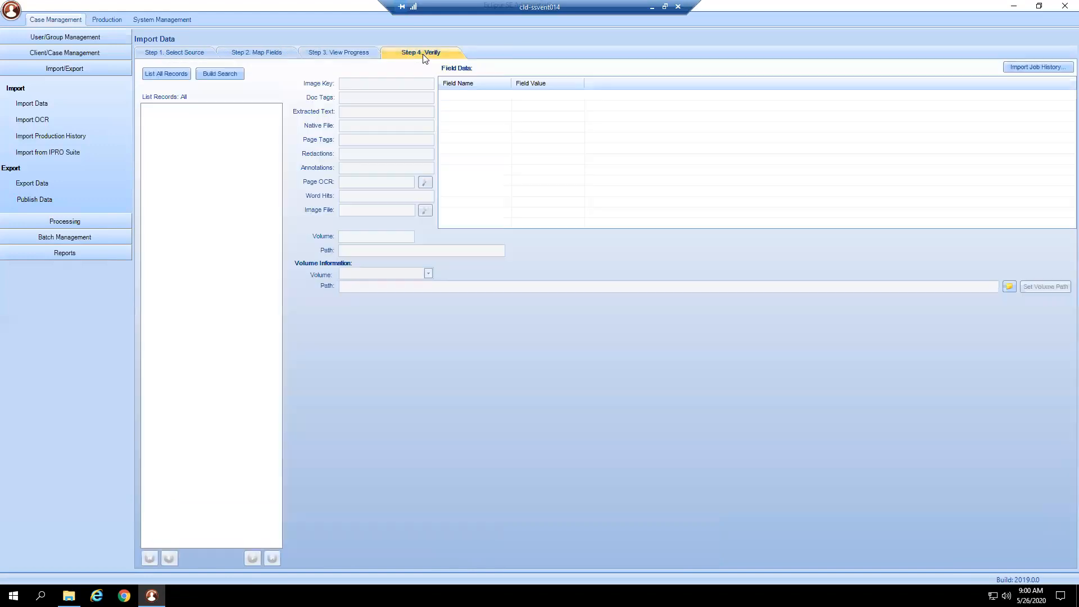
{"action": "left_click", "coordinate": [165, 74]}
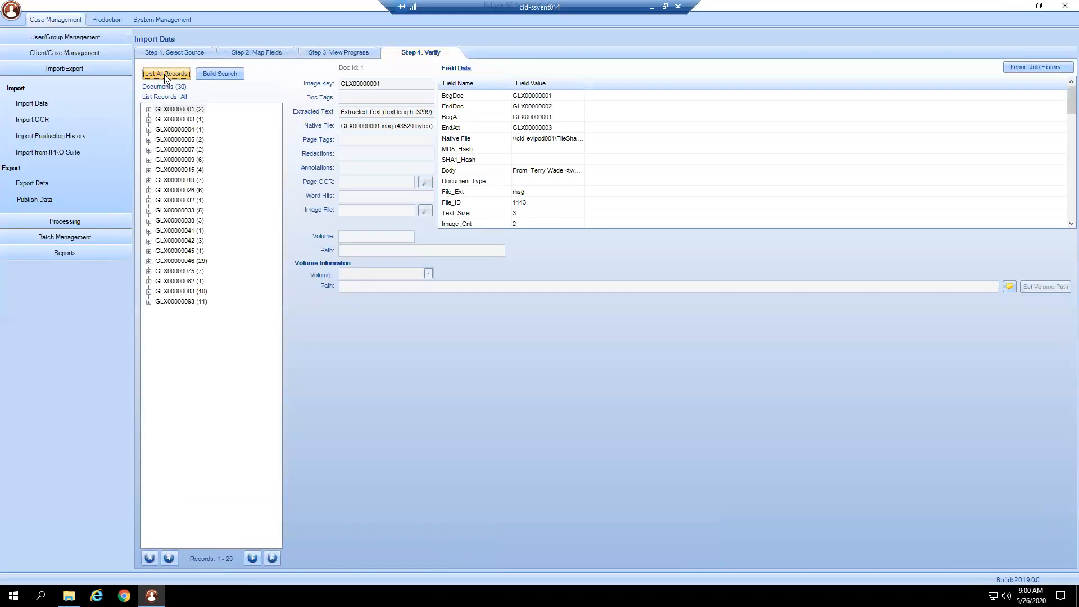
- Check the image, native file and field details of records GLX00000083, GLX00000082, GLX00000075 and GLX00000046
{"action": "left_click", "coordinate": [204, 290]}
{"action": "left_click", "coordinate": [204, 281]}
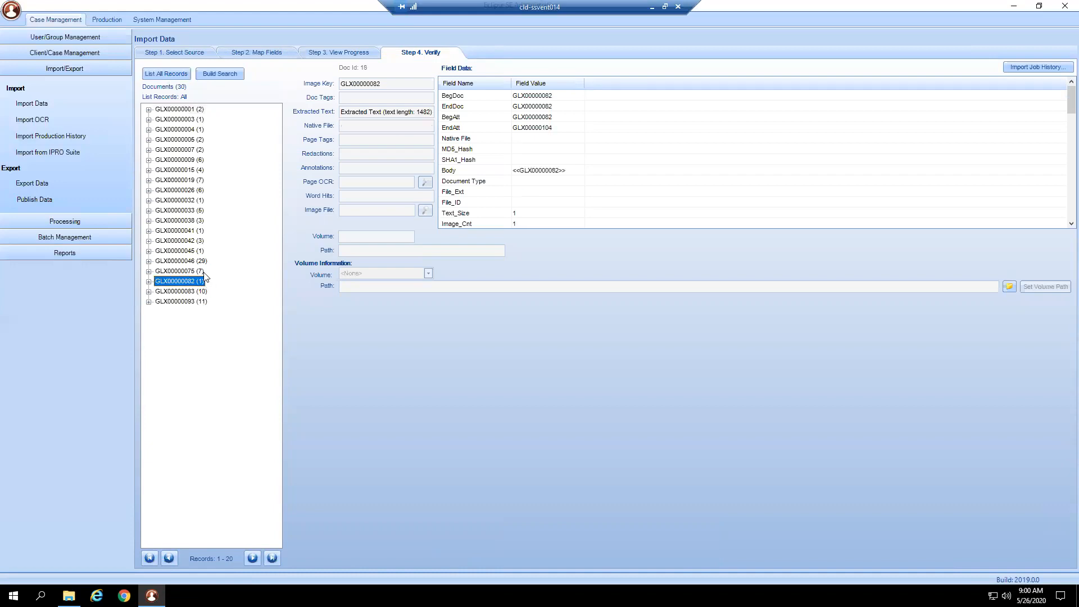
{"action": "left_click", "coordinate": [204, 271]}
{"action": "left_click", "coordinate": [204, 262]}
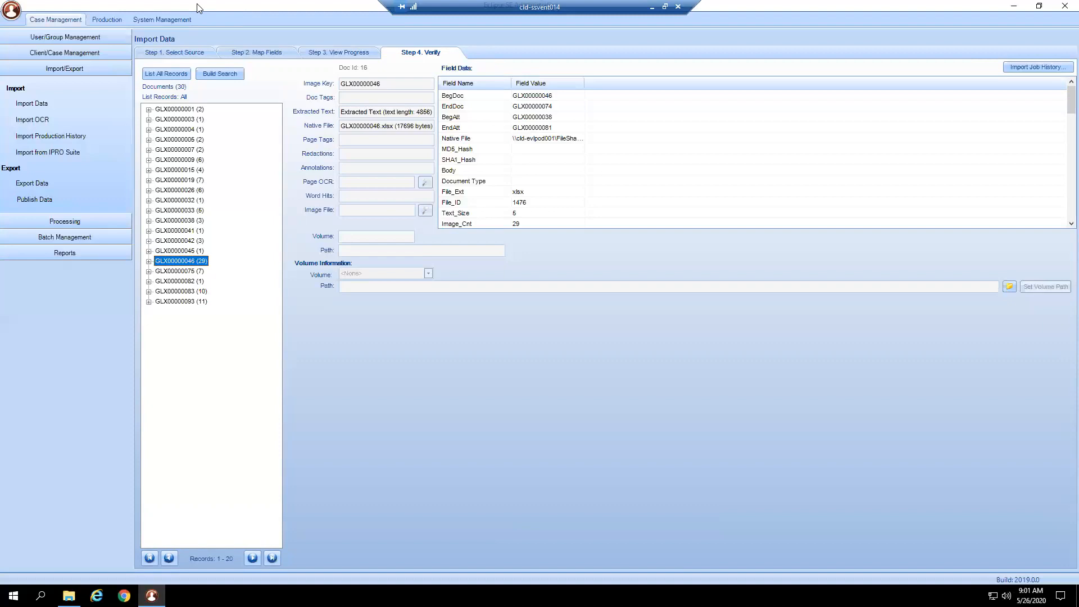
- Open Global Search and Replace for the case Francisco v Pablo and set its scope to Image Key Range
{"action": "left_click", "coordinate": [97, 51]}
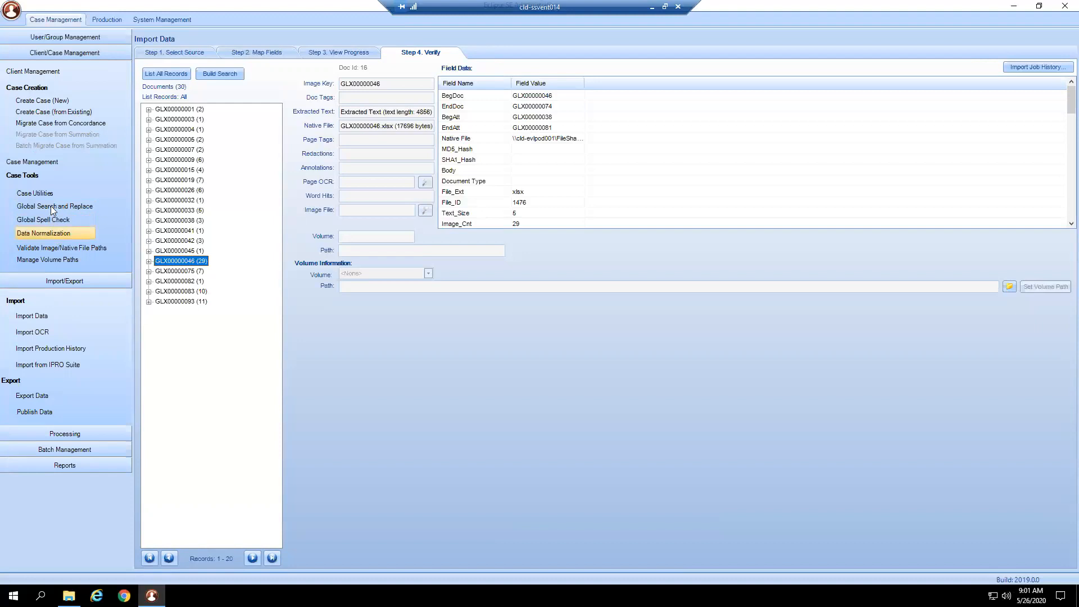
{"action": "left_click", "coordinate": [81, 208]}
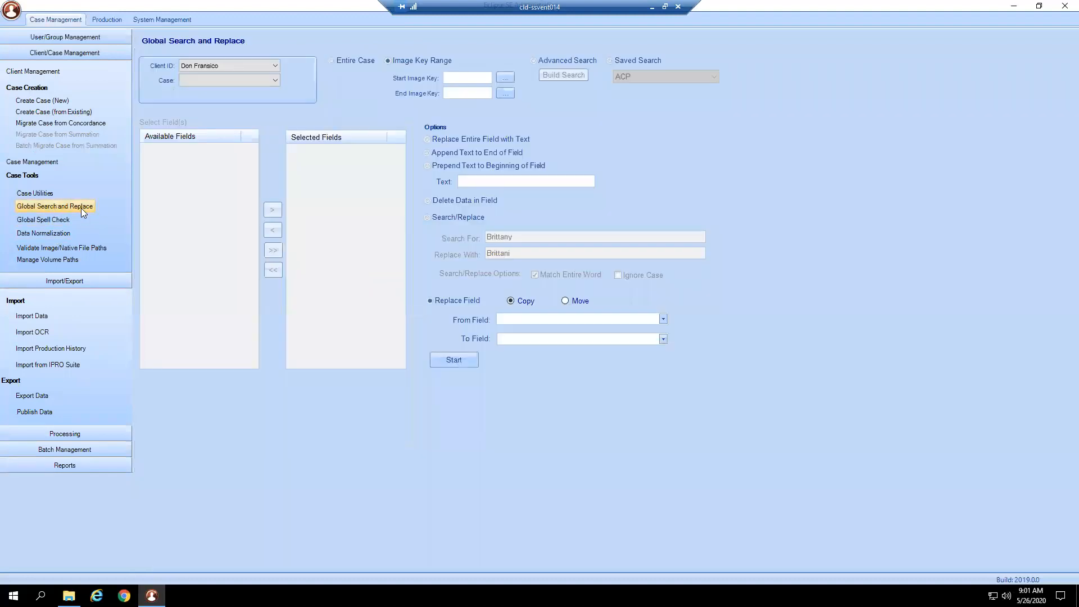
{"action": "left_click", "coordinate": [220, 81]}
{"action": "left_click", "coordinate": [218, 90]}
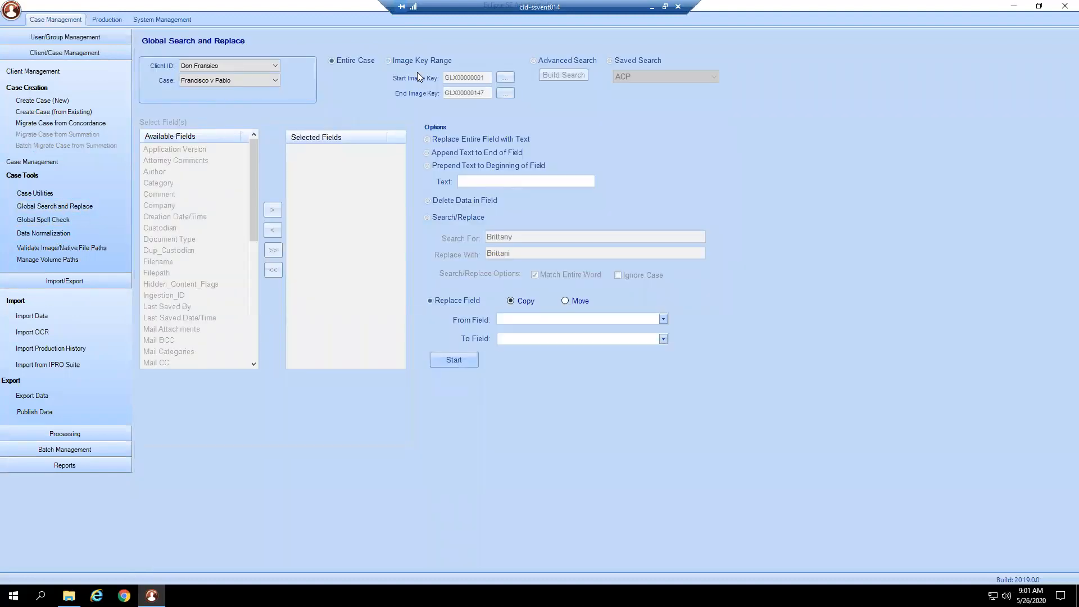
{"action": "left_click", "coordinate": [389, 60]}
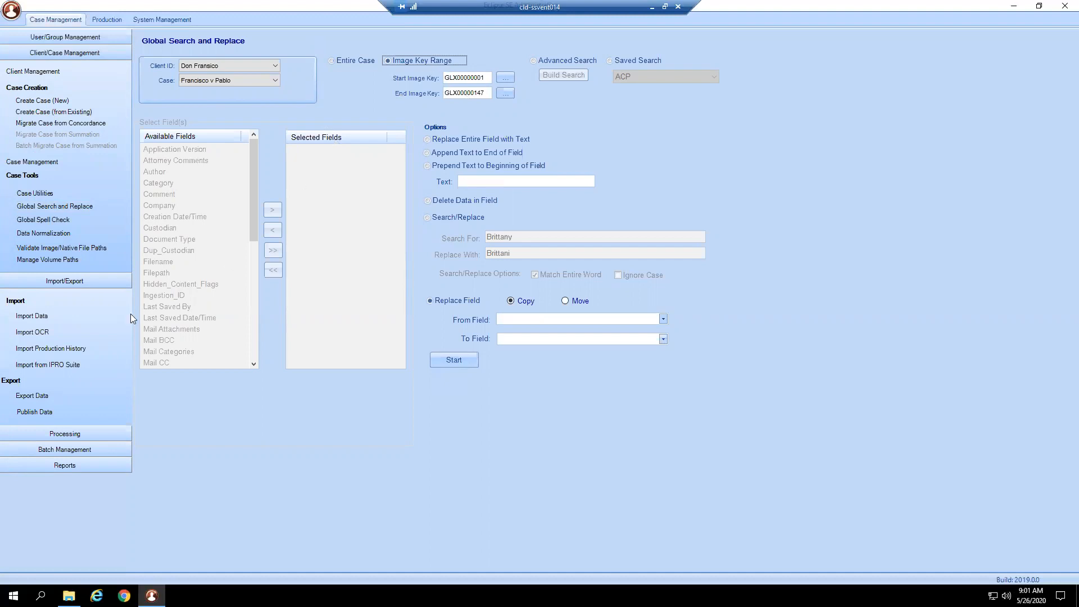
{"action": "left_click", "coordinate": [41, 316]}
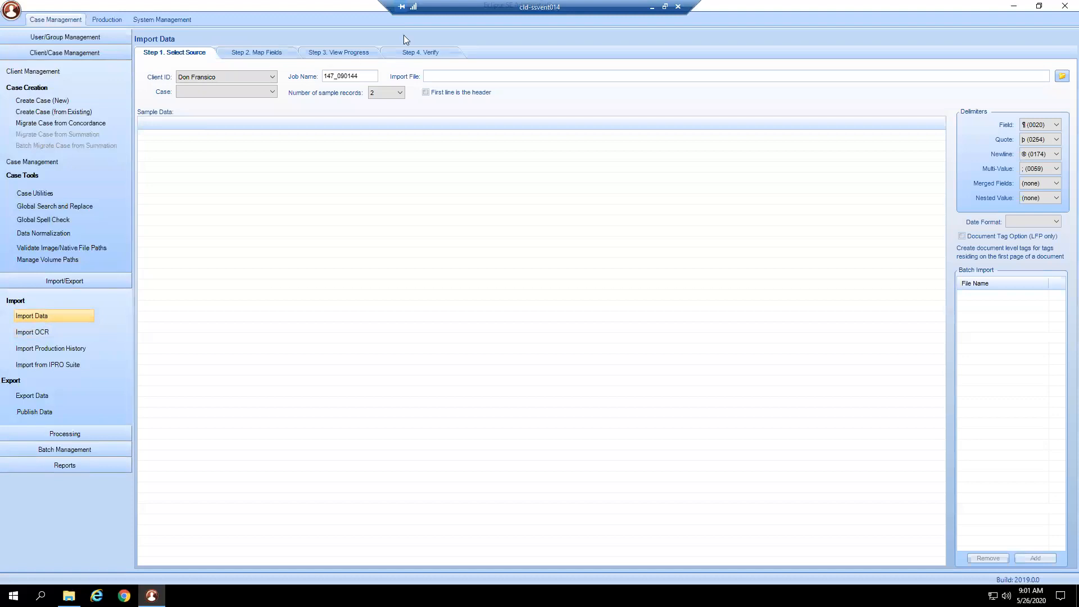
{"action": "left_click", "coordinate": [420, 52]}
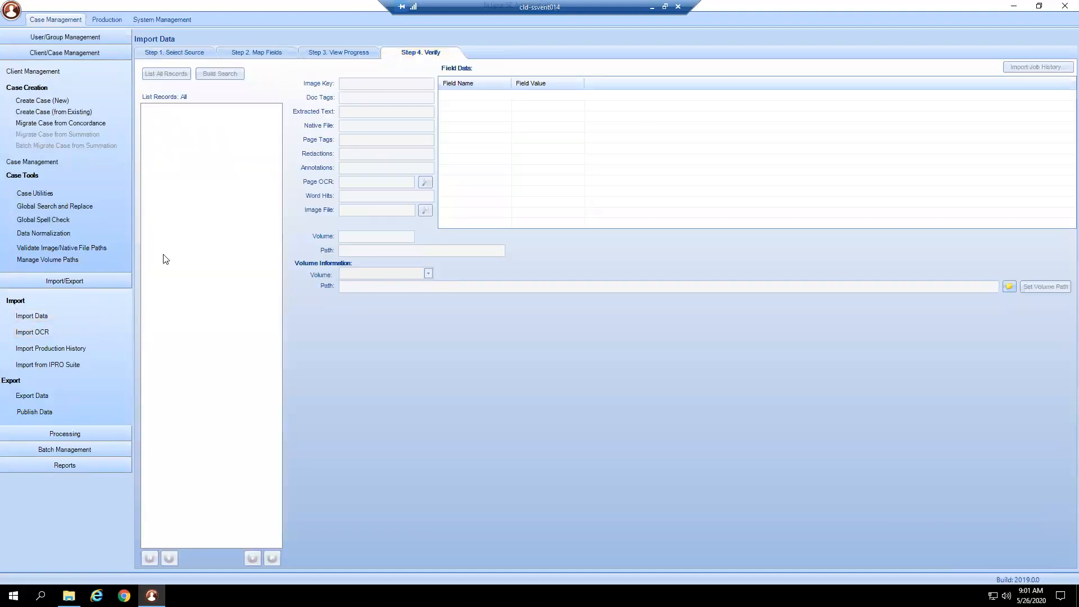
- Open Import OCR for the case Francisco v Pablo and view the OCR folder selection without choosing a folder
{"action": "left_click", "coordinate": [40, 333]}
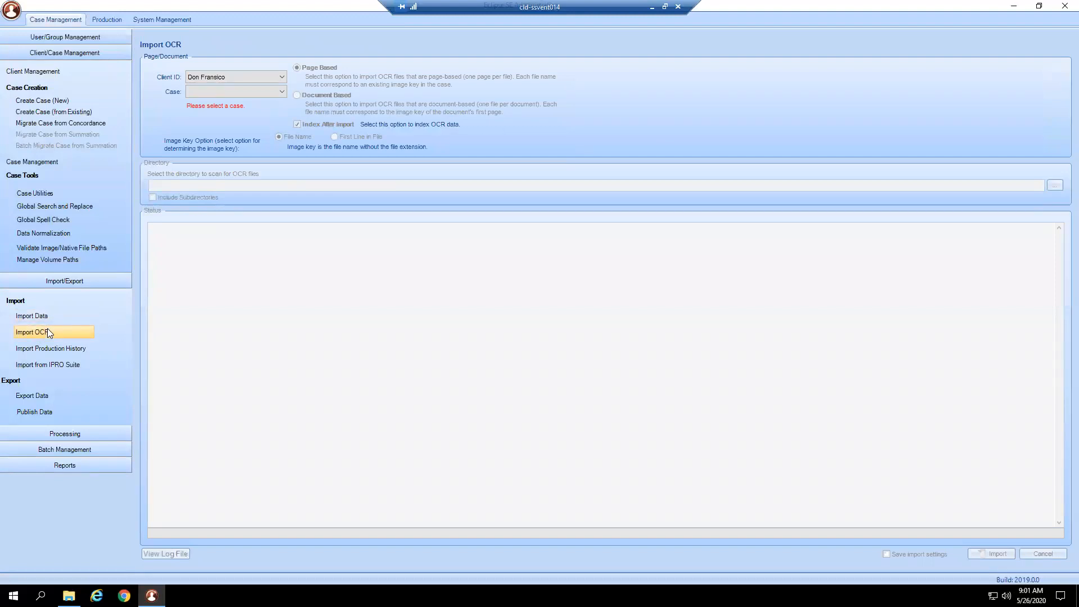
{"action": "left_click", "coordinate": [276, 93]}
{"action": "left_click", "coordinate": [277, 101]}
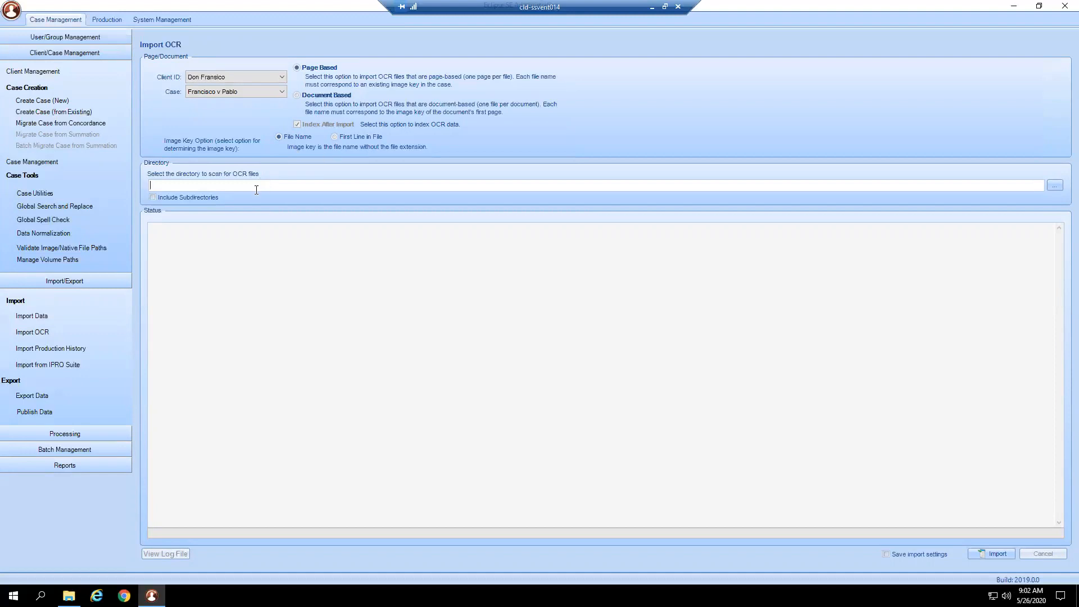
{"action": "left_click", "coordinate": [1055, 185]}
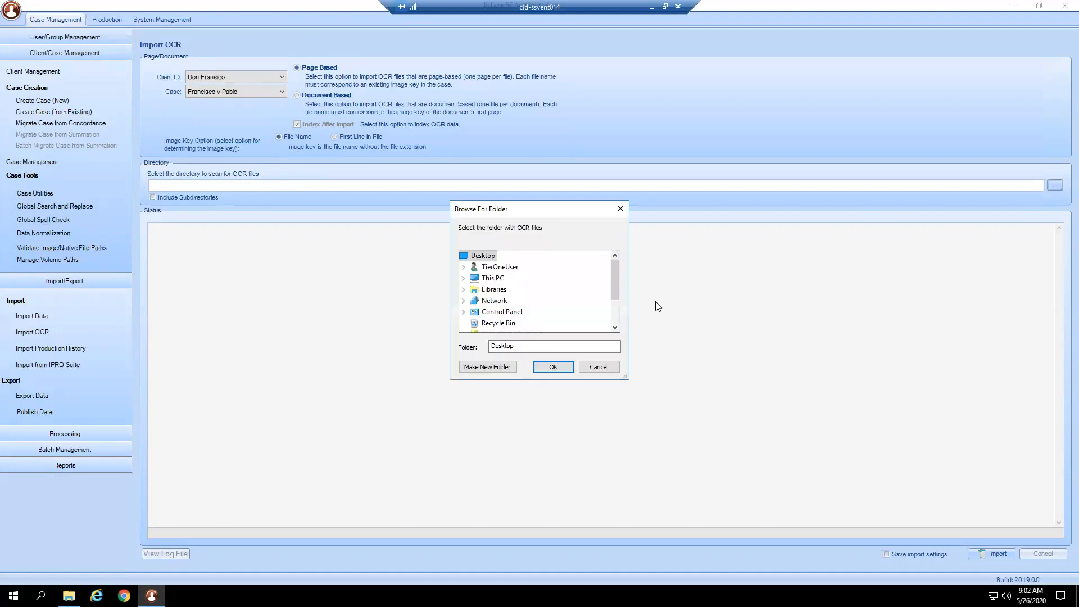
{"action": "left_click", "coordinate": [599, 367]}
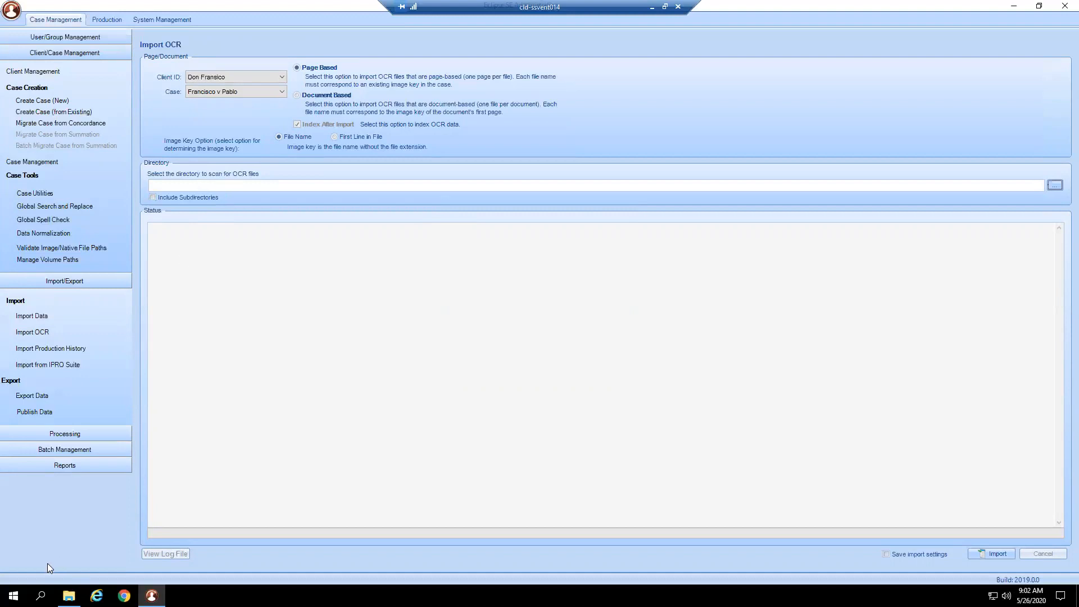
- Review the Import Production History, Import from IPRO Suite and Export Data pages, choosing Francisco v Pablo as the IPRO Suite import's case
{"action": "left_click", "coordinate": [83, 347]}
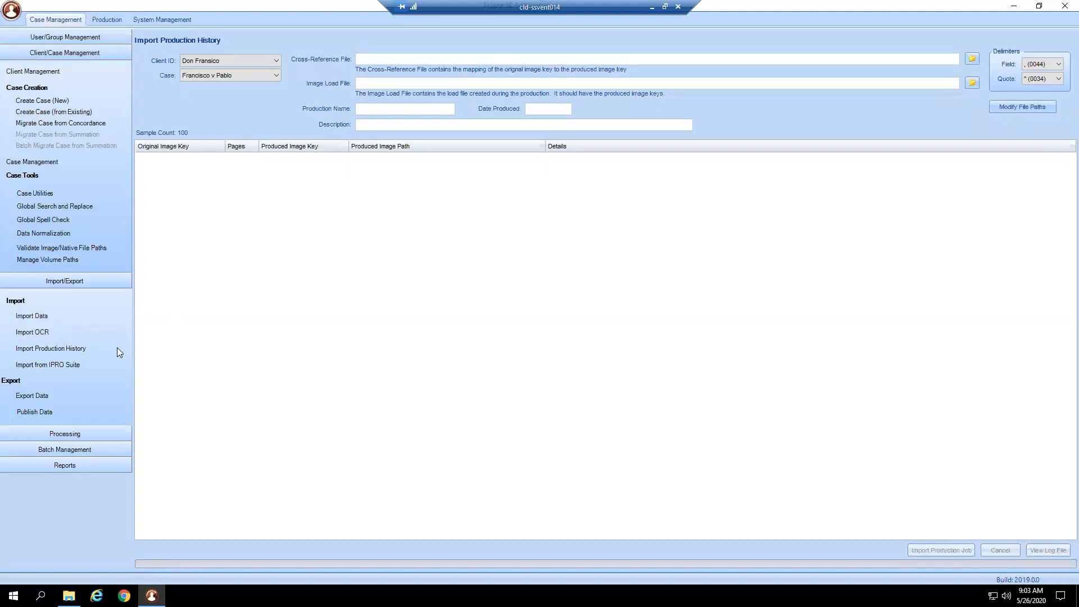
{"action": "left_click", "coordinate": [57, 347]}
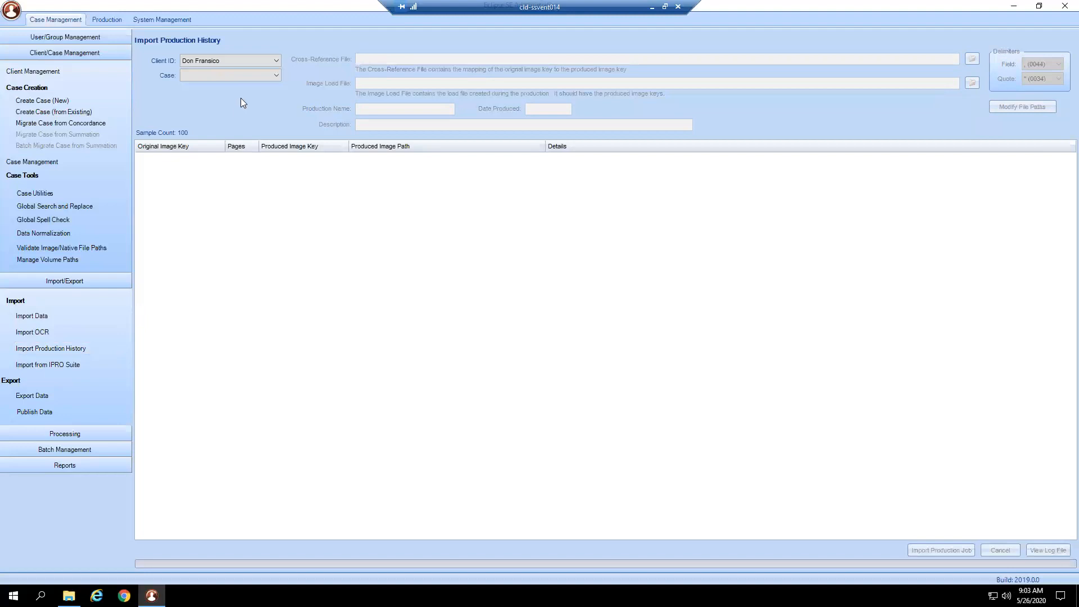
{"action": "left_click", "coordinate": [86, 366]}
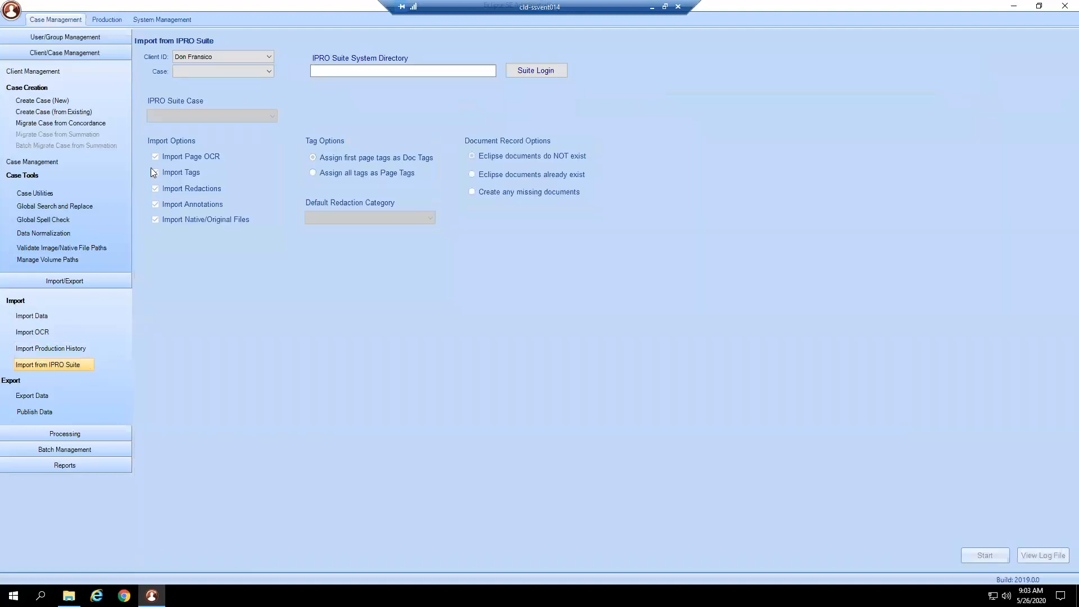
{"action": "left_click", "coordinate": [225, 70]}
{"action": "left_click", "coordinate": [223, 83]}
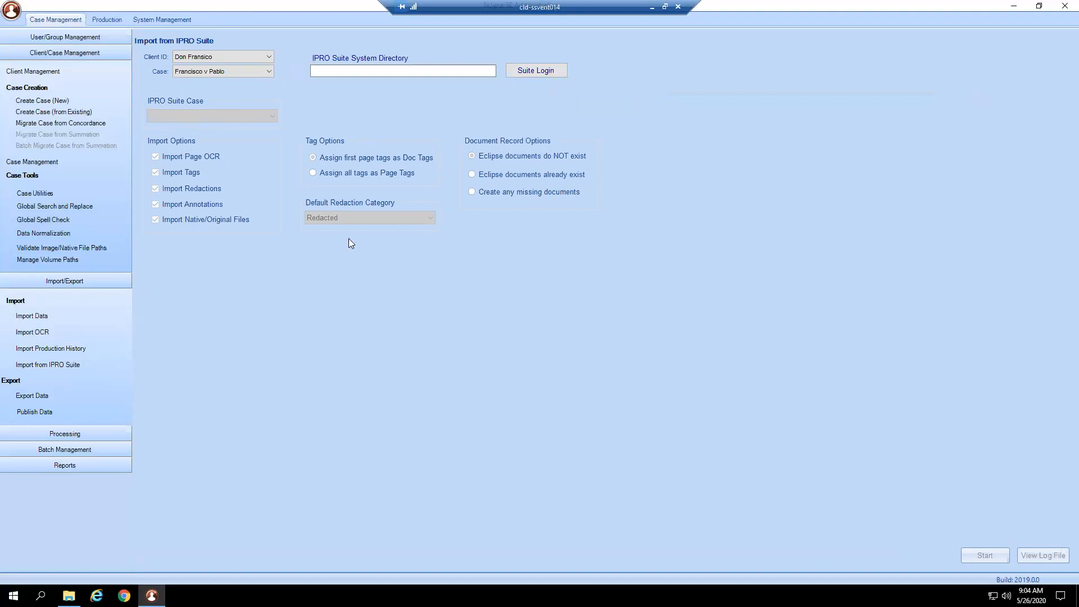
{"action": "left_click", "coordinate": [49, 391]}
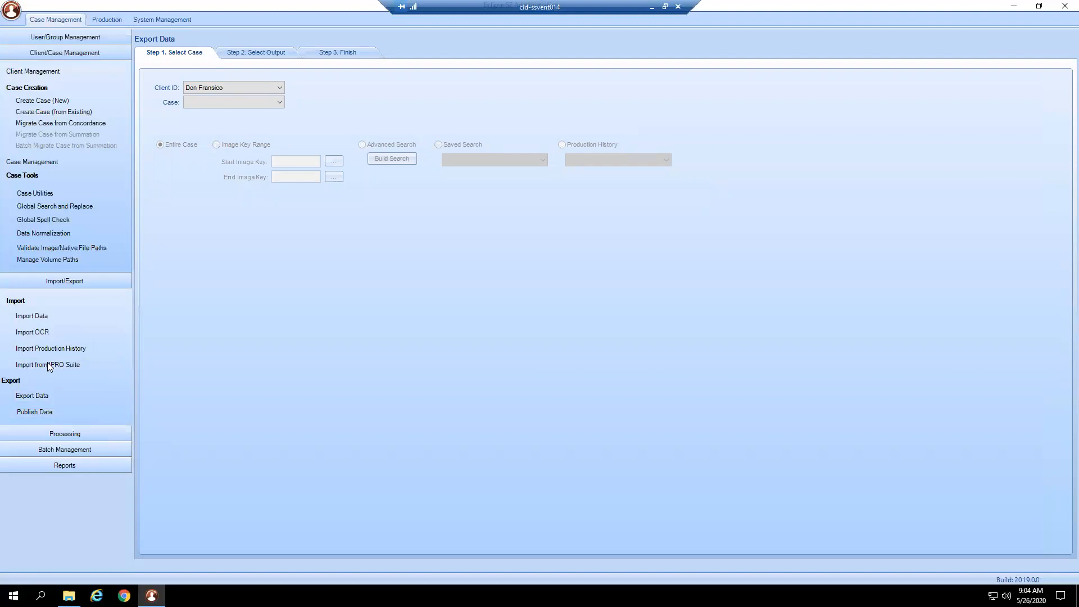
- Open Ingest Images in the processing functions and choose the case Francisco v Pablo for it
{"action": "left_click", "coordinate": [90, 434]}
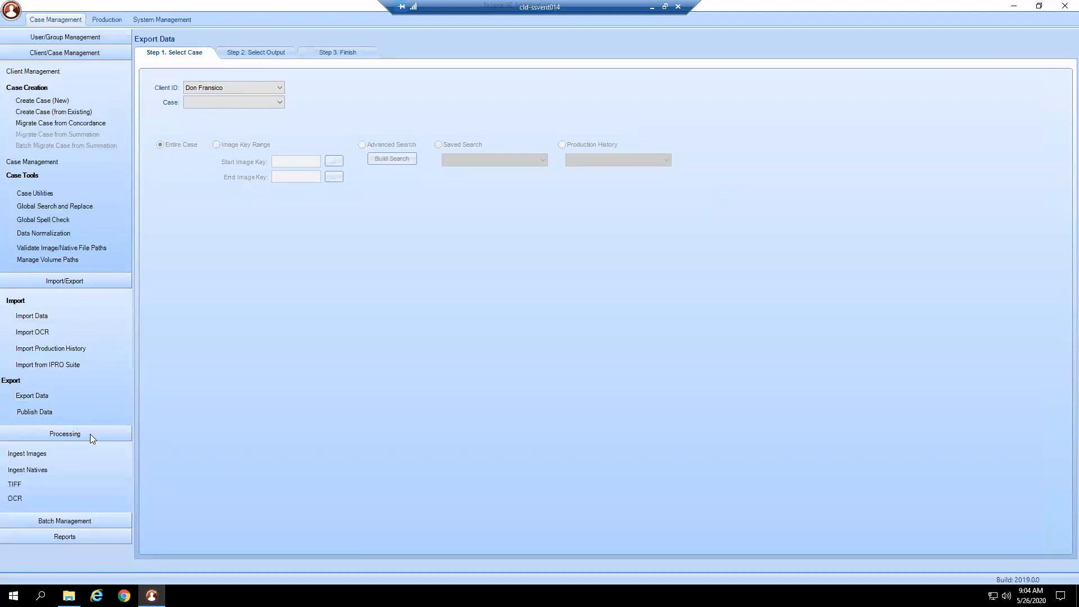
{"action": "left_click", "coordinate": [102, 286]}
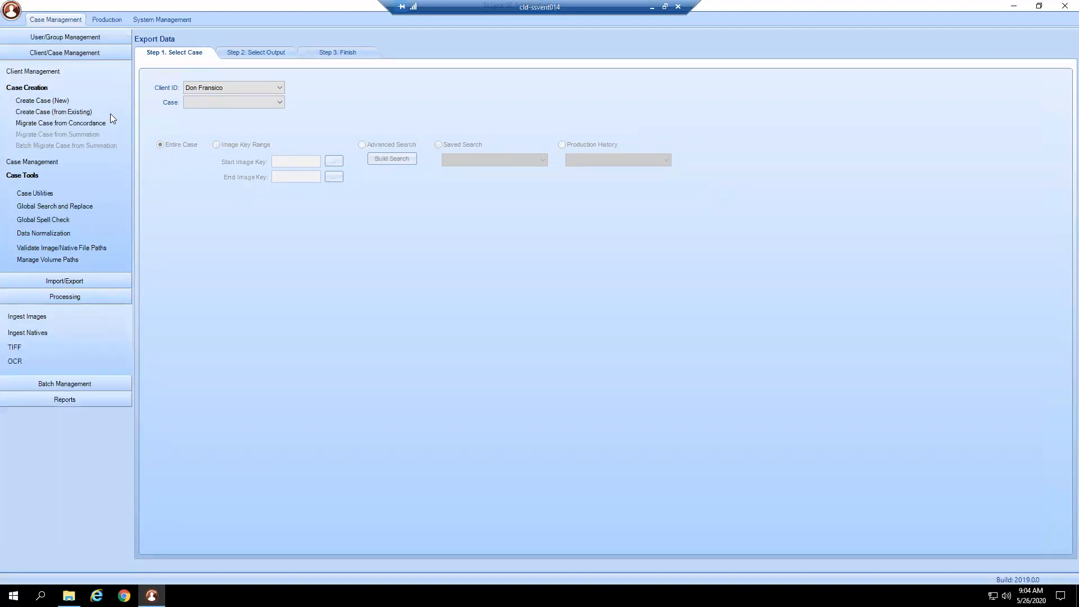
{"action": "left_click", "coordinate": [98, 50]}
{"action": "left_click", "coordinate": [48, 106]}
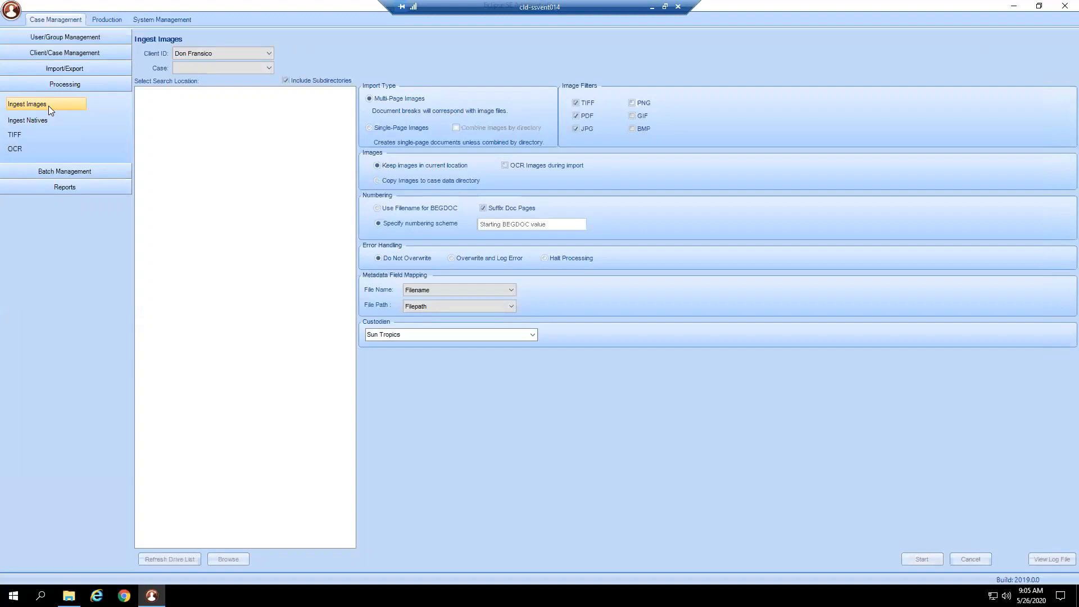
{"action": "left_click", "coordinate": [220, 68]}
{"action": "left_click", "coordinate": [216, 80]}
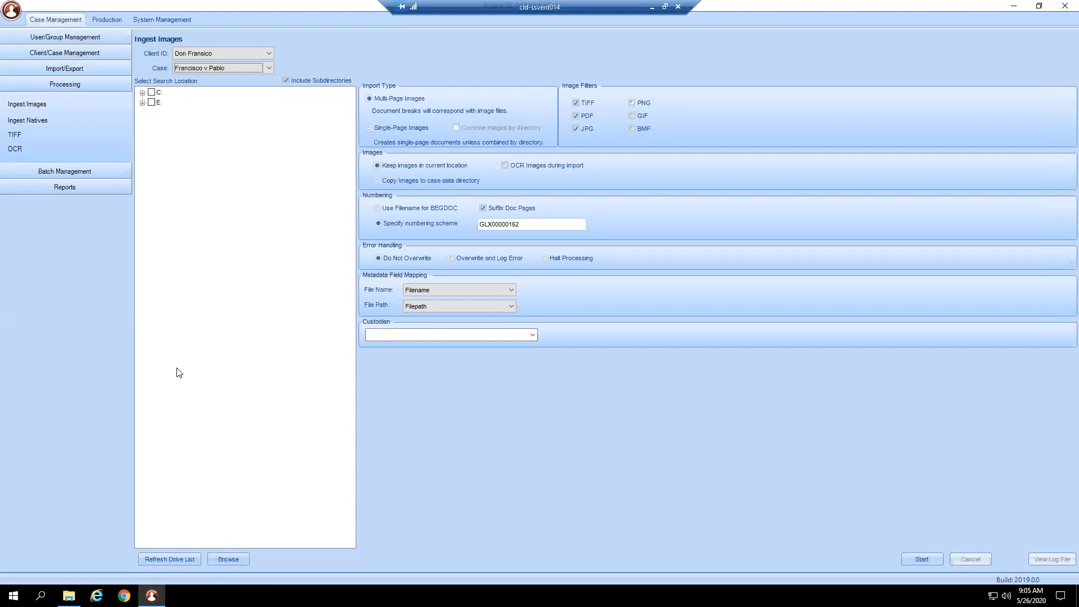
- Start browsing for the image search location and expand Local Disk (C:) under This PC
{"action": "left_click", "coordinate": [228, 559]}
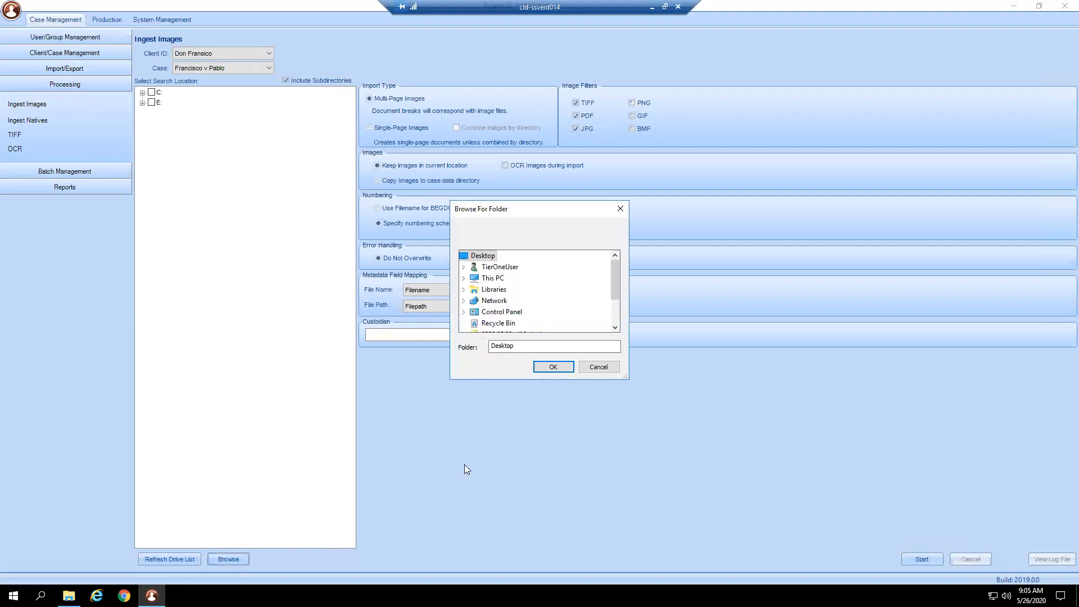
{"action": "left_click", "coordinate": [465, 278]}
{"action": "left_click", "coordinate": [466, 257]}
{"action": "scroll", "coordinate": [467, 308], "scroll_direction": "down", "scroll_amount": 1}
{"action": "scroll", "coordinate": [467, 308], "scroll_direction": "up", "scroll_amount": 2}
{"action": "left_click", "coordinate": [464, 278]}
{"action": "scroll", "coordinate": [478, 298], "scroll_direction": "down", "scroll_amount": 1}
{"action": "left_click", "coordinate": [475, 301]}
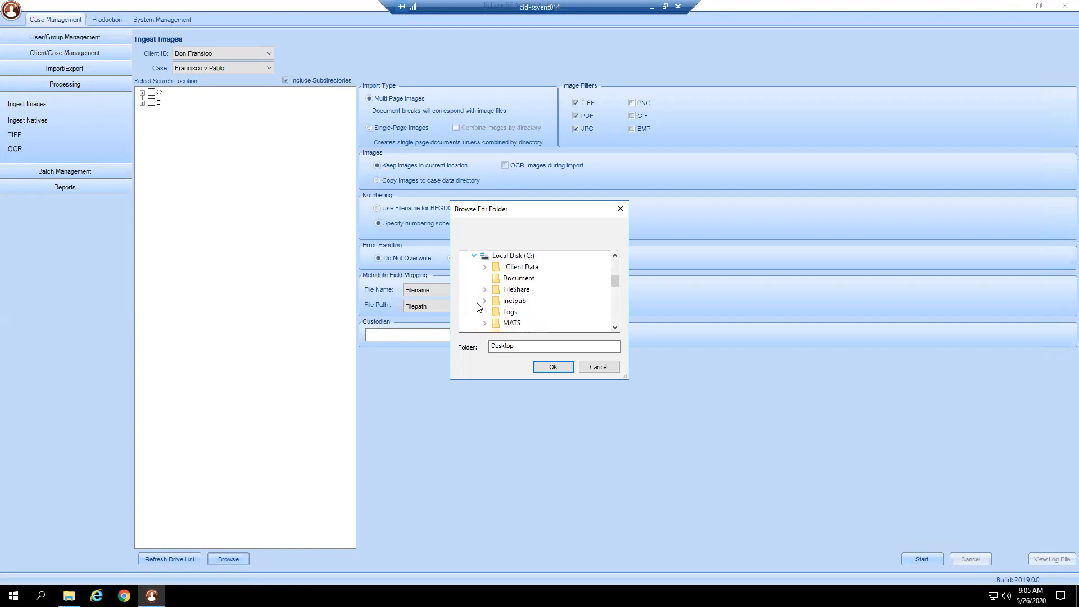
- Select the PDF_Bates folder in 3_Images_No Load File, under the Eclipse SE Training Data's 2_Imports folder, as the image search location
{"action": "double_click", "coordinate": [498, 290]}
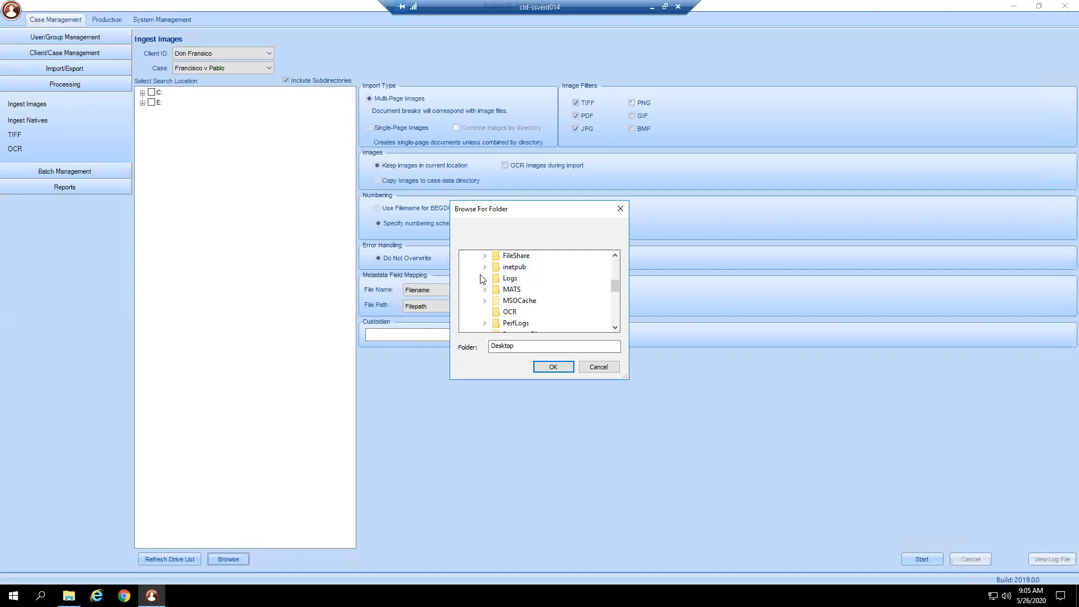
{"action": "left_click", "coordinate": [497, 267]}
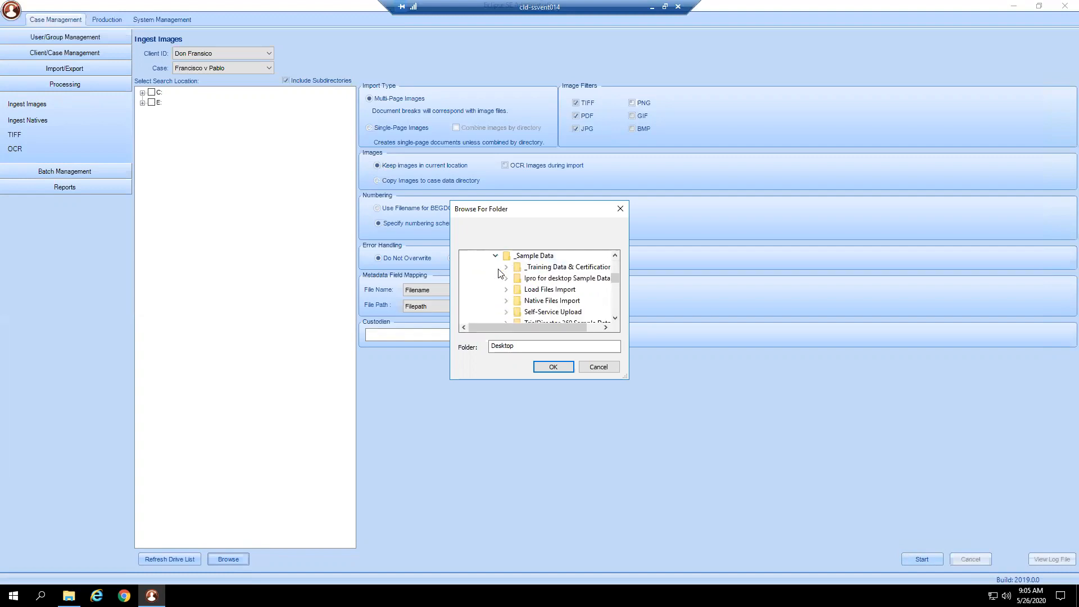
{"action": "left_click", "coordinate": [507, 268]}
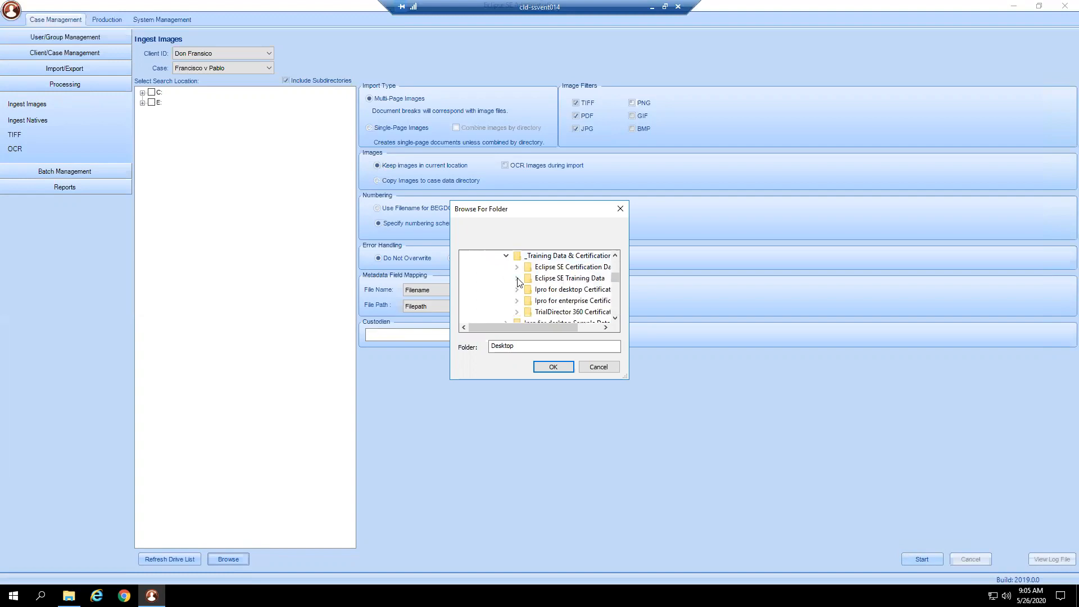
{"action": "left_click", "coordinate": [517, 278]}
{"action": "left_click", "coordinate": [528, 300]}
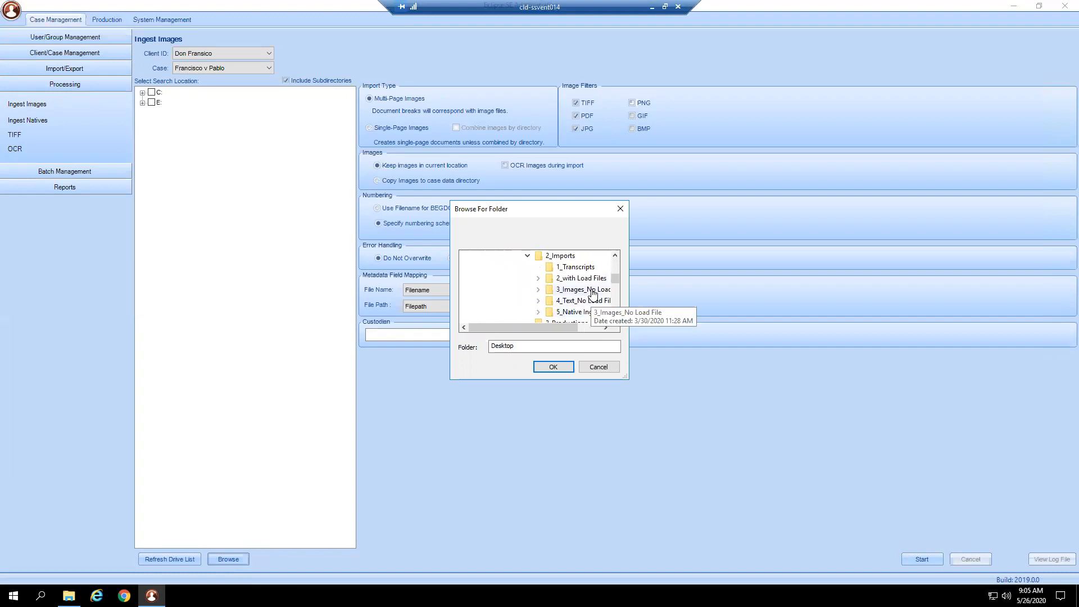
{"action": "left_click", "coordinate": [593, 294]}
{"action": "left_click", "coordinate": [556, 301]}
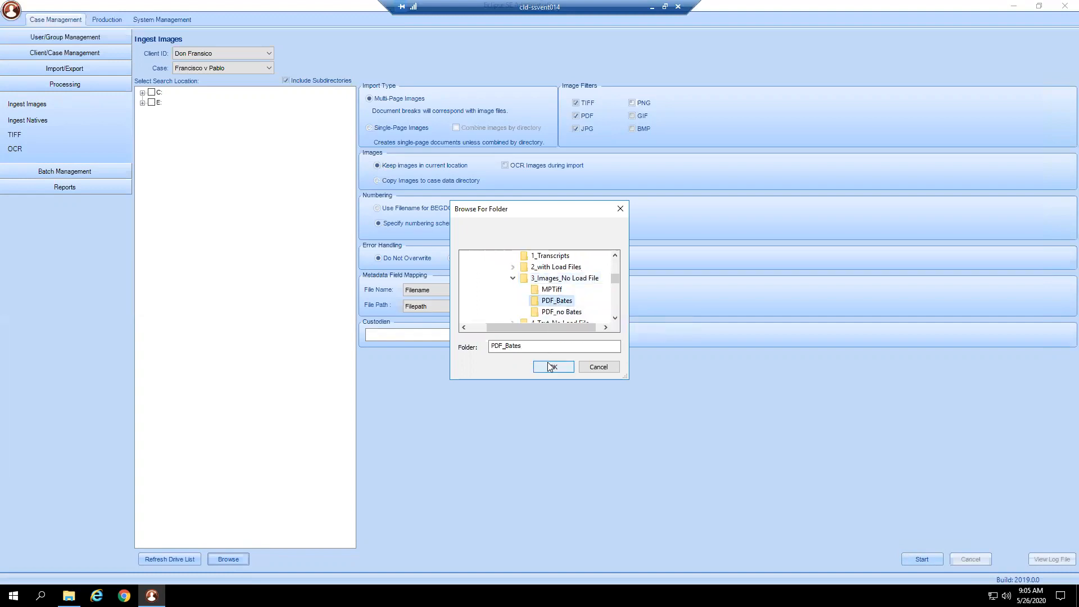
{"action": "left_click", "coordinate": [550, 366]}
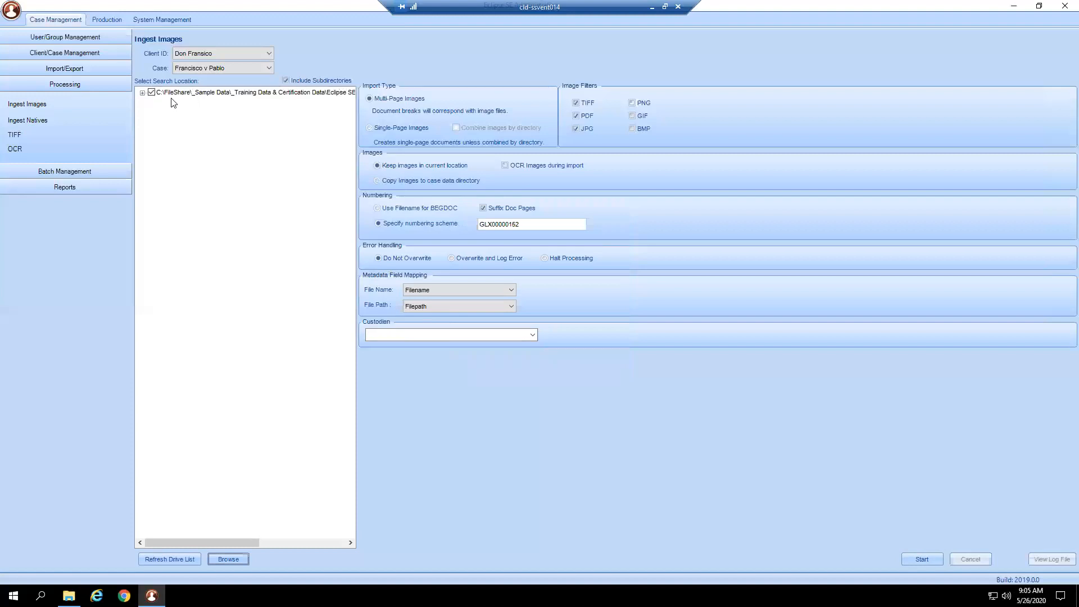
- Enable OCR of images during import and set the numbering to use the filename for BEGDOC
{"action": "left_click", "coordinate": [141, 93]}
{"action": "left_click", "coordinate": [523, 164]}
{"action": "left_click", "coordinate": [439, 208]}
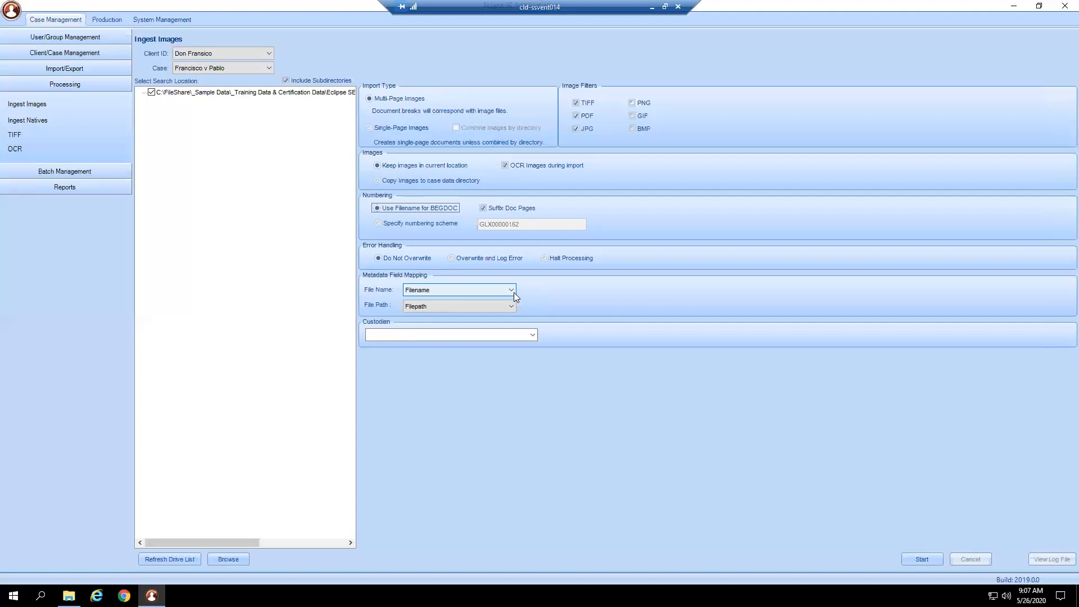
- Enter Starbucks as the custodian for the image ingestion
{"action": "left_click", "coordinate": [526, 337]}
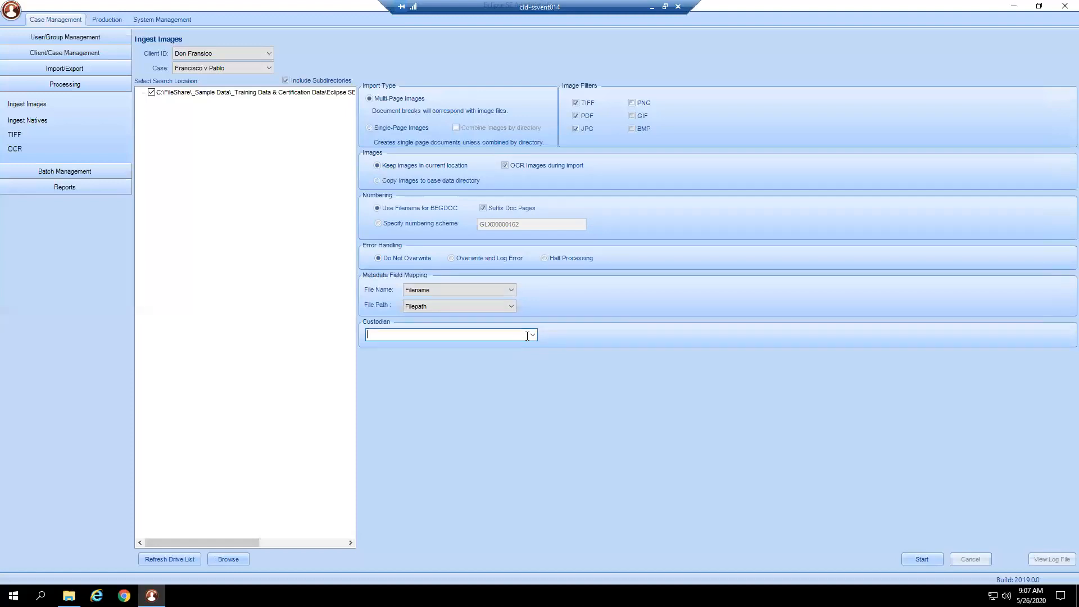
{"action": "type", "text": "Starbucks"}
- Turn off Suffix Doc Pages while keeping the filename as the BEGDOC numbering option
{"action": "left_click", "coordinate": [503, 211]}
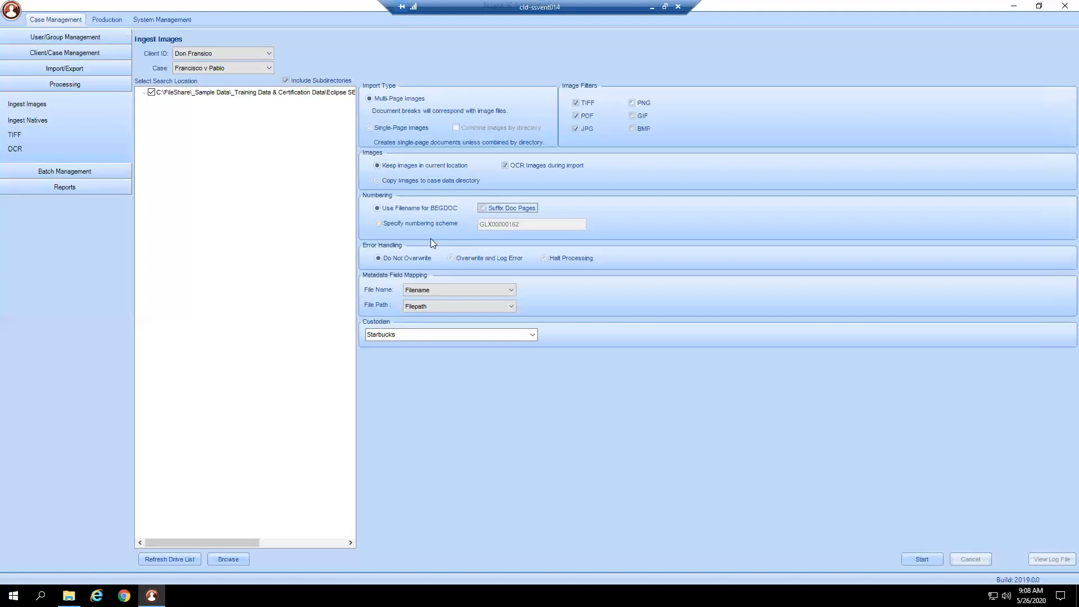
{"action": "left_click_drag", "start_coordinate": [245, 542], "coordinate": [341, 546]}
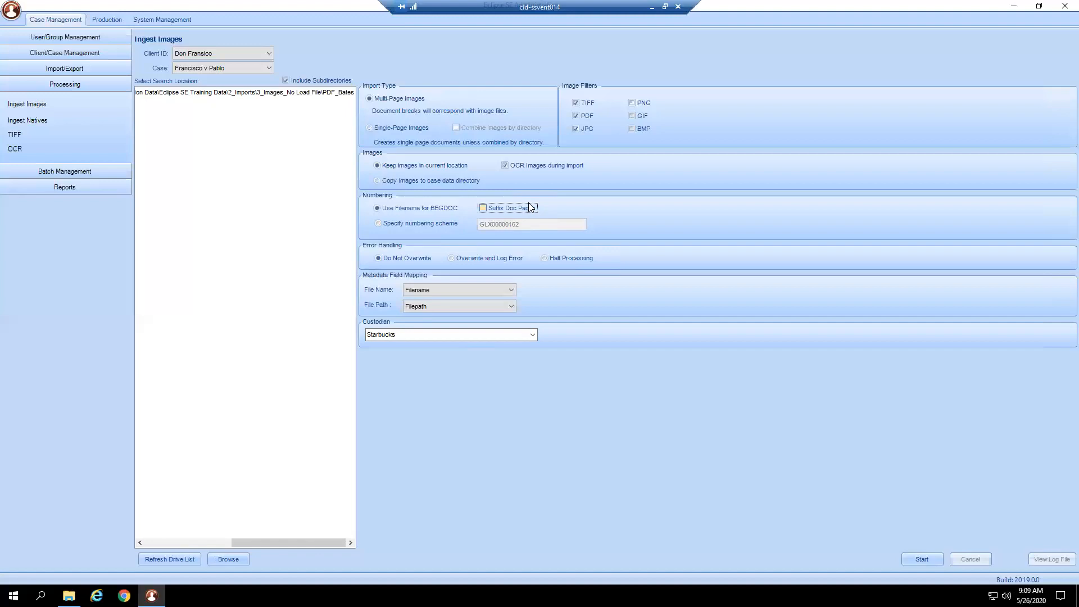
{"action": "left_click", "coordinate": [437, 225]}
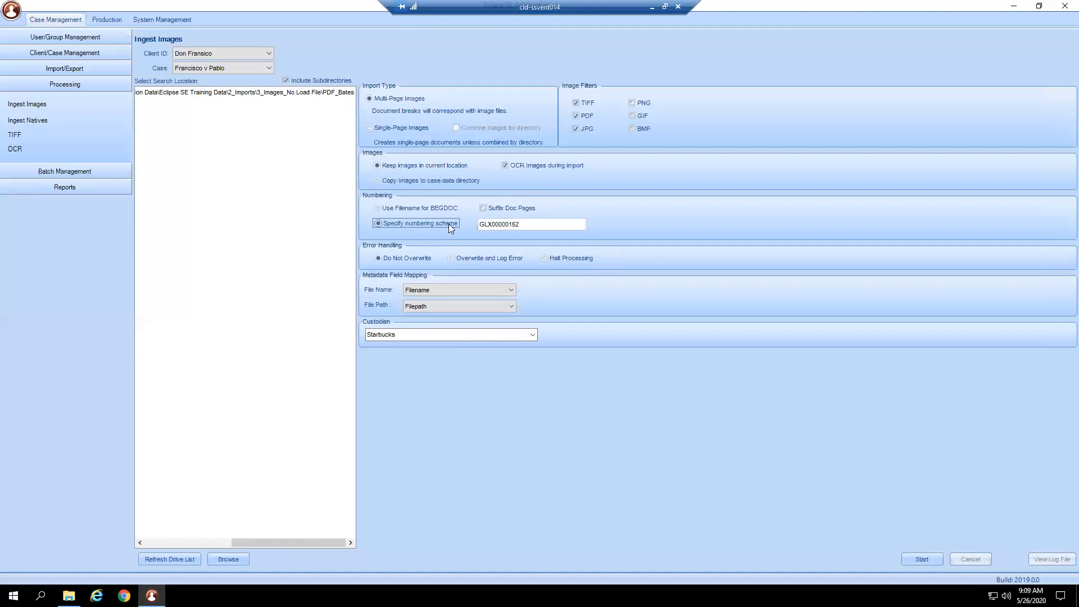
{"action": "left_click", "coordinate": [443, 210]}
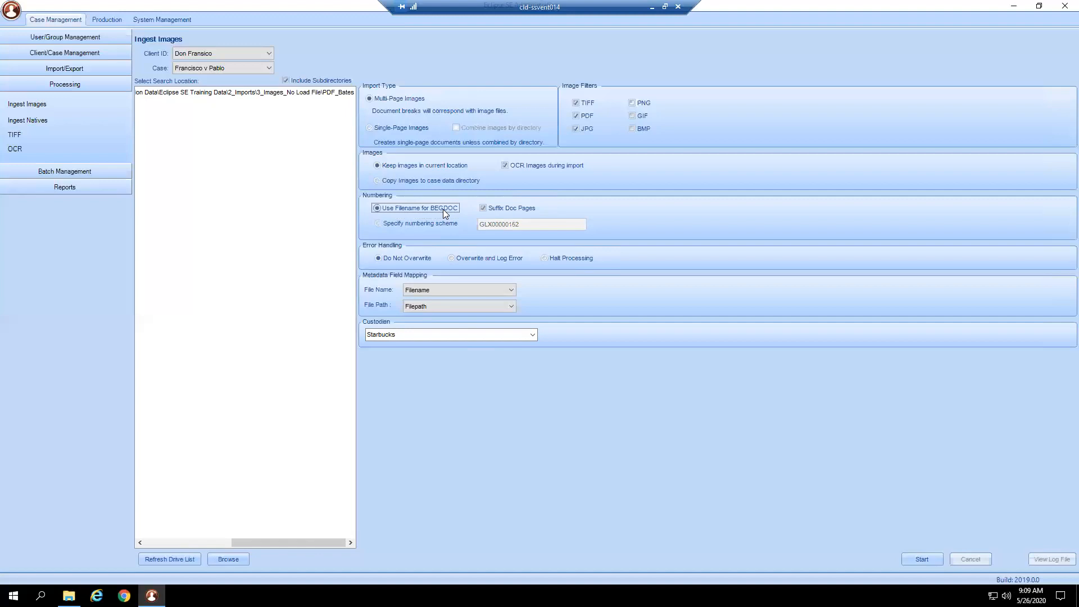
{"action": "left_click", "coordinate": [518, 207]}
- Run the image ingestion, adding Starbucks to the custodian list, and view the resulting log file
{"action": "key", "text": "Return"}
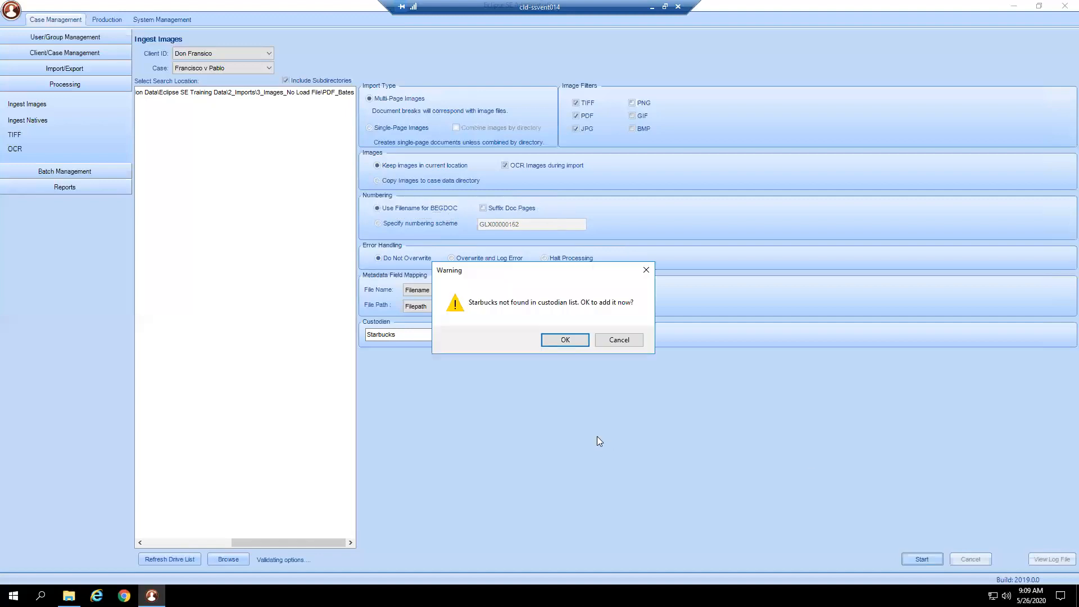
{"action": "left_click", "coordinate": [565, 339]}
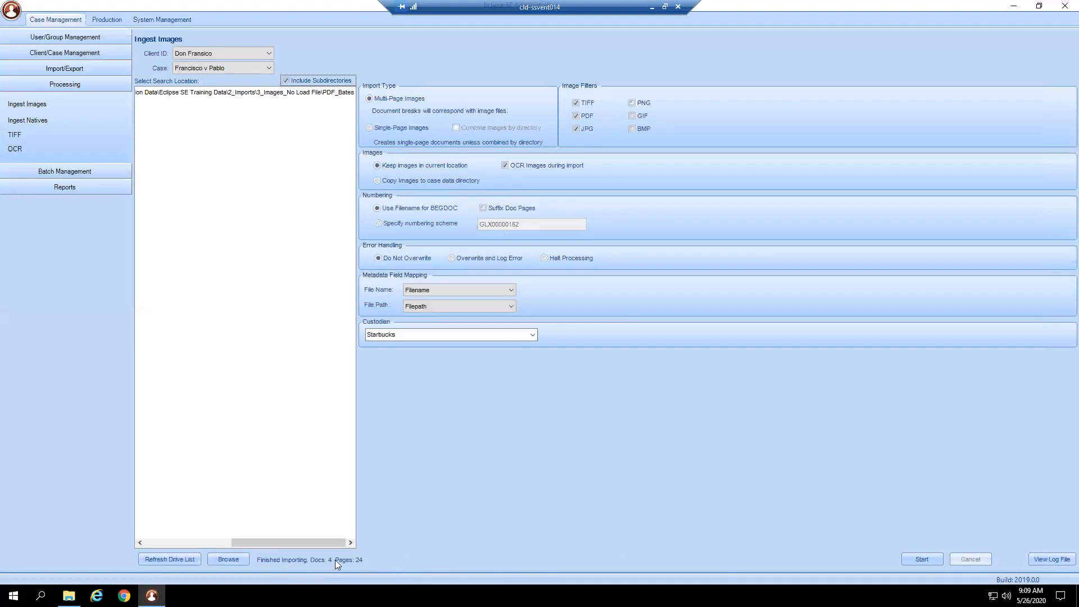
{"action": "left_click", "coordinate": [1056, 559]}
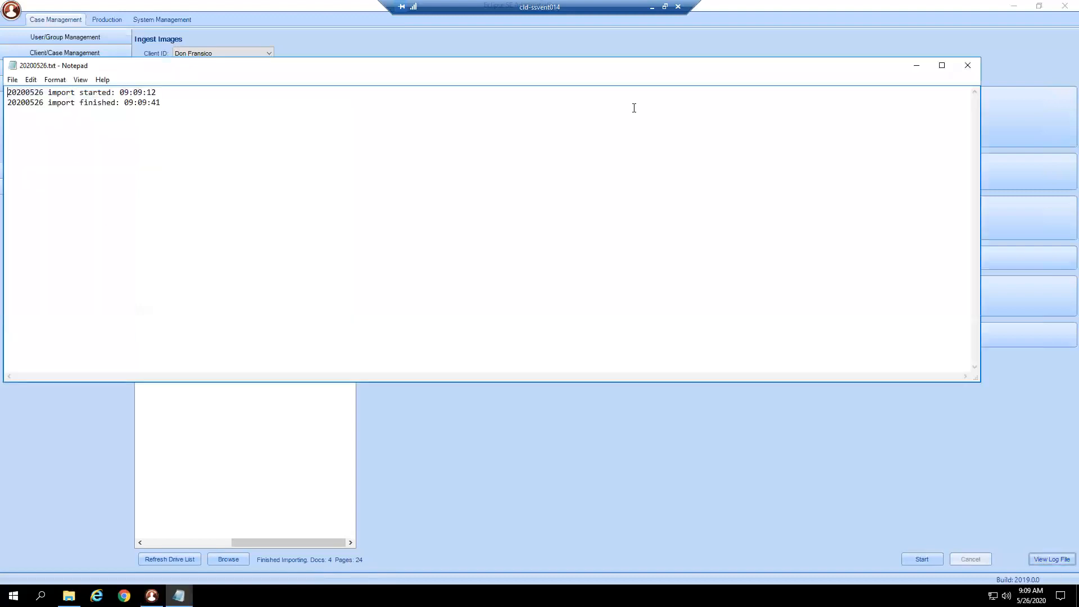
{"action": "key", "text": "alt+F4"}
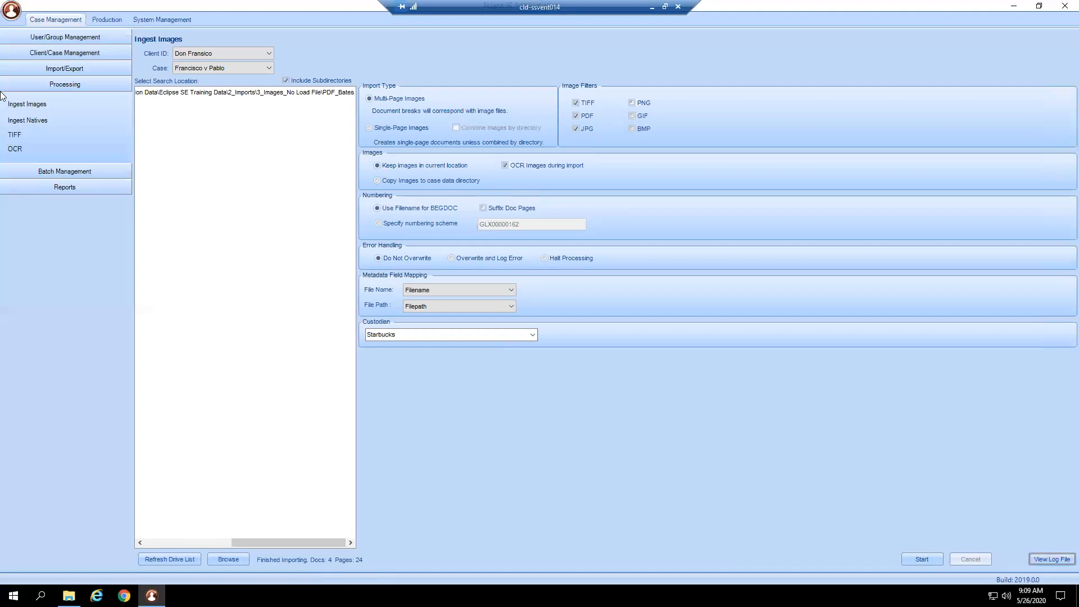
- Open Ingest Natives and choose the case Francisco v Pablo for it
{"action": "left_click", "coordinate": [43, 121]}
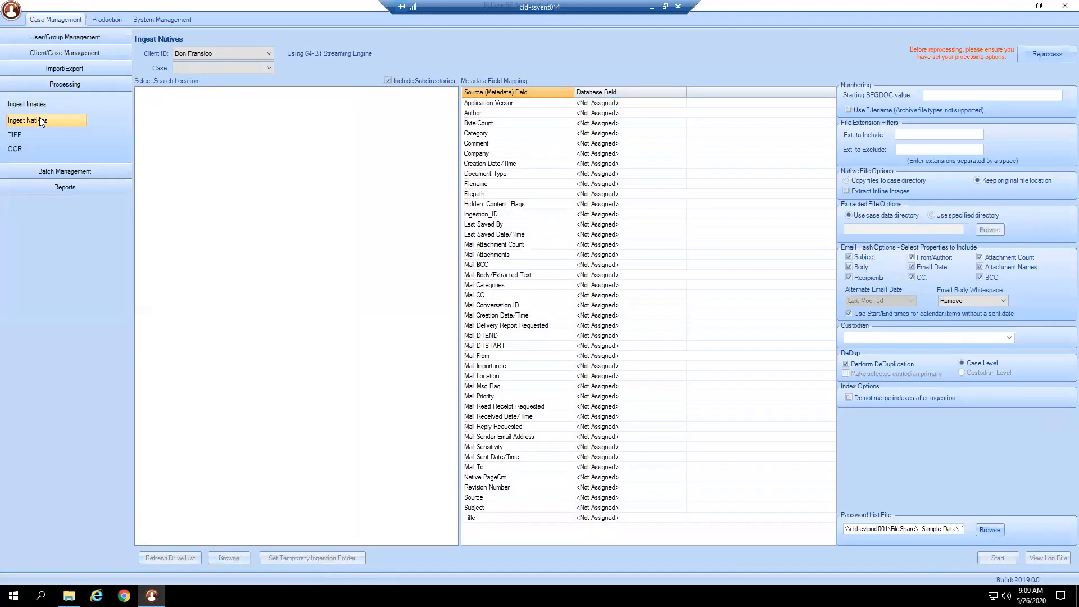
{"action": "left_click", "coordinate": [193, 67]}
{"action": "left_click", "coordinate": [190, 80]}
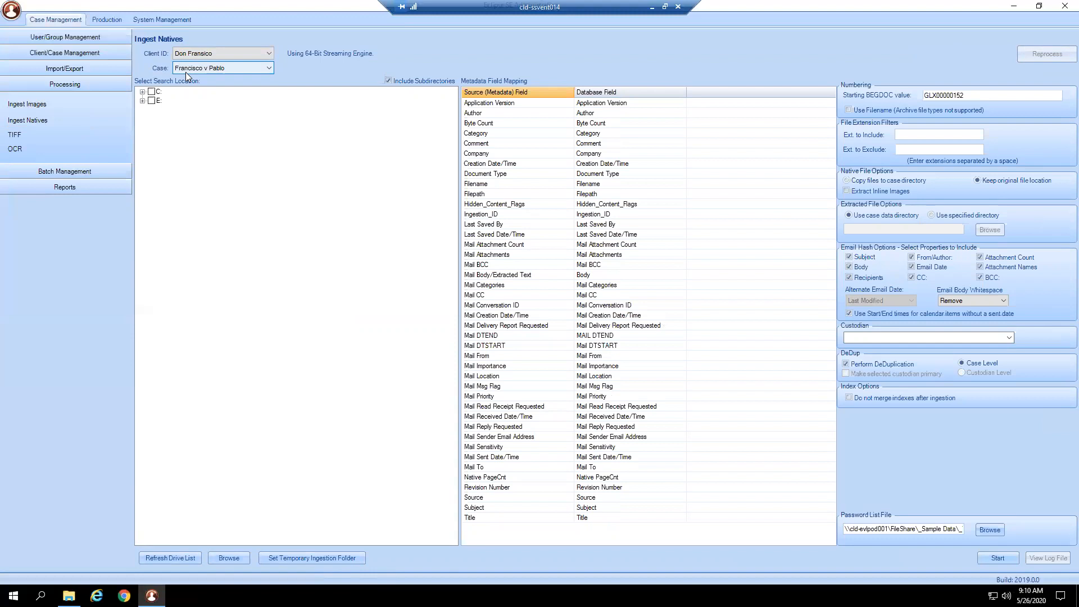
- Select the custodian's folder prefixed 2_ in 5_Native Ingestion, under the Eclipse SE Training Data's 2_Imports folder, as the native search location
{"action": "left_click", "coordinate": [240, 557]}
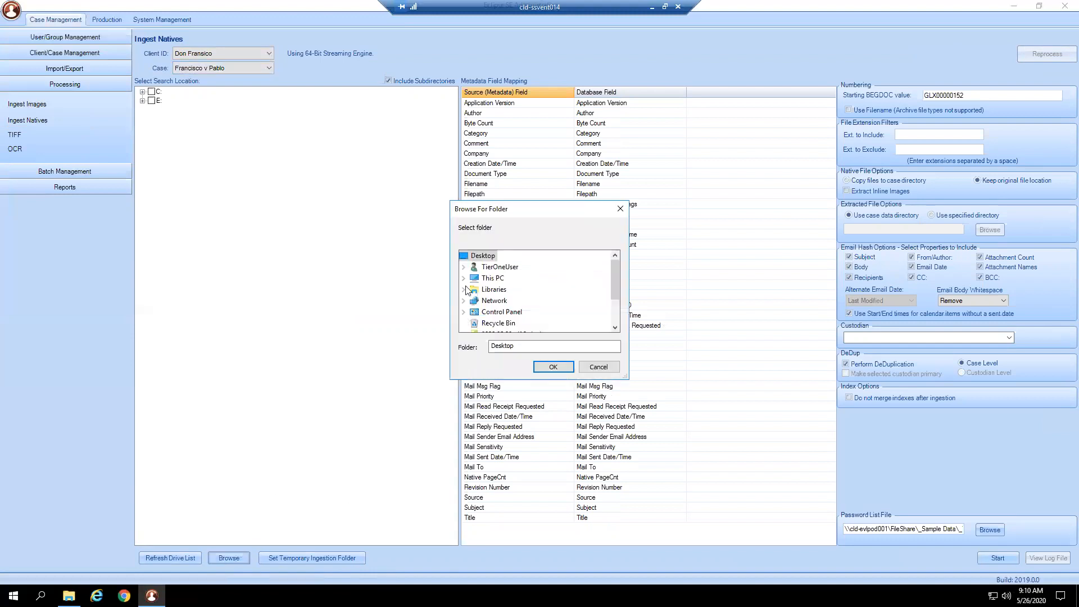
{"action": "scroll", "coordinate": [488, 305], "scroll_direction": "down", "scroll_amount": 2}
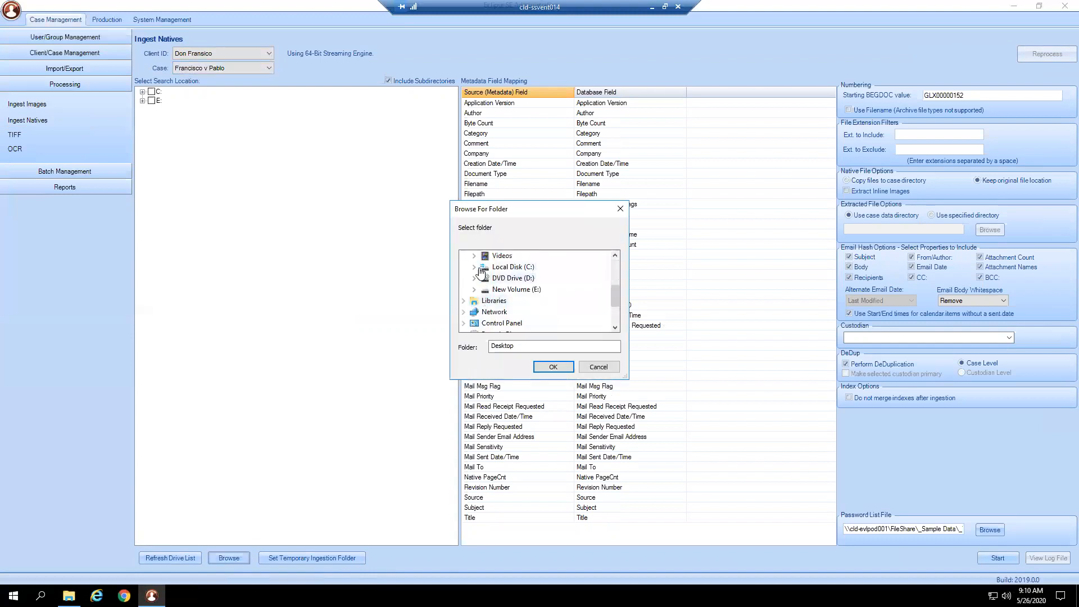
{"action": "left_click", "coordinate": [475, 268]}
{"action": "left_click", "coordinate": [485, 289]}
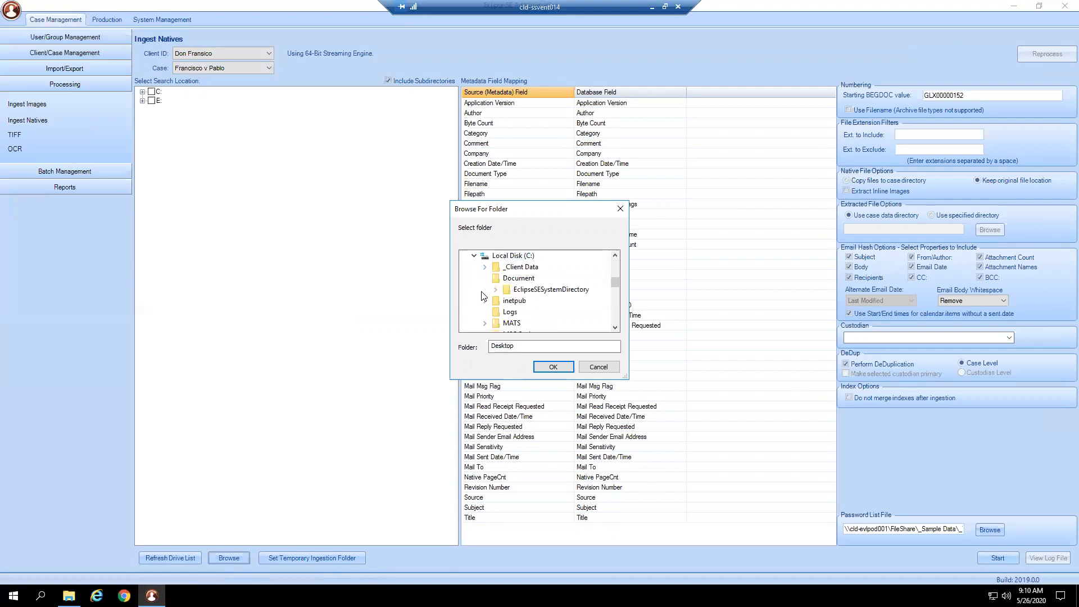
{"action": "left_click", "coordinate": [495, 268]}
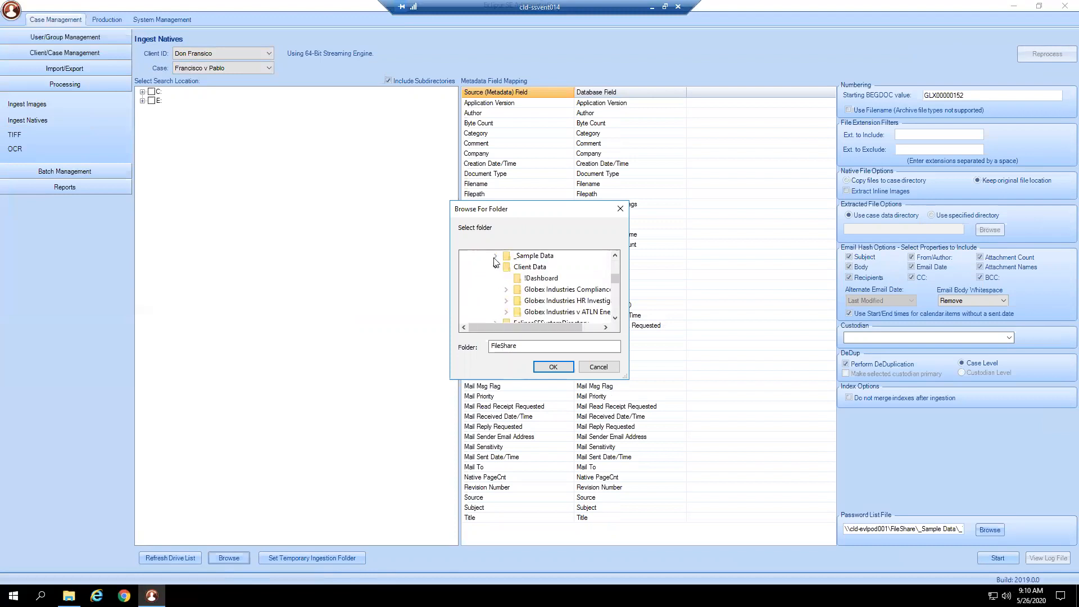
{"action": "left_click", "coordinate": [506, 267]}
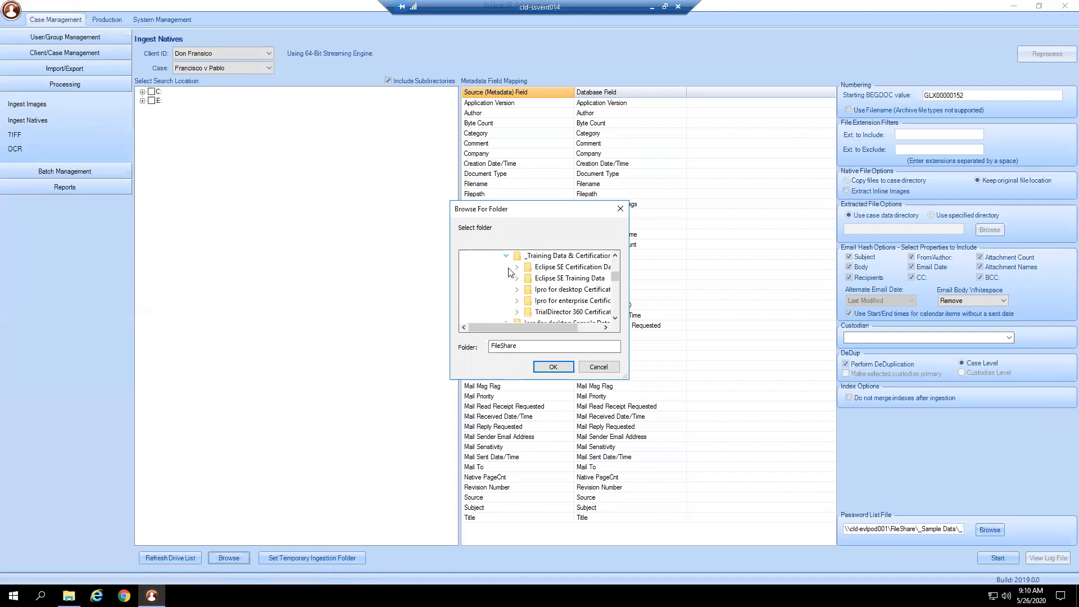
{"action": "left_click", "coordinate": [515, 280]}
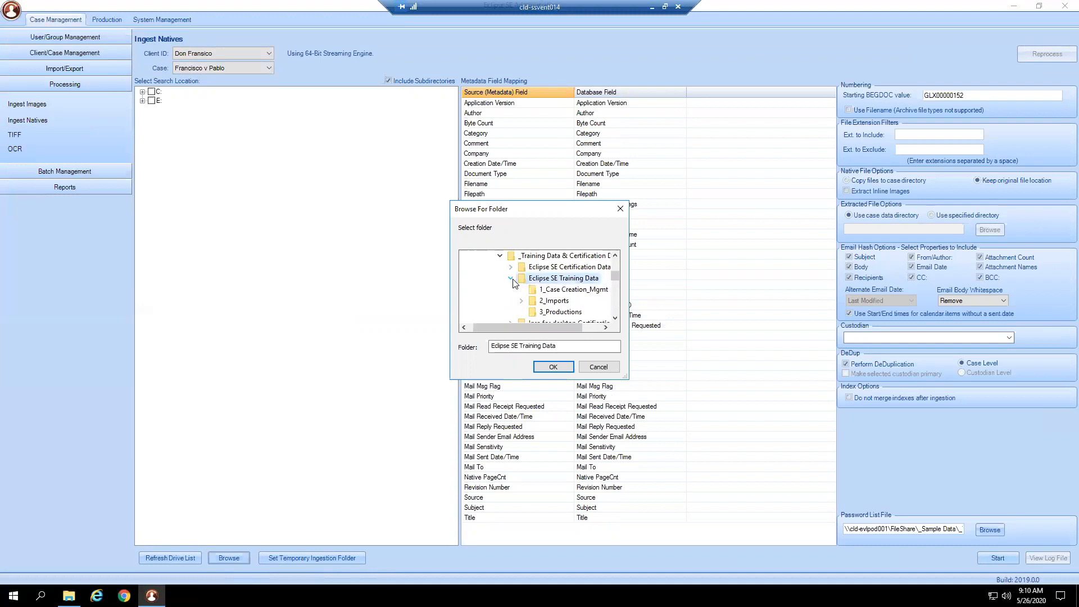
{"action": "left_click", "coordinate": [552, 305]}
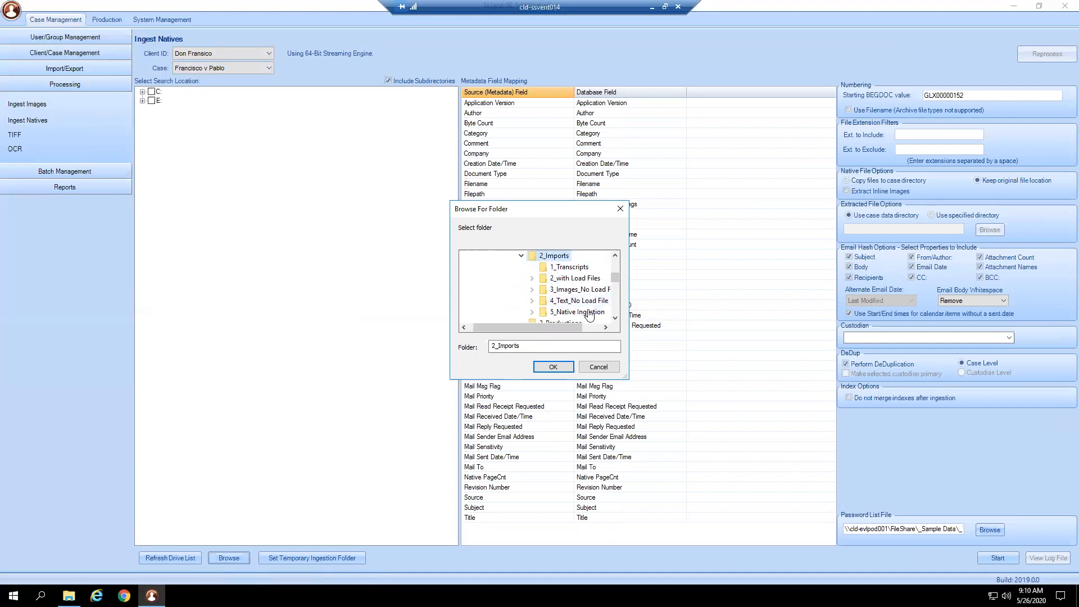
{"action": "left_click", "coordinate": [571, 312]}
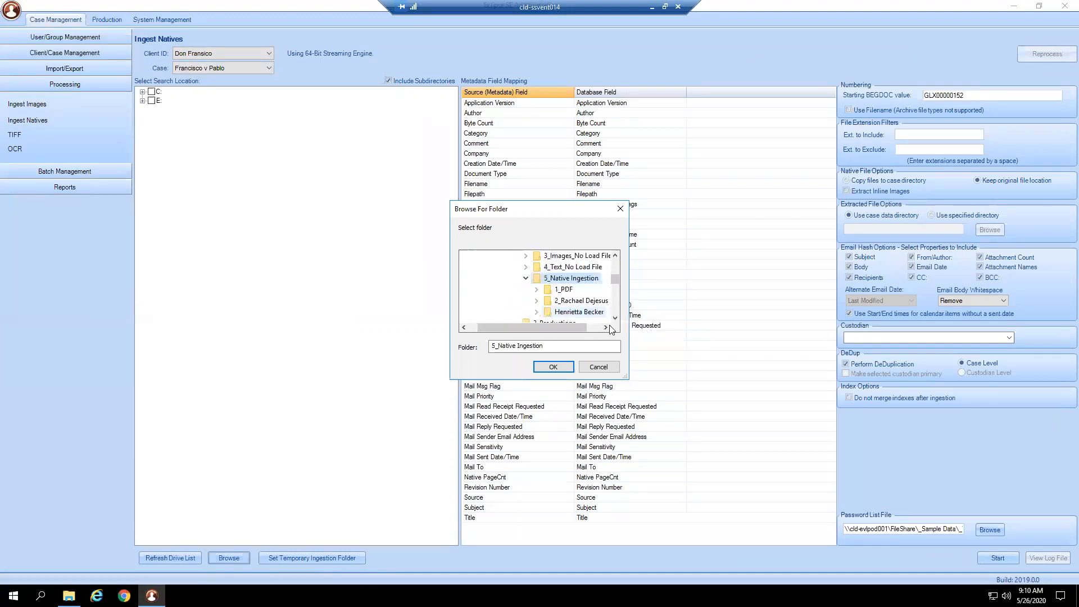
{"action": "left_click", "coordinate": [587, 302]}
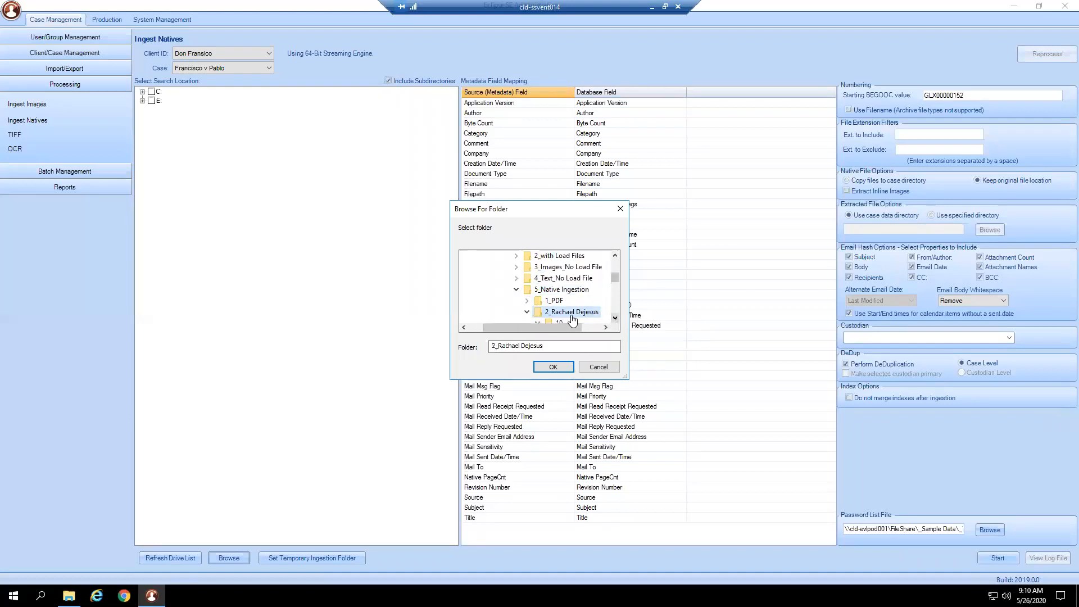
{"action": "left_click", "coordinate": [615, 319]}
{"action": "scroll", "coordinate": [615, 318], "scroll_direction": "down", "scroll_amount": 1}
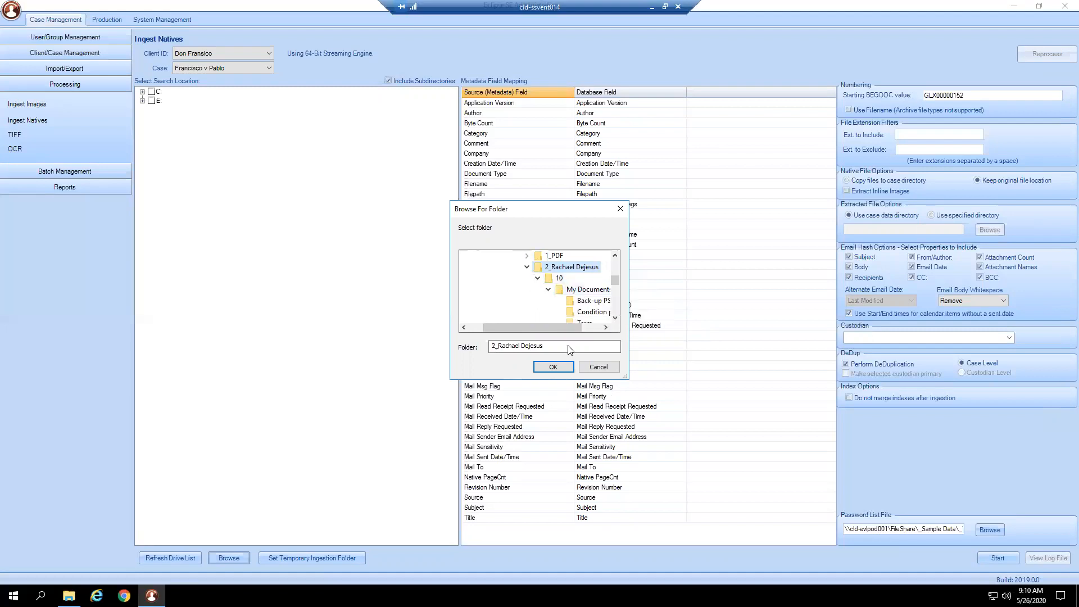
{"action": "left_click", "coordinate": [553, 367]}
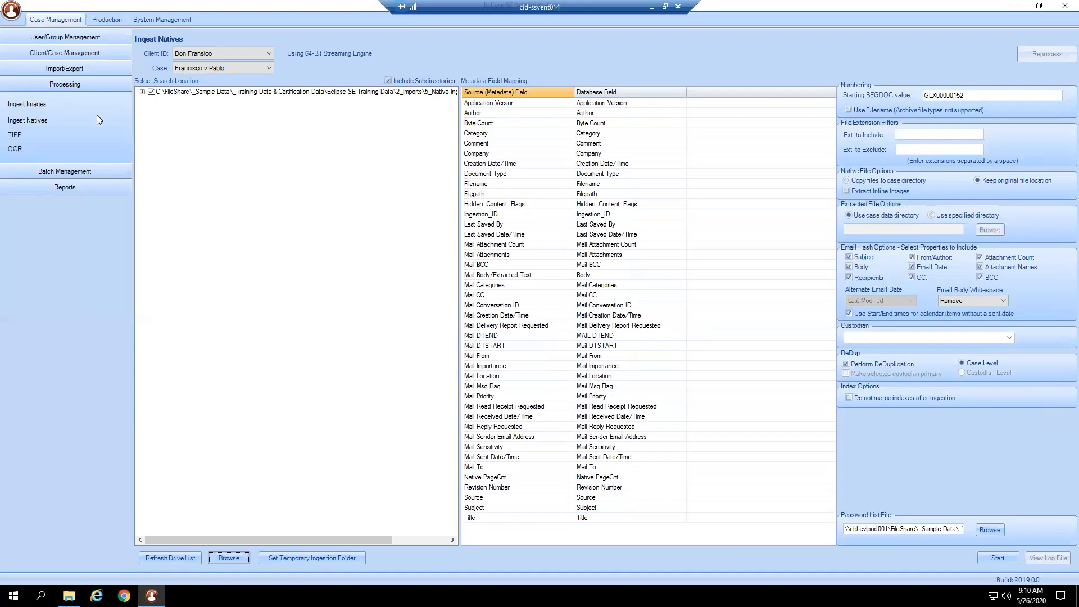
- Expand the chosen search location down to the contents of folder 10 and its My Documents subfolder
{"action": "left_click", "coordinate": [142, 92]}
{"action": "left_click", "coordinate": [153, 100]}
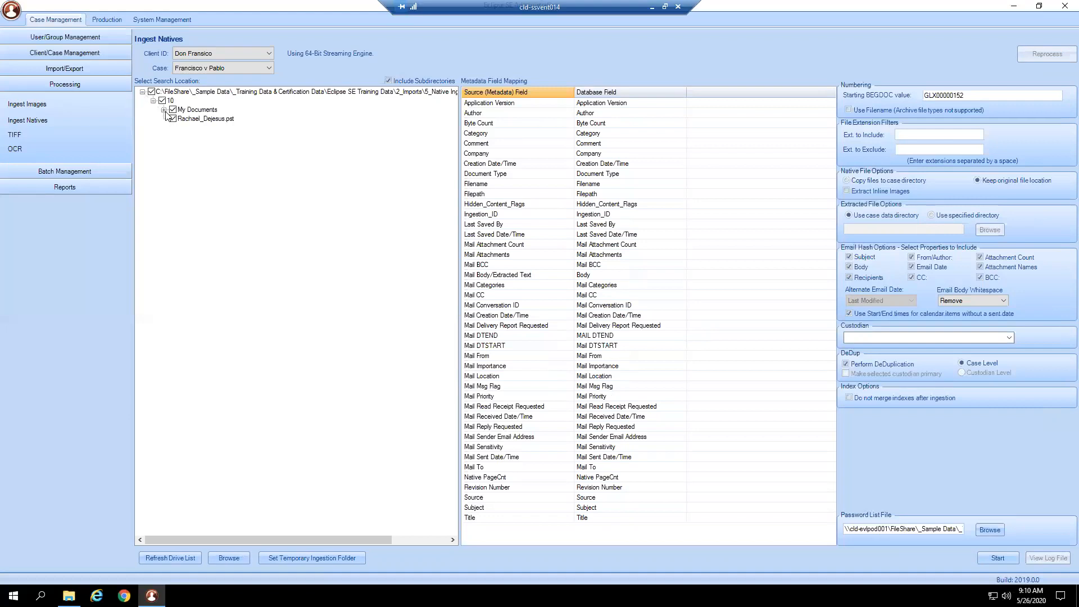
{"action": "left_click", "coordinate": [163, 110]}
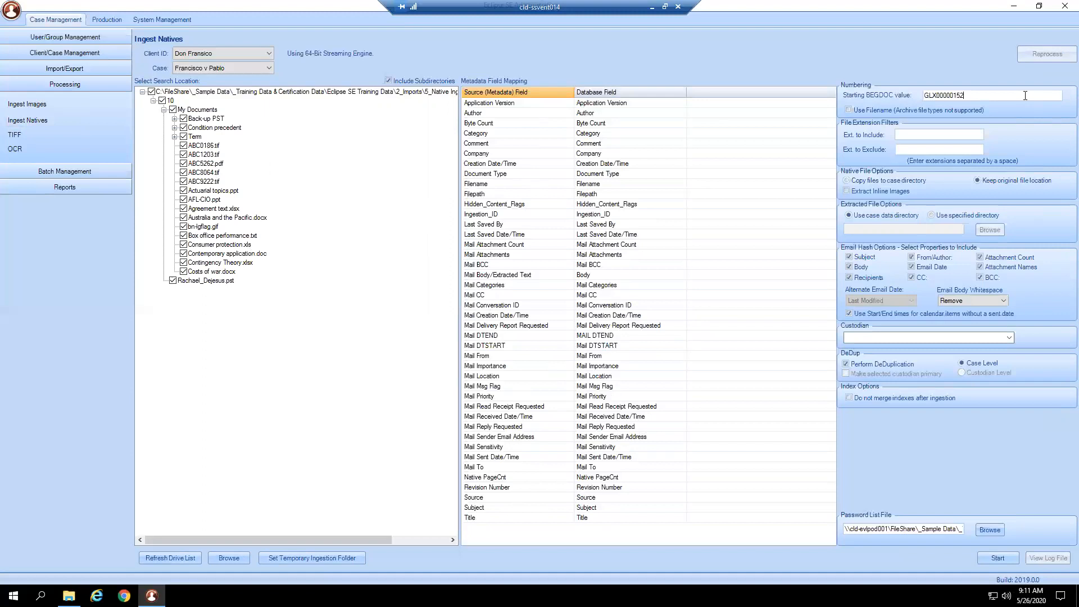
{"action": "left_click_drag", "start_coordinate": [999, 96], "coordinate": [922, 95]}
{"action": "type", "text": "REv"}
{"action": "key", "text": "BackSpace"}
{"action": "key", "text": "BackSpace"}
{"action": "key", "text": "BackSpace"}
{"action": "type", "text": "D"}
{"action": "key", "text": "BackSpace"}
{"action": "type", "text": "P"}
{"action": "type", "text": "Rev"}
{"action": "type", "text": "_0000000001"}
- Try out the file extension filters with the entries exe and tif
{"action": "type", "text": ".x\\exe\\\\"}
{"action": "key", "text": "BackSpace"}
{"action": "key", "text": "BackSpace"}
{"action": "key", "text": "BackSpace"}
{"action": "key", "text": "BackSpace"}
{"action": "key", "text": "BackSpace"}
{"action": "key", "text": "BackSpace"}
{"action": "key", "text": "BackSpace"}
{"action": "key", "text": "BackSpace"}
{"action": "key", "text": "BackSpace"}
{"action": "type", "text": "exe tifx"}
{"action": "key", "text": "BackSpace"}
{"action": "key", "text": "BackSpace"}
{"action": "key", "text": "BackSpace"}
{"action": "key", "text": "BackSpace"}
{"action": "key", "text": "BackSpace"}
{"action": "key", "text": "BackSpace"}
- Try the Extract Inline Images option and a specified directory for extracted files, returning to the case data directory
{"action": "left_click", "coordinate": [906, 198]}
{"action": "left_click", "coordinate": [906, 199]}
{"action": "left_click", "coordinate": [945, 217]}
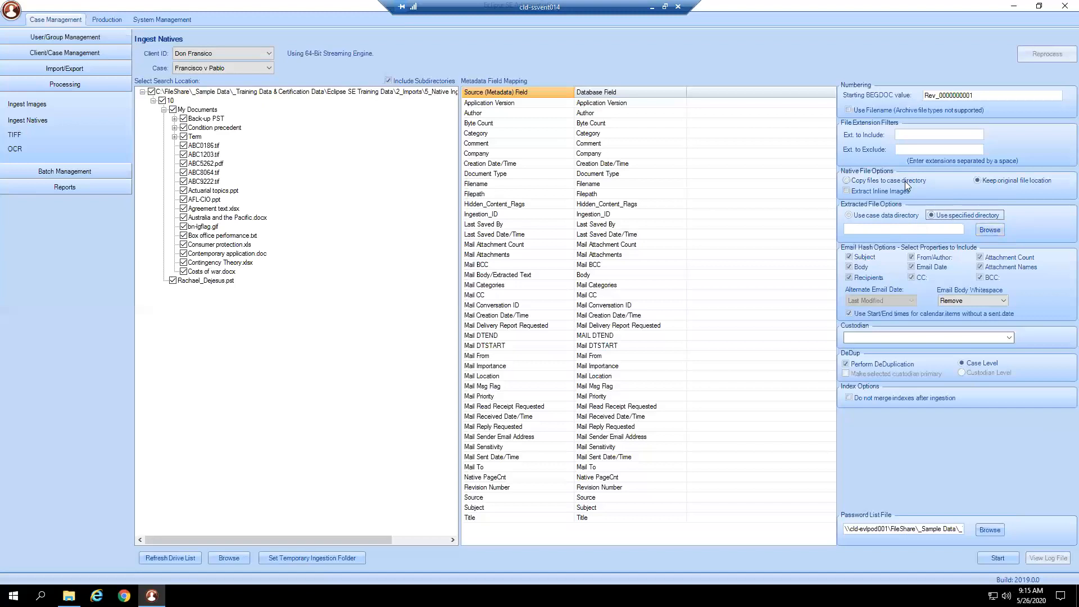
{"action": "left_click", "coordinate": [903, 215]}
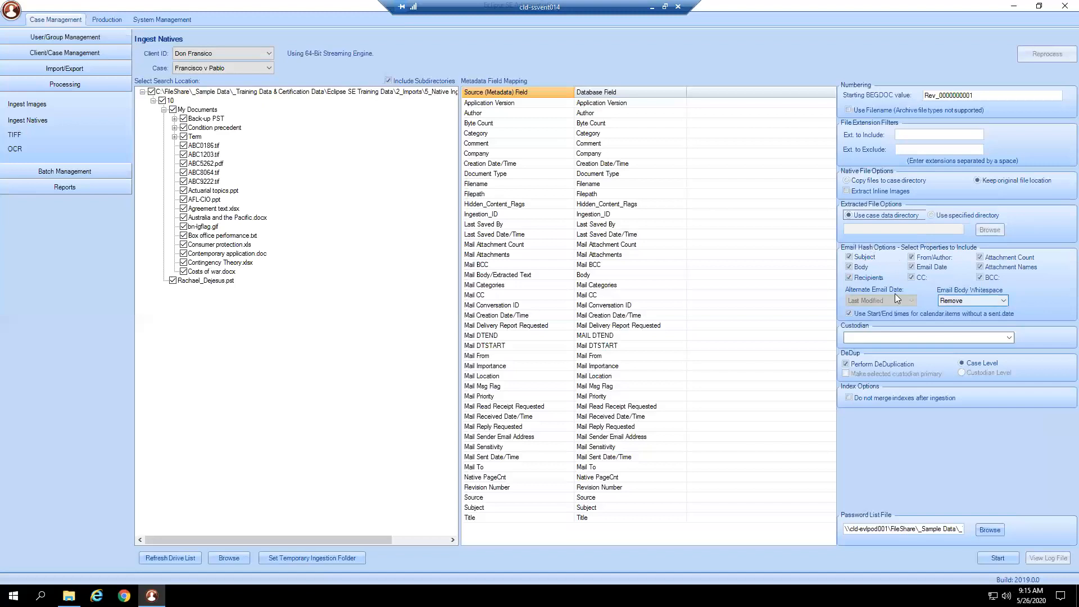
- Enter the custodian's full name for the native files and set deduplication to Custodian Level
{"action": "left_click", "coordinate": [869, 339]}
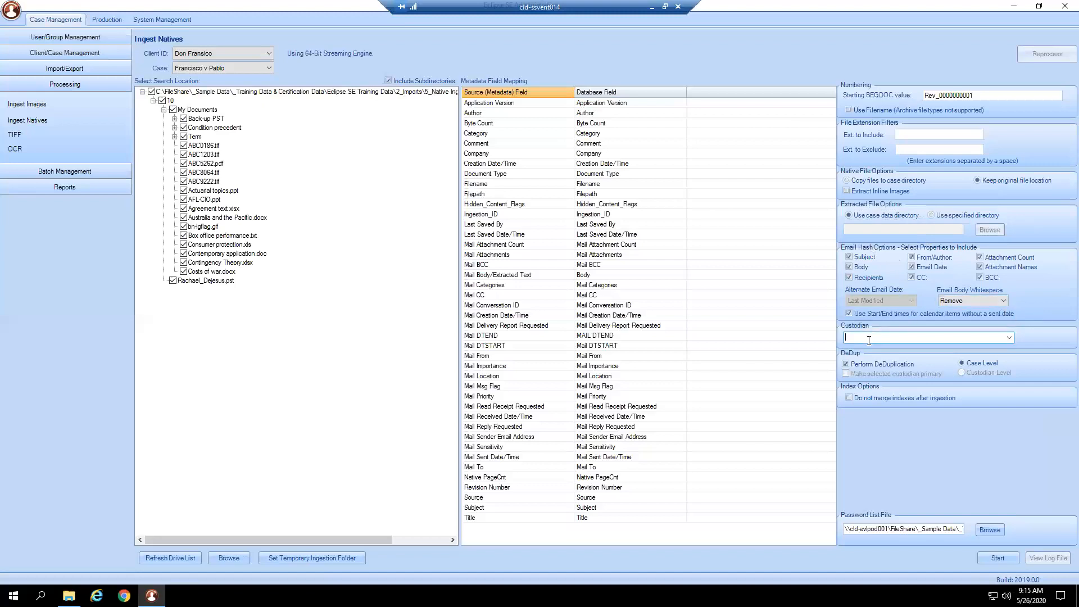
{"action": "left_click", "coordinate": [987, 373]}
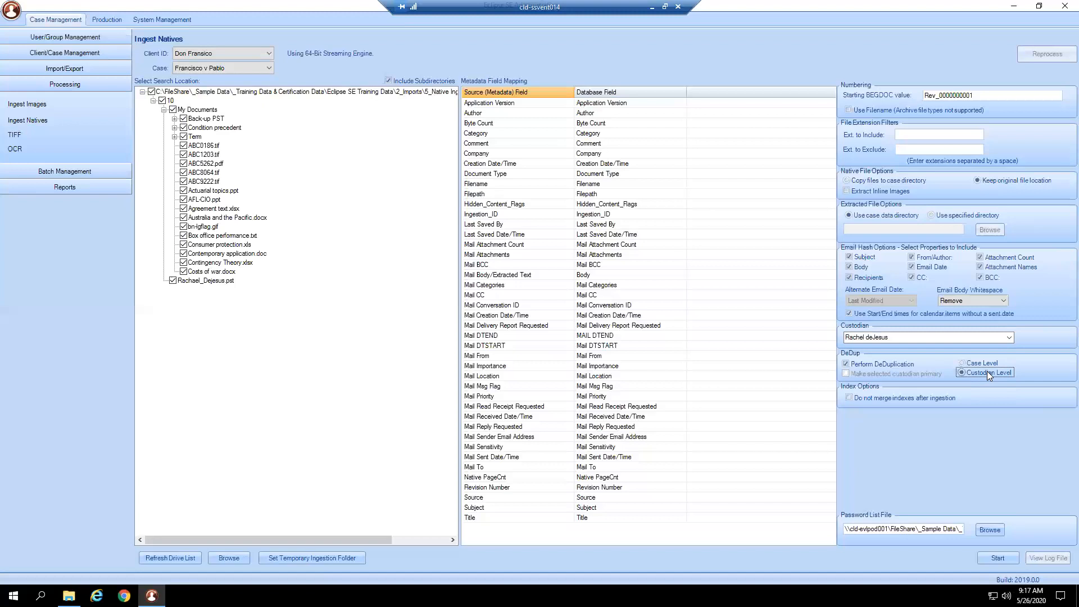
- Set deduplication to Case Level and run the native file ingestion, adding the new custodian to the custodian list
{"action": "left_click", "coordinate": [988, 362]}
{"action": "left_click_drag", "start_coordinate": [846, 532], "coordinate": [1009, 539]}
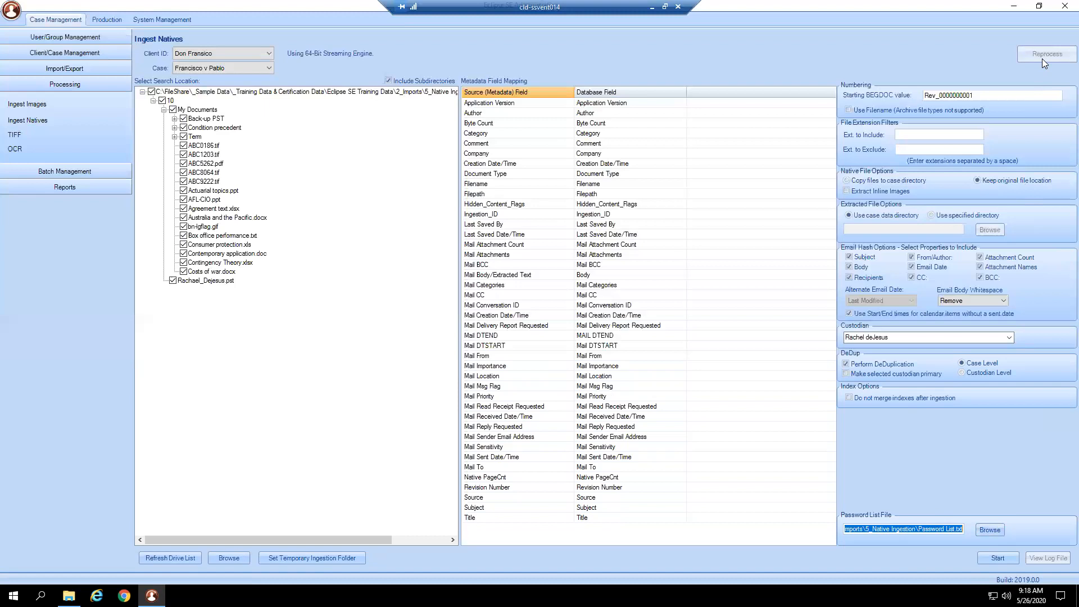
{"action": "left_click", "coordinate": [987, 560]}
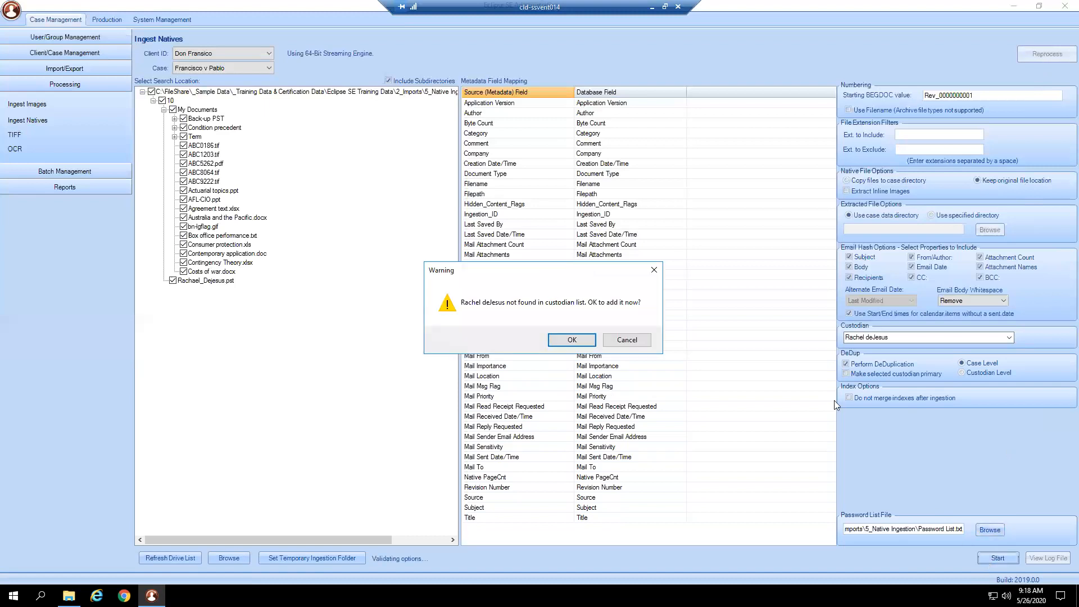
{"action": "left_click", "coordinate": [586, 344]}
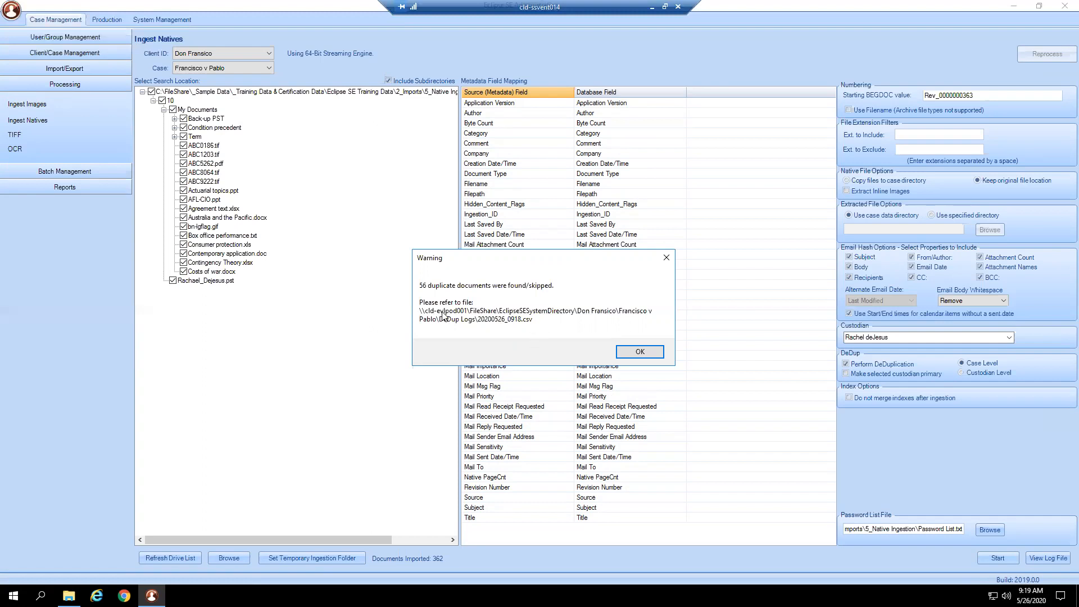
{"action": "left_click", "coordinate": [643, 352]}
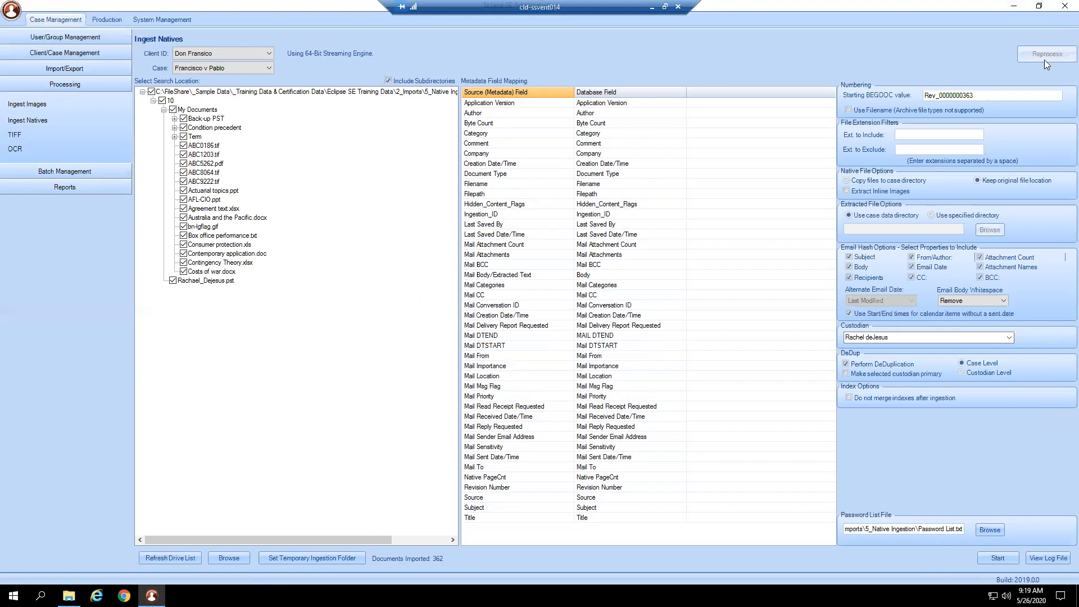
- Review the native ingestion log file for document counts and BEGDOC range, and close it
{"action": "left_click", "coordinate": [1063, 559]}
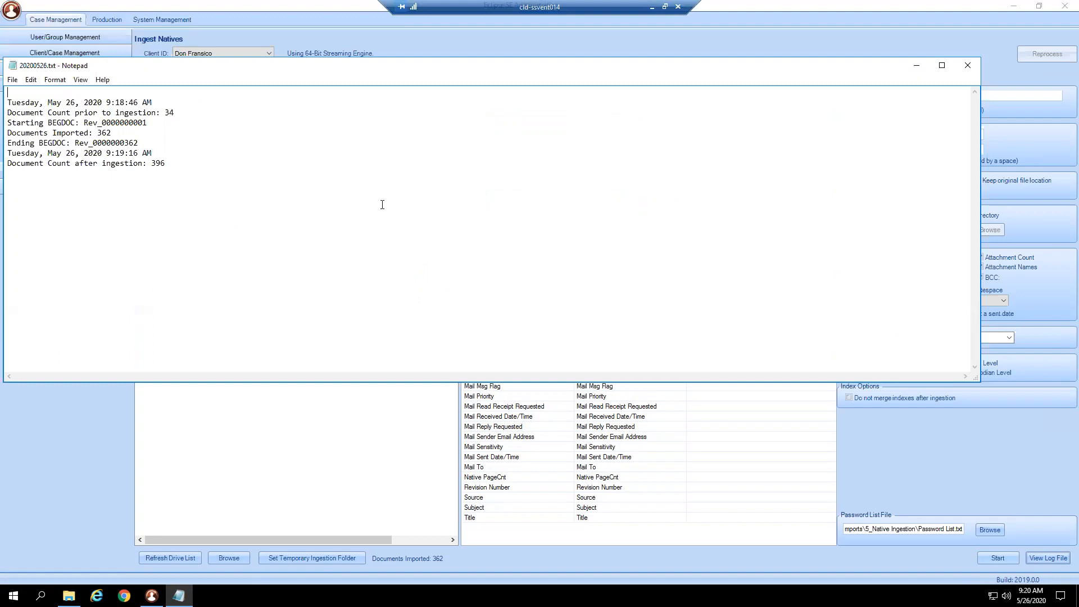
{"action": "left_click", "coordinate": [966, 65]}
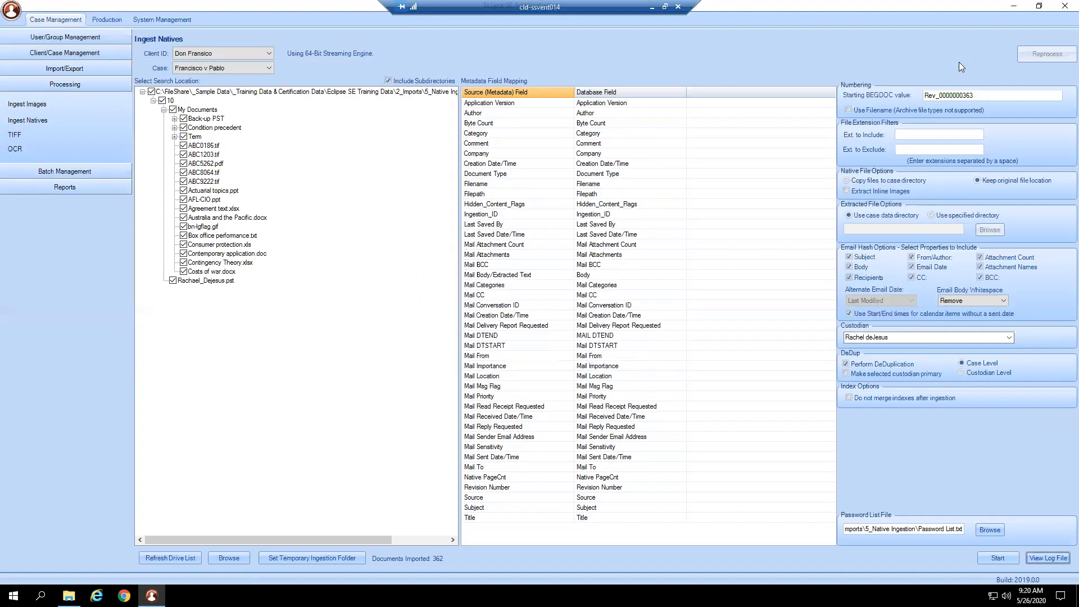
- Run TIFF image creation on the entire case Francisco v Pablo, excluding xls files and with color images turned off
{"action": "left_click", "coordinate": [16, 134]}
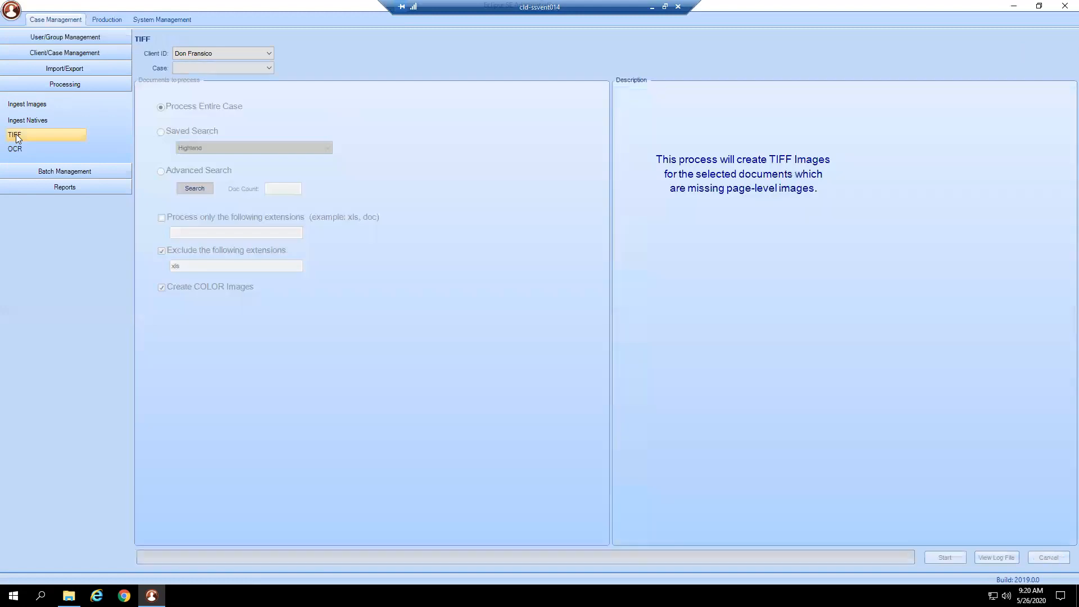
{"action": "left_click", "coordinate": [232, 72]}
{"action": "left_click", "coordinate": [232, 76]}
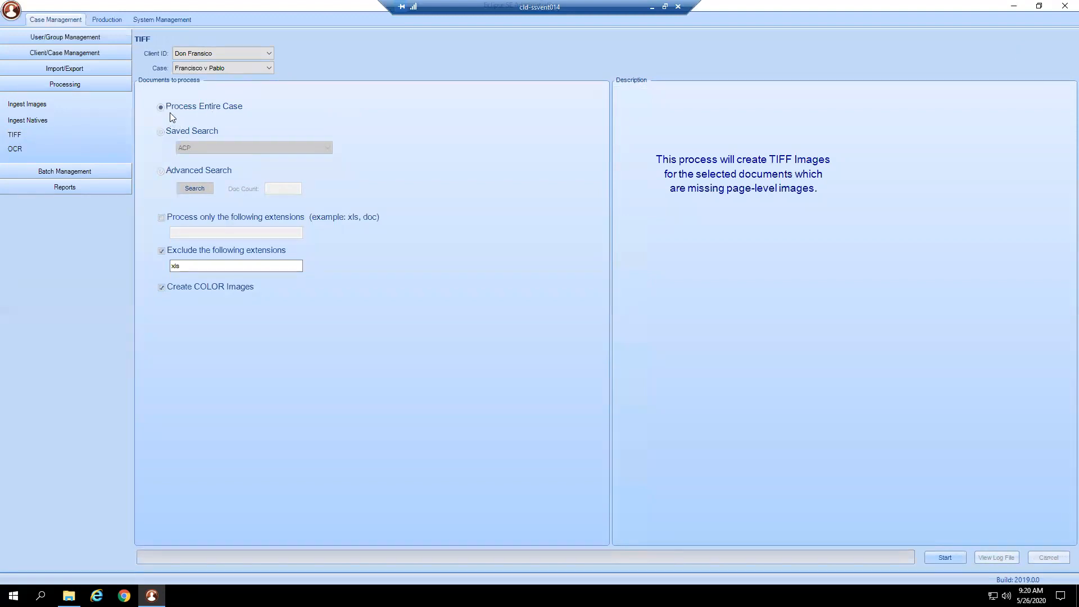
{"action": "left_click", "coordinate": [162, 251]}
{"action": "left_click", "coordinate": [203, 266]}
{"action": "left_click", "coordinate": [186, 287]}
{"action": "left_click", "coordinate": [938, 561]}
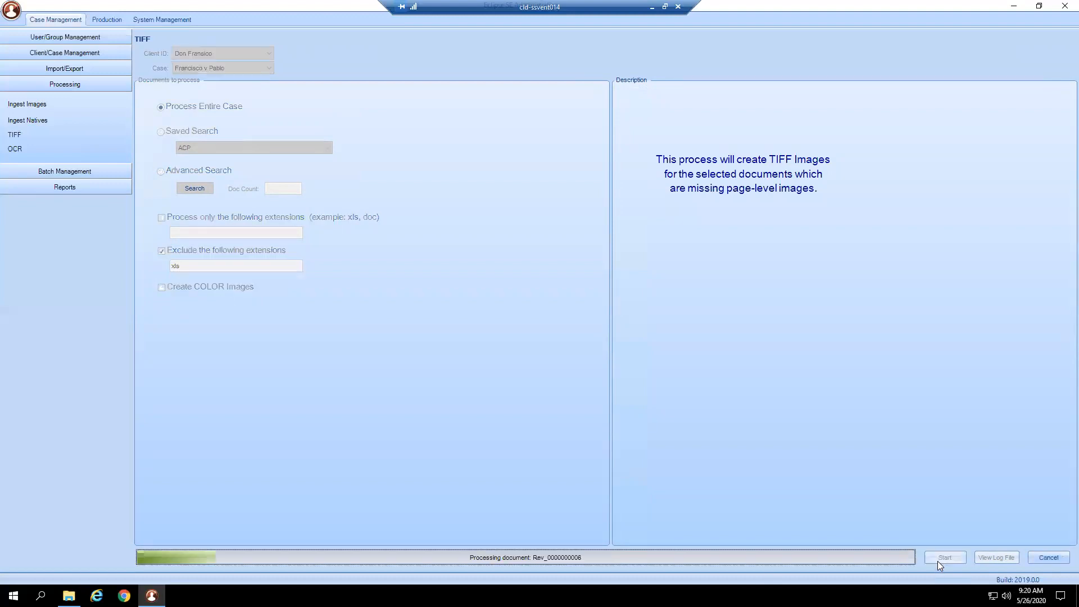
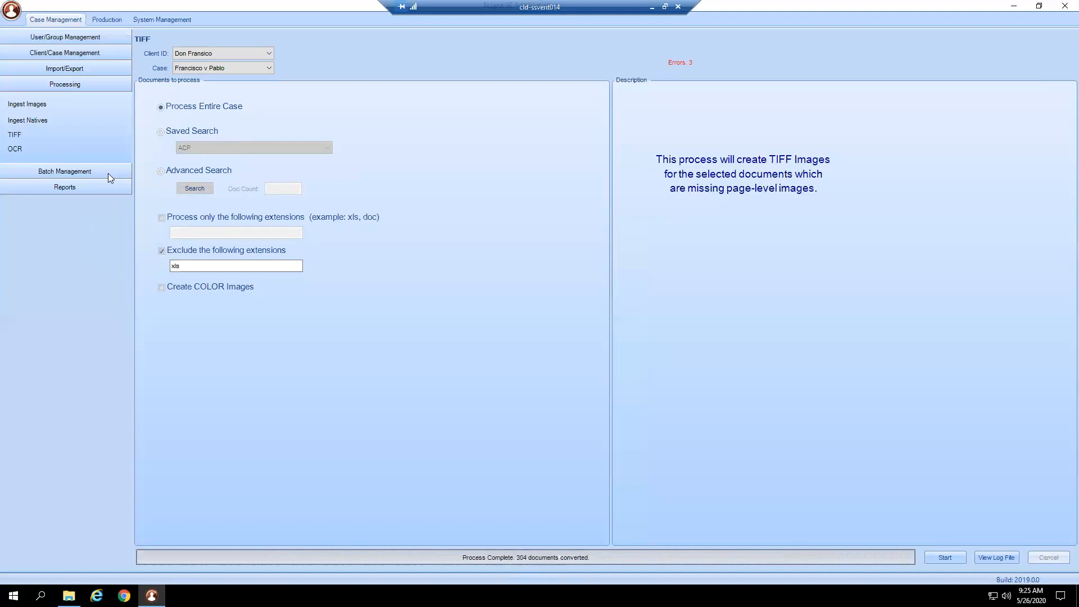
- Run OCR on the entire case Francisco v Pablo using viewer rotation, with replacement of existing extracted text allowed
{"action": "left_click", "coordinate": [31, 147]}
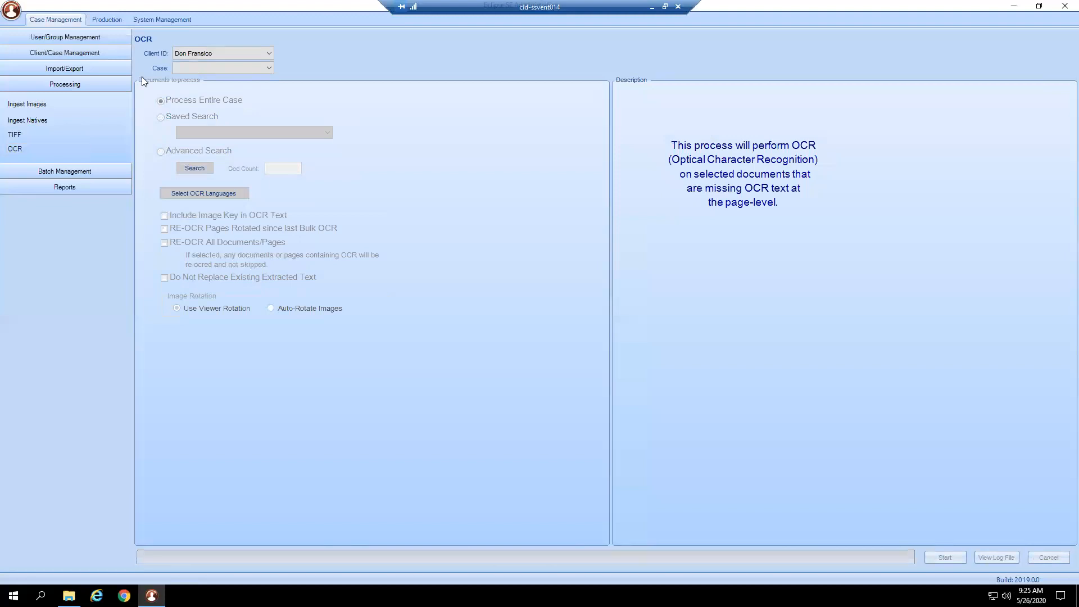
{"action": "left_click", "coordinate": [190, 67]}
{"action": "left_click", "coordinate": [184, 77]}
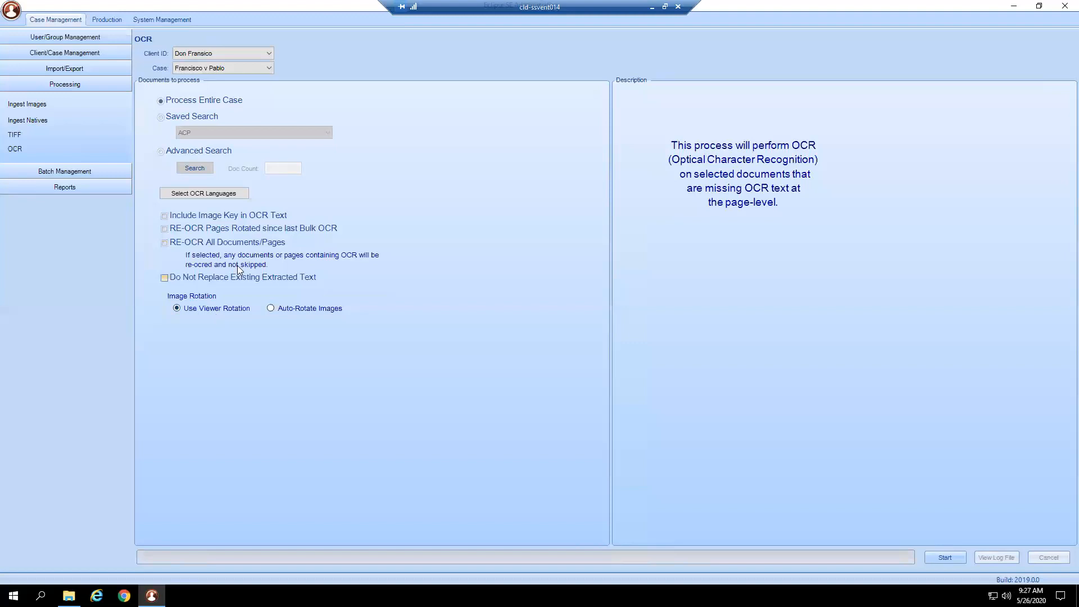
{"action": "left_click", "coordinate": [243, 282]}
{"action": "left_click", "coordinate": [242, 282]}
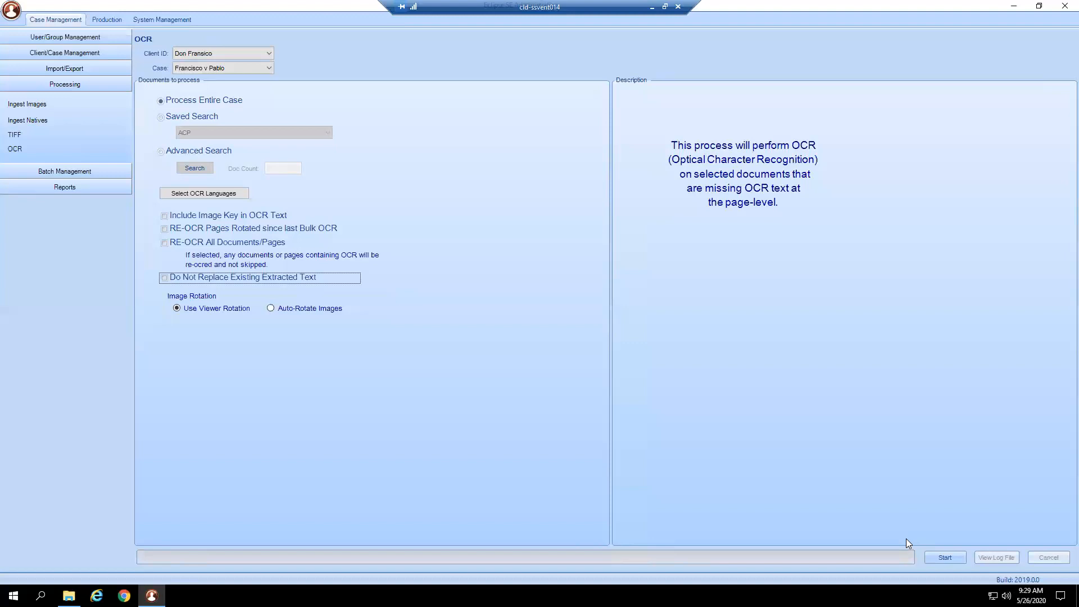
{"action": "left_click", "coordinate": [944, 561]}
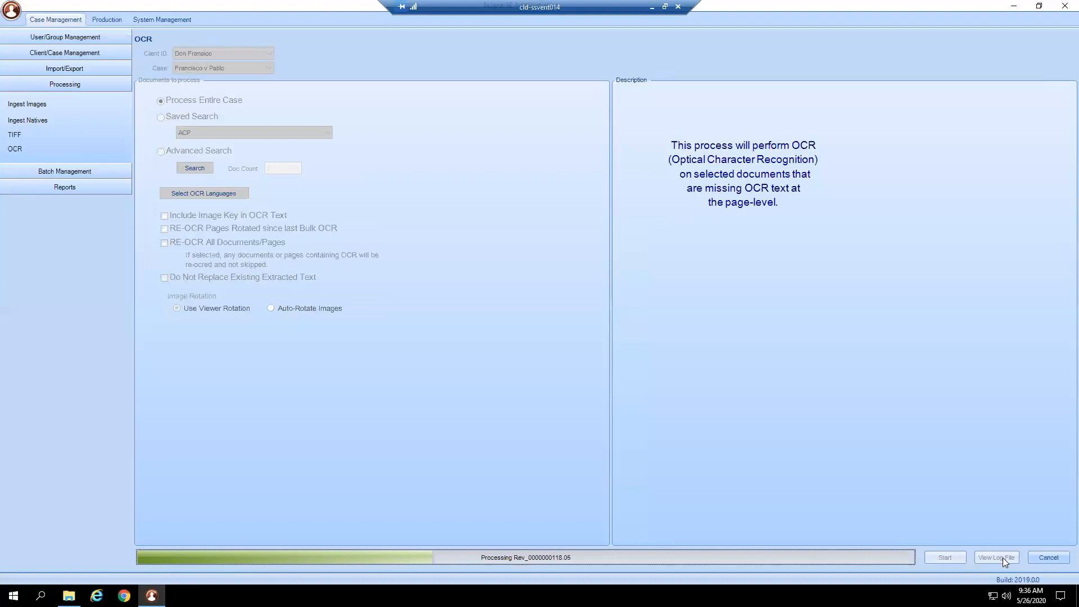
- Cancel the running OCR process and update the full text index for the processed documents
{"action": "left_click", "coordinate": [1049, 558]}
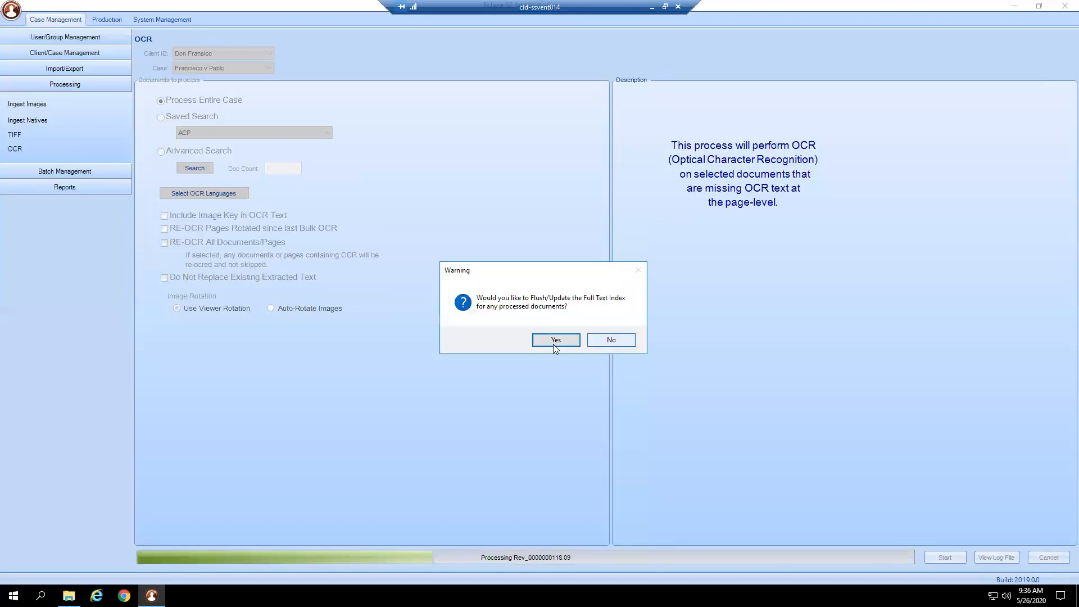
{"action": "left_click", "coordinate": [553, 344]}
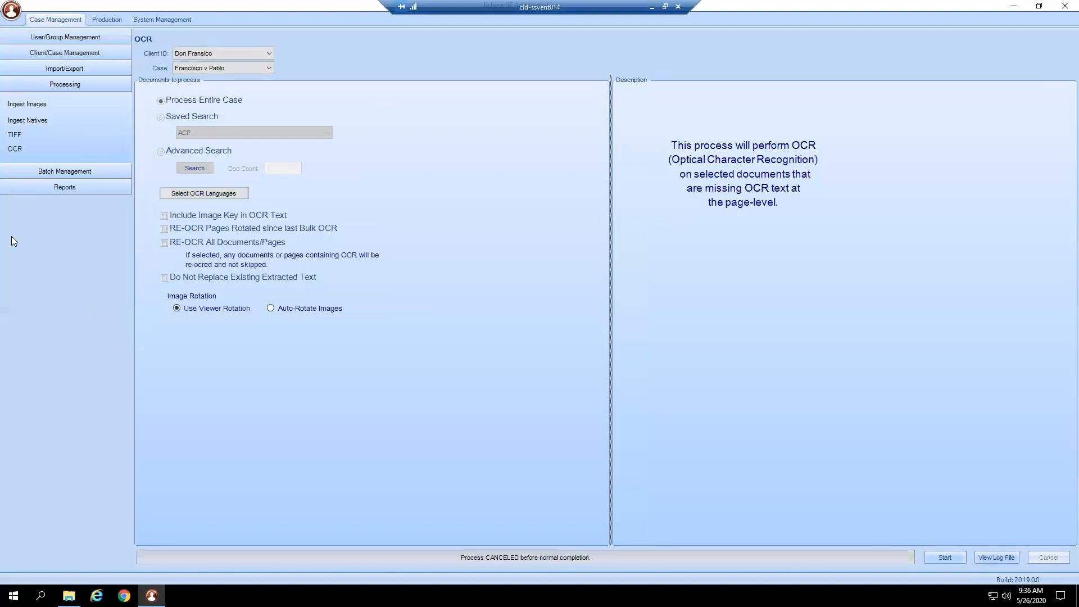
- Create a review pass for managing review batches in the case Francisco v Pablo and select it
{"action": "left_click", "coordinate": [43, 171]}
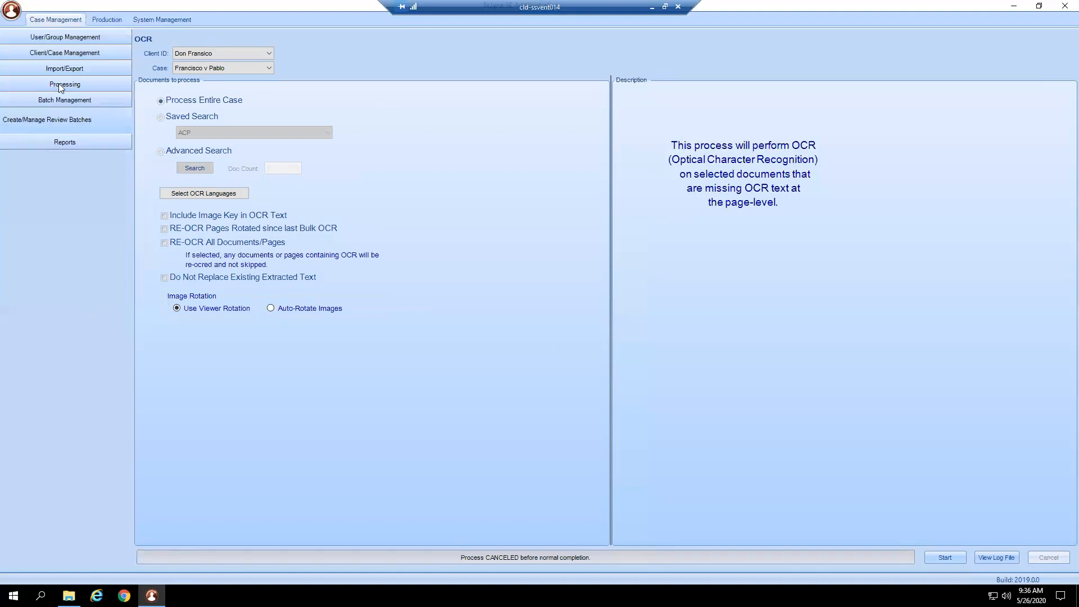
{"action": "left_click", "coordinate": [45, 121]}
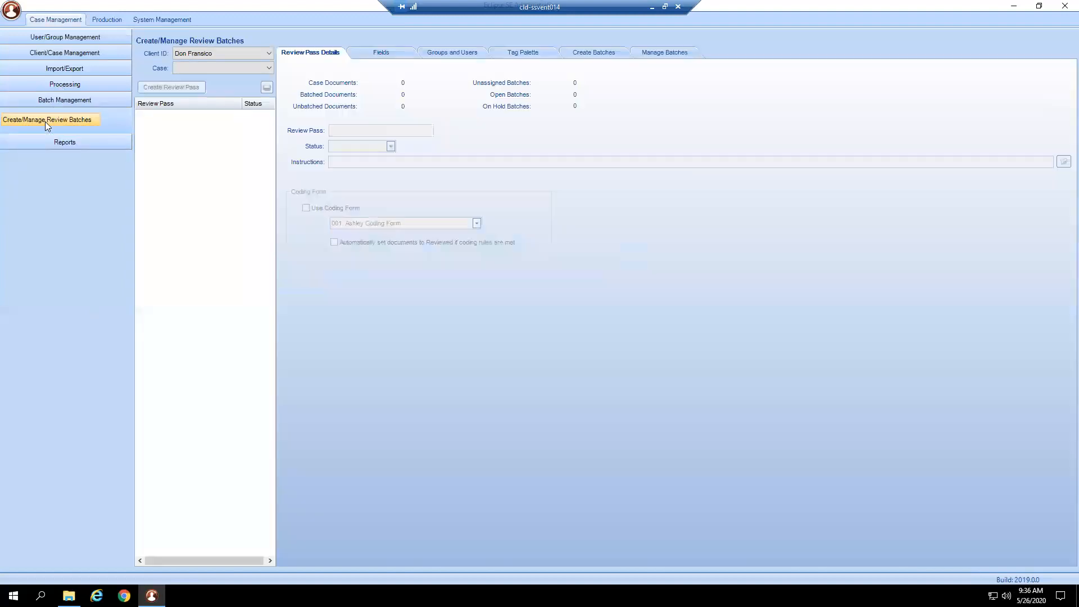
{"action": "left_click", "coordinate": [180, 65]}
{"action": "left_click", "coordinate": [176, 80]}
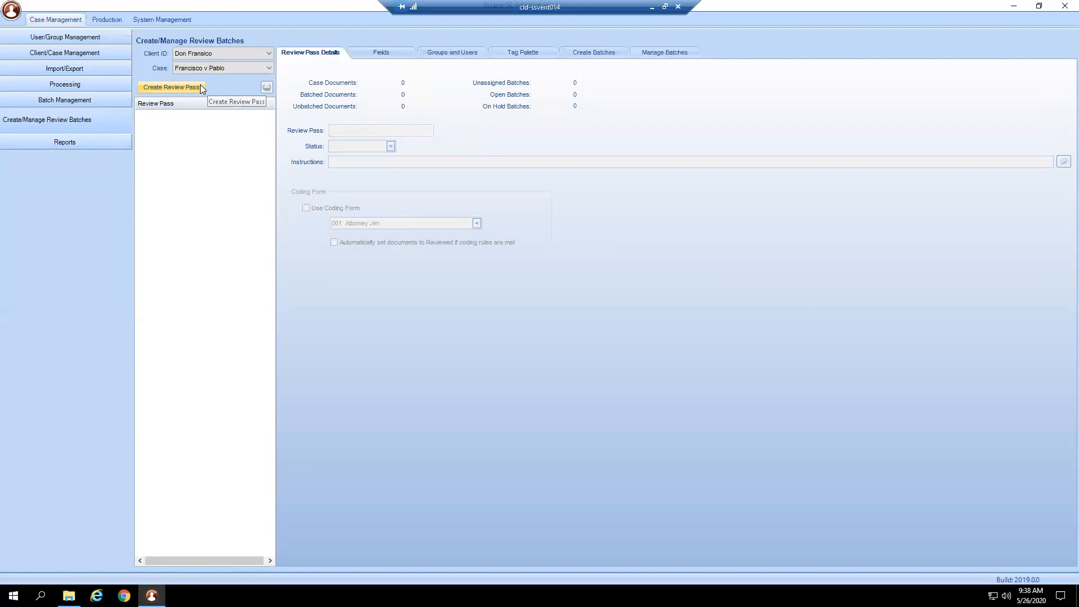
{"action": "left_click", "coordinate": [200, 88]}
{"action": "left_click", "coordinate": [192, 115]}
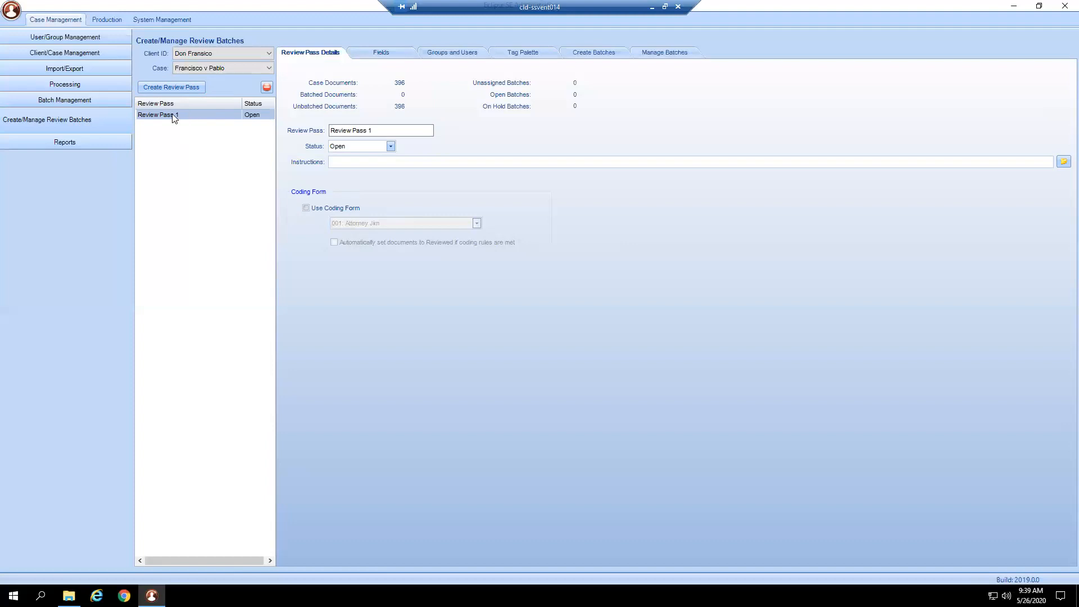
- Have the review pass use coding form 001 and automatically set documents to Reviewed if coding rules are met
{"action": "left_click", "coordinate": [373, 130]}
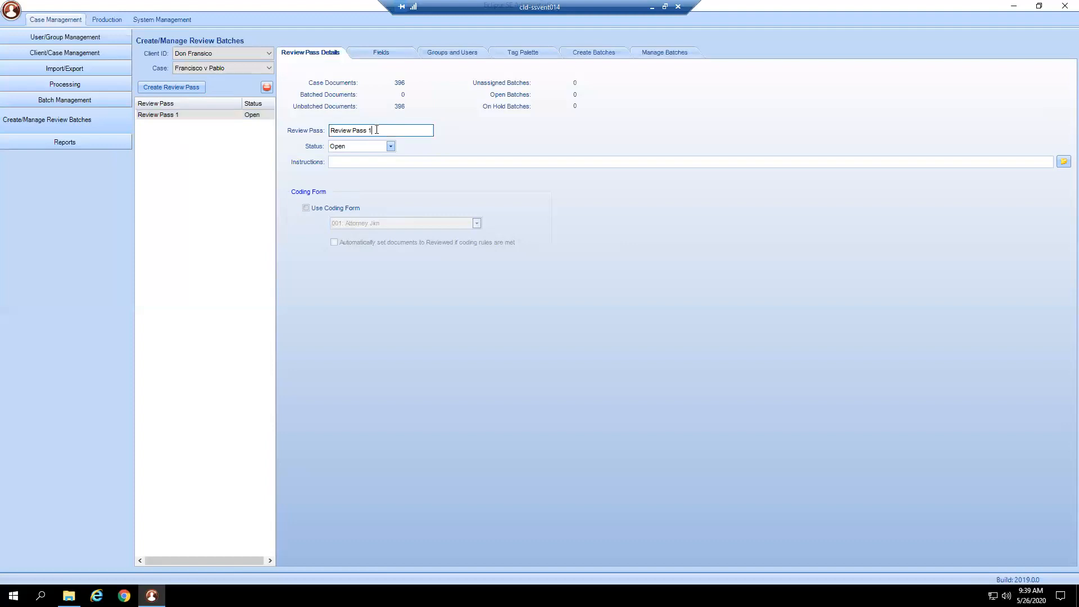
{"action": "left_click", "coordinate": [356, 162]}
{"action": "left_click", "coordinate": [333, 209]}
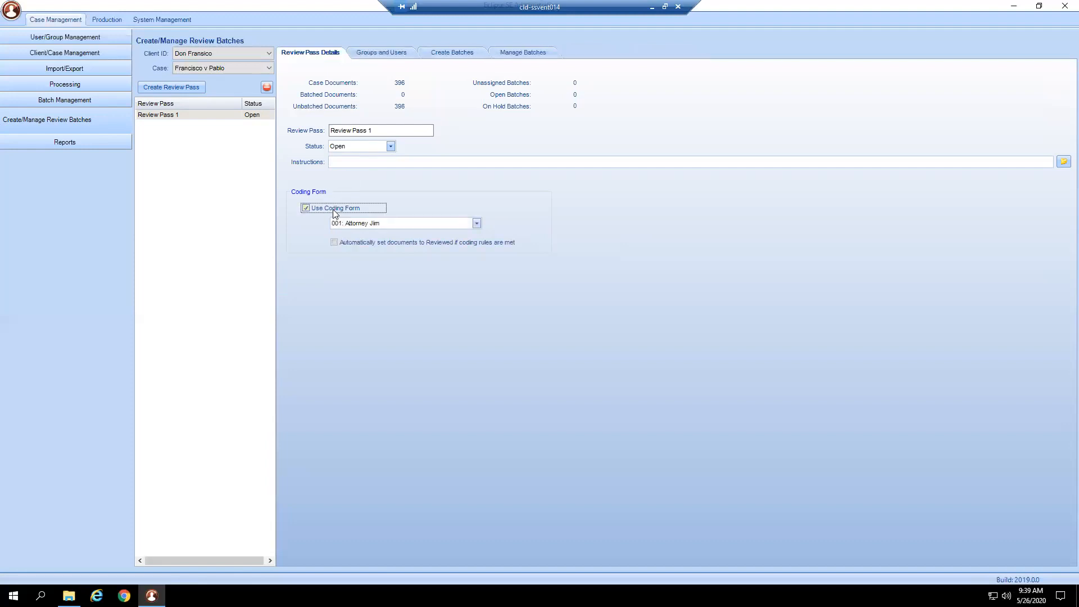
{"action": "left_click", "coordinate": [453, 226]}
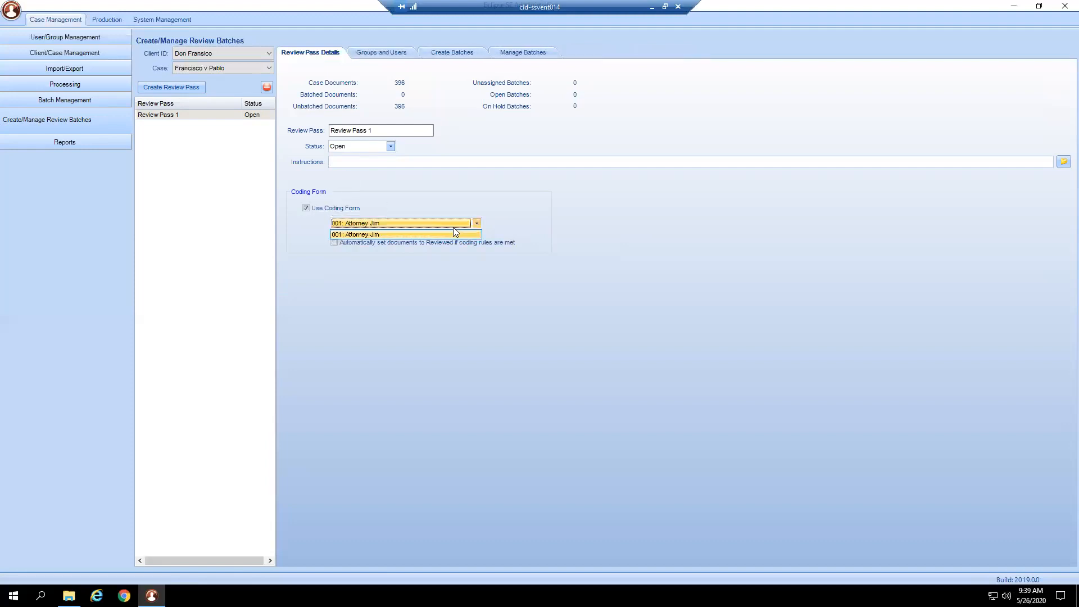
{"action": "left_click", "coordinate": [453, 228]}
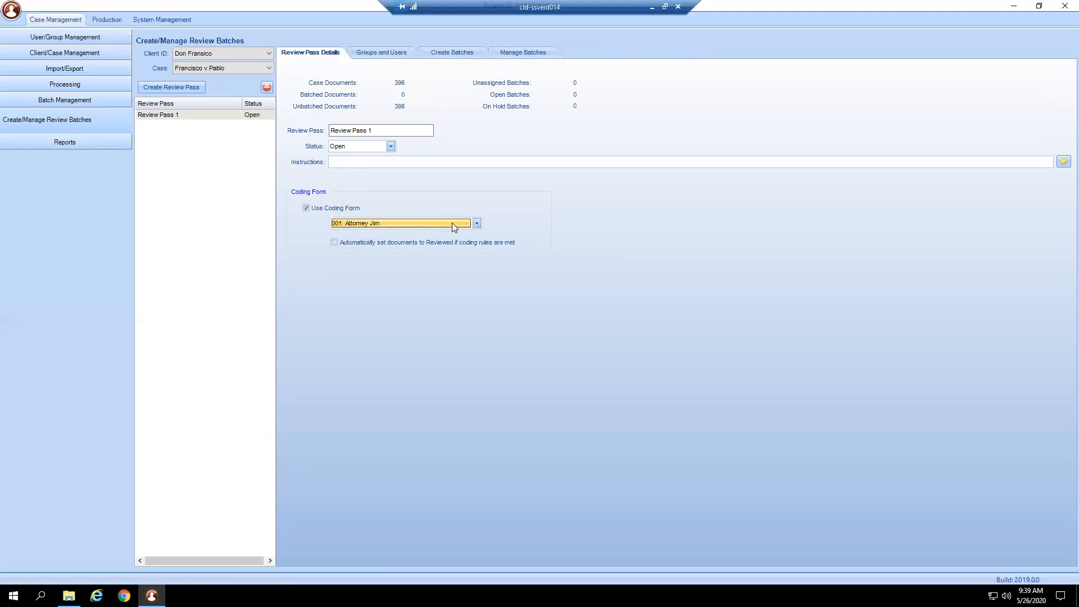
{"action": "left_click", "coordinate": [374, 245]}
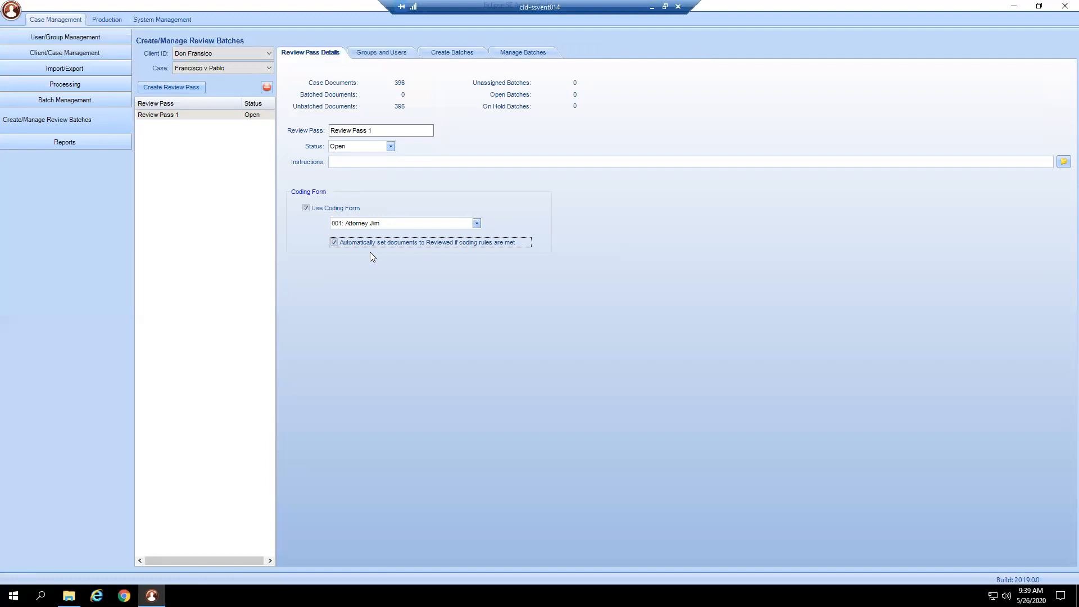
- View the review pass's groups and users, and set the documents to batch to Entire Case
{"action": "left_click", "coordinate": [392, 54]}
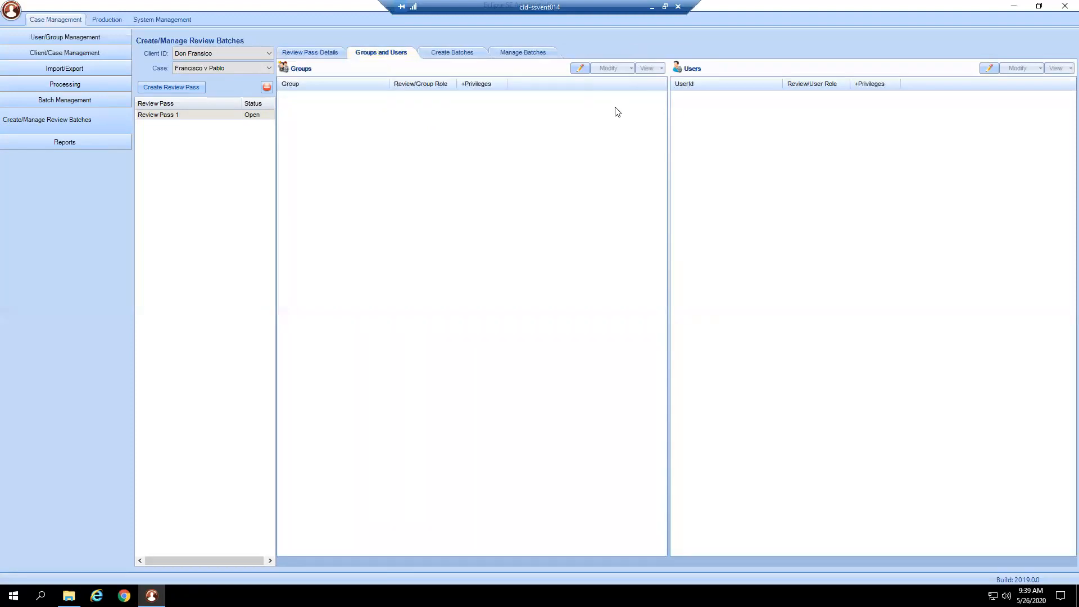
{"action": "left_click", "coordinate": [452, 51]}
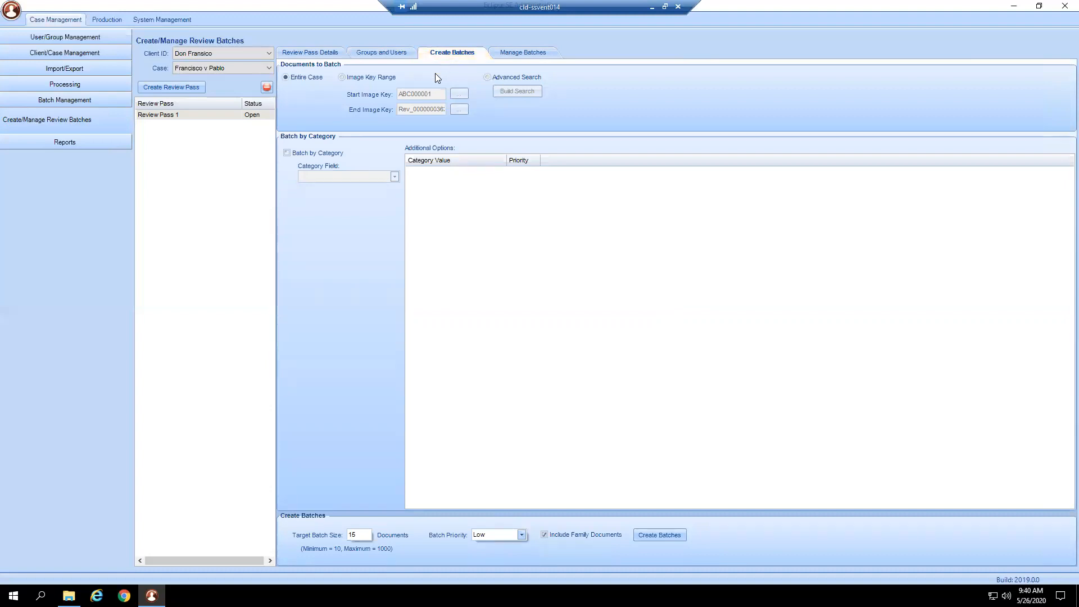
{"action": "left_click", "coordinate": [401, 78]}
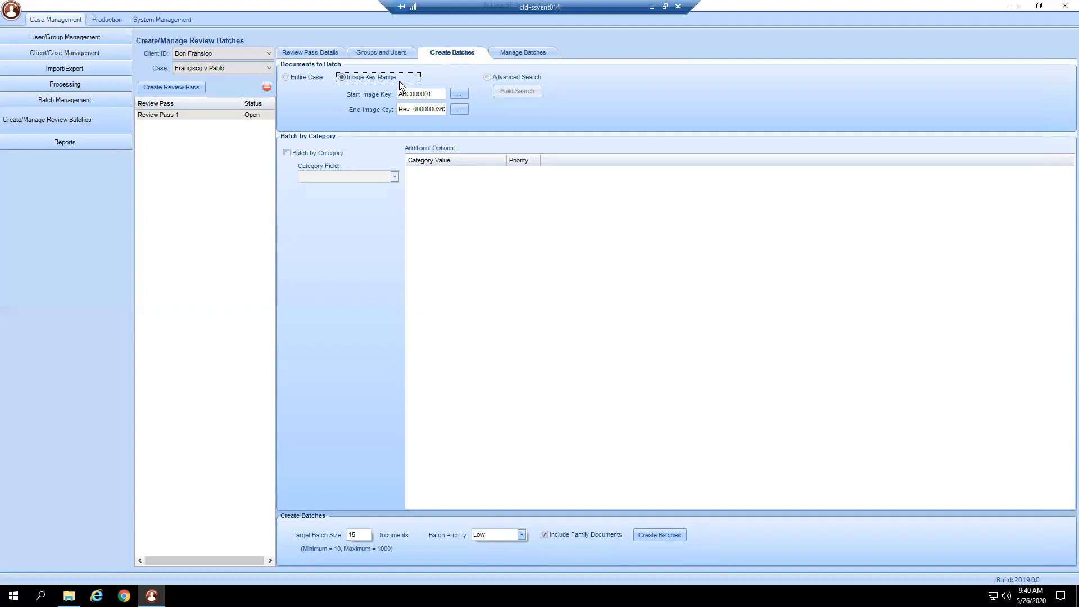
{"action": "left_click", "coordinate": [520, 78]}
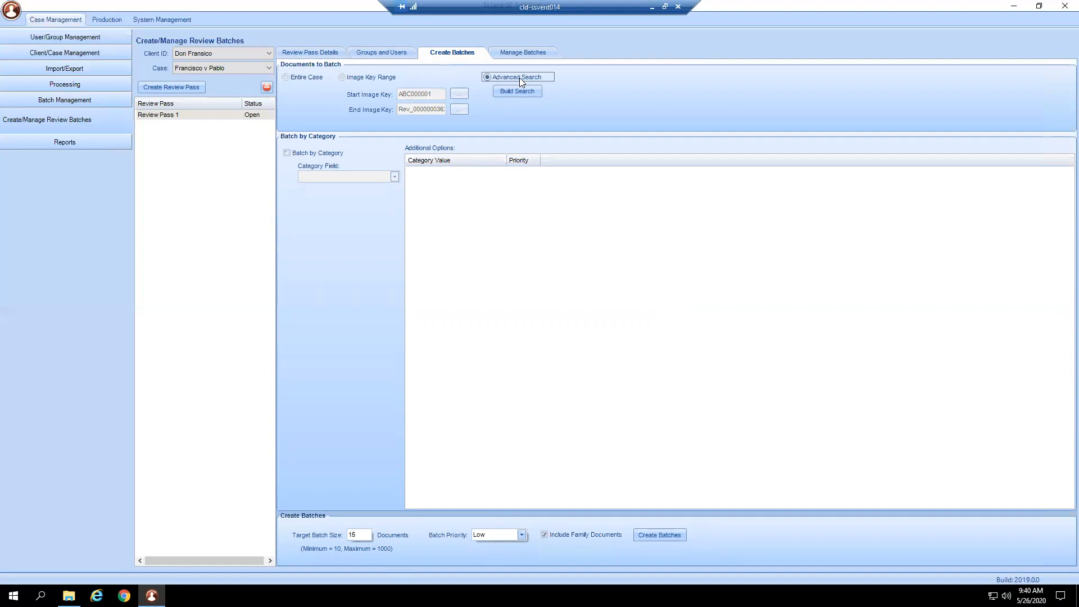
{"action": "left_click", "coordinate": [314, 78]}
- Turn on batching by category and check the available category fields
{"action": "left_click", "coordinate": [337, 152]}
{"action": "left_click", "coordinate": [394, 176]}
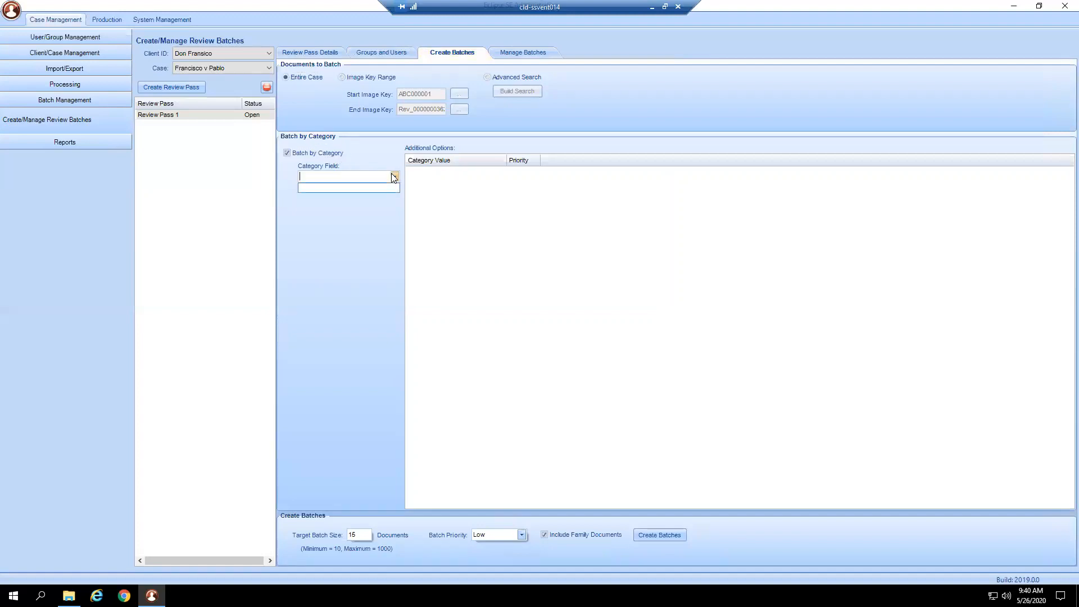
{"action": "left_click", "coordinate": [380, 160]}
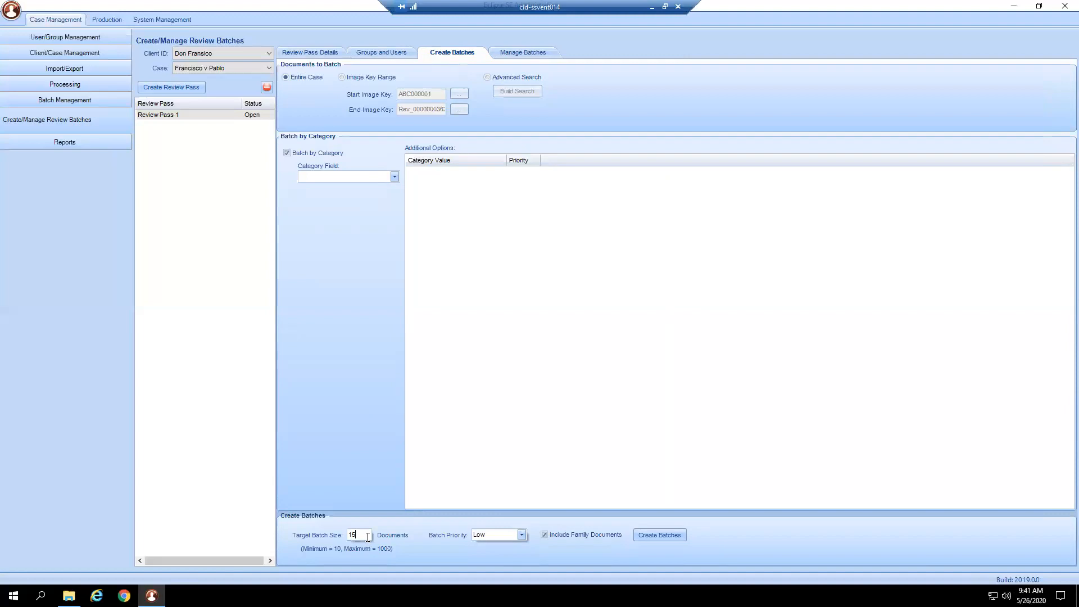
- Set the target batch size to 10 documents and the batch priority to Low
{"action": "type", "text": "0"}
{"action": "key", "text": "BackSpace"}
{"action": "key", "text": "BackSpace"}
{"action": "key", "text": "BackSpace"}
{"action": "type", "text": "10"}
{"action": "left_click", "coordinate": [520, 537]}
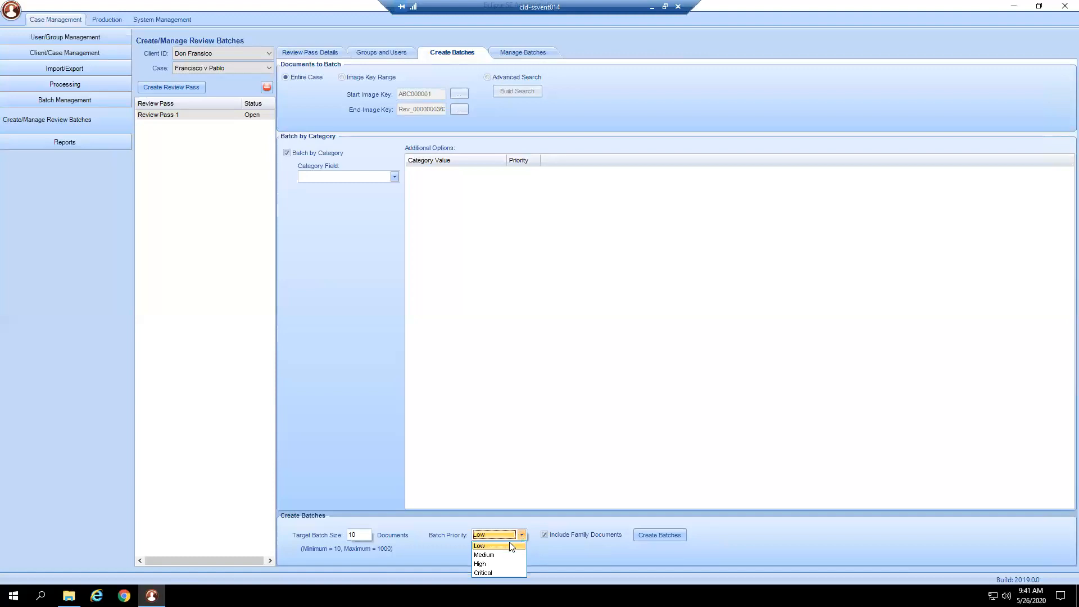
{"action": "left_click", "coordinate": [512, 536]}
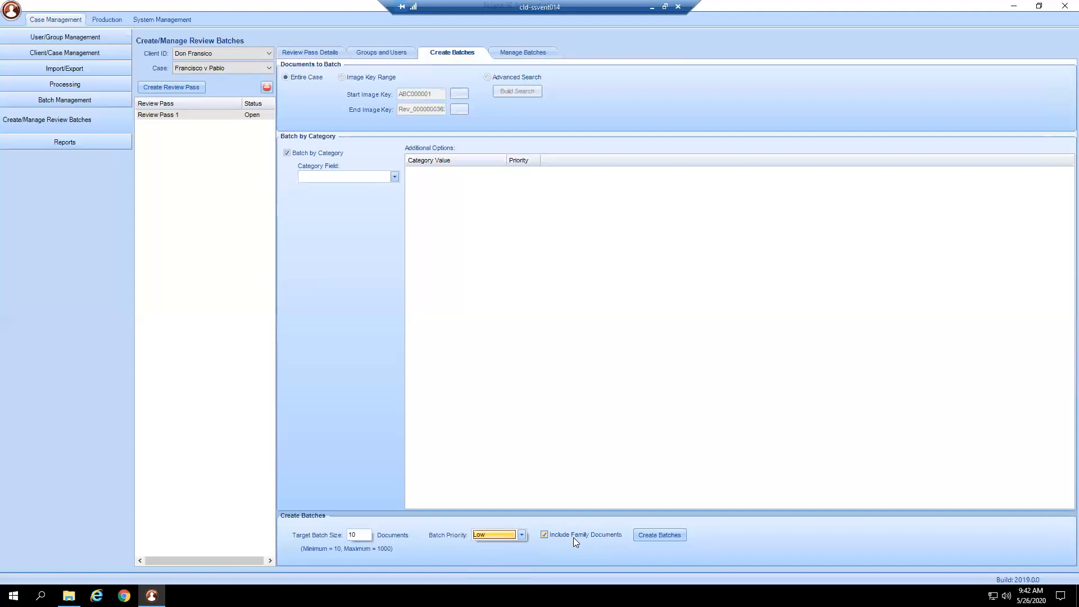
- Turn off batching by category and create the review batches with family documents included
{"action": "left_click", "coordinate": [663, 536]}
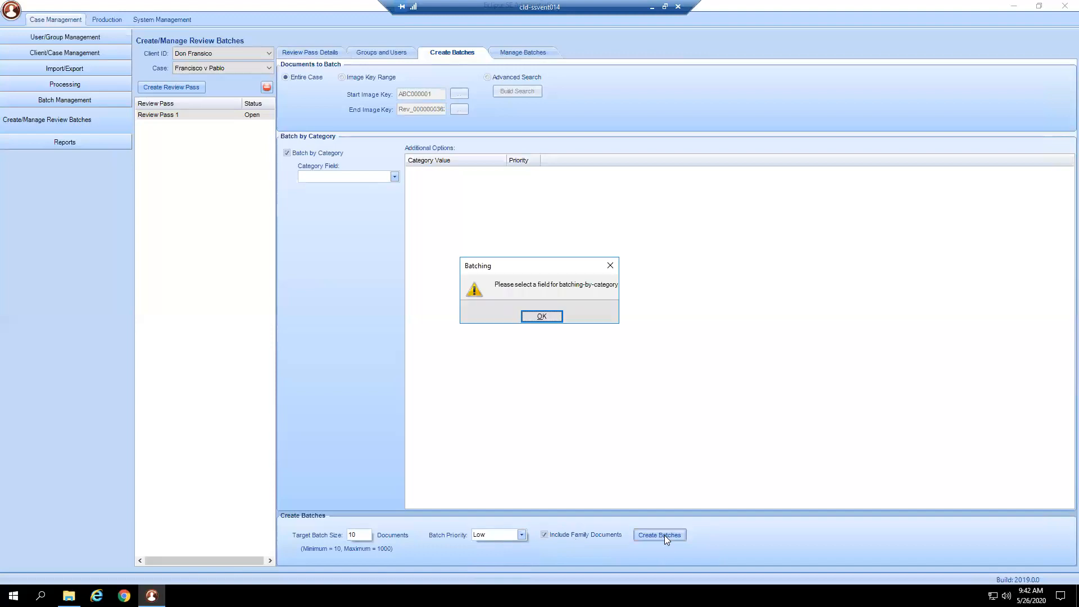
{"action": "left_click", "coordinate": [543, 316]}
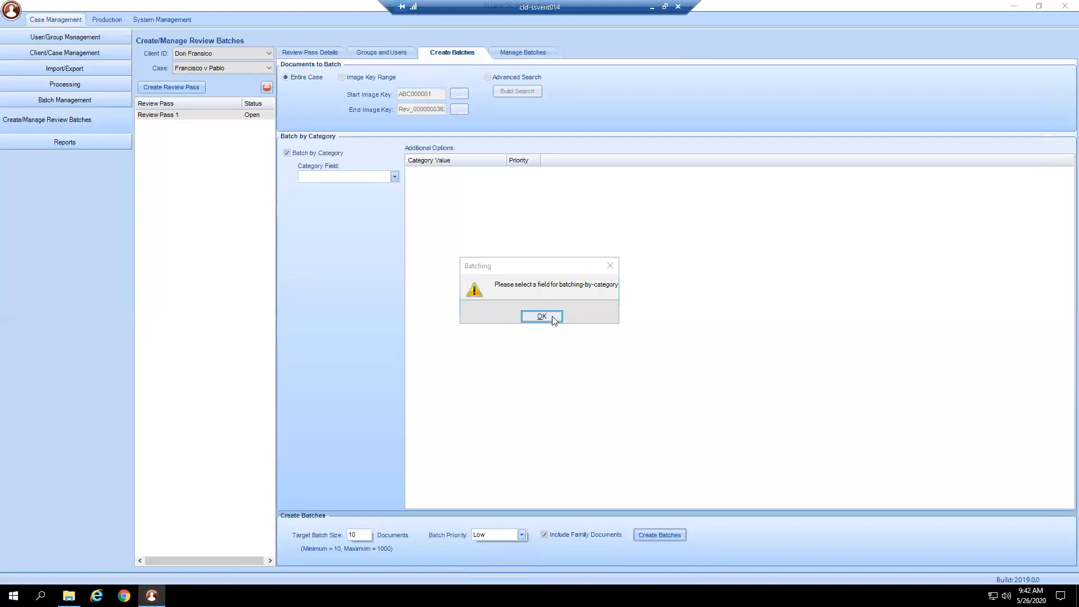
{"action": "left_click", "coordinate": [298, 155]}
{"action": "left_click", "coordinate": [656, 535]}
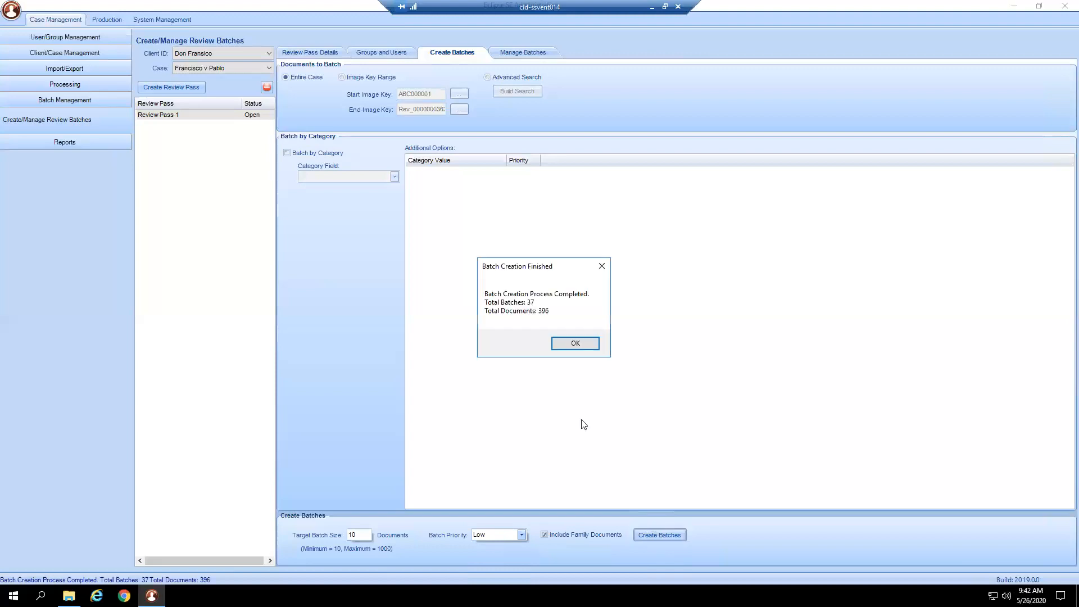
{"action": "left_click", "coordinate": [571, 347]}
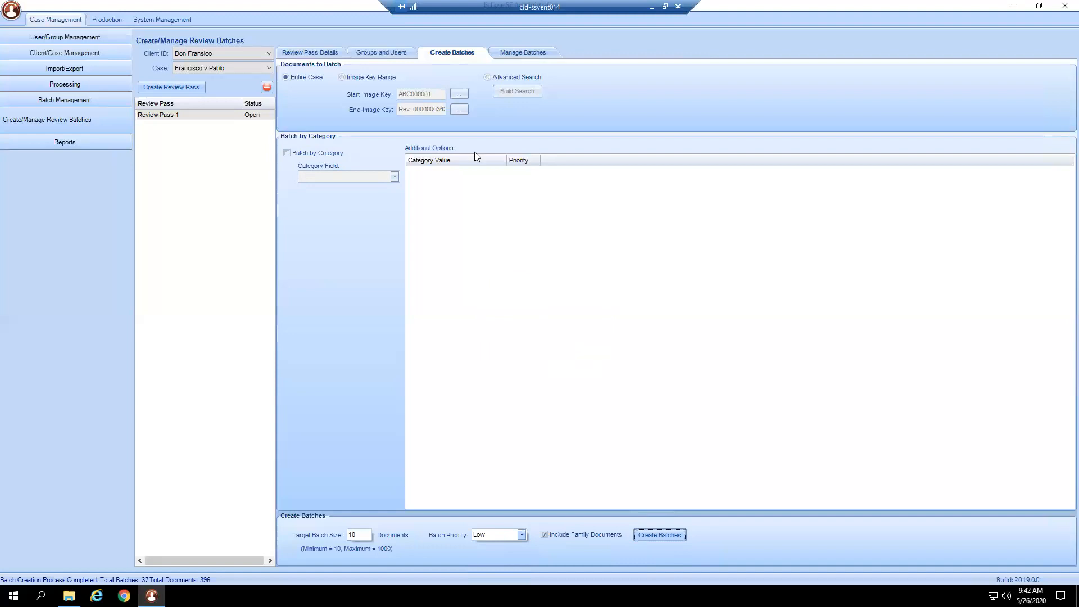
- Examine the sizes of the created review batches in the batch management list
{"action": "left_click", "coordinate": [522, 54]}
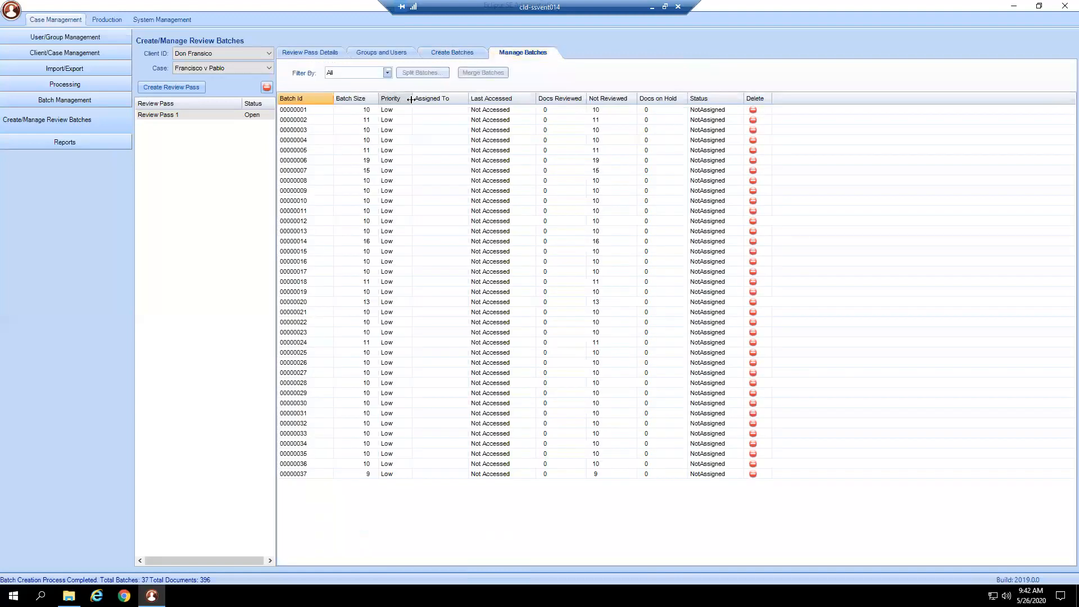
{"action": "left_click", "coordinate": [312, 110]}
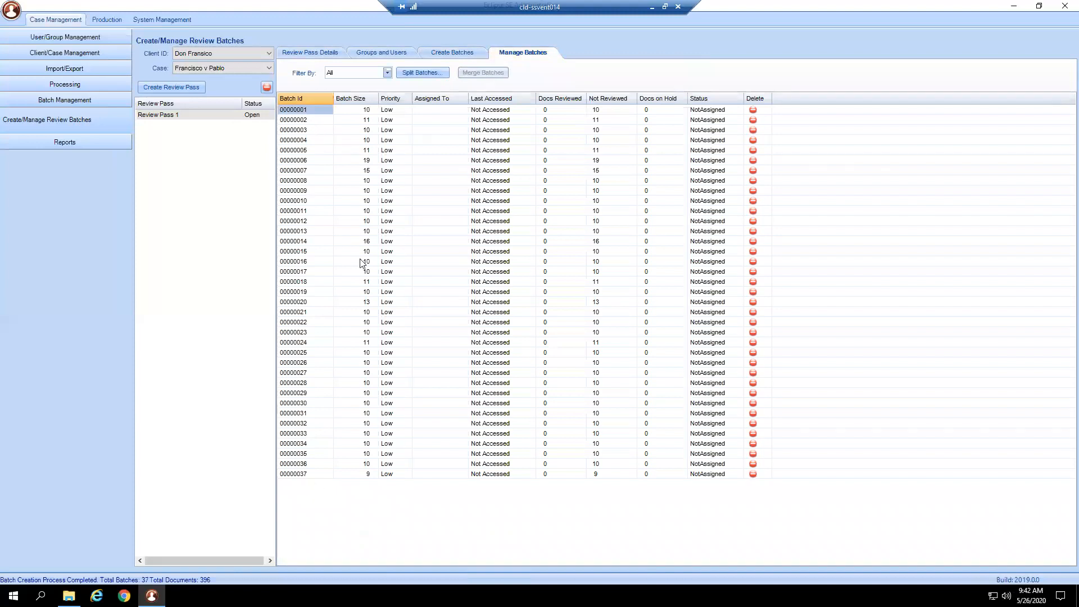
{"action": "left_click", "coordinate": [360, 112]}
{"action": "left_click", "coordinate": [364, 124]}
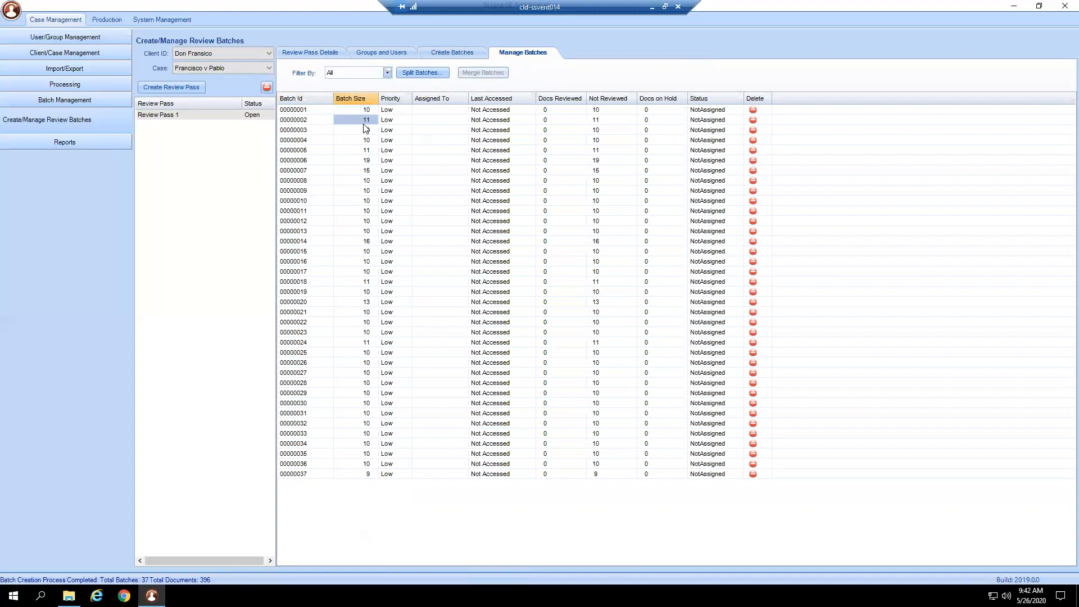
{"action": "left_click", "coordinate": [364, 139]}
{"action": "left_click", "coordinate": [360, 160]}
{"action": "left_click", "coordinate": [355, 174]}
{"action": "left_click", "coordinate": [353, 181]}
- Set the priority of batches 00000001, 00000002 and 00000003 to Critical
{"action": "left_click", "coordinate": [400, 111]}
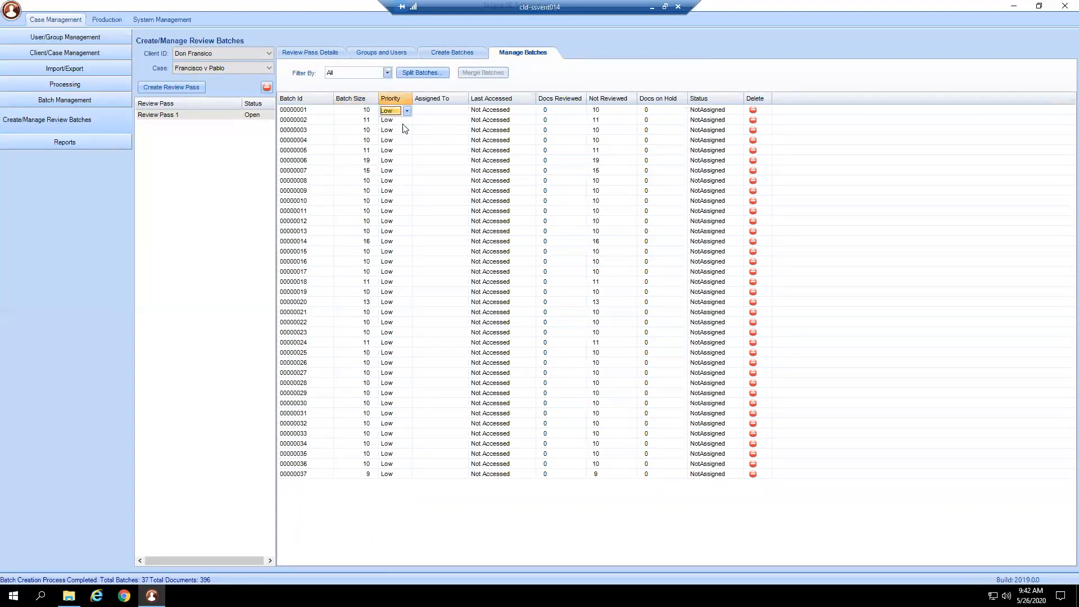
{"action": "left_click", "coordinate": [401, 122]}
{"action": "left_click", "coordinate": [402, 121]}
{"action": "left_click", "coordinate": [406, 121]}
{"action": "left_click", "coordinate": [398, 132]}
{"action": "left_click", "coordinate": [399, 131]}
{"action": "left_click", "coordinate": [407, 131]}
{"action": "left_click", "coordinate": [396, 142]}
- Set the priority of batches 00000004 through 00000007 to High
{"action": "left_click", "coordinate": [401, 141]}
{"action": "left_click", "coordinate": [407, 141]}
{"action": "left_click", "coordinate": [403, 157]}
{"action": "left_click", "coordinate": [399, 150]}
{"action": "left_click", "coordinate": [407, 151]}
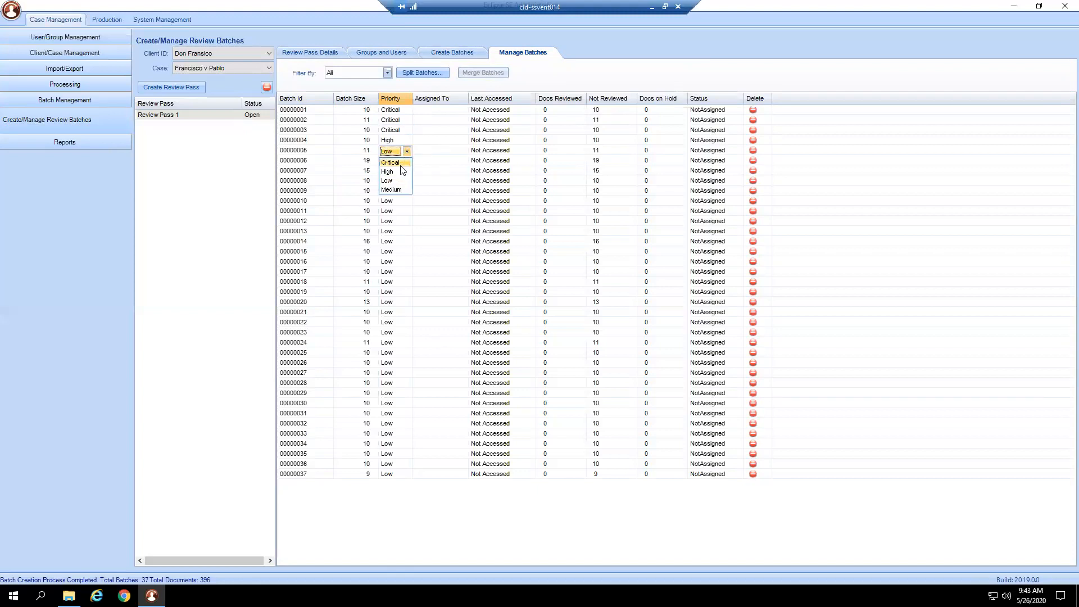
{"action": "left_click", "coordinate": [402, 171]}
{"action": "left_click", "coordinate": [403, 162]}
{"action": "left_click", "coordinate": [407, 161]}
{"action": "left_click", "coordinate": [403, 181]}
{"action": "left_click", "coordinate": [402, 171]}
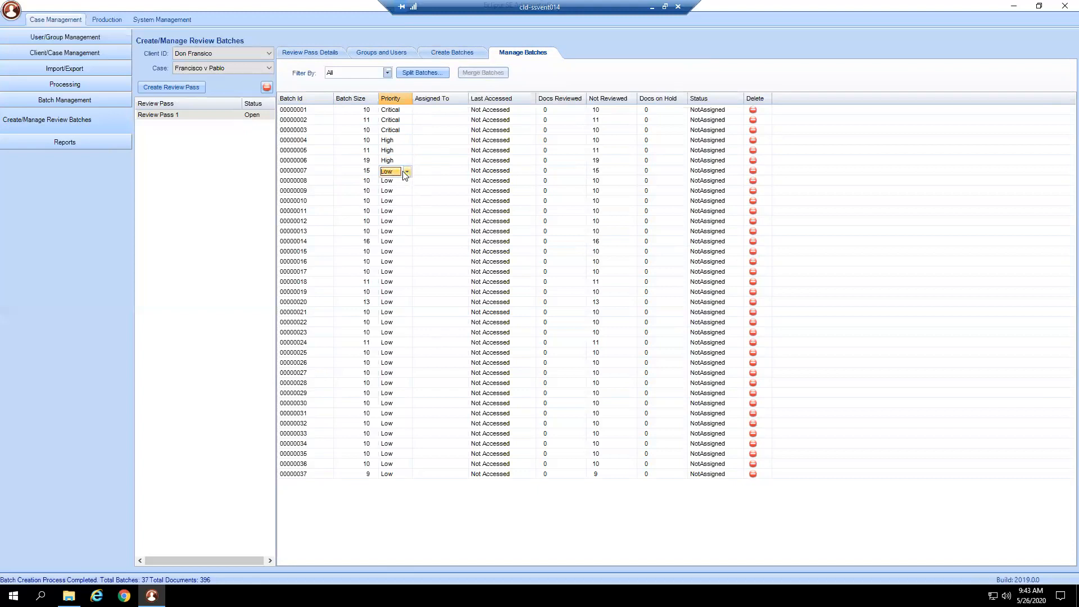
{"action": "left_click", "coordinate": [407, 172]}
{"action": "left_click", "coordinate": [405, 191]}
- Check the choices for assigning batch 00000001 to a reviewer and leave the assignment list
{"action": "left_click", "coordinate": [451, 113]}
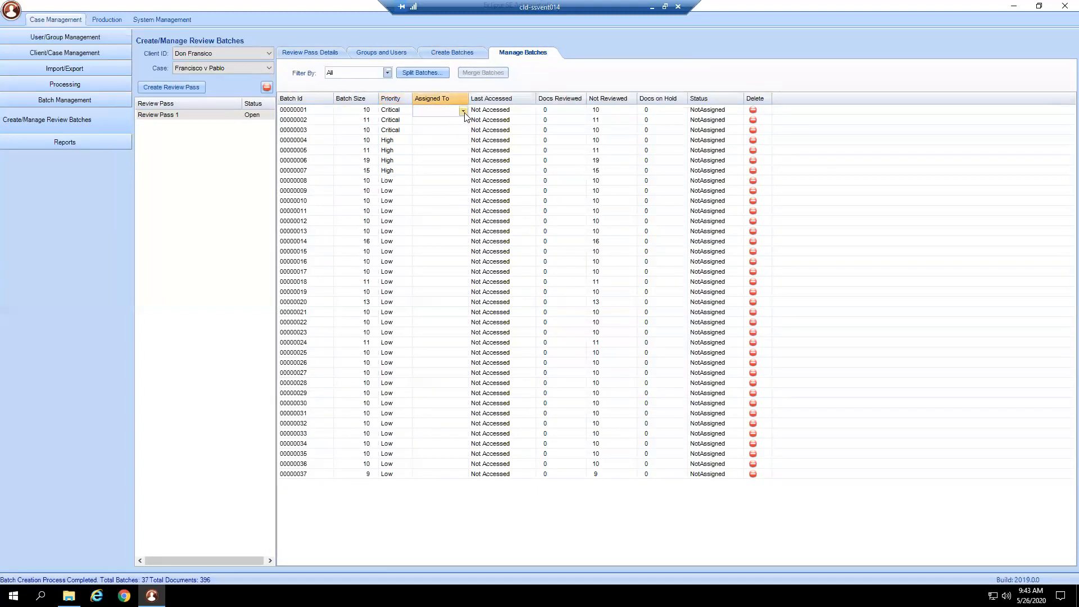
{"action": "left_click", "coordinate": [462, 111]}
{"action": "left_click", "coordinate": [438, 149]}
{"action": "left_click", "coordinate": [506, 273]}
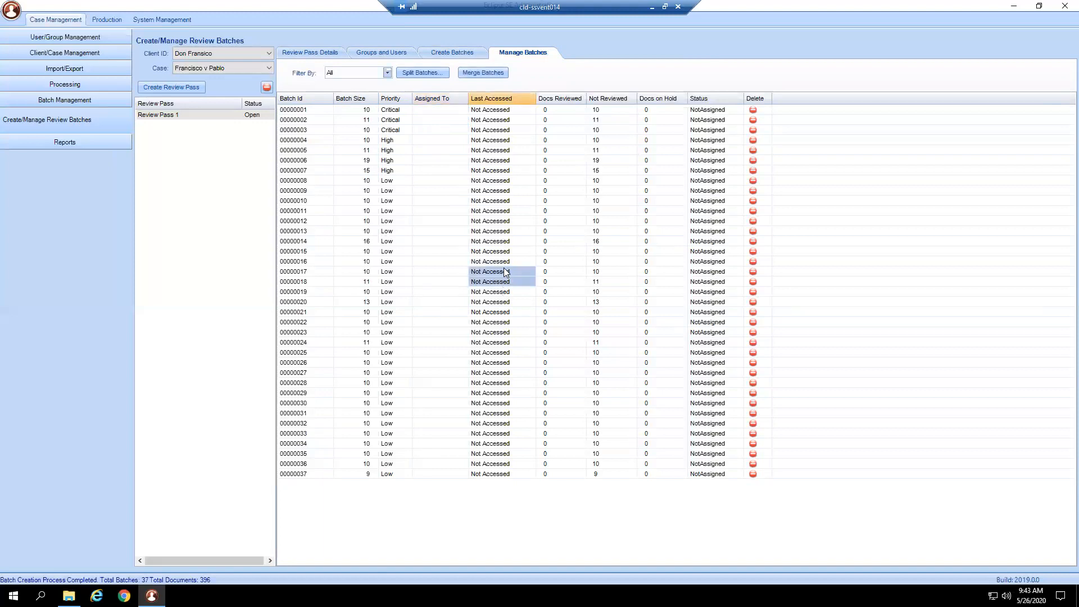
- Check the last accessed, docs reviewed, not reviewed and docs on hold values of batch 00000001
{"action": "left_click", "coordinate": [506, 150]}
{"action": "left_click", "coordinate": [507, 111]}
{"action": "left_click", "coordinate": [551, 112]}
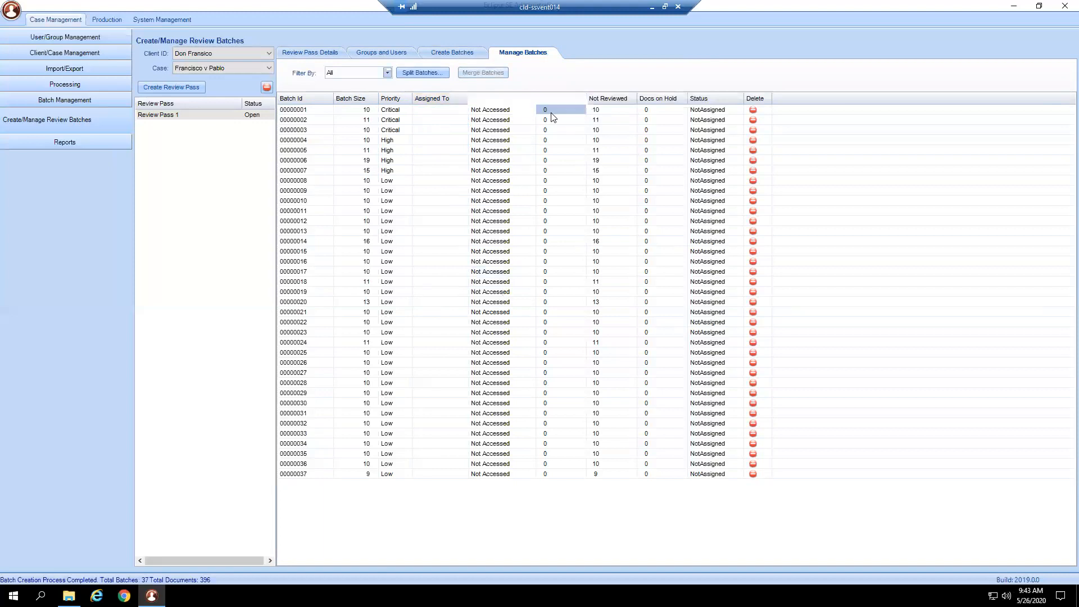
{"action": "left_click", "coordinate": [615, 112]}
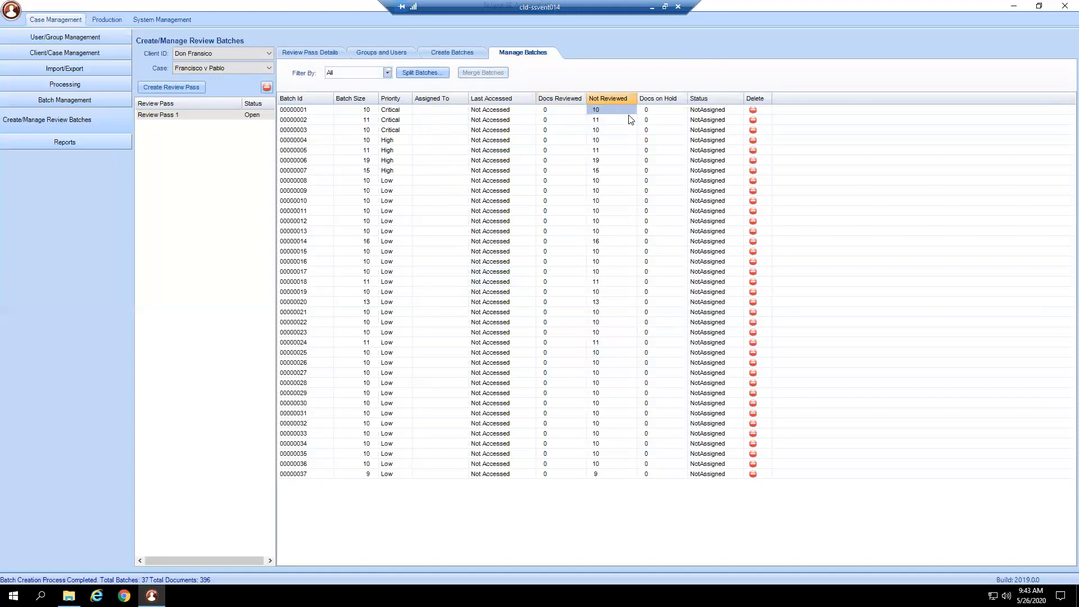
{"action": "left_click", "coordinate": [653, 113]}
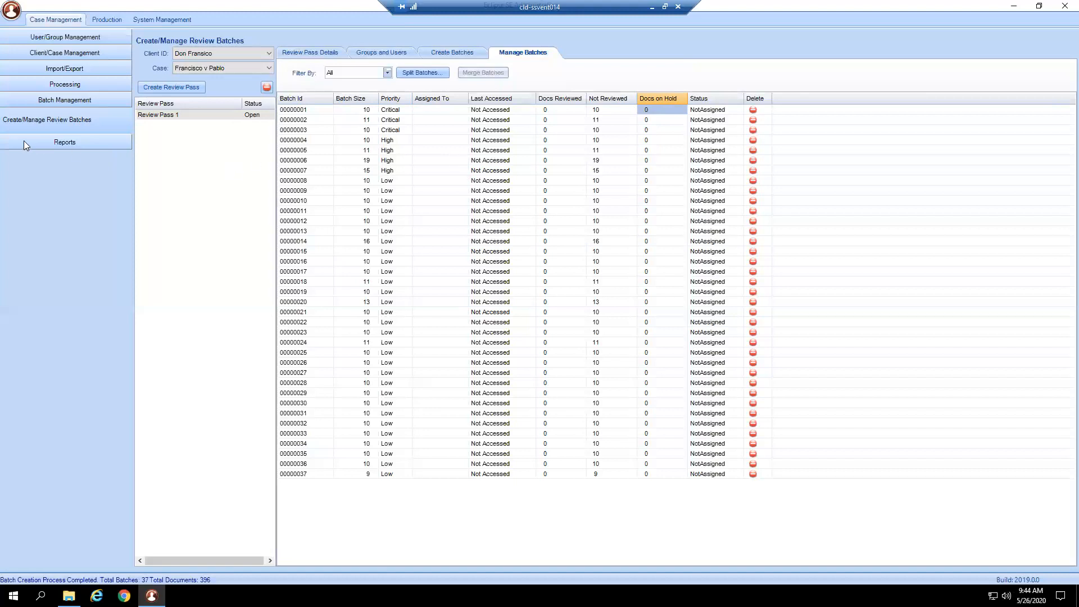
- Open the Affidavit/Responsive Report and examine its report item, field selection and sorting options
{"action": "left_click", "coordinate": [78, 145]}
{"action": "left_click", "coordinate": [86, 160]}
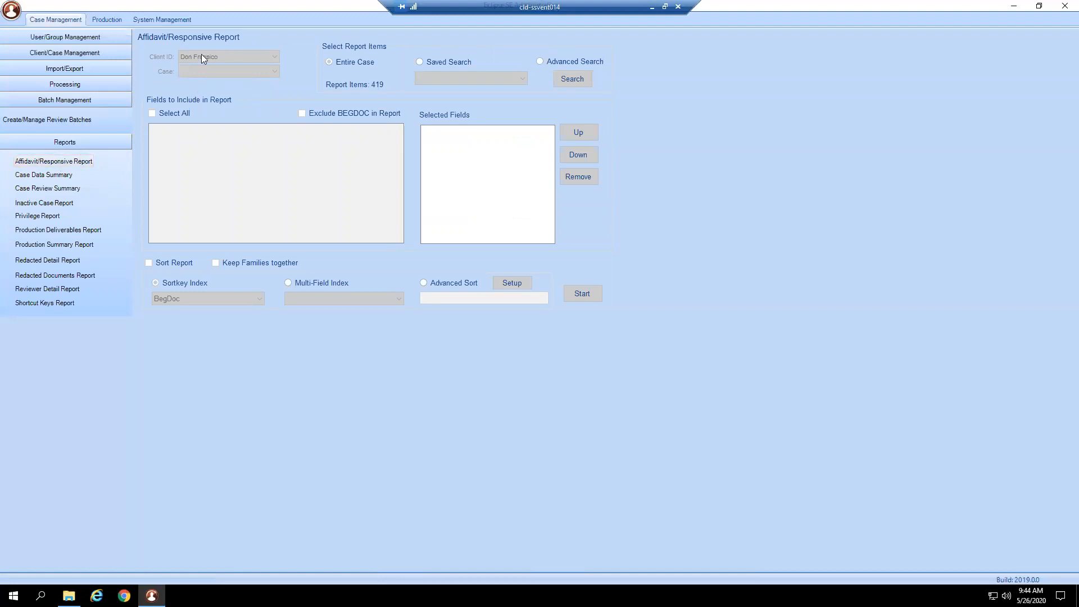
{"action": "left_click", "coordinate": [93, 119]}
{"action": "left_click", "coordinate": [81, 163]}
{"action": "left_click", "coordinate": [47, 175]}
{"action": "left_click", "coordinate": [49, 161]}
{"action": "left_click", "coordinate": [97, 159]}
{"action": "left_click", "coordinate": [864, 318]}
{"action": "left_click", "coordinate": [747, 267]}
- Open the Case Data Summary report for the case Francisco v Pablo and review its file size and grouping options
{"action": "left_click", "coordinate": [22, 179]}
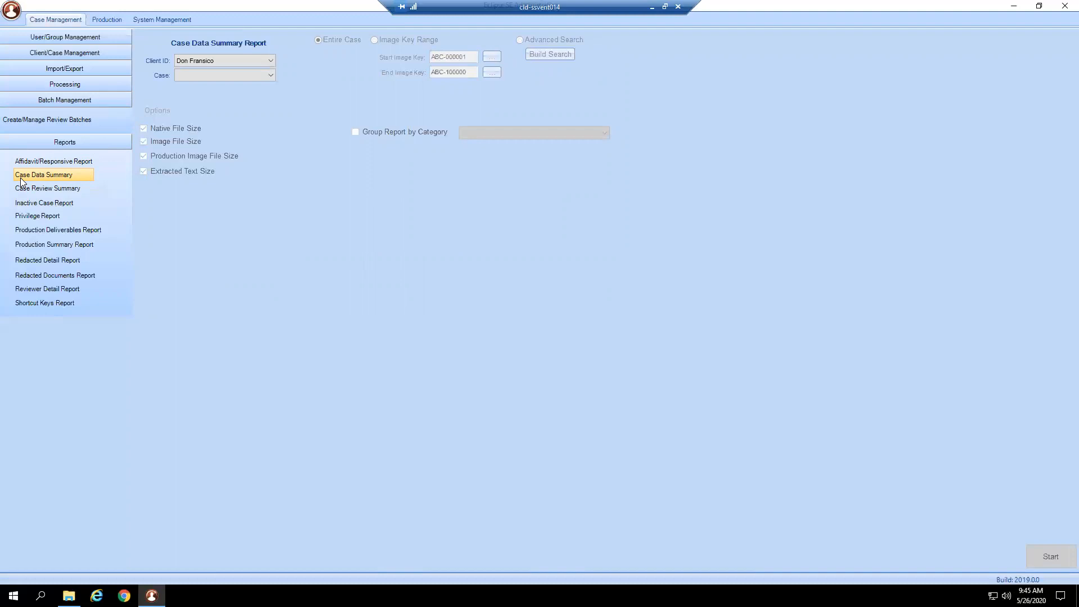
{"action": "left_click", "coordinate": [22, 188]}
{"action": "left_click", "coordinate": [188, 77]}
{"action": "left_click", "coordinate": [188, 83]}
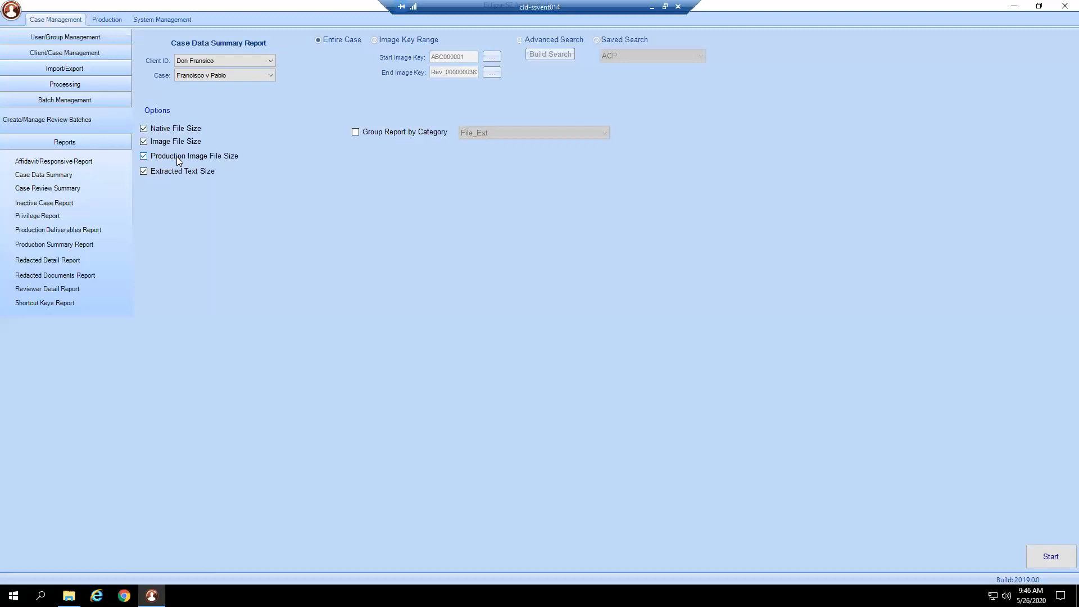
- View the Case Review Summary options and the Inactive Case Report
{"action": "left_click", "coordinate": [38, 191]}
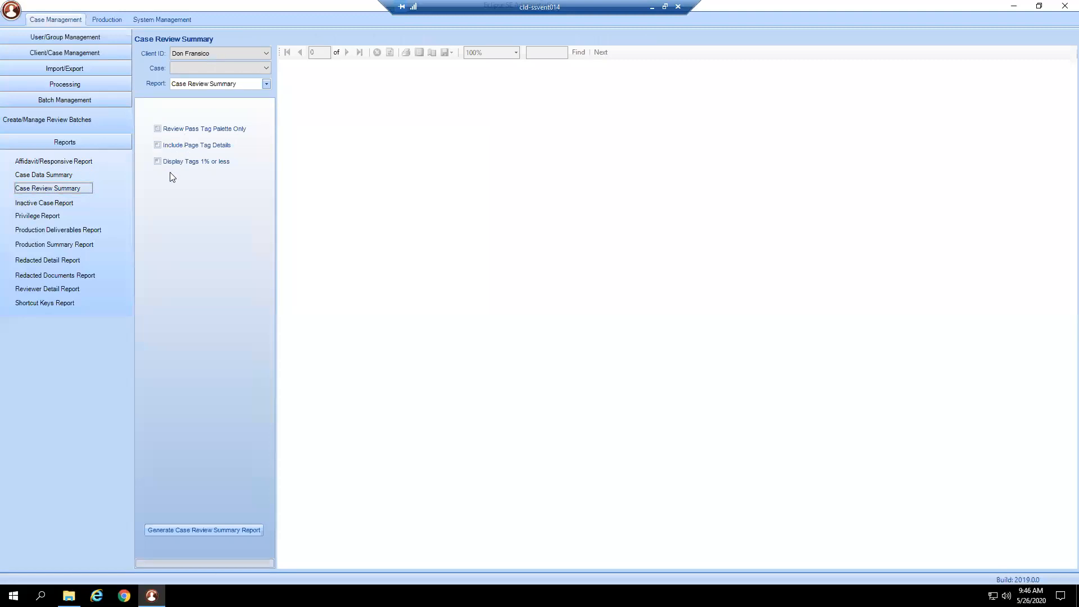
{"action": "left_click", "coordinate": [58, 206]}
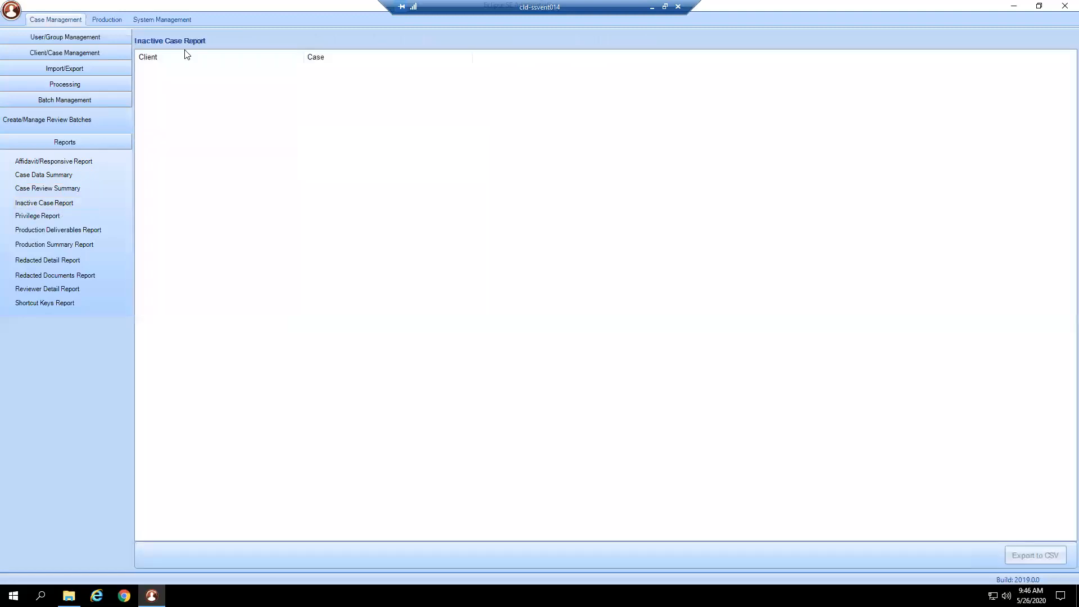
- Run the Privilege Report for Francisco v Pablo with the AttyClientPriiv, Subject to PO and WorkProductDoctrine tags, and dismiss the finish message
{"action": "left_click", "coordinate": [35, 217]}
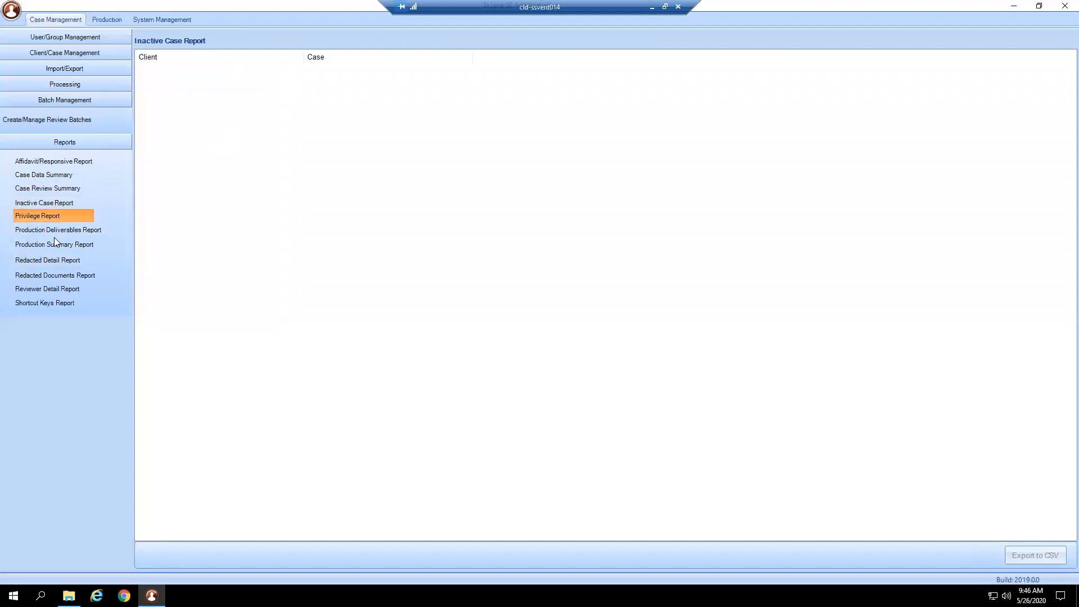
{"action": "left_click", "coordinate": [267, 80]}
{"action": "left_click", "coordinate": [261, 90]}
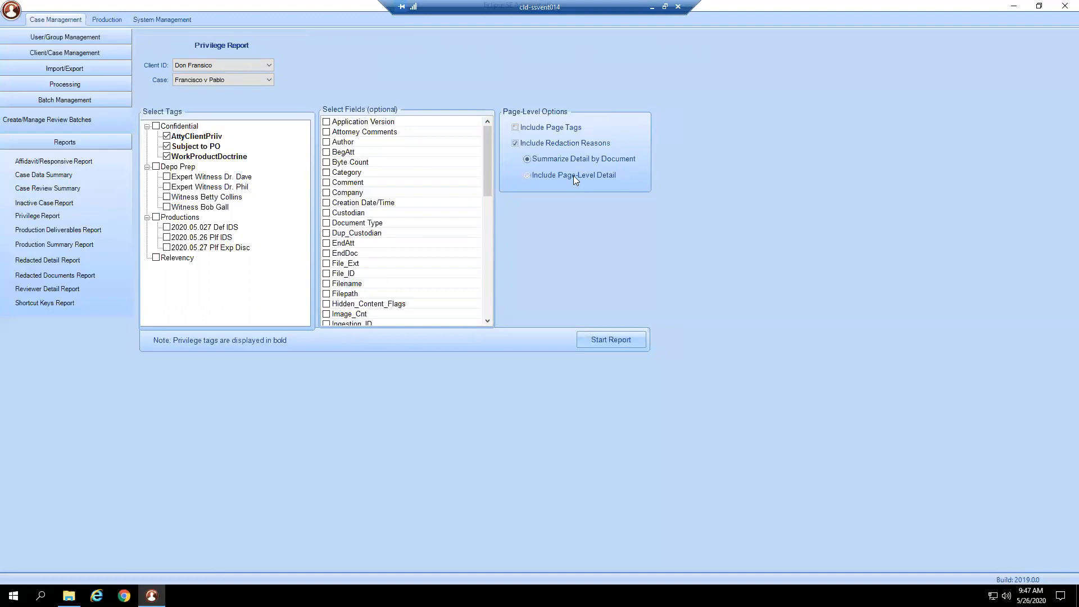
{"action": "left_click", "coordinate": [599, 342]}
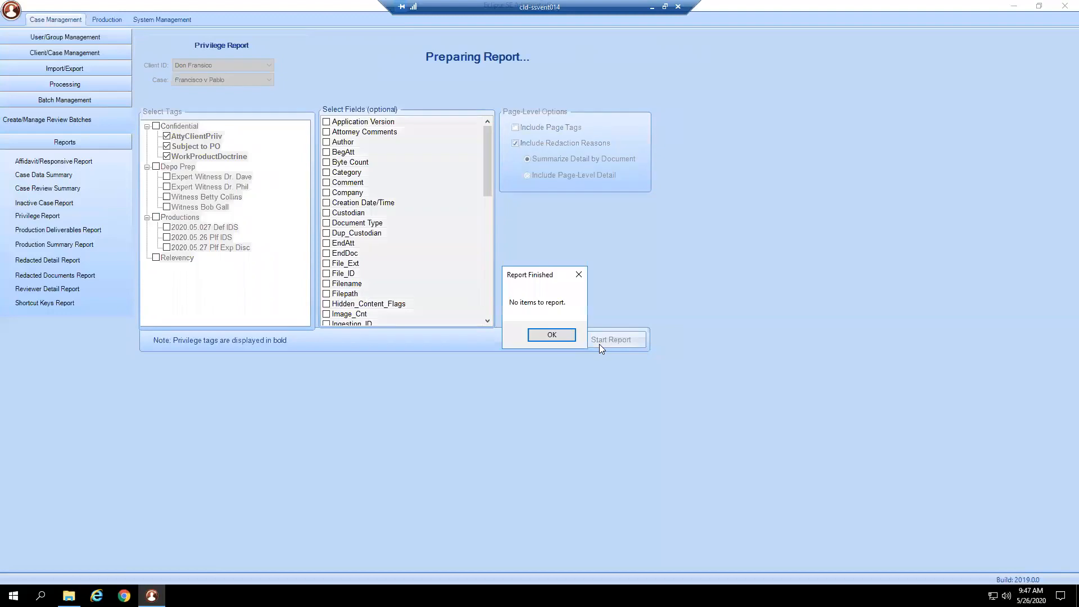
{"action": "left_click", "coordinate": [566, 339]}
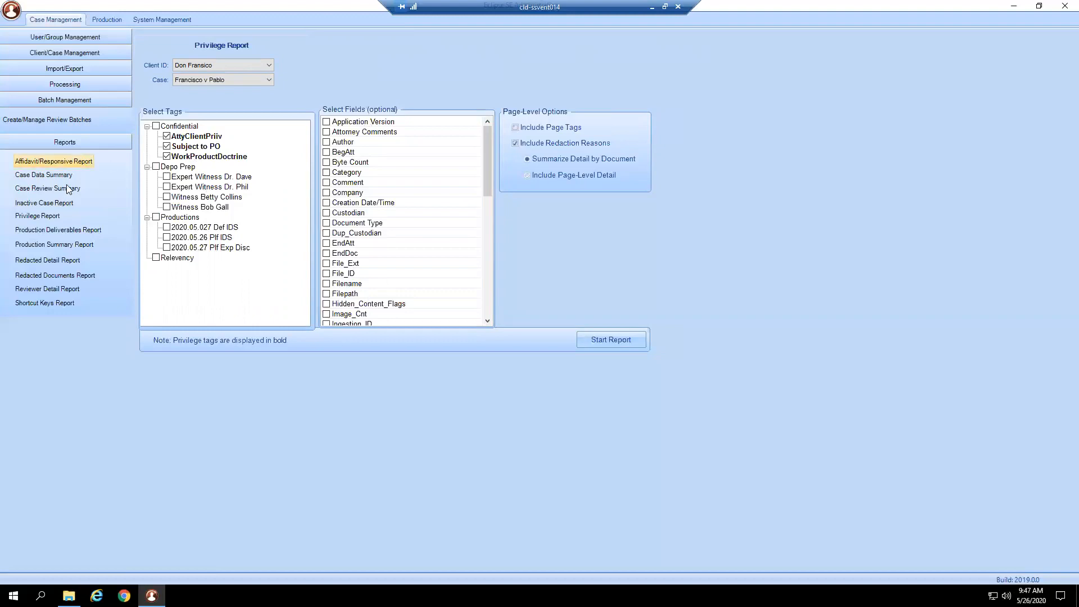
- Look through the Production Deliverables, Production Summary, Redacted Detail and Redacted Documents report pages
{"action": "left_click", "coordinate": [62, 232]}
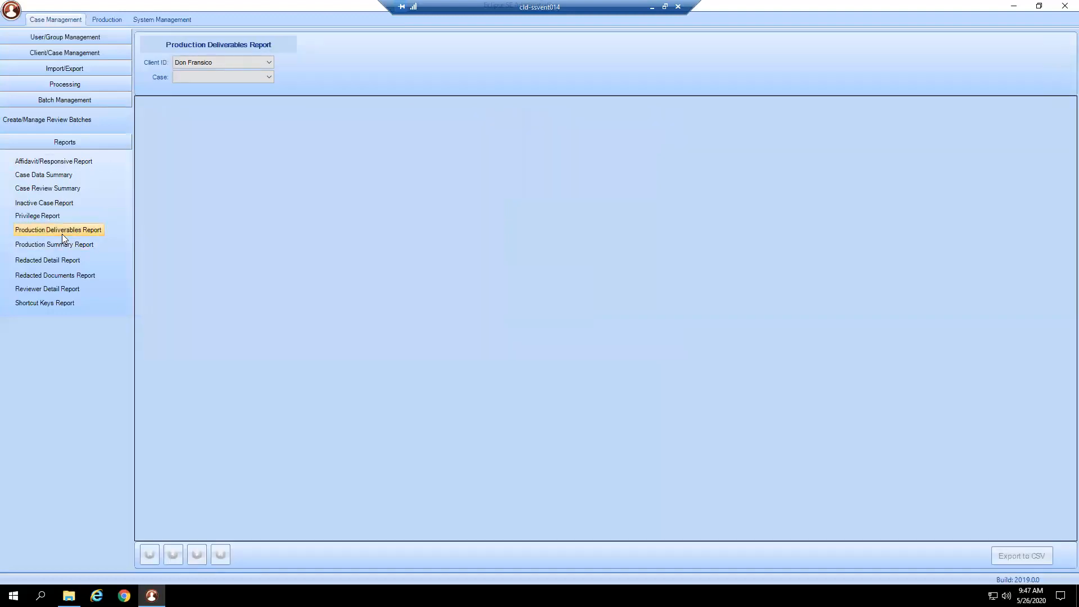
{"action": "left_click", "coordinate": [63, 246]}
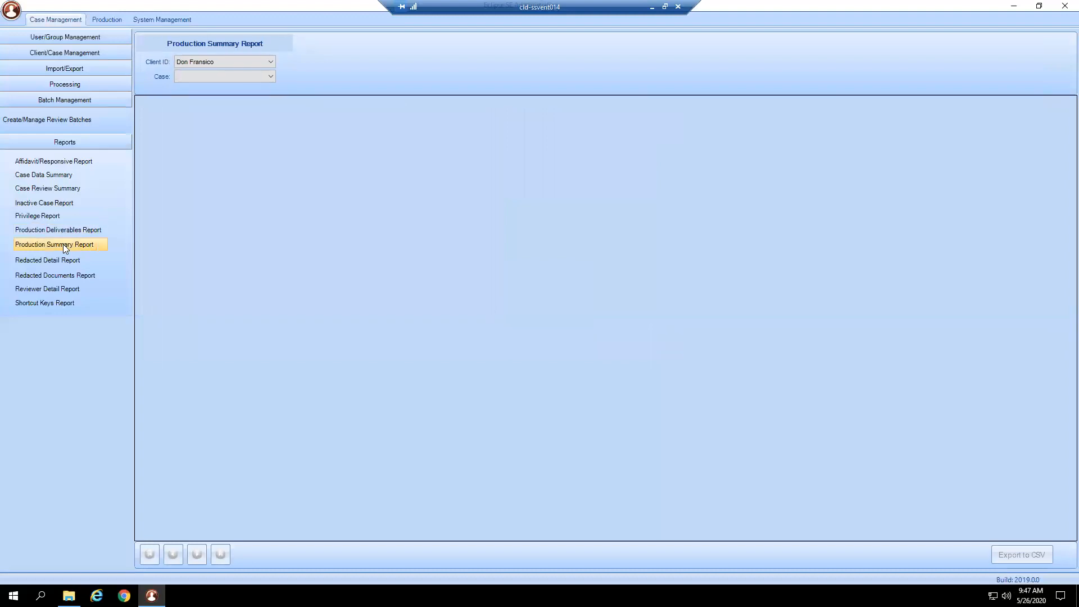
{"action": "left_click", "coordinate": [76, 261]}
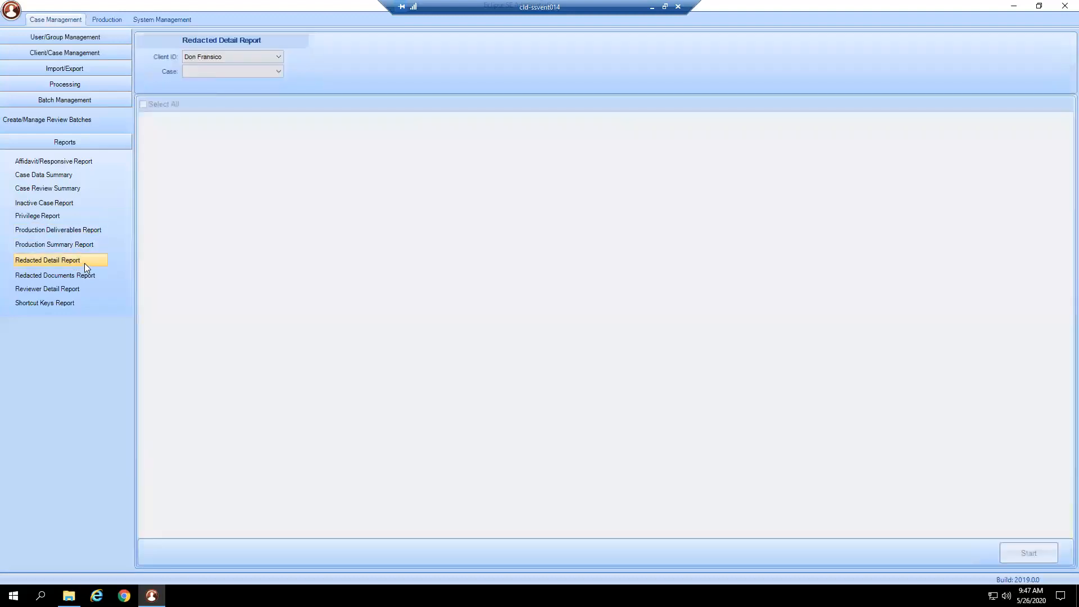
{"action": "left_click", "coordinate": [92, 273]}
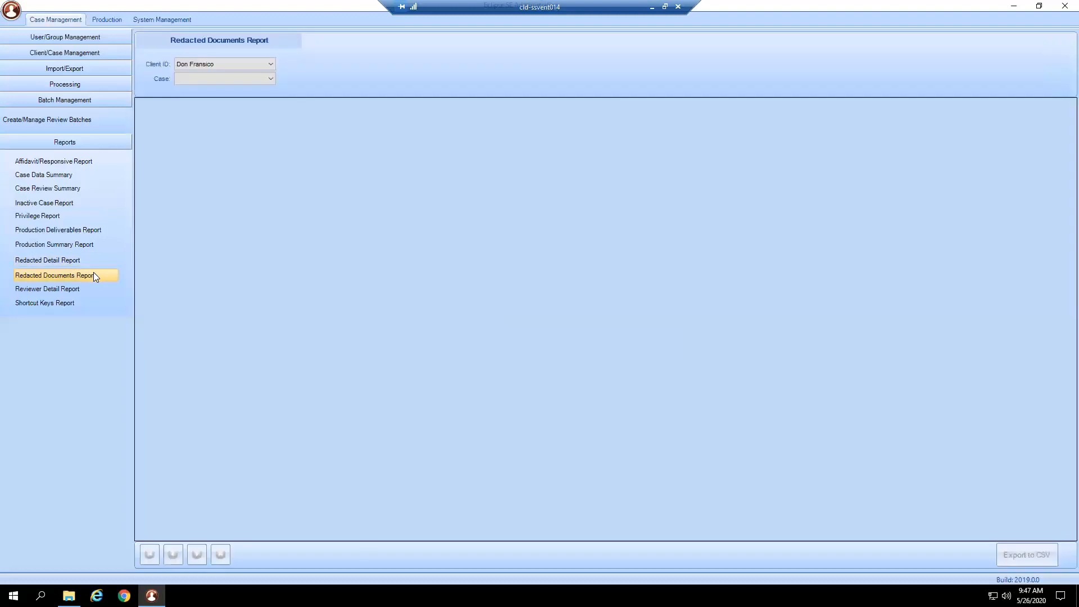
{"action": "left_click", "coordinate": [75, 260]}
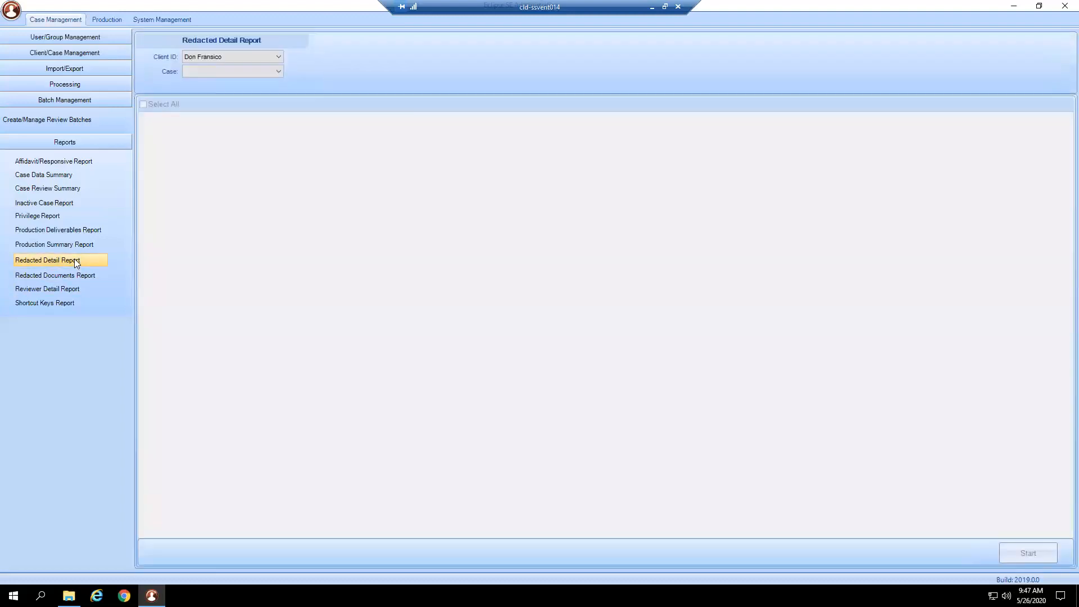
{"action": "left_click", "coordinate": [100, 274]}
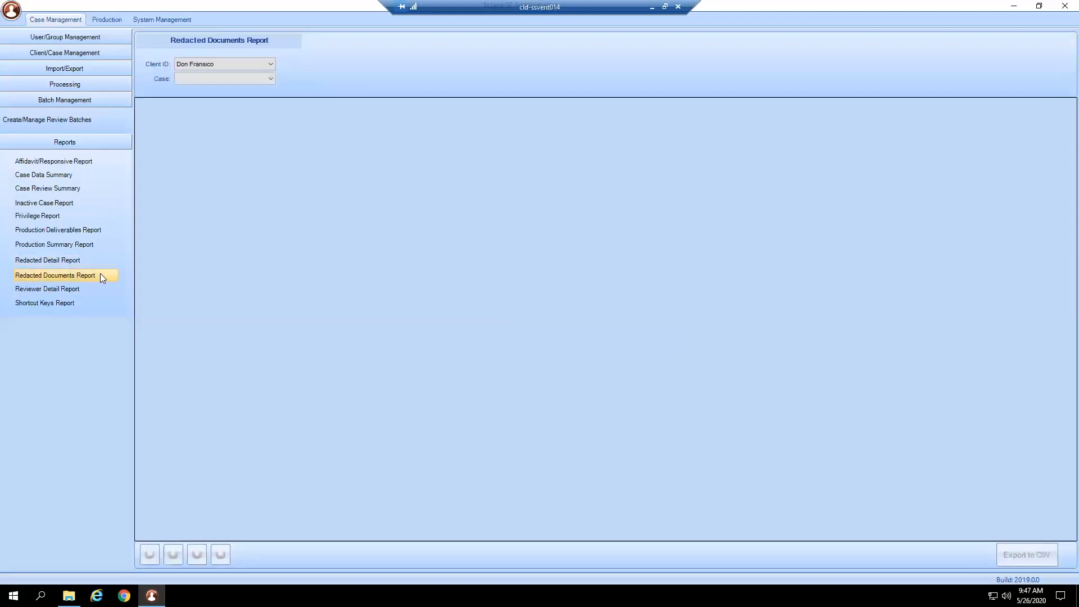
- Review the Reviewer Detail Report options and the Shortcut Keys Report, and collapse the list of reports
{"action": "left_click", "coordinate": [71, 288]}
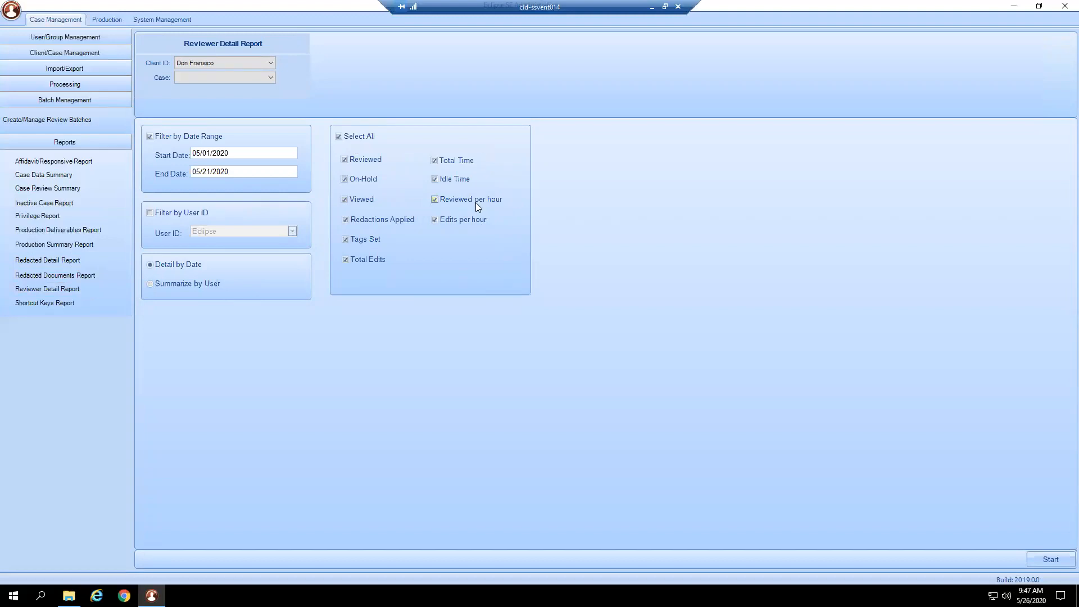
{"action": "left_click", "coordinate": [73, 304]}
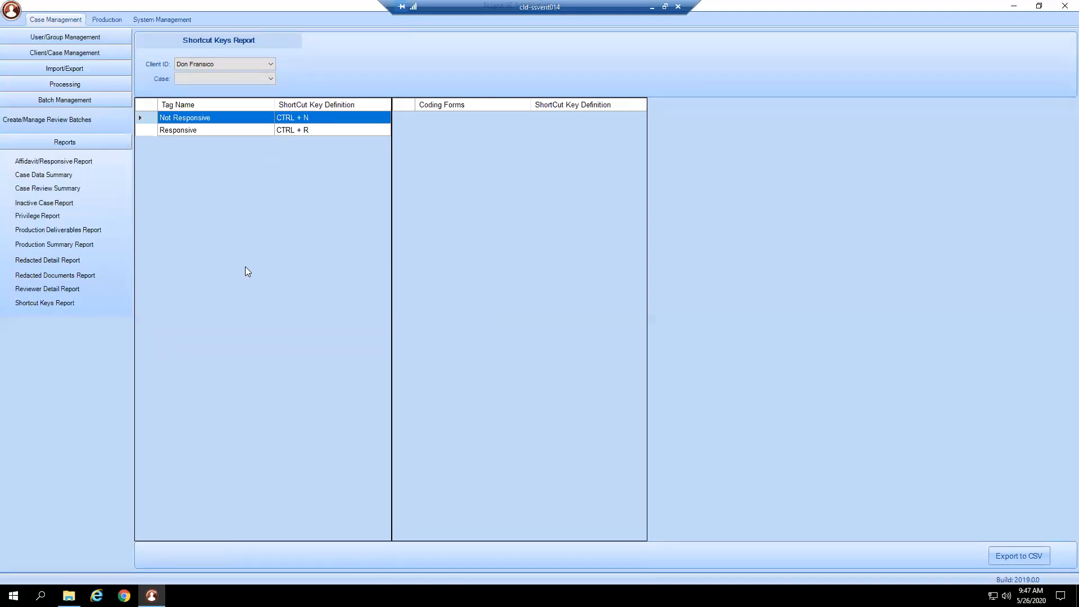
{"action": "left_click", "coordinate": [97, 100]}
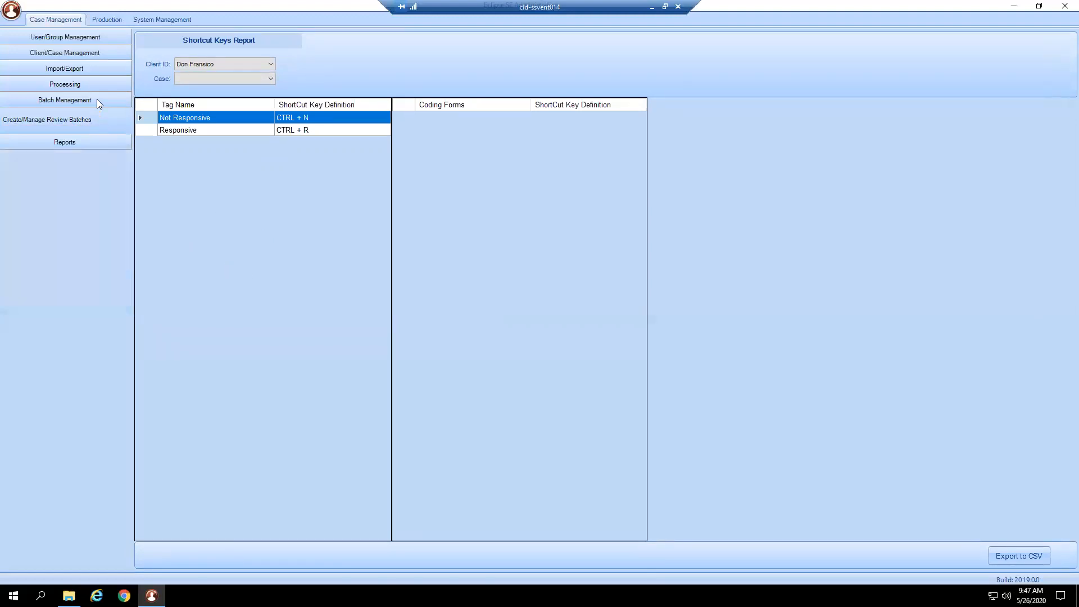